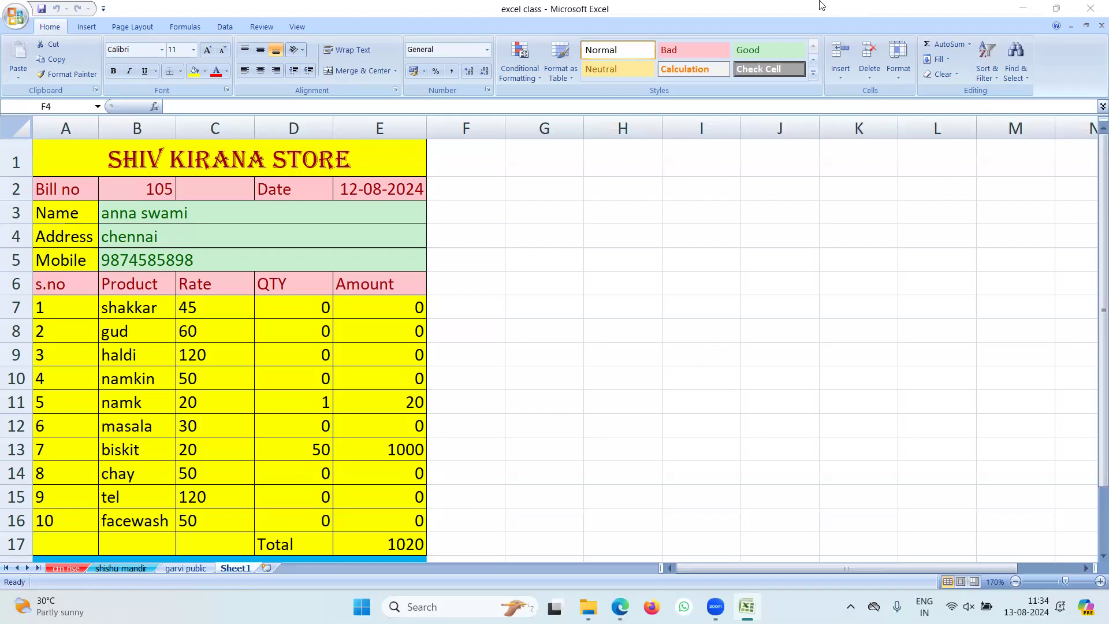
Step: Add a new worksheet after Sheet1 and enlarge its view to 230%
left_click(902, 19)
left_click(780, 185)
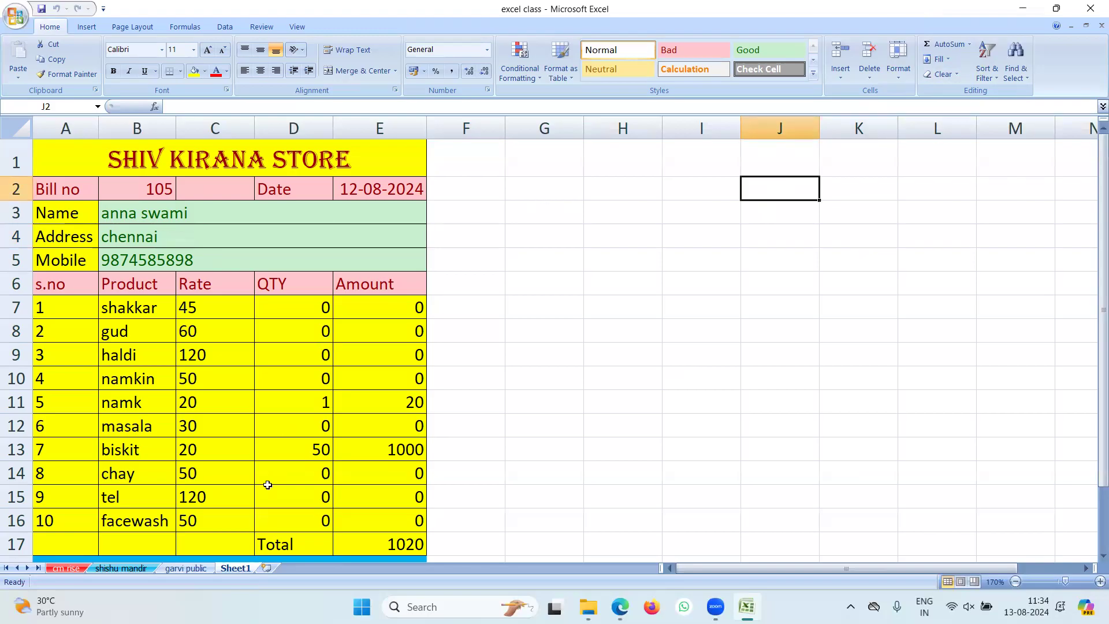
left_click(265, 569)
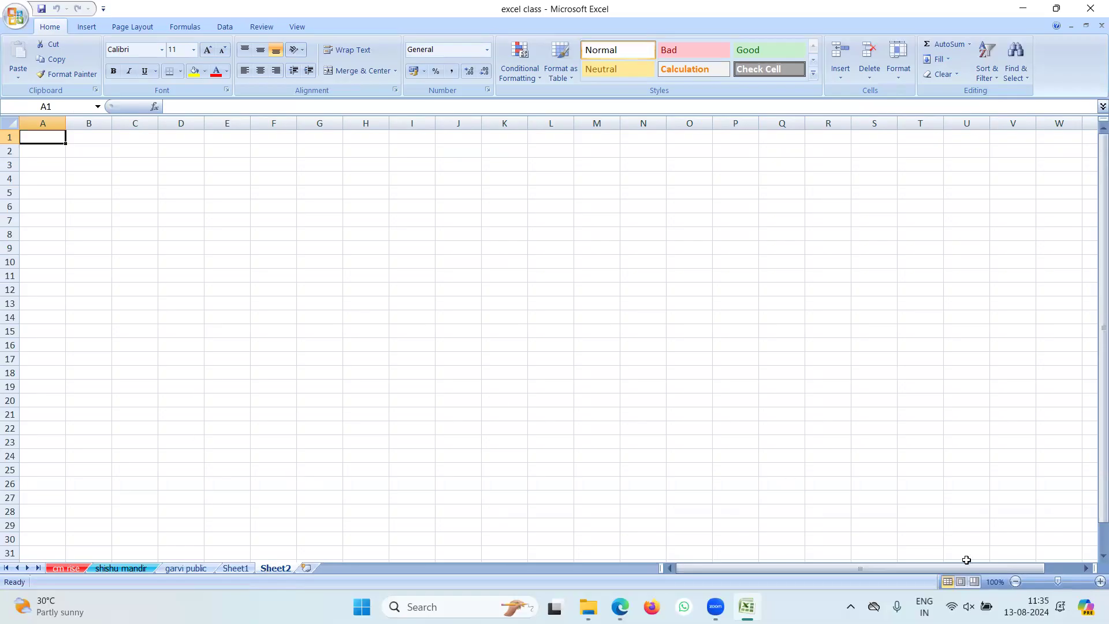
left_click(1097, 582)
left_click(1097, 582)
left_click(1097, 582)
left_click(1096, 581)
left_click(1097, 581)
left_click(1097, 582)
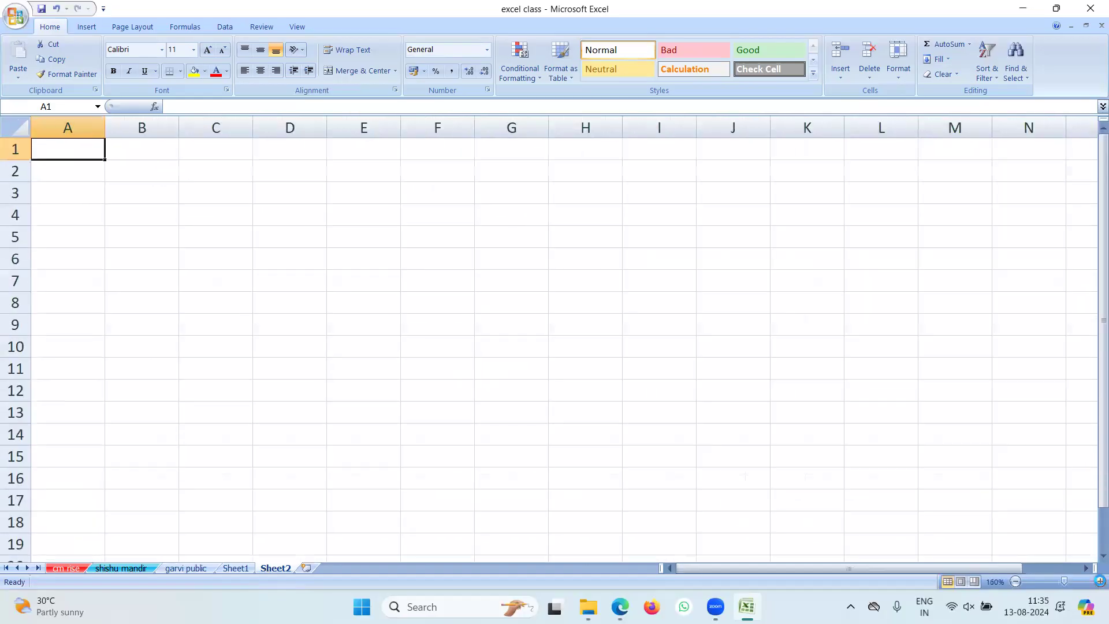
left_click(1097, 582)
left_click(1096, 582)
left_click(1096, 581)
left_click(1097, 582)
left_click(1097, 581)
left_click(1096, 582)
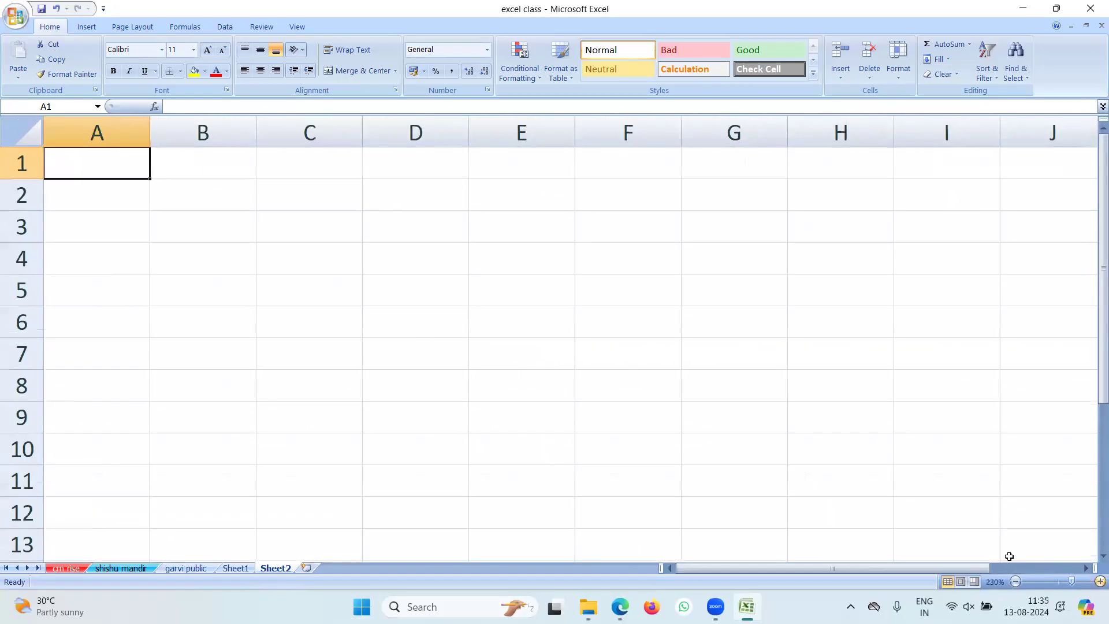
Step: Apply all borders to the range A1:F12 on the new sheet
left_click(297, 290)
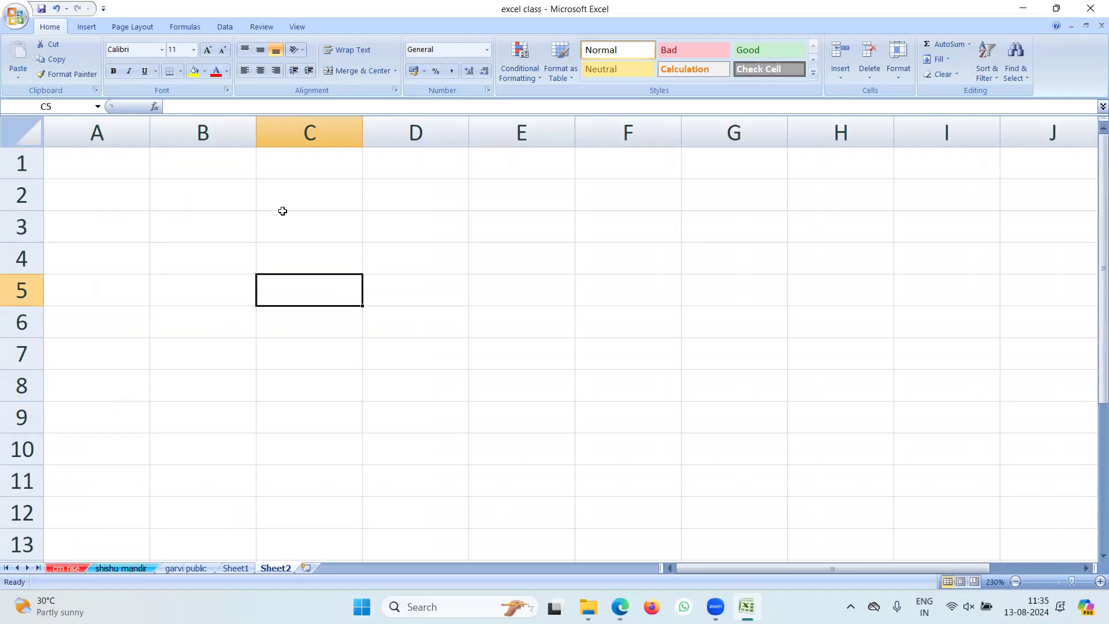
left_click_drag(106, 163, 581, 475)
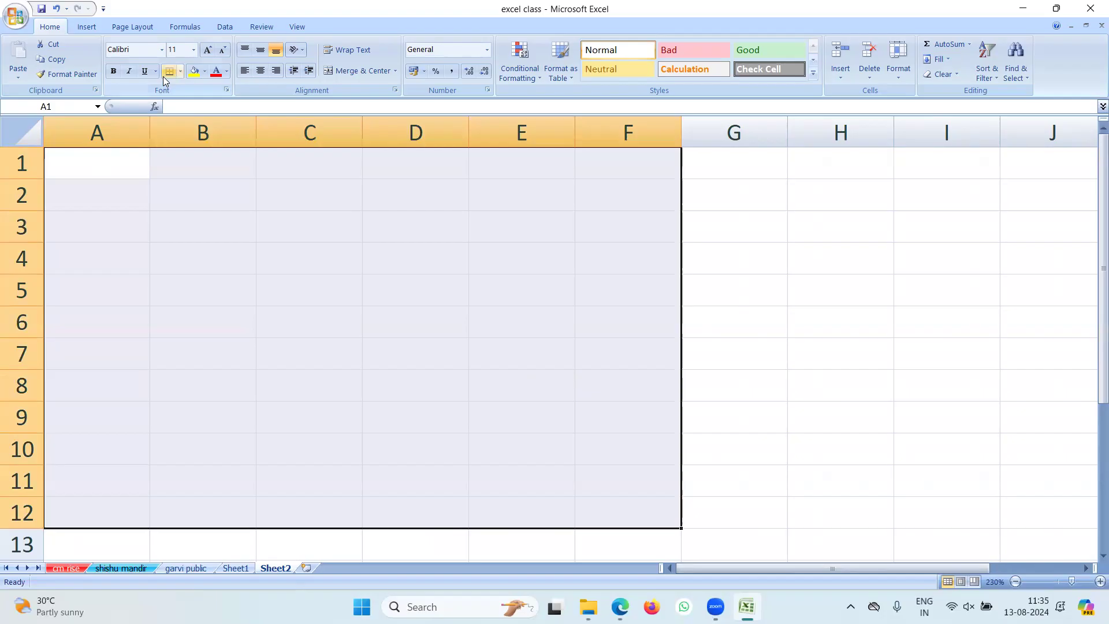
left_click(181, 73)
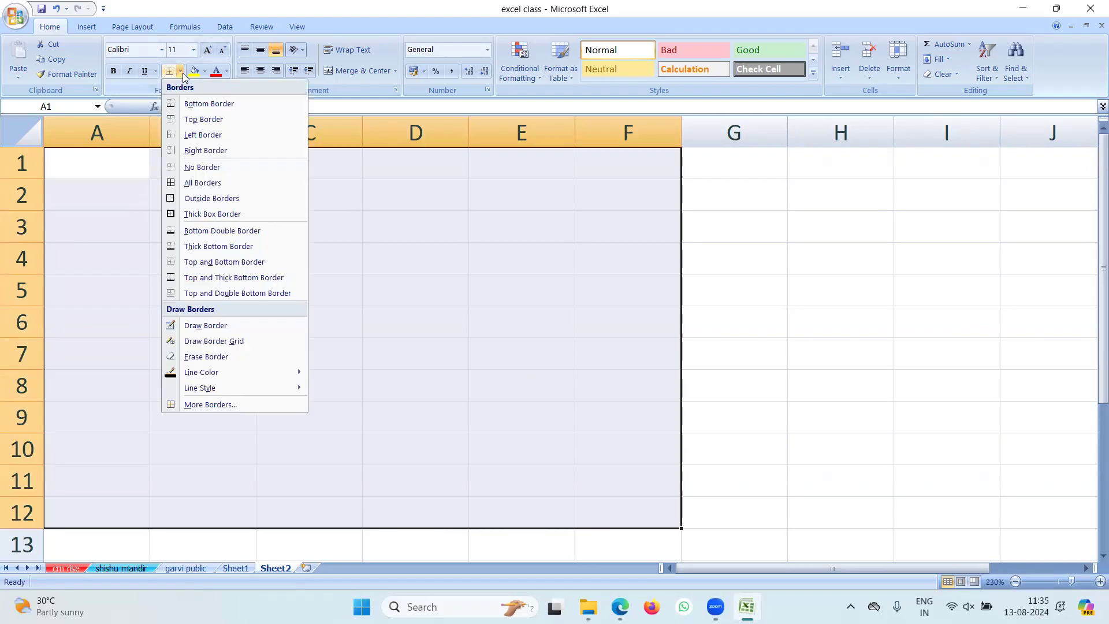
left_click(190, 182)
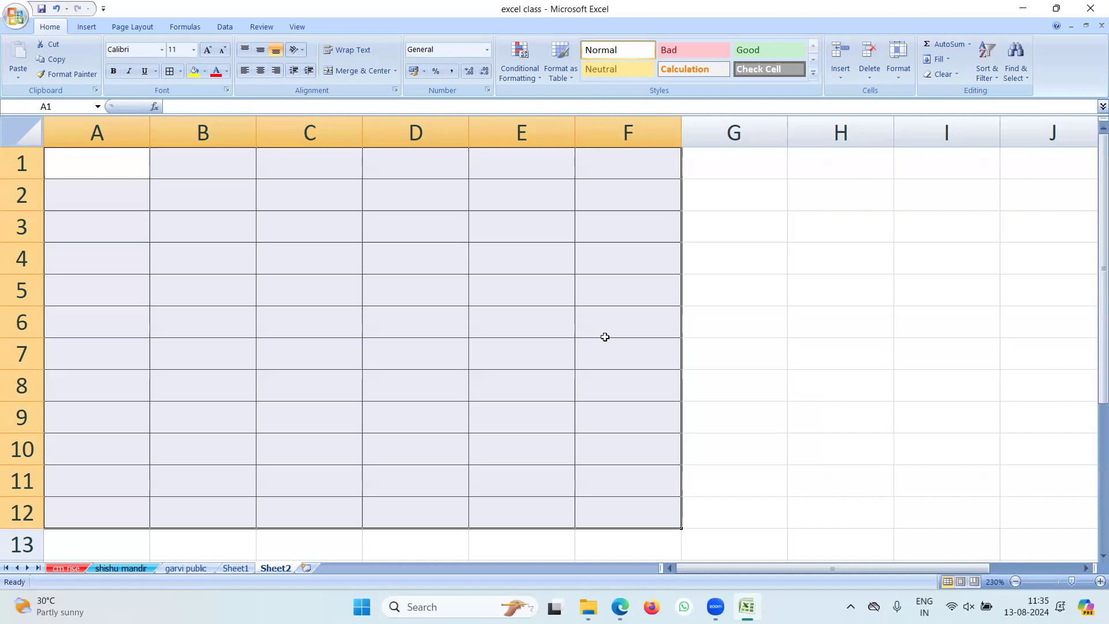
left_click(488, 291)
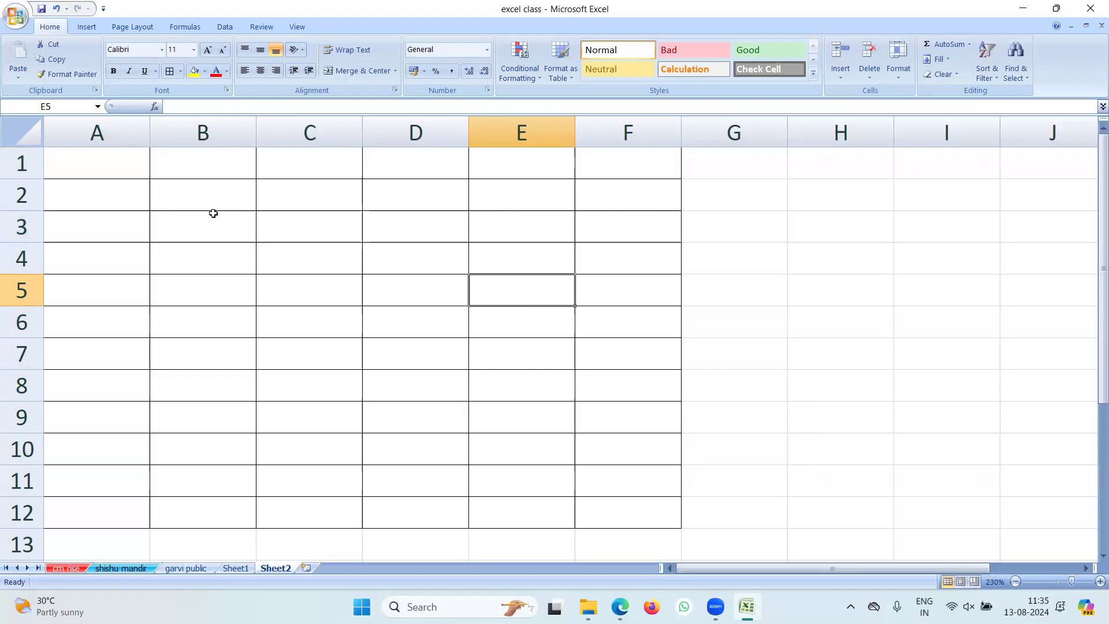
Step: Enter the heading "BOARD OF SECONDARY EDUCATION, MADHYA PRADESH, BHOPAL" in cell A1
left_click(111, 164)
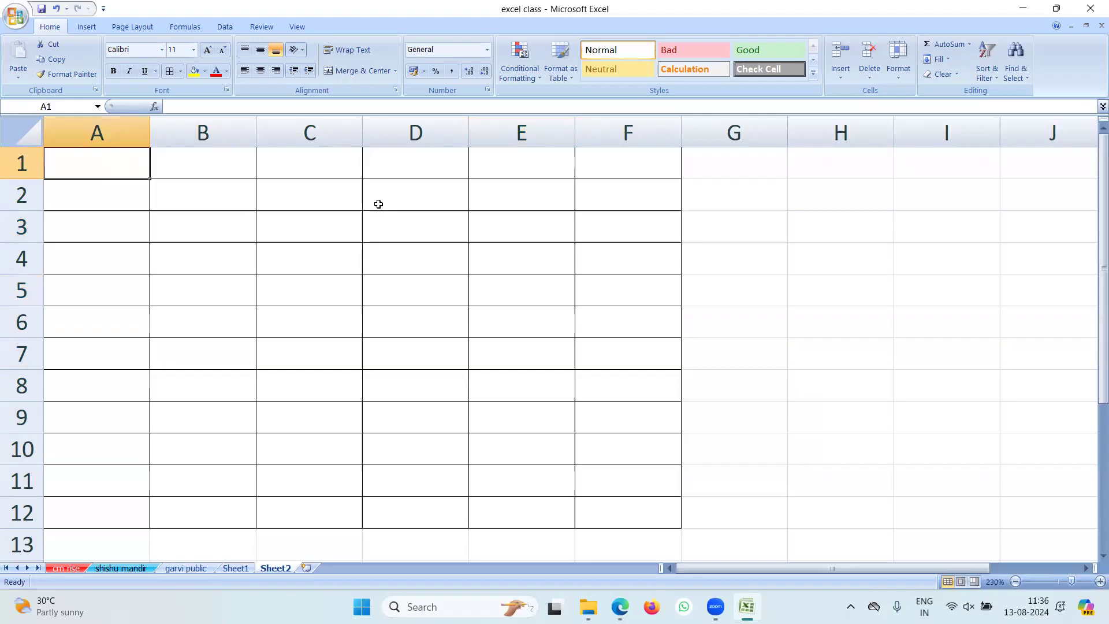
type("BOAR")
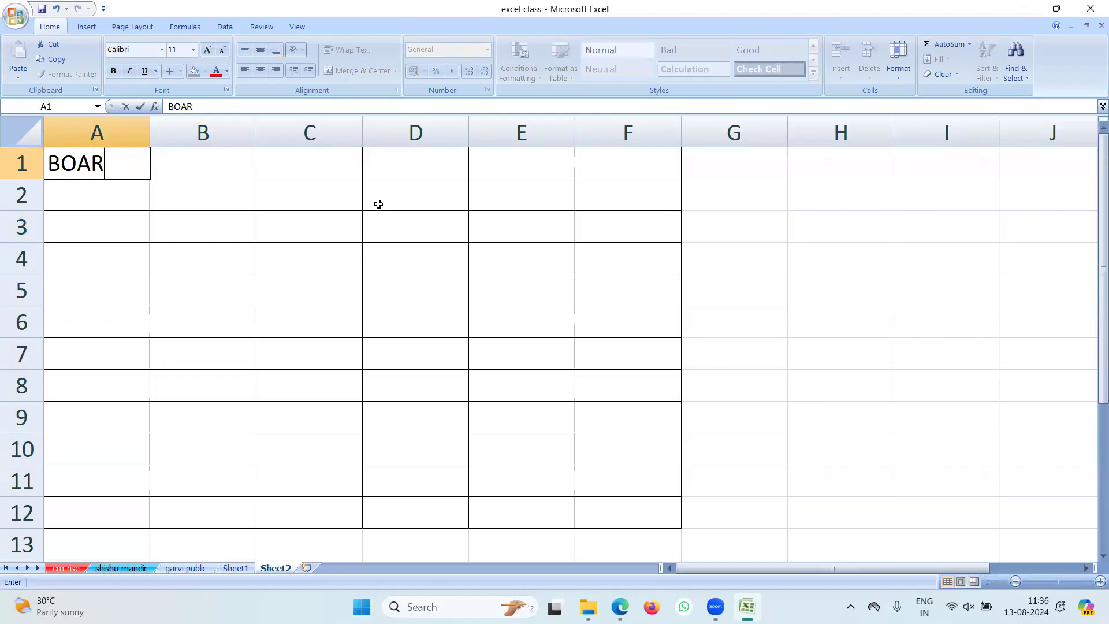
type("D OF SECONA")
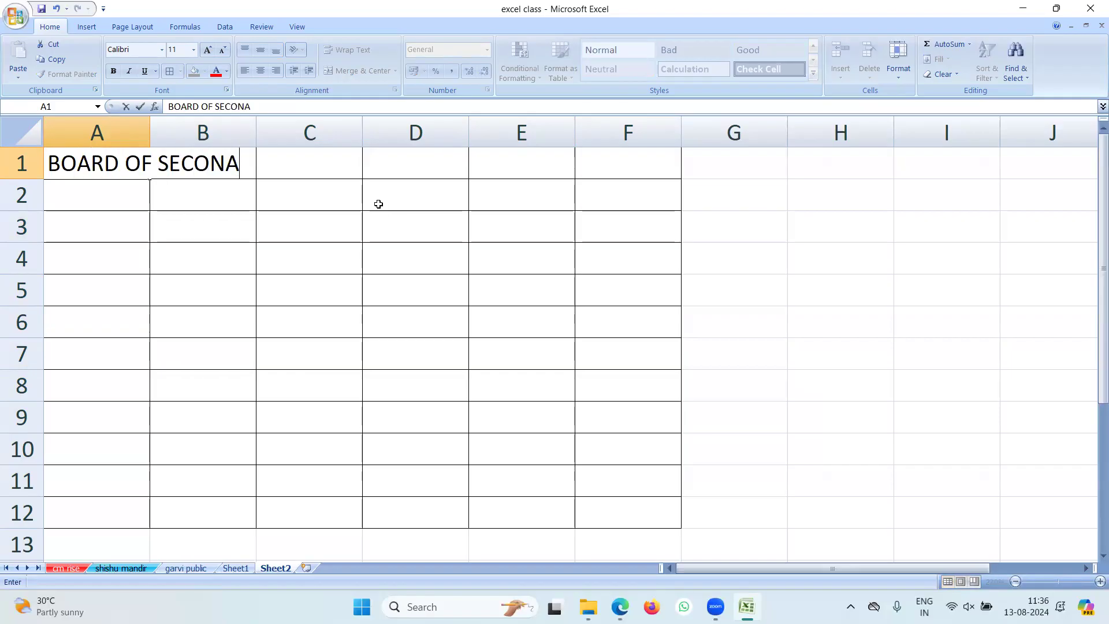
key("BackSpace")
type("DARY")
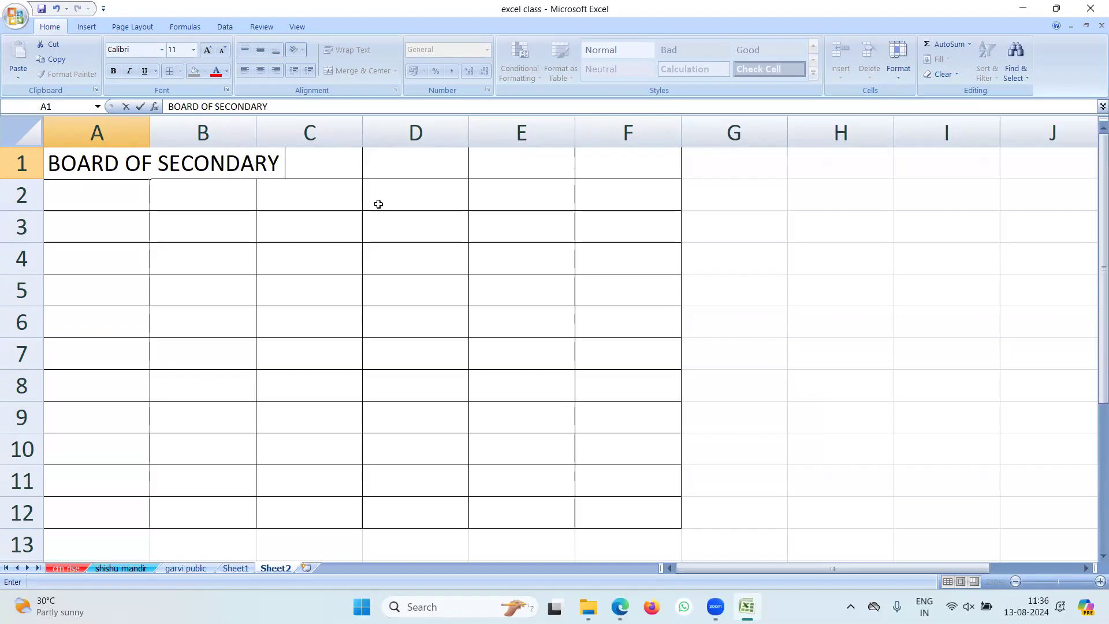
type(" EDUCATION, MADHYA")
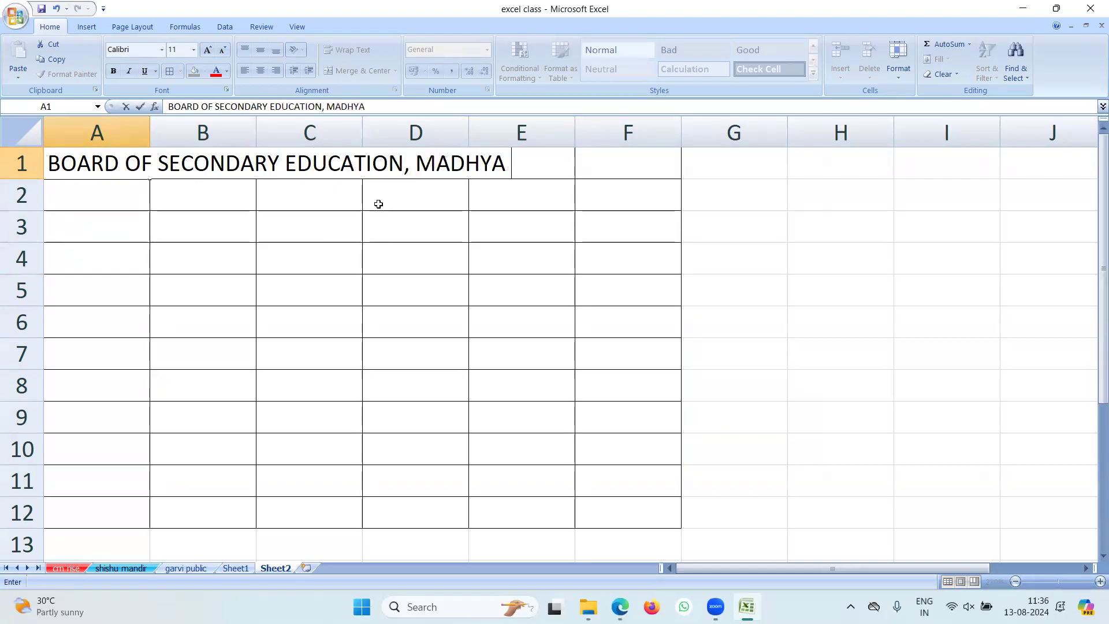
type(" PRADESH")
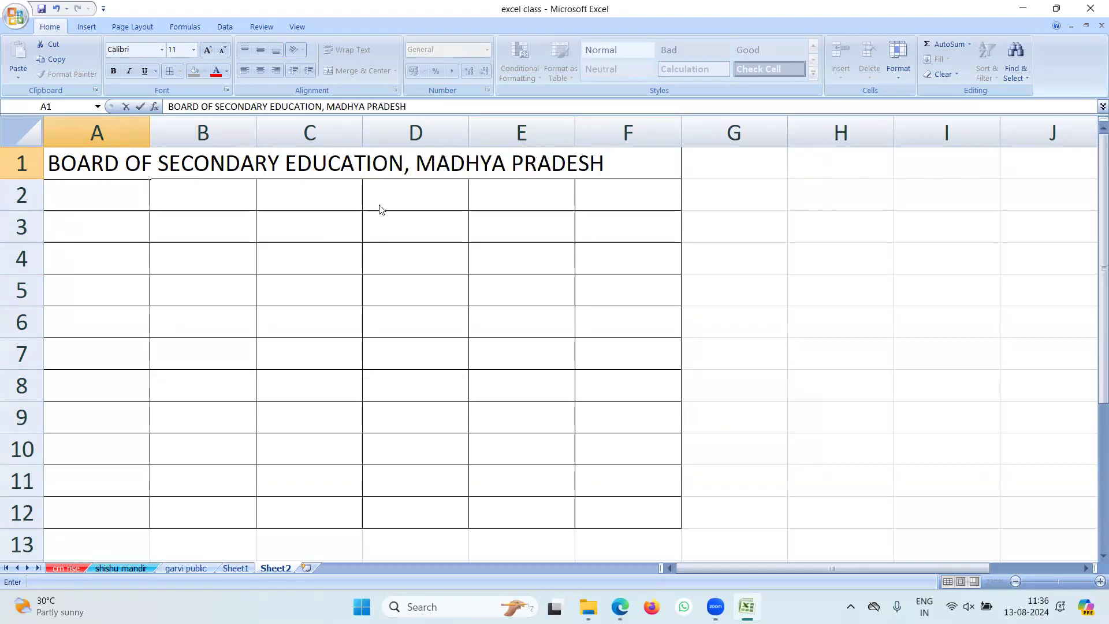
type(", BHOPAL")
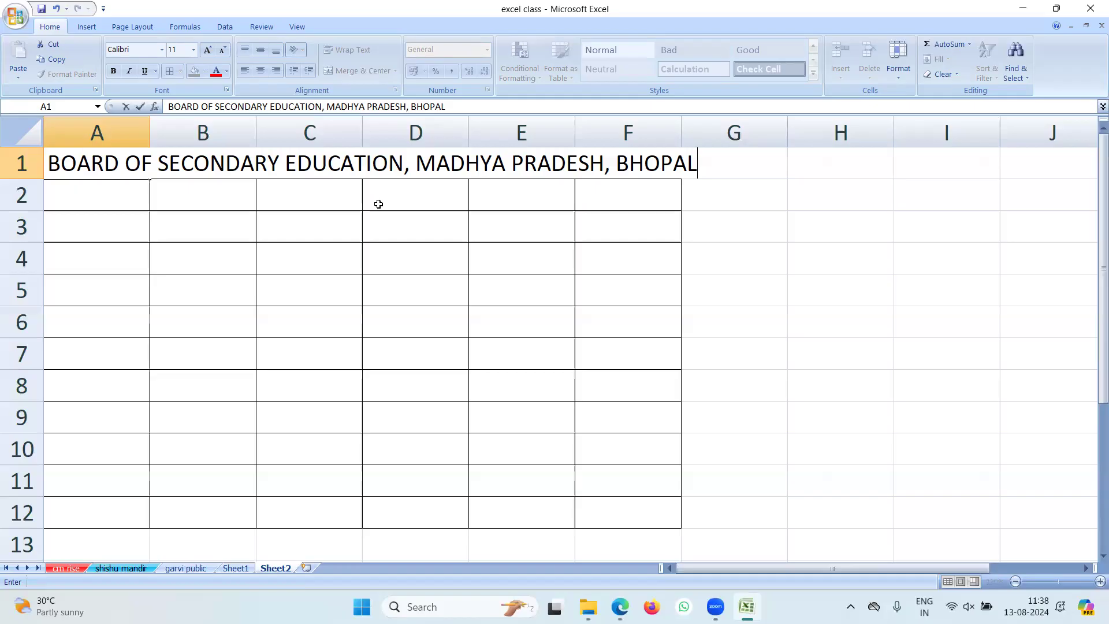
left_click(314, 230)
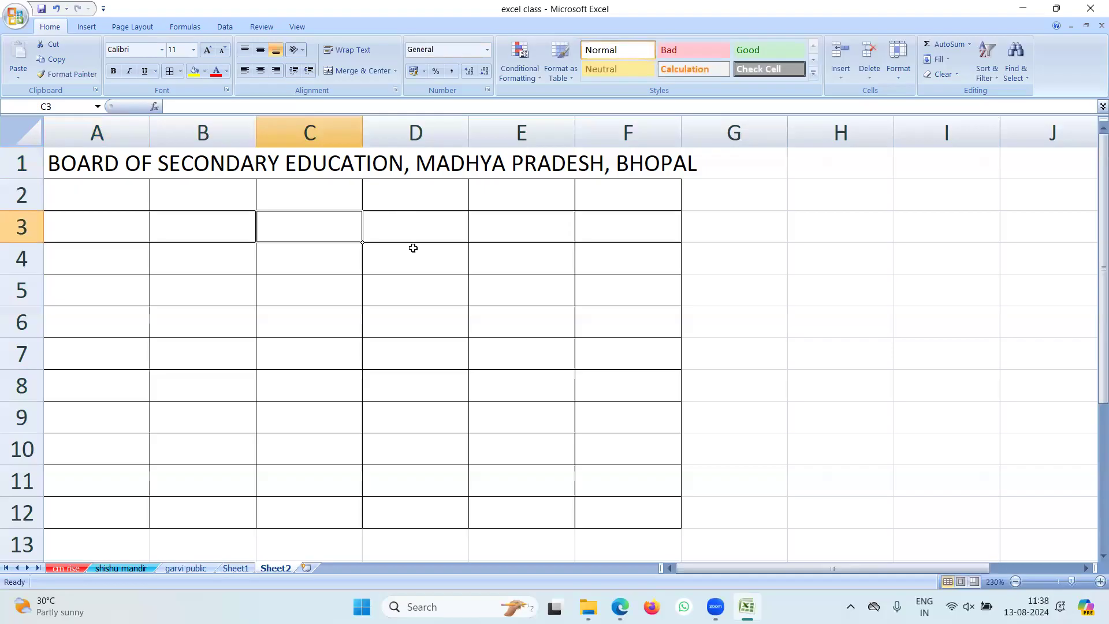
Step: Enter the label "S.NO" in cell E2 and the label "NAME" in cell A4
left_click(526, 200)
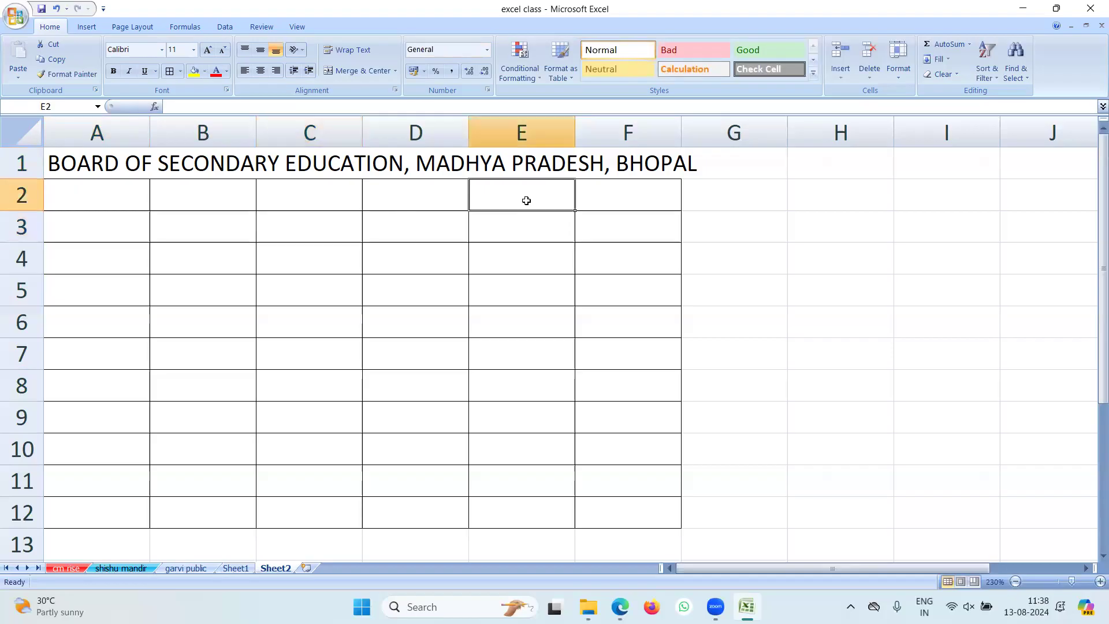
type("S.NO")
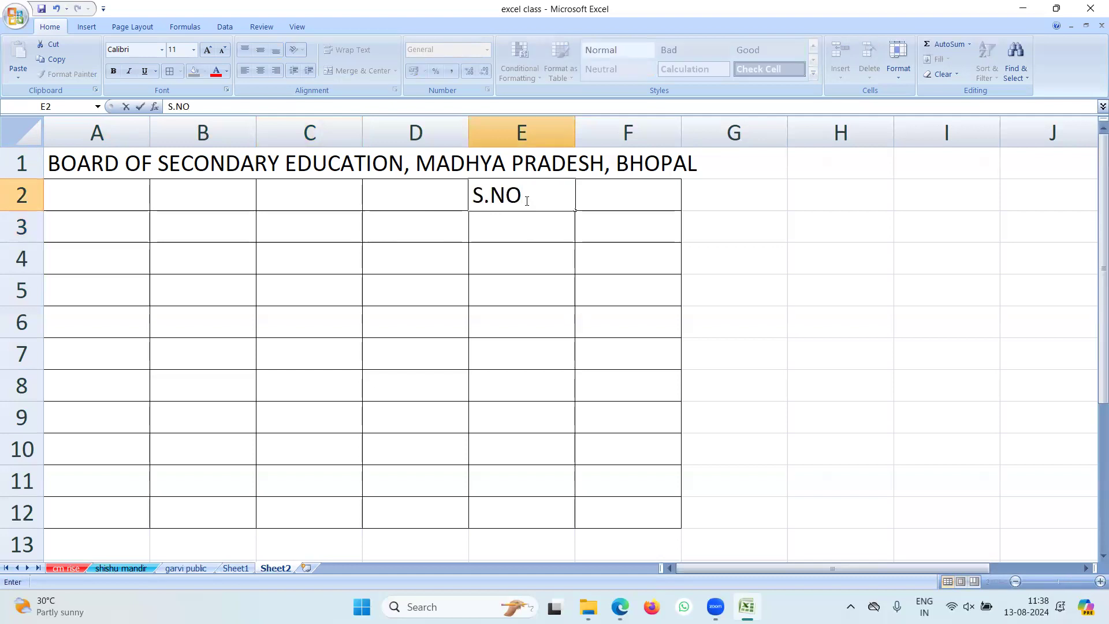
key("Tab")
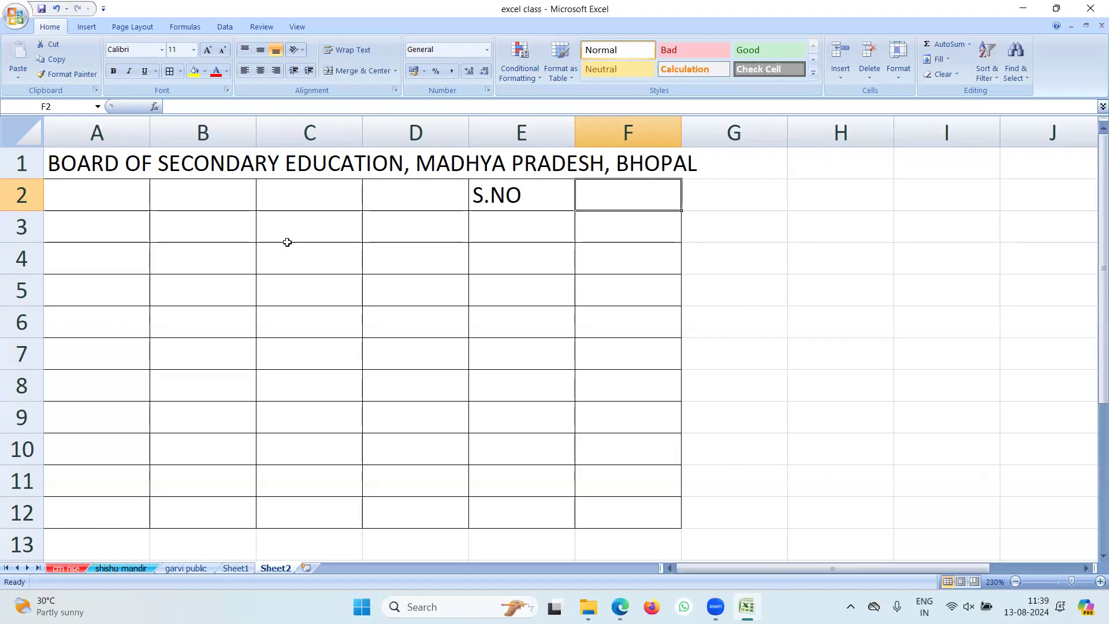
left_click(101, 257)
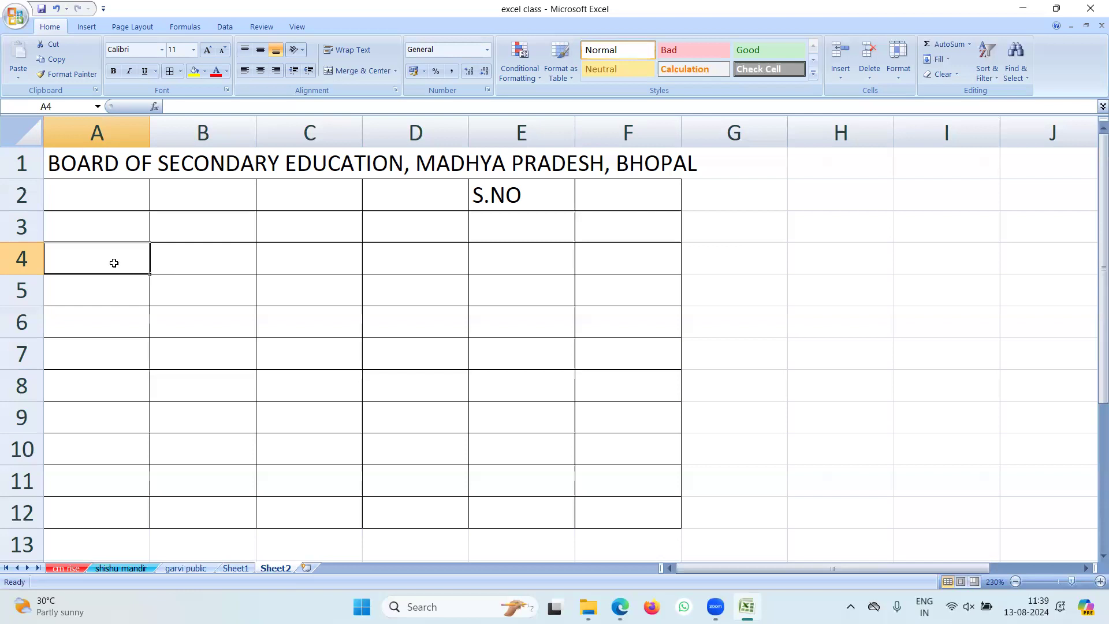
type("NAME")
key("Tab")
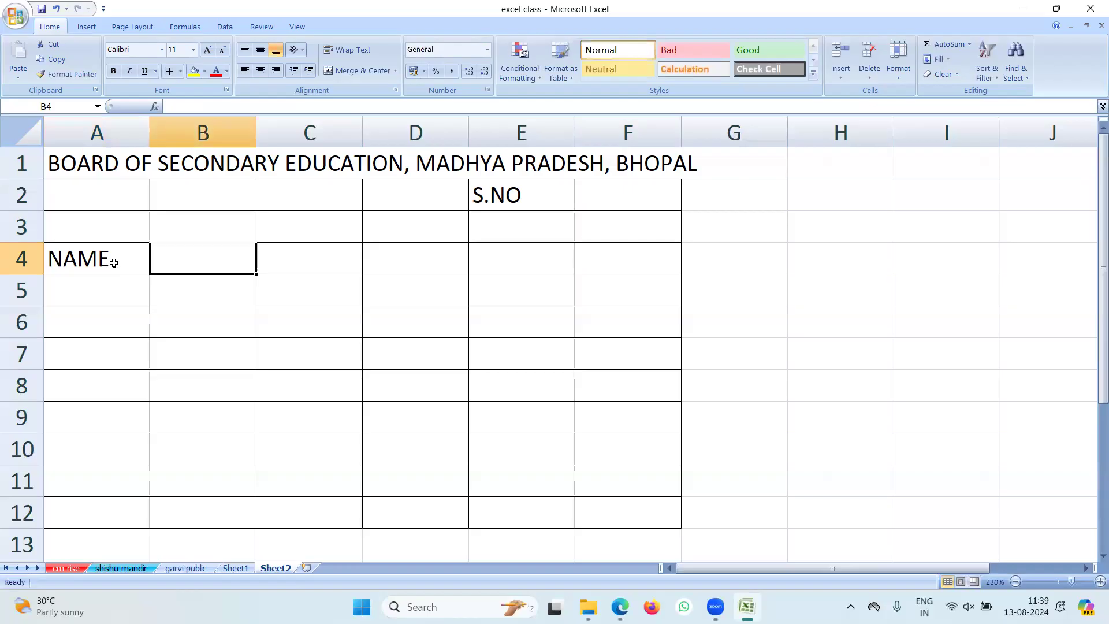
Step: Merge and center cells B4:F4 beside the NAME label and fill the merged cell yellow
left_click_drag(206, 262, 576, 262)
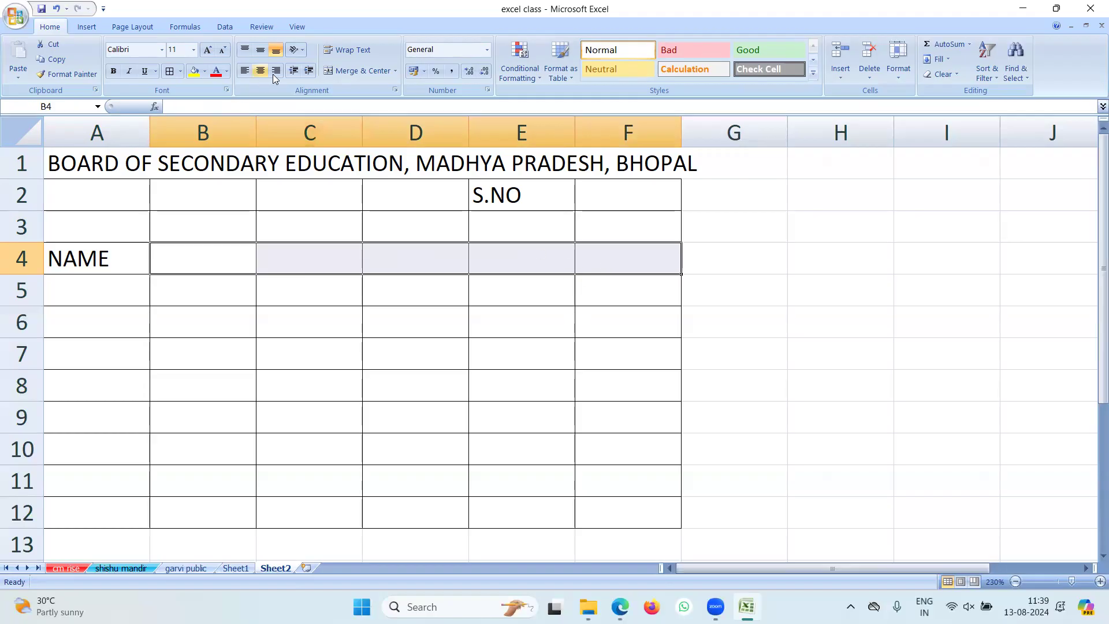
left_click(354, 71)
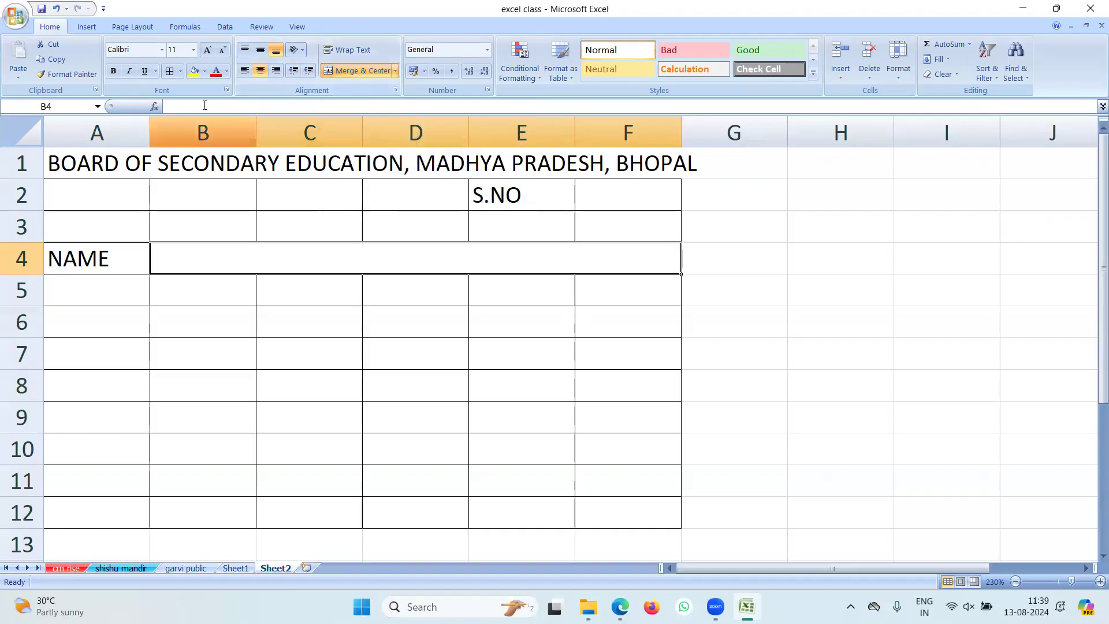
left_click(192, 74)
left_click(214, 325)
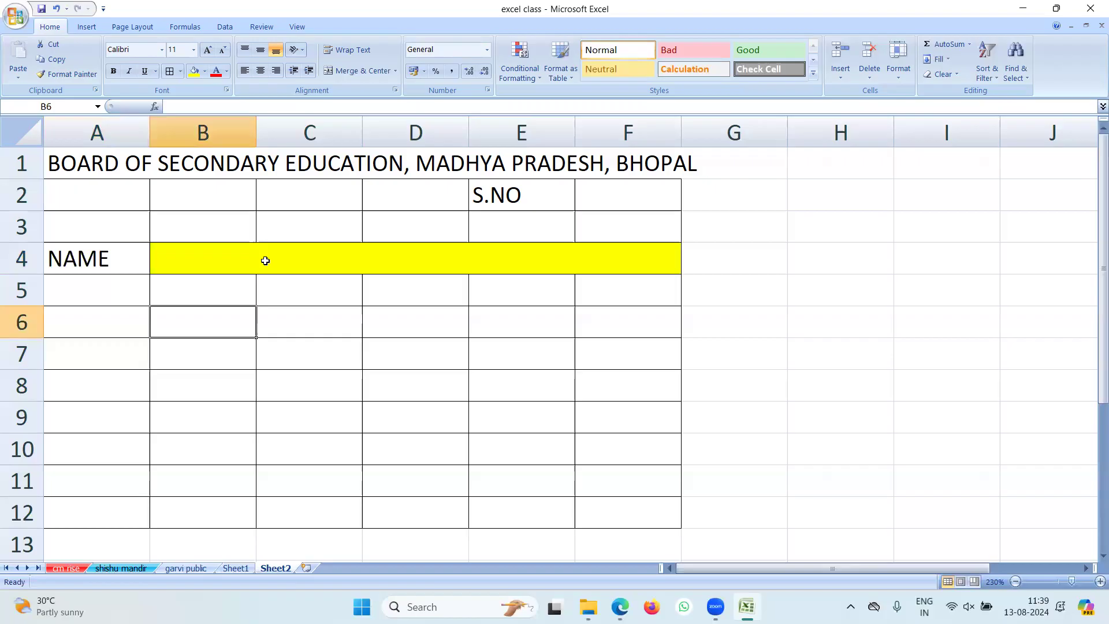
Step: Enter the label "FATHER'S NAME" in cell A5
left_click(124, 290)
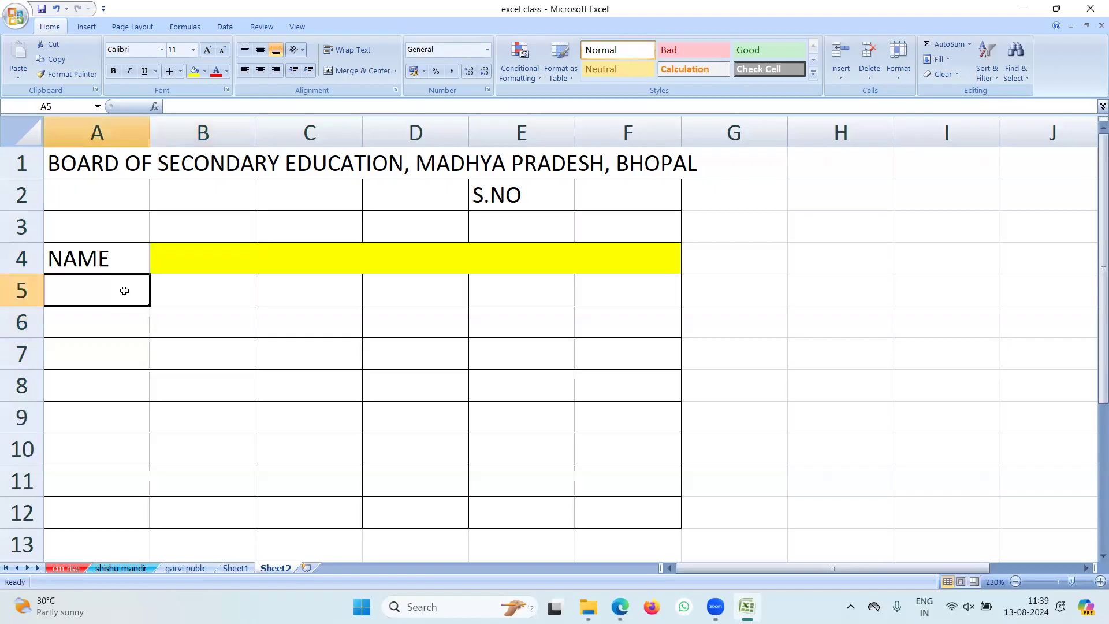
type("FAT")
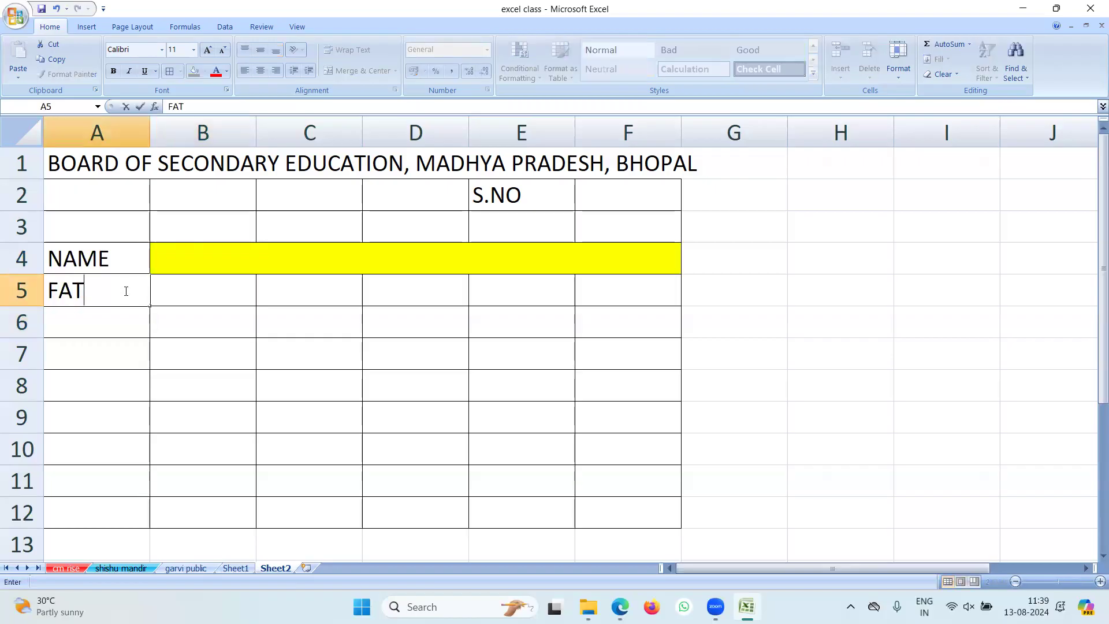
type("HER,S")
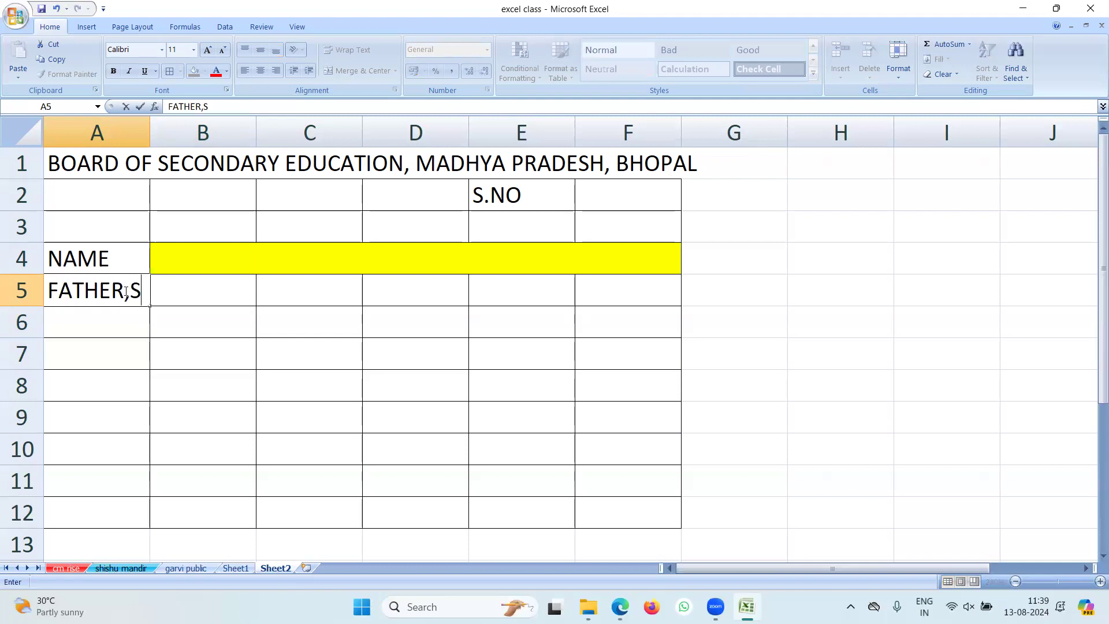
key("BackSpace")
key("BackSpace")
type("'S NAME")
key("Tab")
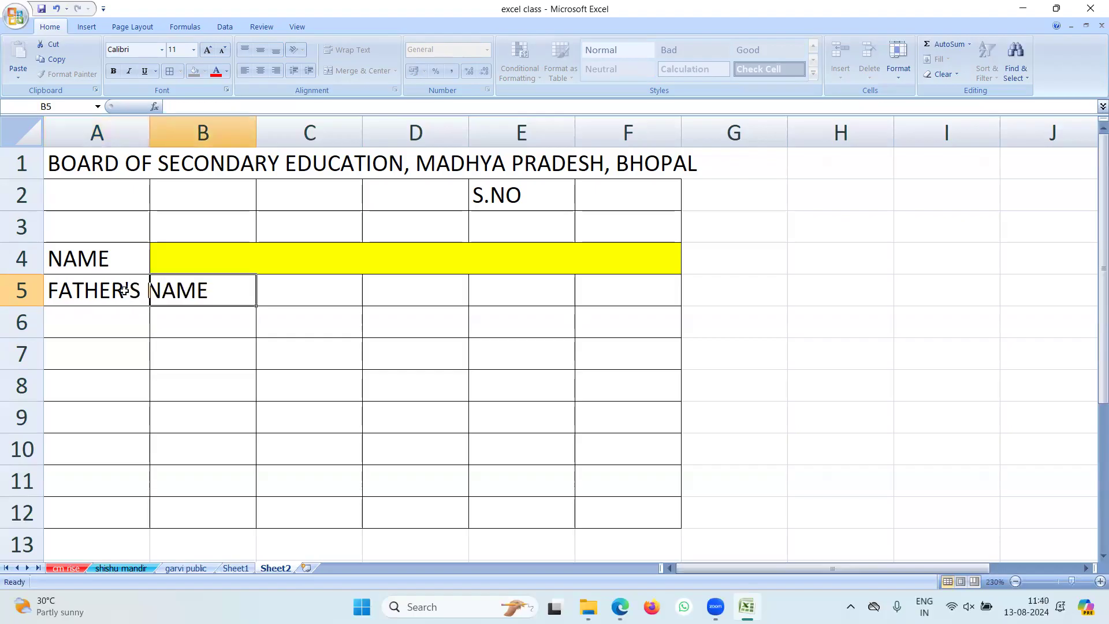
Step: Merge and center the FATHER'S NAME label across cells A5:B5
left_click(223, 351)
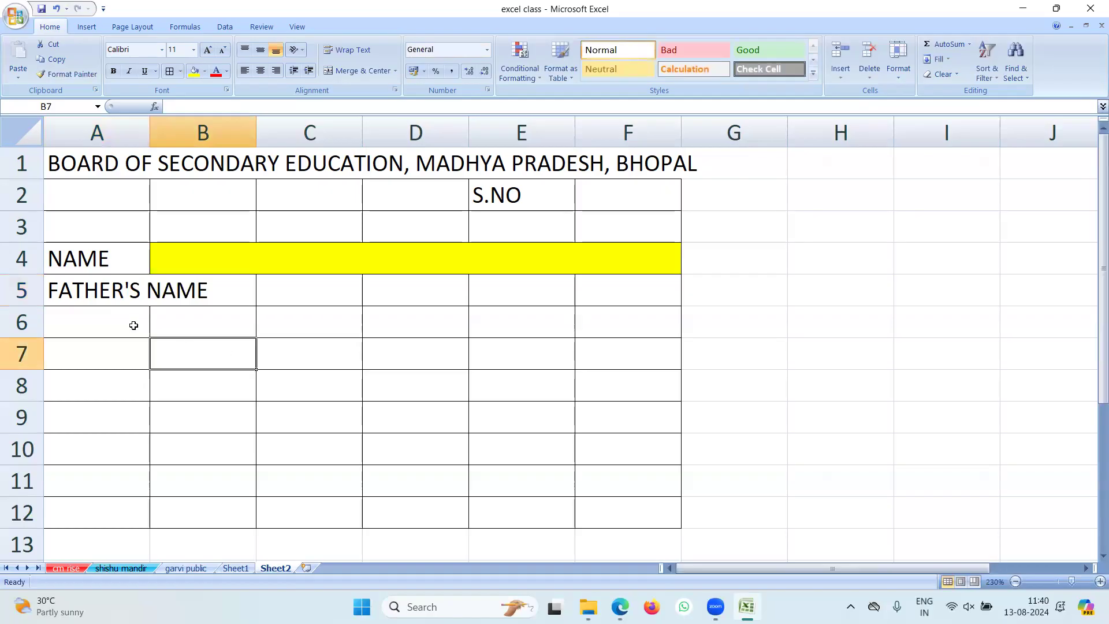
left_click(101, 290)
left_click_drag(153, 291, 193, 287)
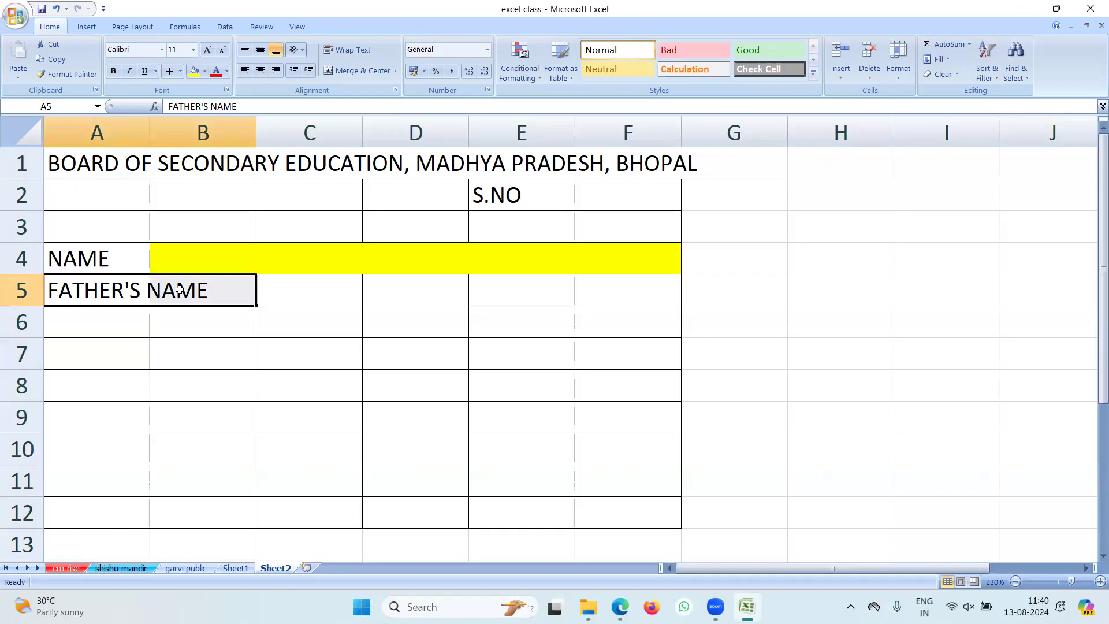
left_click(352, 71)
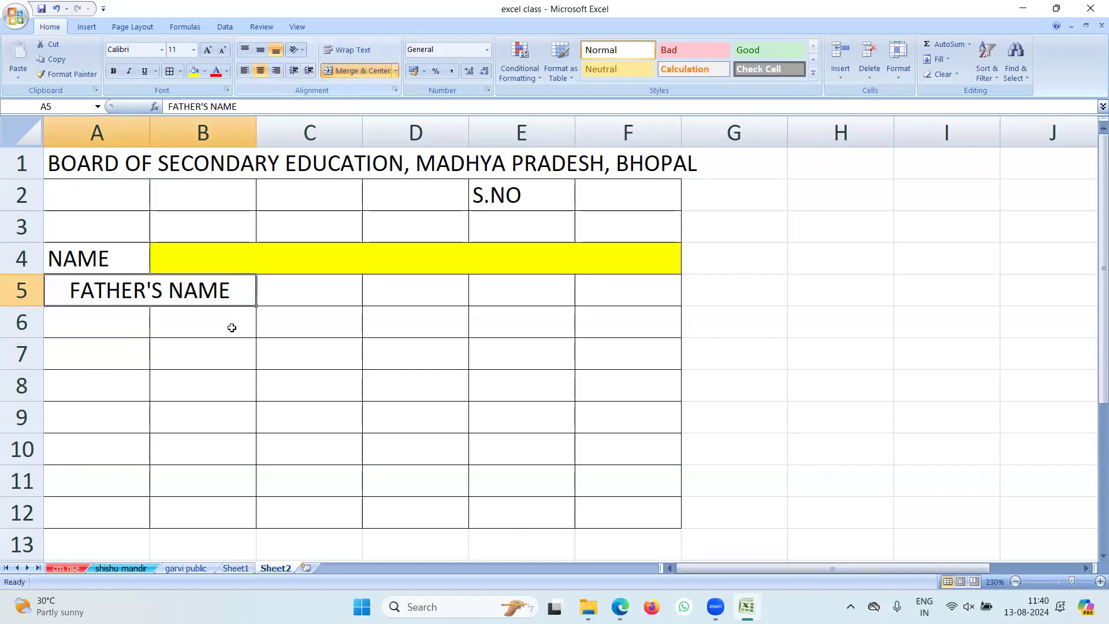
Step: Merge and center cells C5:F5 beside the FATHER'S NAME label and fill the merged cell yellow
left_click_drag(292, 292, 620, 288)
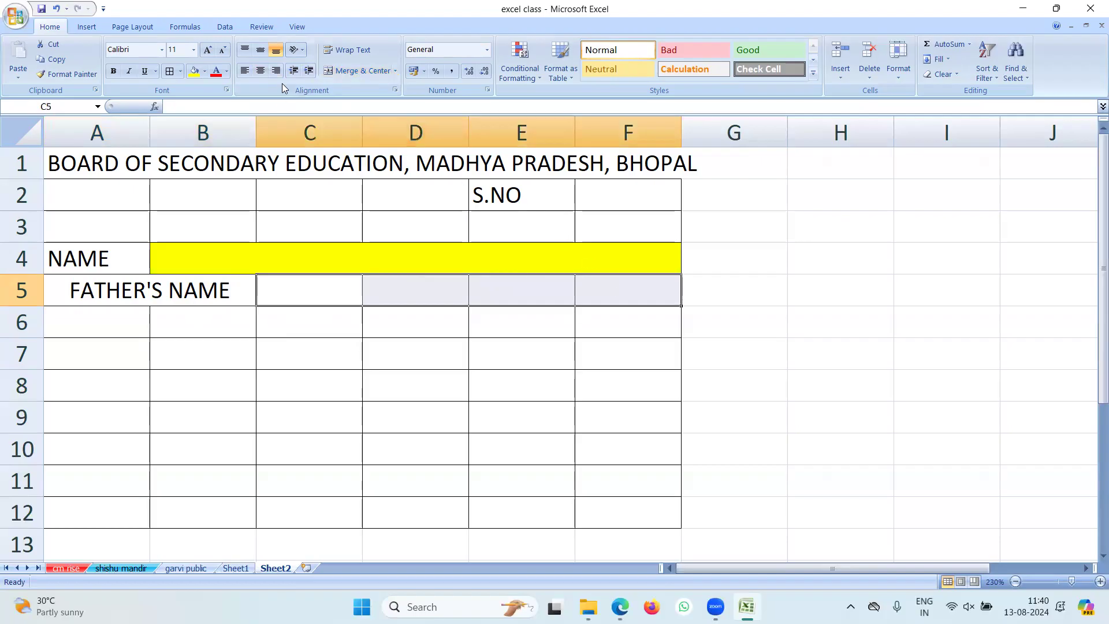
left_click(349, 69)
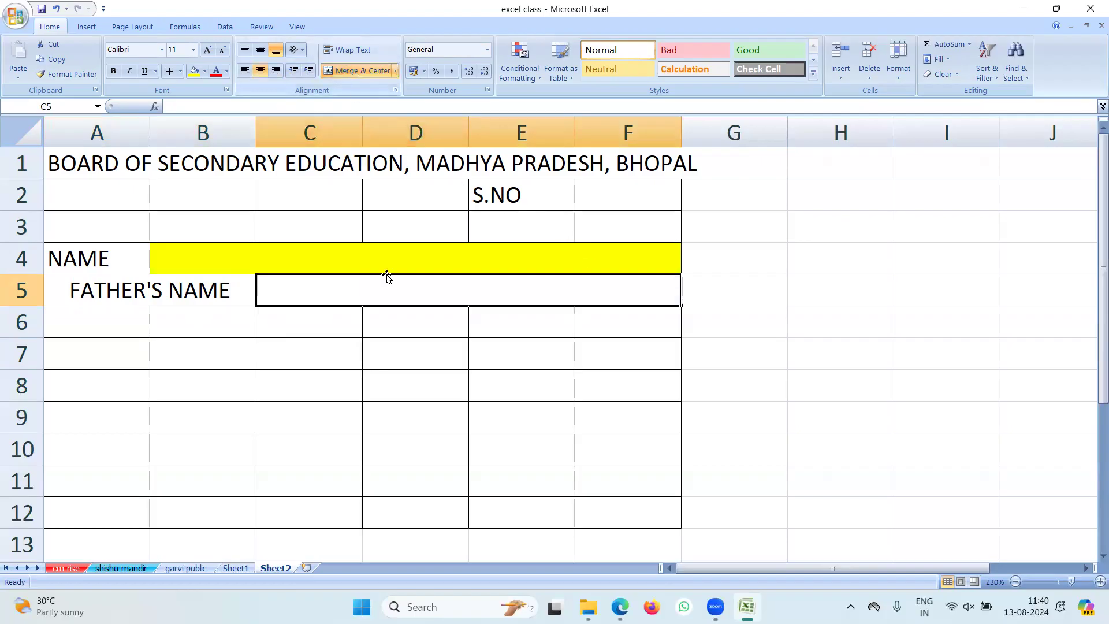
left_click(194, 70)
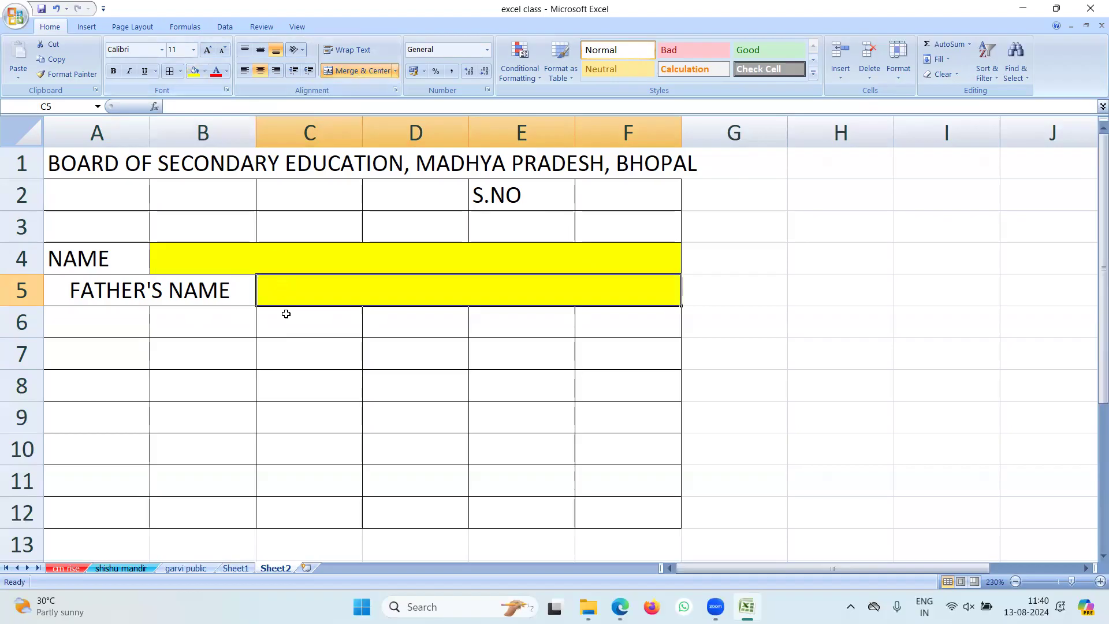
Step: Left-align the FATHER'S NAME label in the merged cell A5:B5
left_click(289, 346)
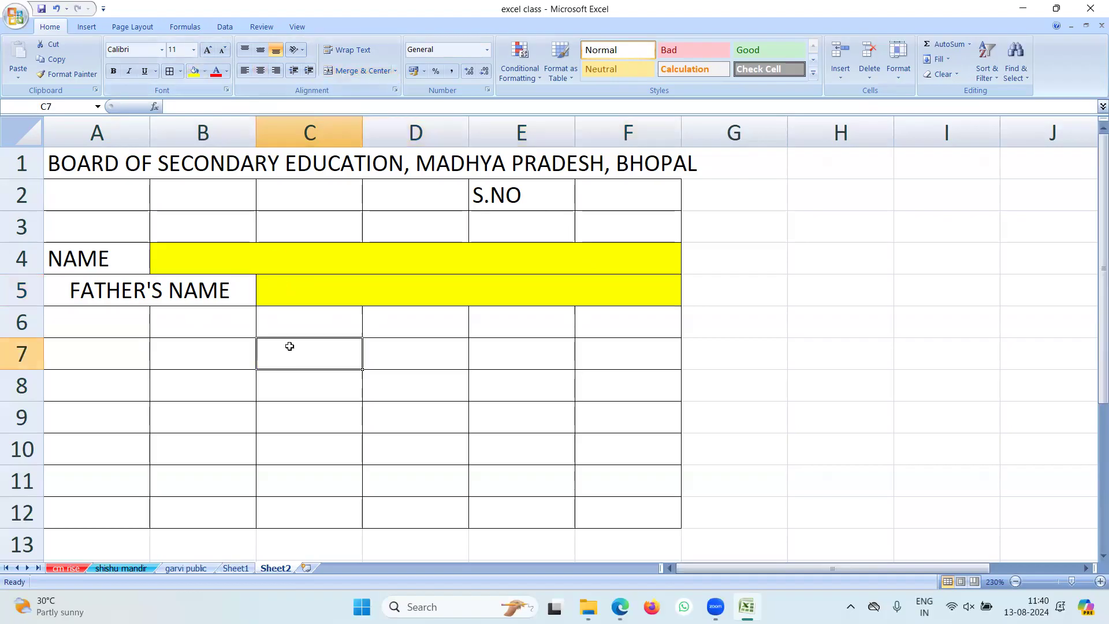
left_click(149, 295)
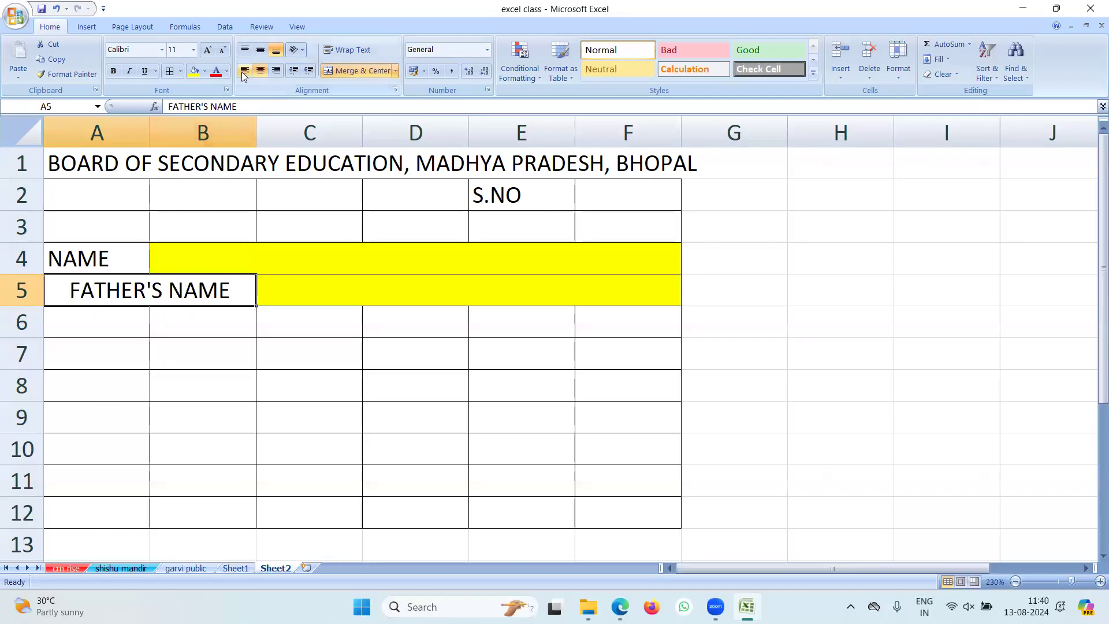
left_click(244, 76)
left_click(207, 325)
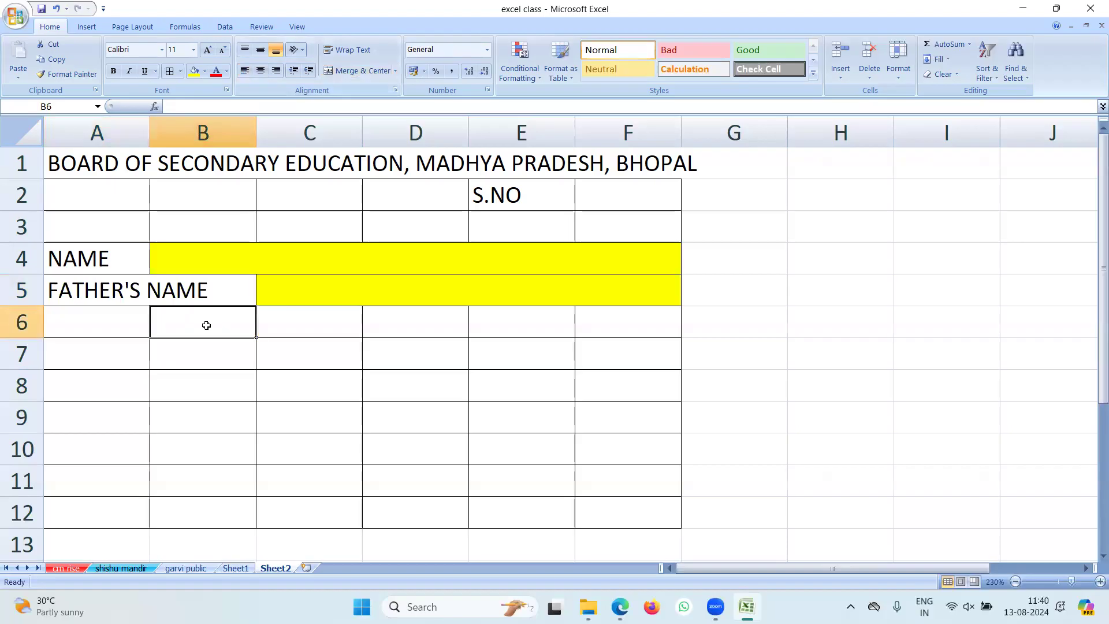
Step: Copy the FATHER'S NAME label to cell A6 and change the copied text to "MOTHER'S NAME"
left_click(68, 287)
key("ctrl+c")
left_click(68, 322)
key("ctrl+v")
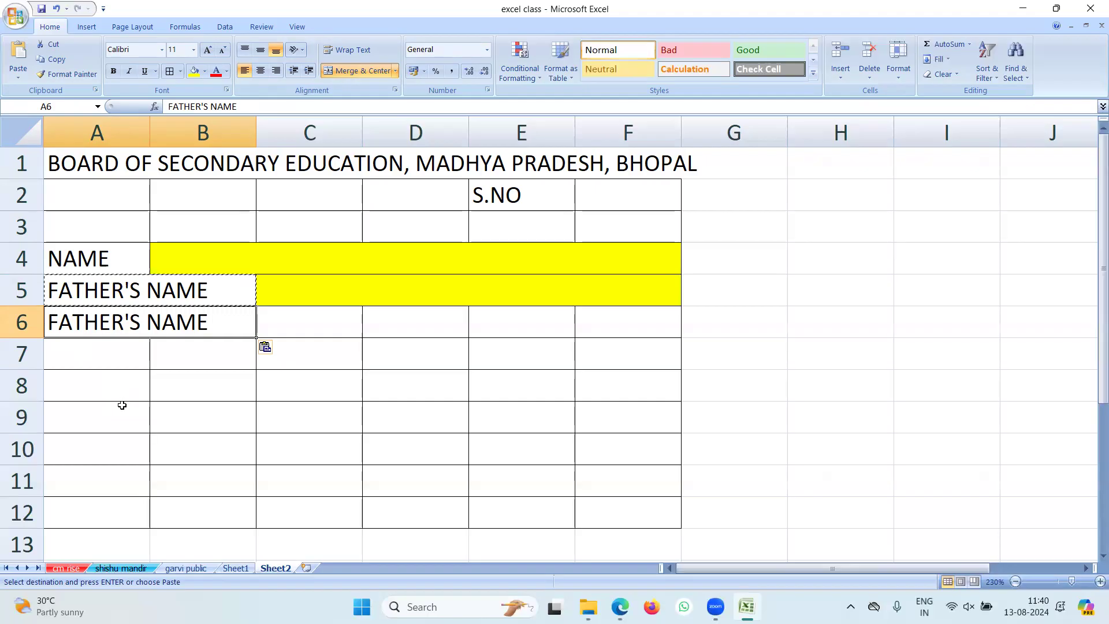
double_click(123, 323)
left_click_drag(123, 322, 42, 323)
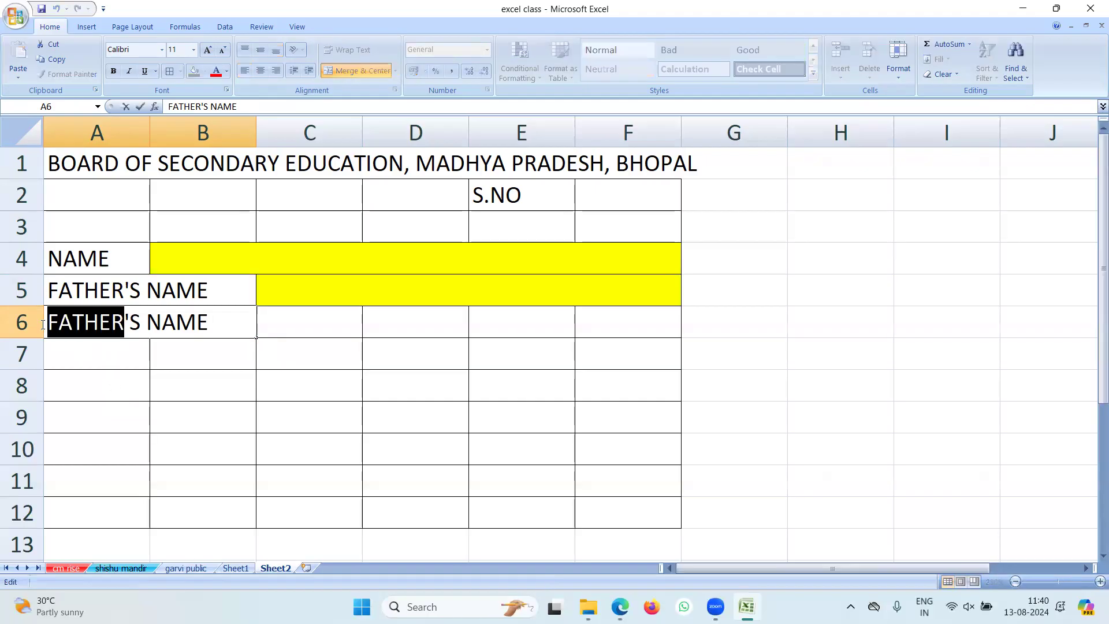
type("MOTHER")
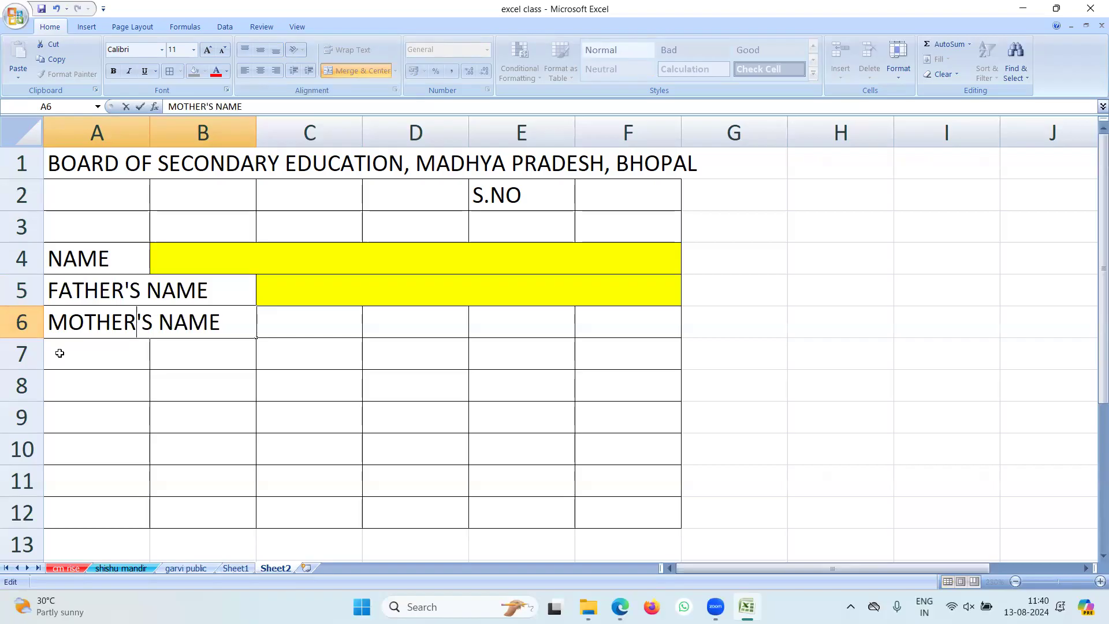
left_click(119, 426)
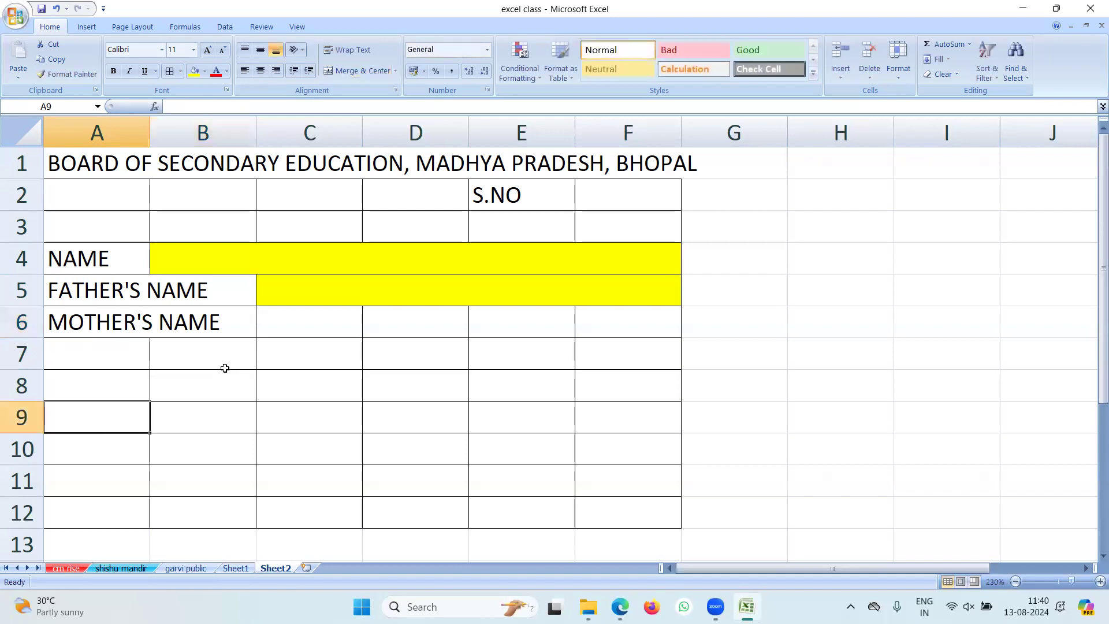
Step: Merge and center cells C6:F6 beside the MOTHER'S NAME label and fill the merged cell yellow
left_click_drag(278, 323, 612, 333)
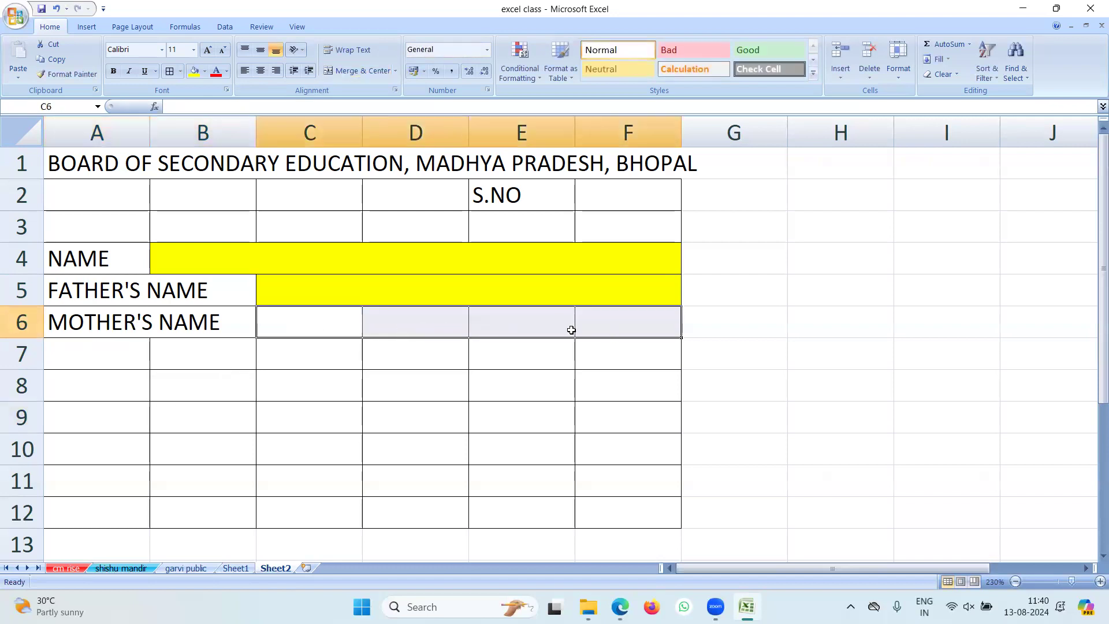
left_click(393, 72)
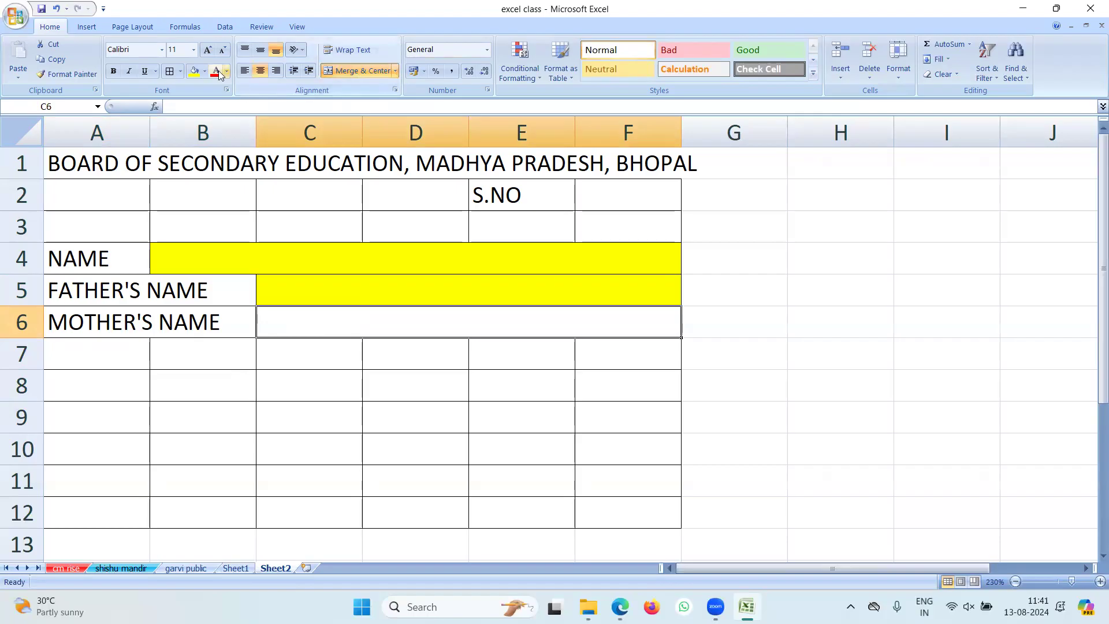
left_click(195, 70)
left_click(315, 386)
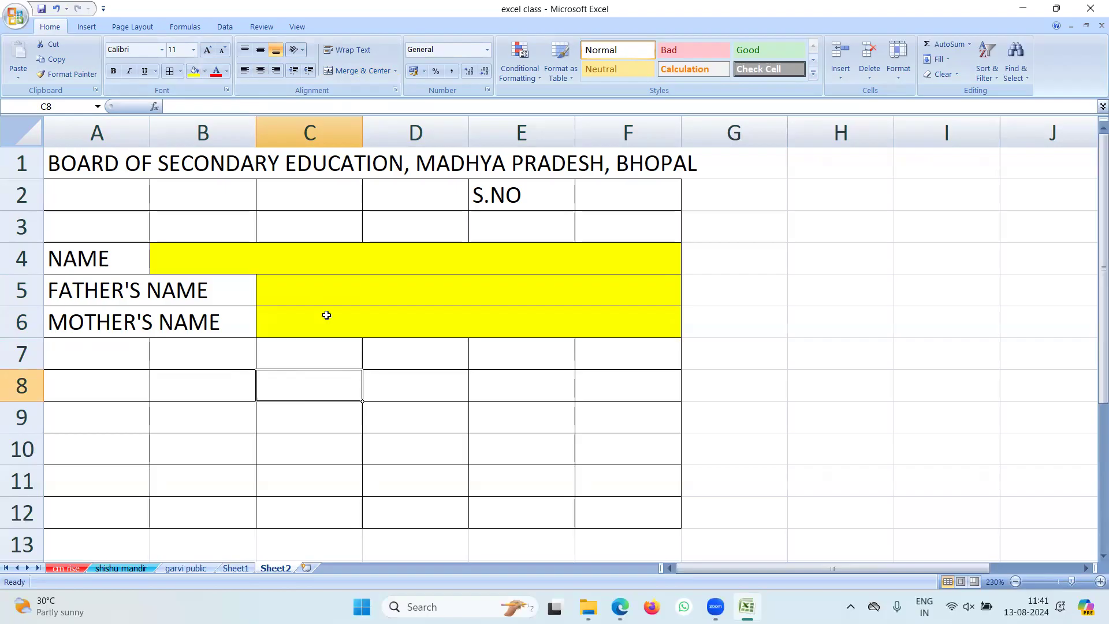
Step: Enter the label "DATE OF BIRTH" in cell A7
left_click(118, 353)
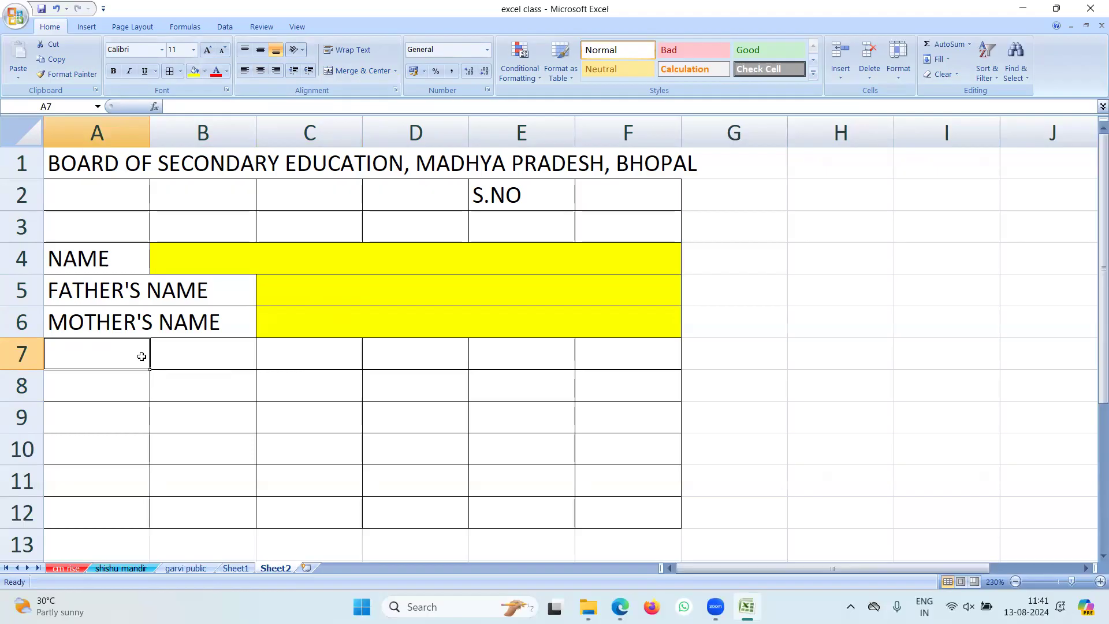
type("DATE OF BIRTH")
key("Tab")
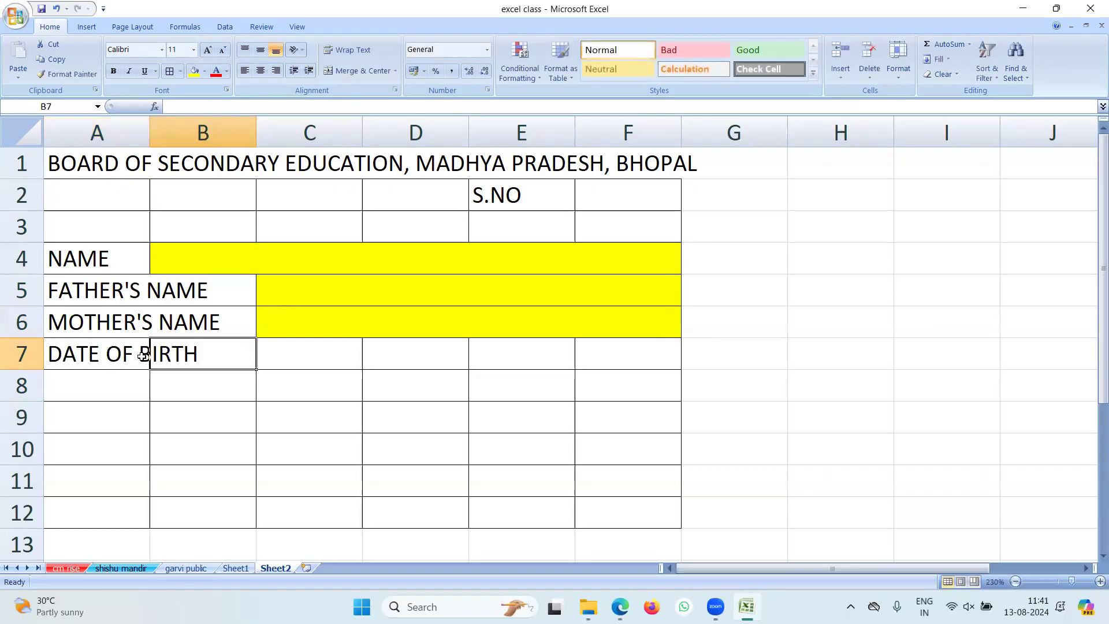
Step: Merge and center cells C7:F7 beside the DATE OF BIRTH label
left_click_drag(312, 354, 600, 356)
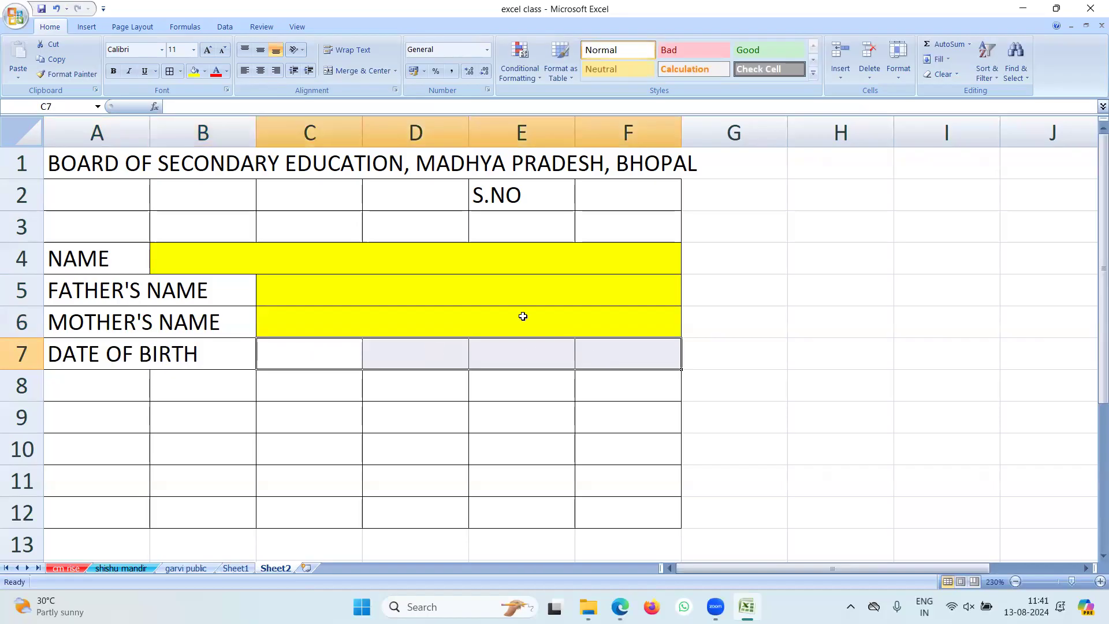
left_click(353, 73)
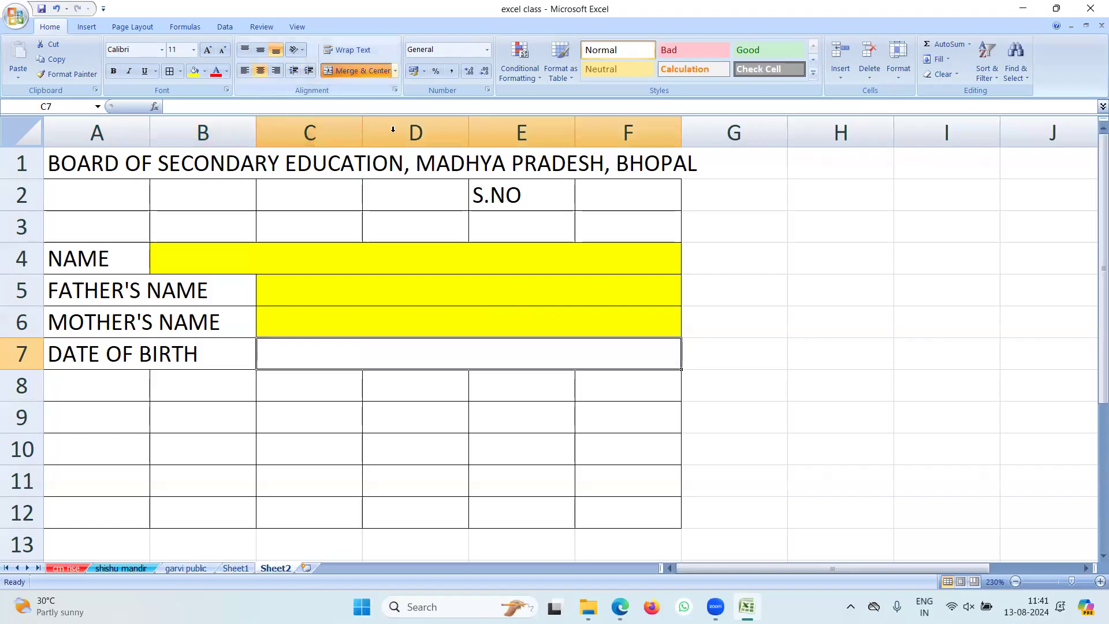
left_click(316, 414)
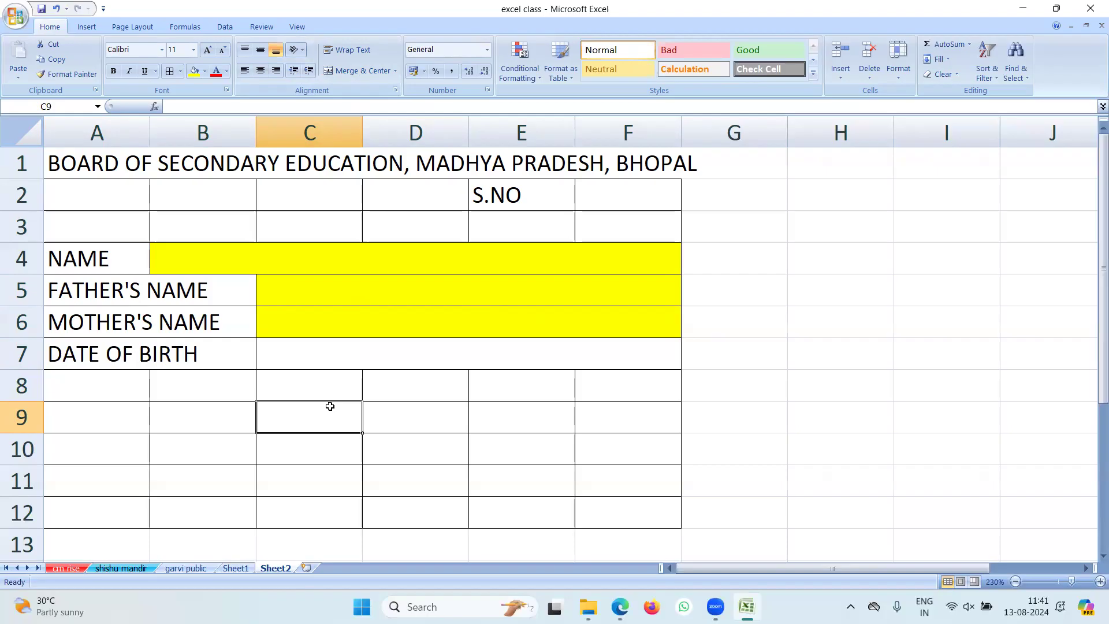
Step: Enter the label "SCHOOL NAME" in cell A8
left_click(119, 380)
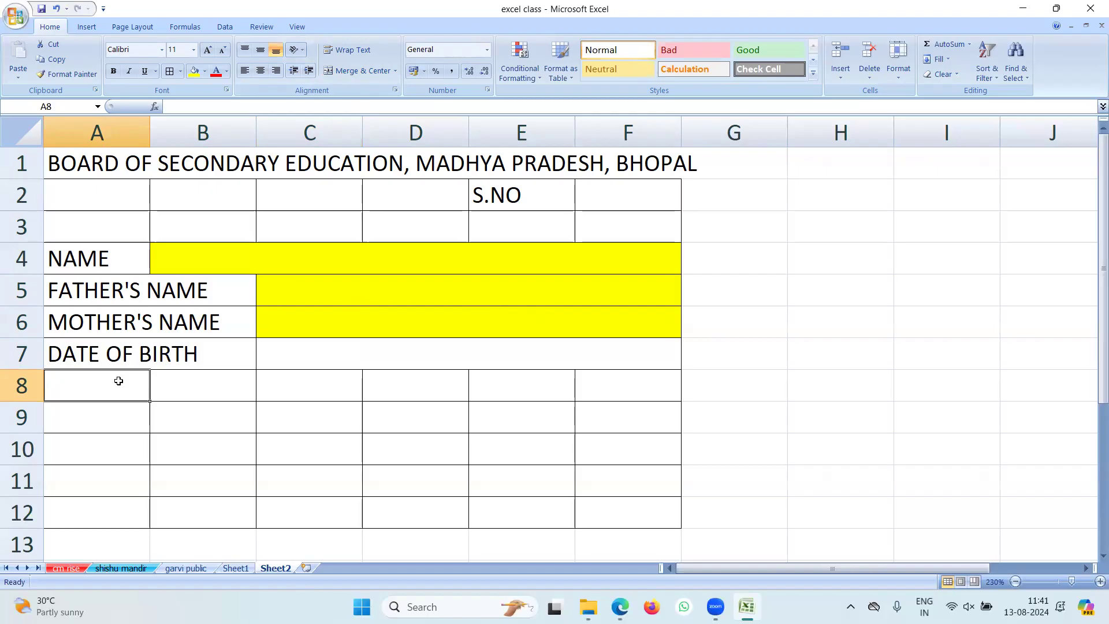
type("SCHOOL NAM")
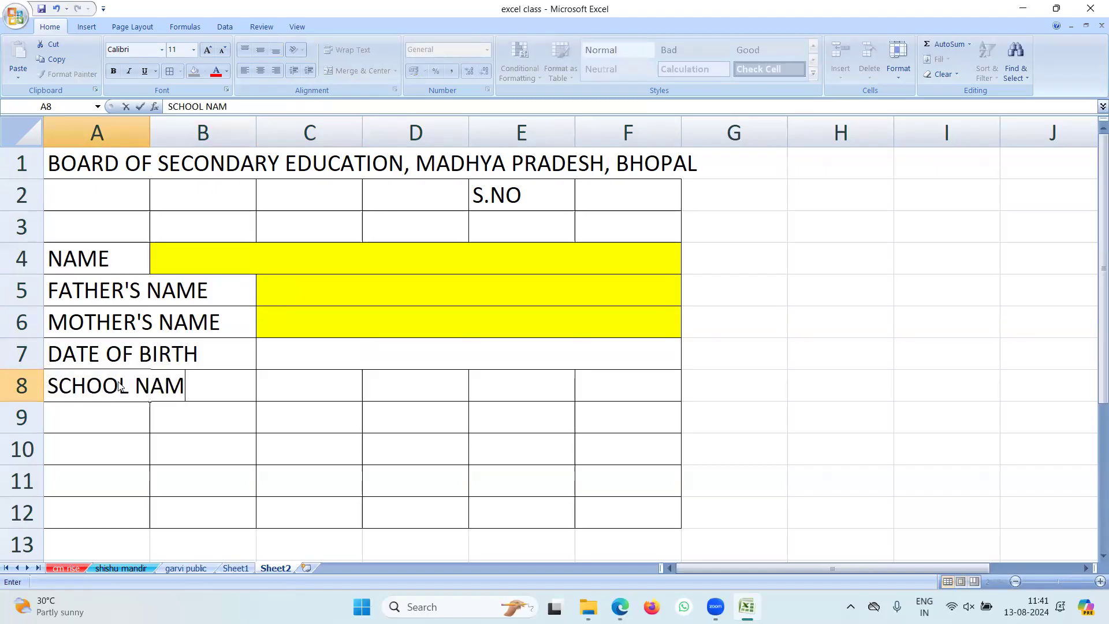
type("E")
key("Tab")
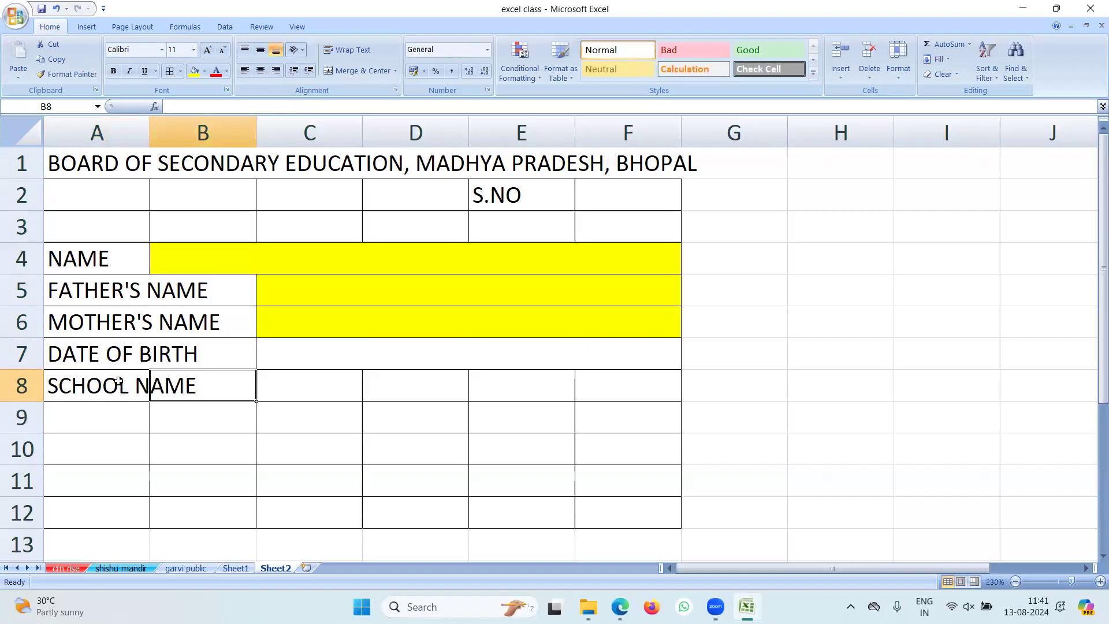
Step: Merge cells A8:B8 and C8:F8 separately in the SCHOOL NAME row and left-align the SCHOOL NAME label
left_click(196, 436)
left_click_drag(118, 386, 197, 382)
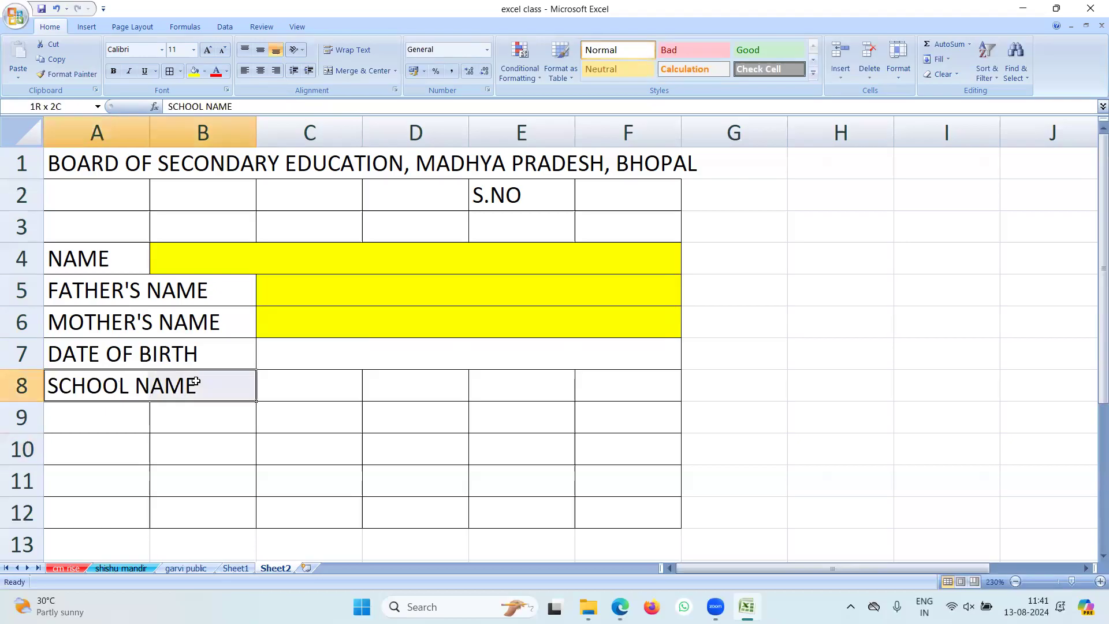
left_click(358, 71)
left_click_drag(309, 384, 636, 384)
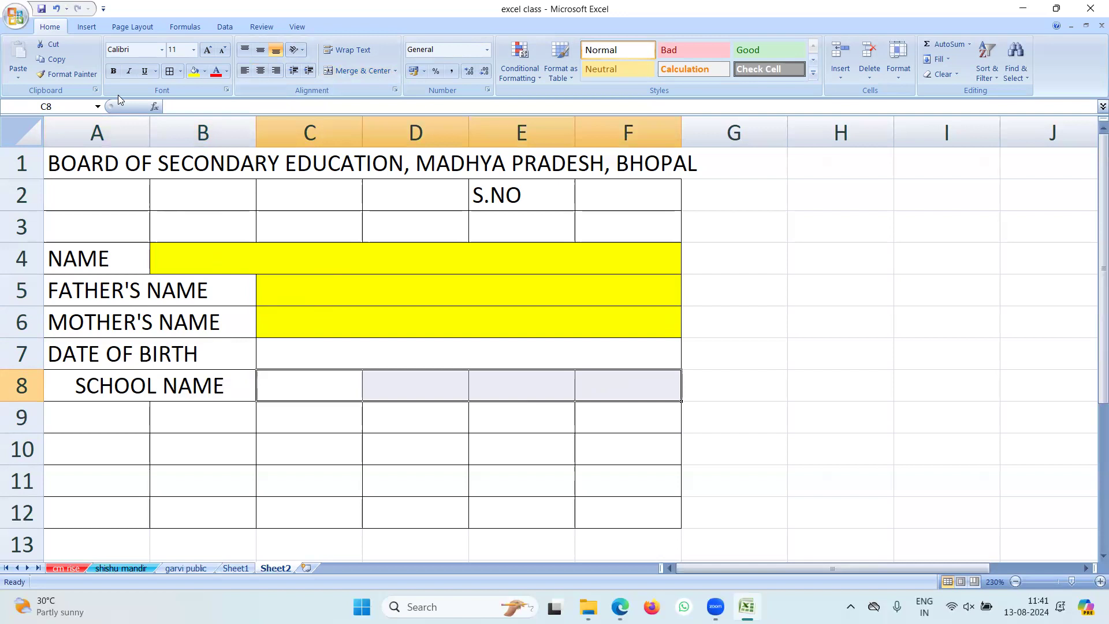
left_click(347, 70)
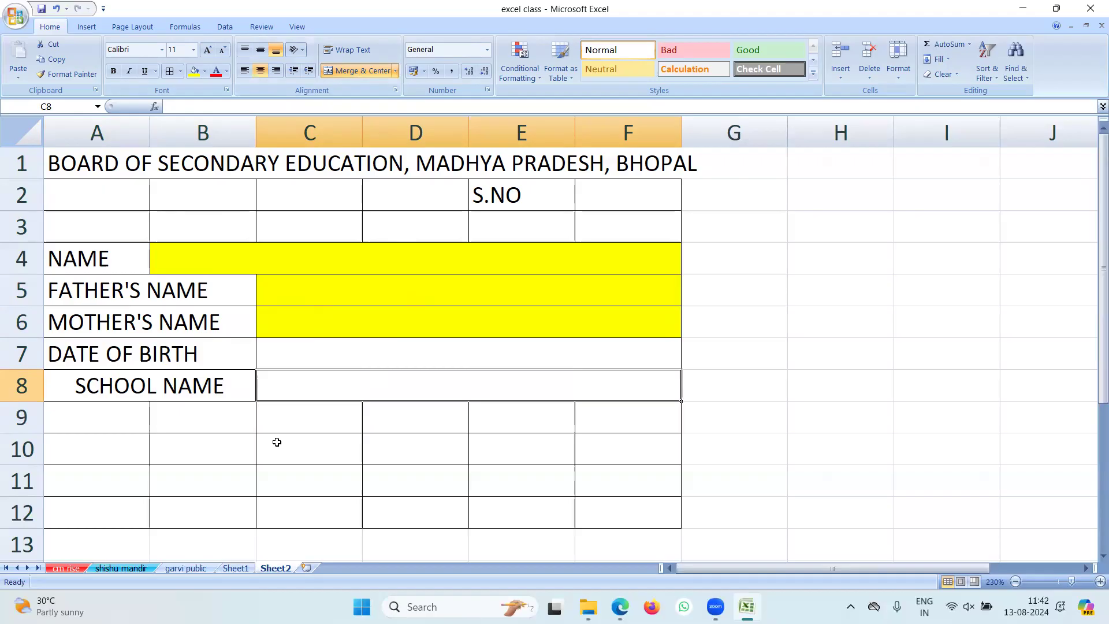
left_click(186, 388)
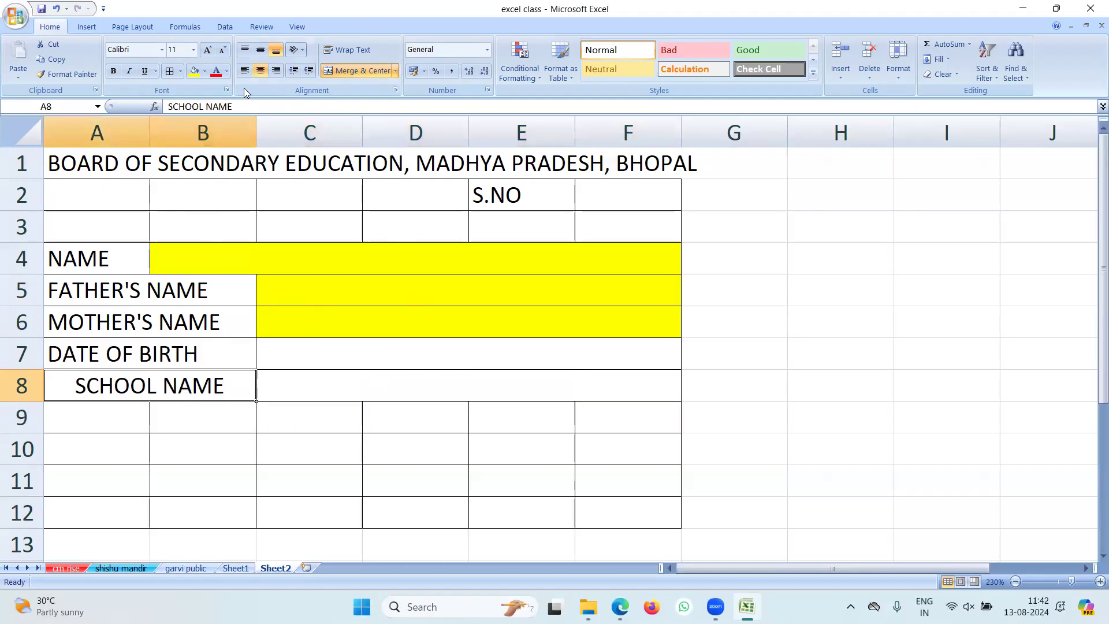
left_click(244, 70)
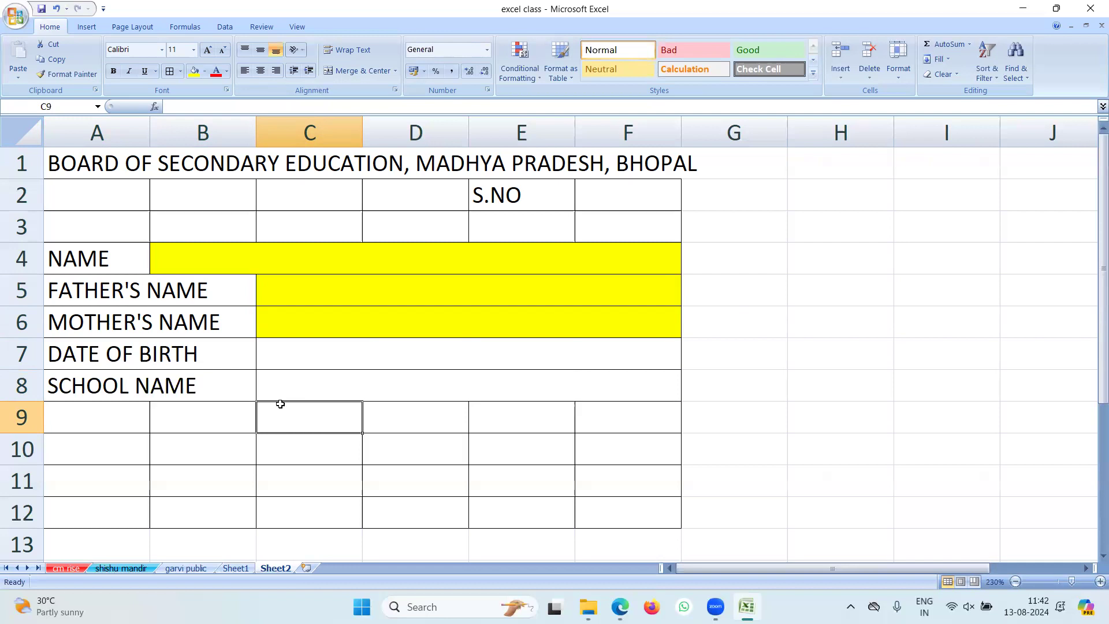
Step: Fill the merged entry cells beside DATE OF BIRTH and SCHOOL NAME with yellow
left_click(282, 363)
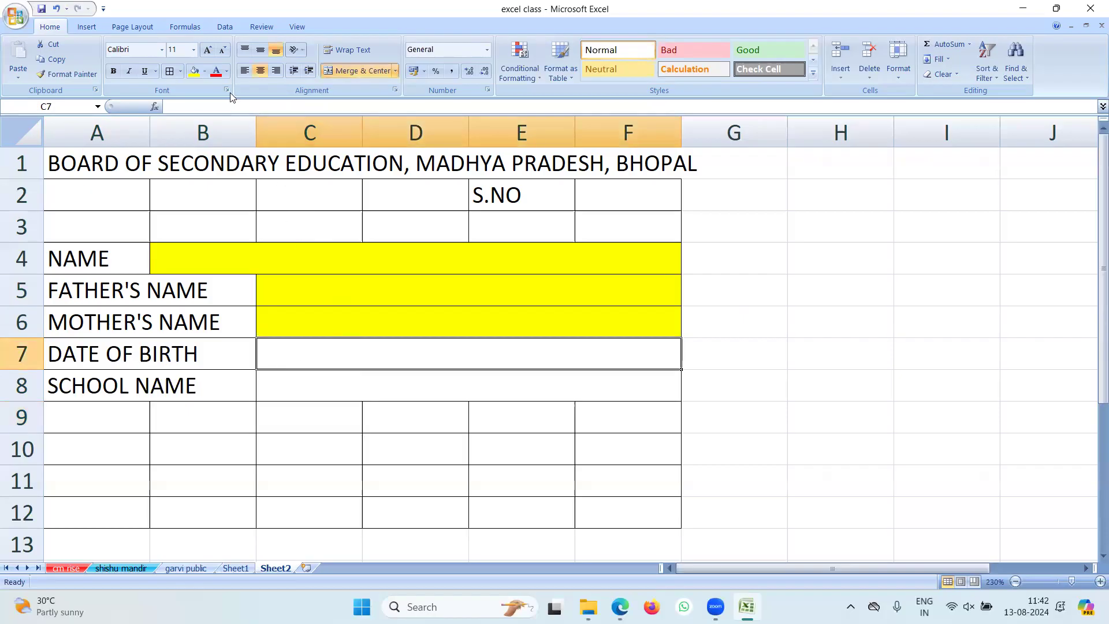
left_click(195, 71)
left_click(324, 384)
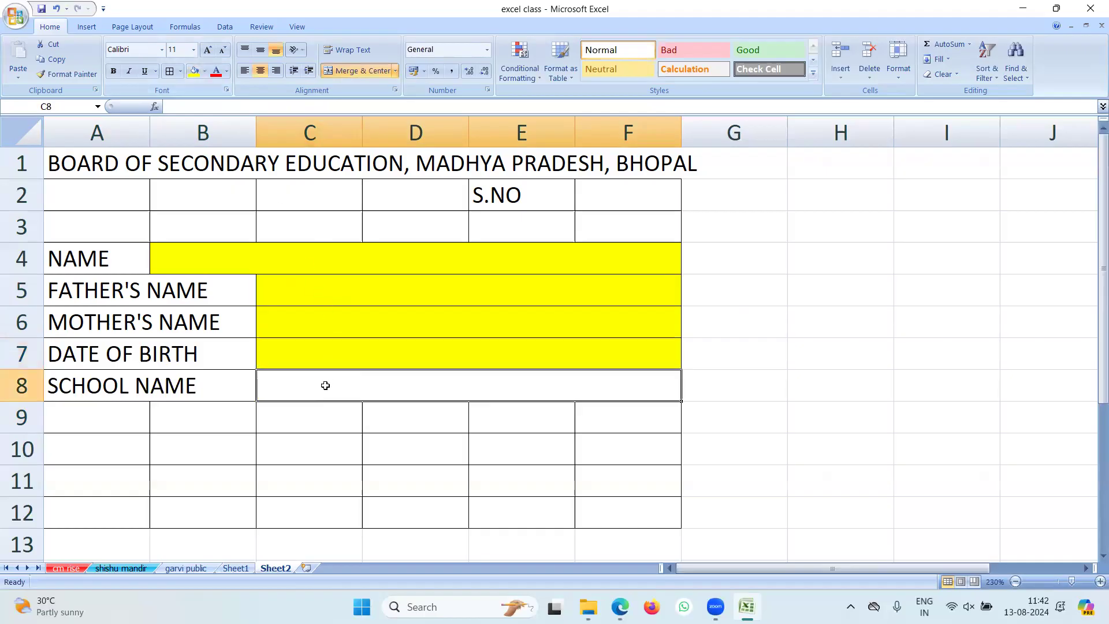
left_click(195, 70)
left_click(327, 422)
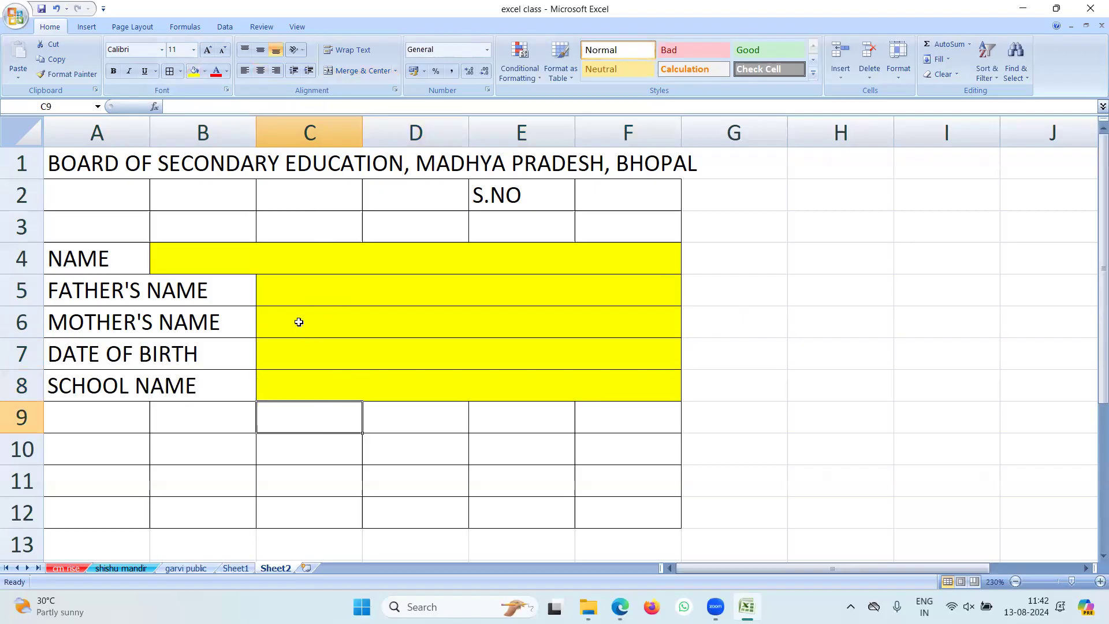
Step: Enter the label "SUBJECT NAME" in cell A9
left_click(99, 426)
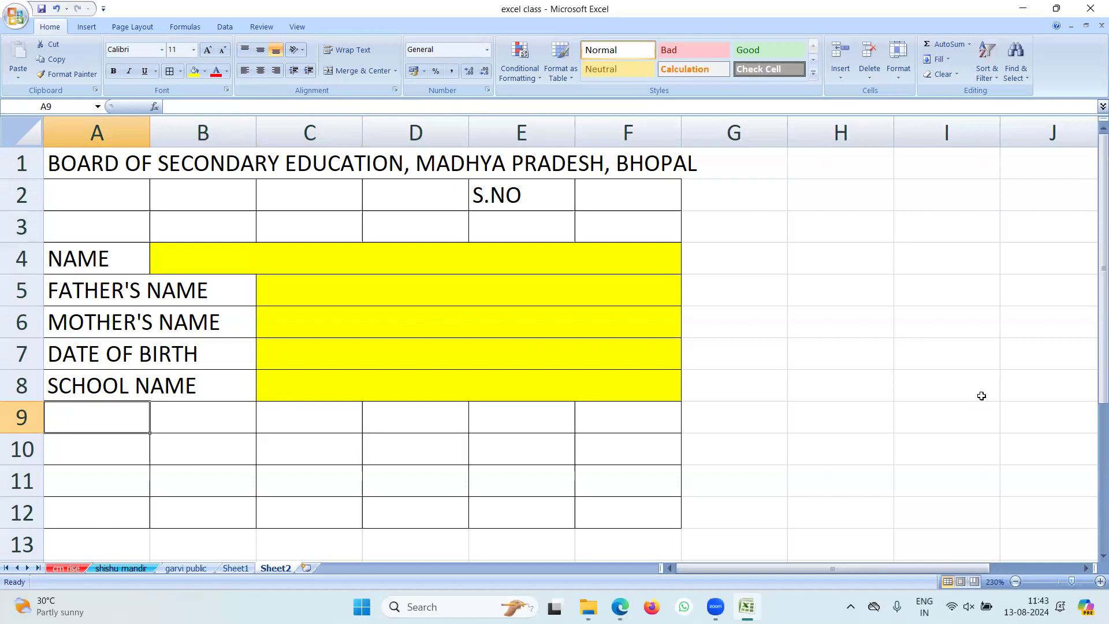
left_click_drag(1100, 352, 1095, 388)
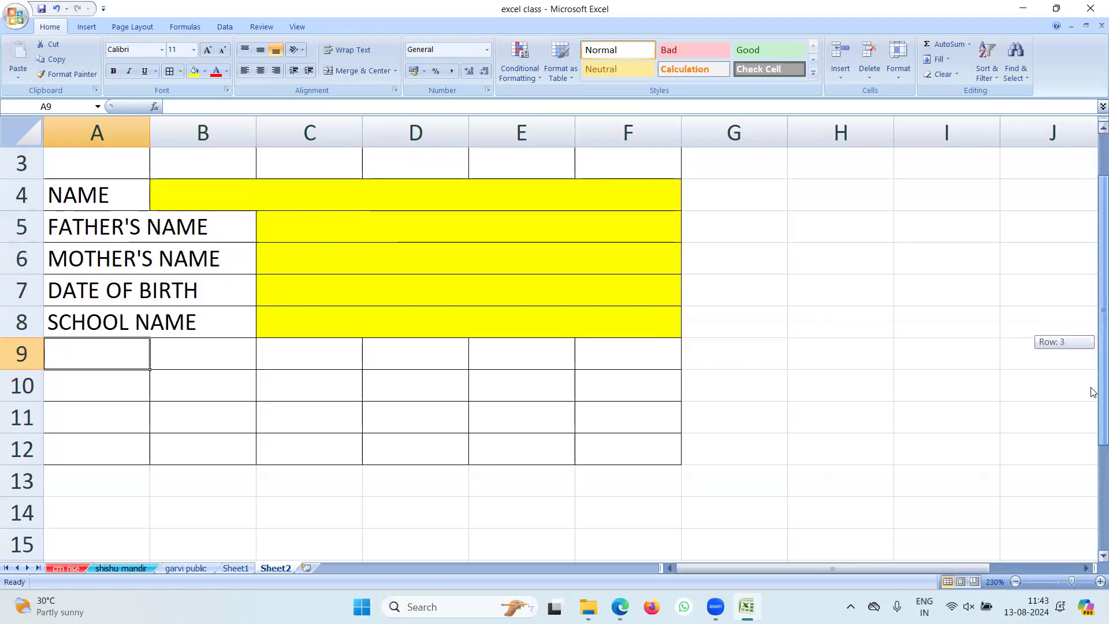
left_click(288, 403)
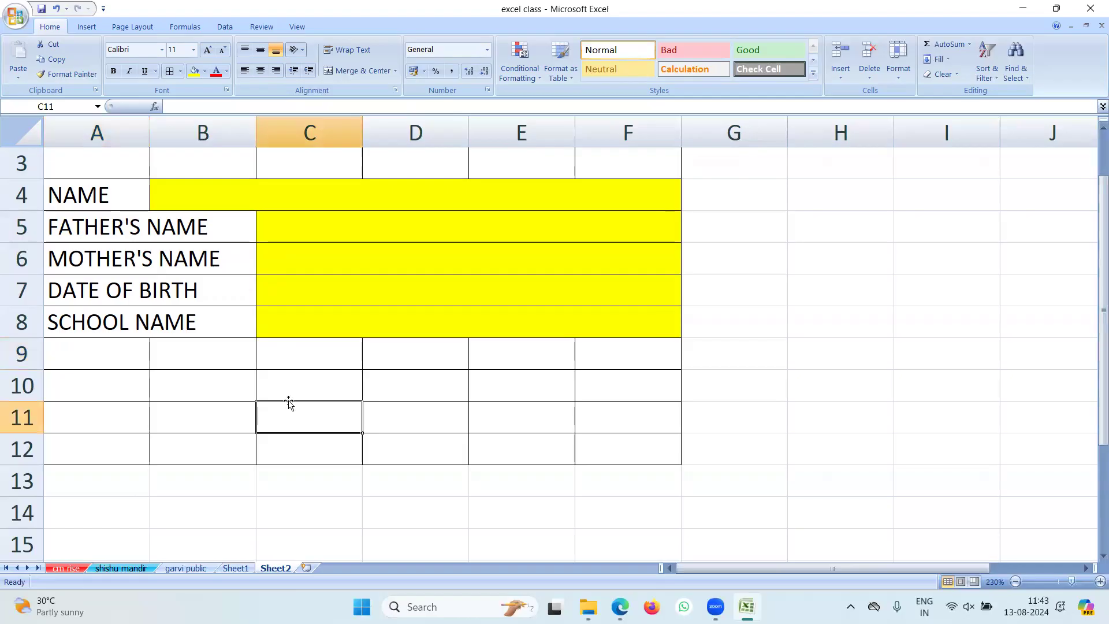
left_click(90, 357)
type("SU")
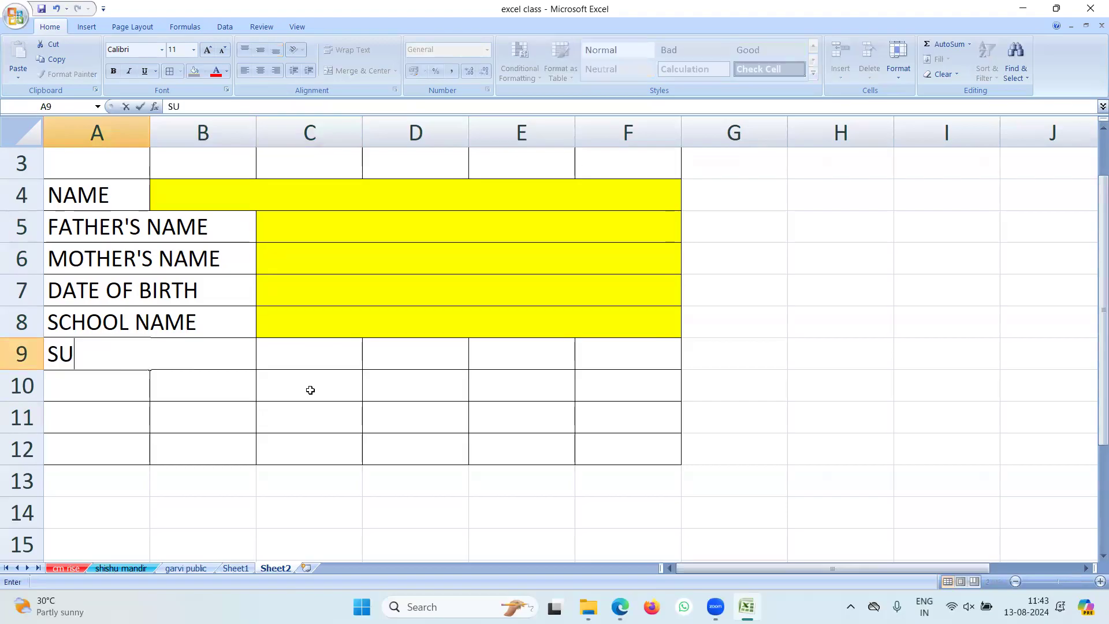
type("BJECT NAME")
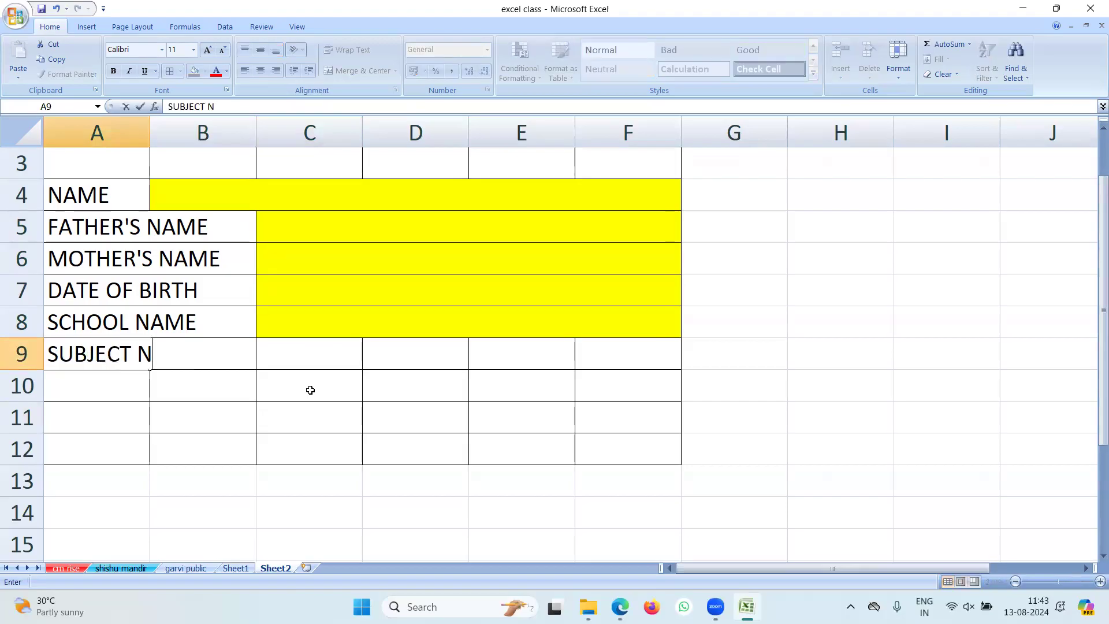
key("Tab")
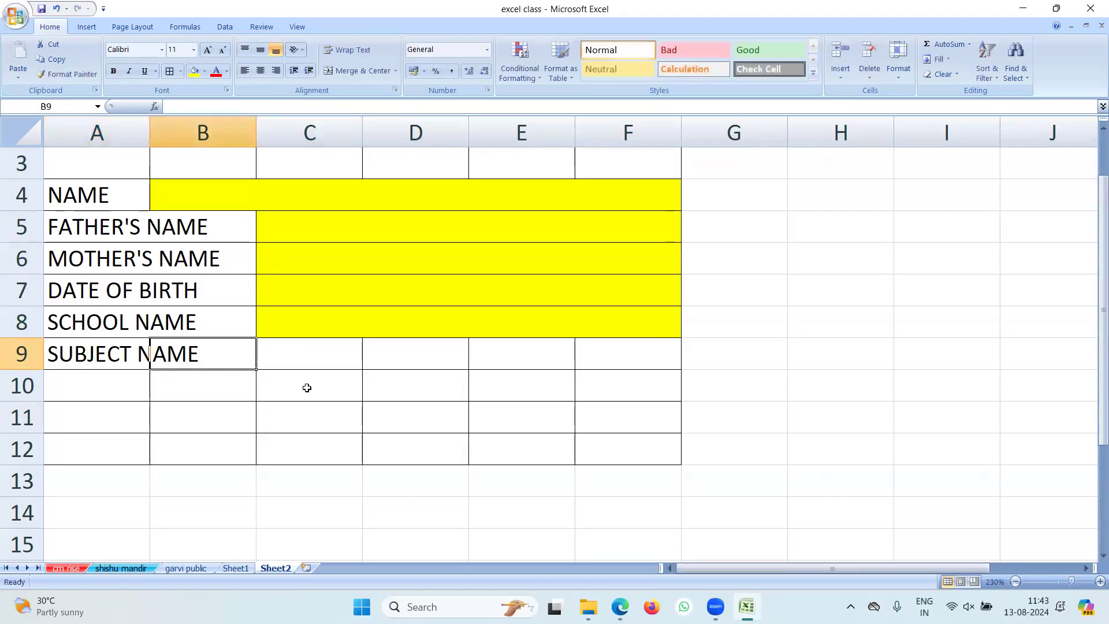
left_click_drag(107, 358, 203, 356)
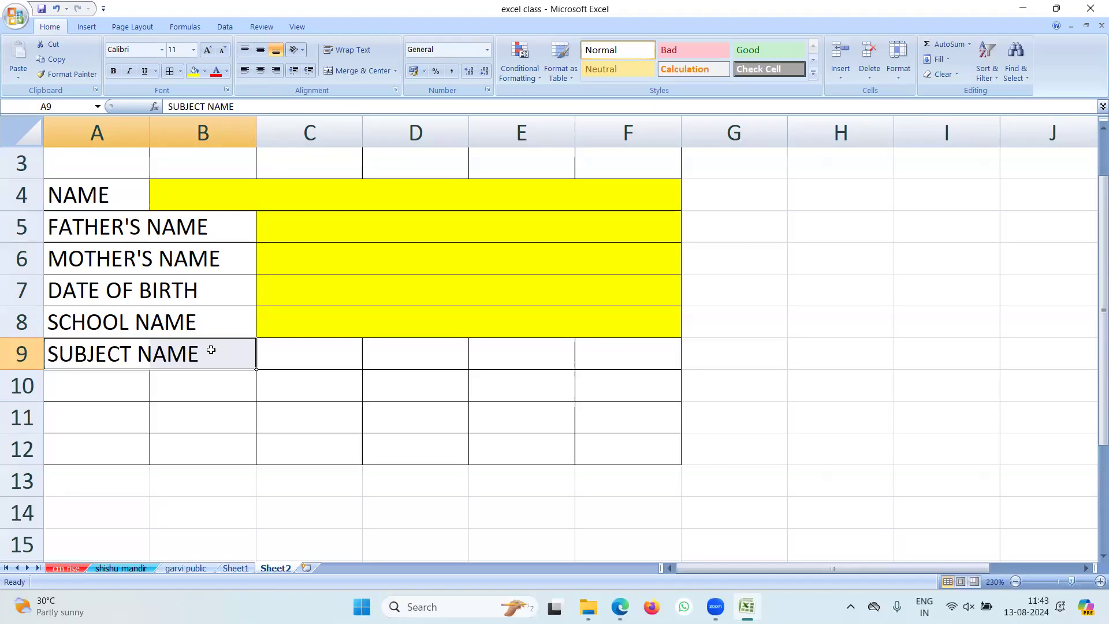
left_click(233, 403)
left_click_drag(94, 354, 605, 358)
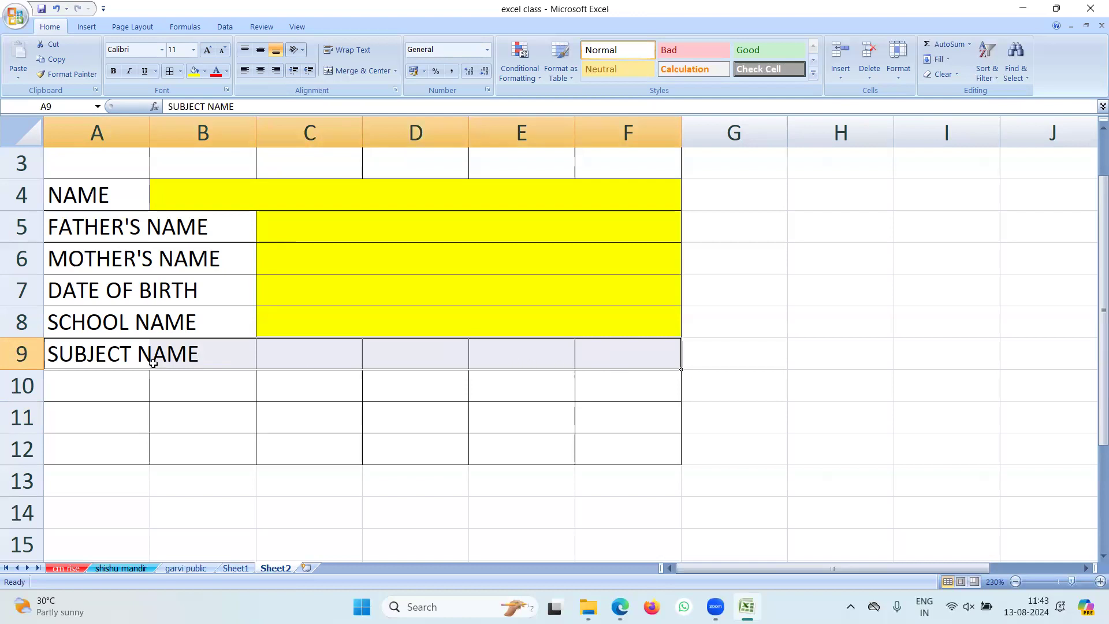
left_click(757, 363)
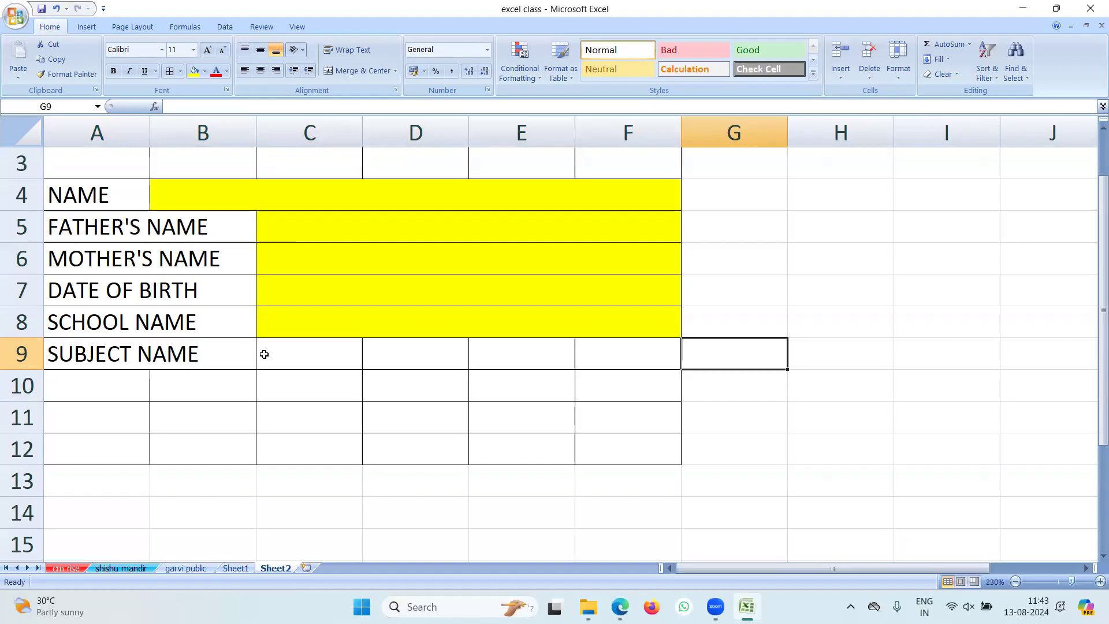
Step: Enter the headings THEORY, PRACTICAL and TOTAL in cells C9, D9 and E9 of the SUBJECT NAME row
left_click(306, 355)
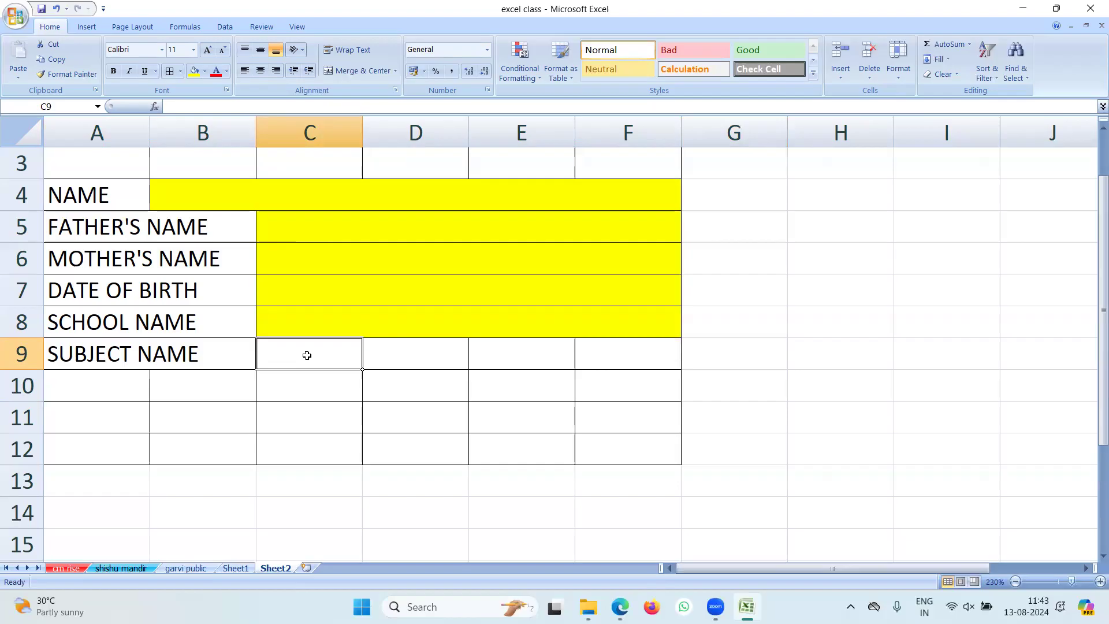
type("THEORY")
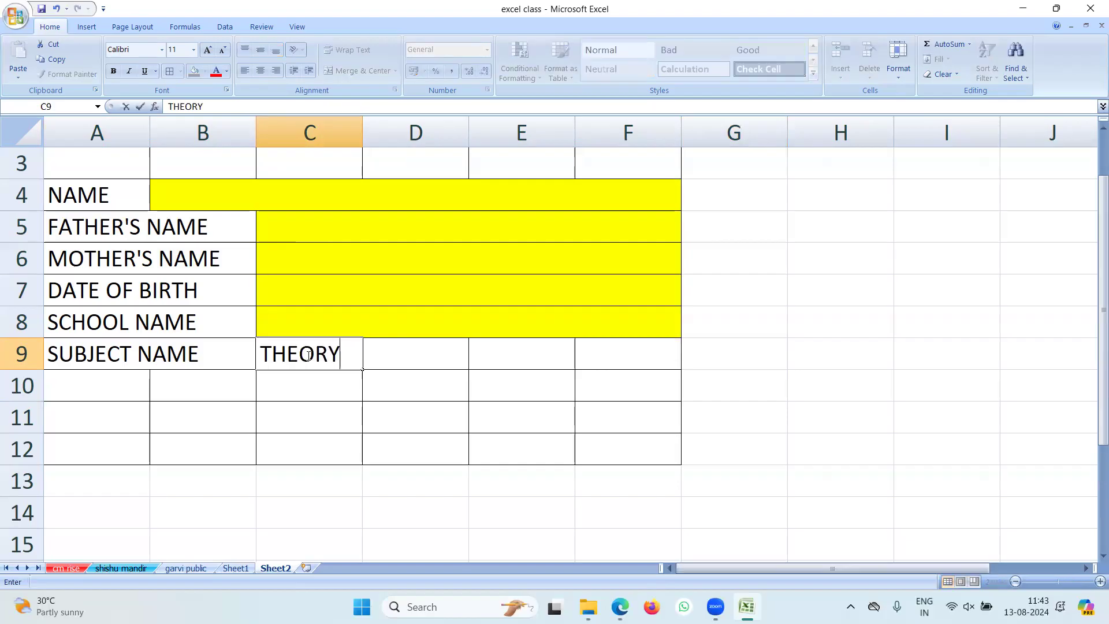
key("Tab")
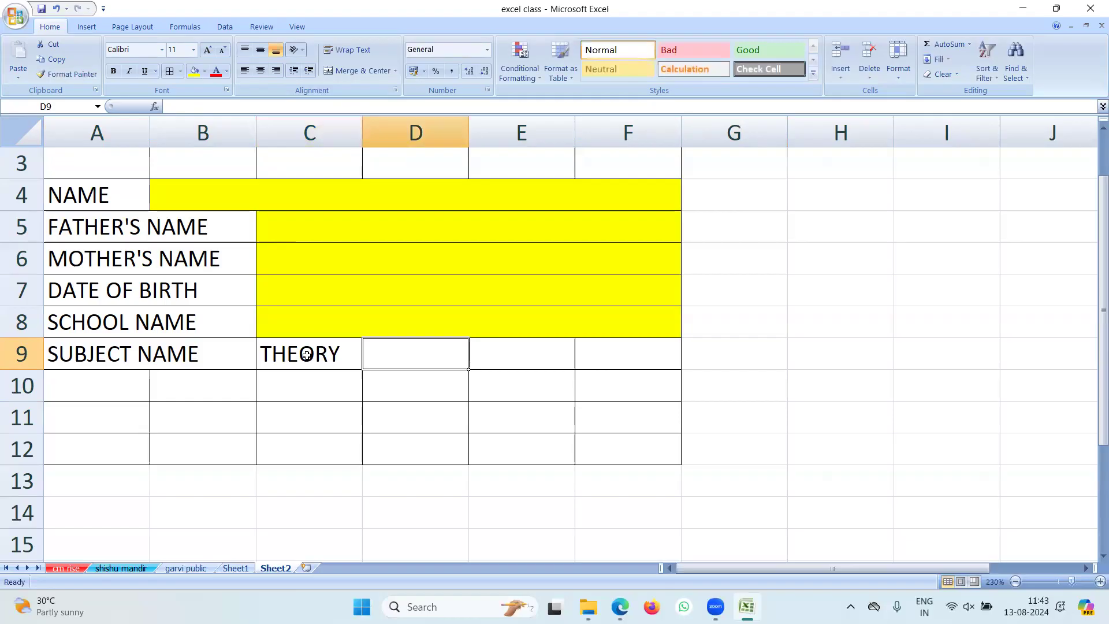
type("PRACTICAL")
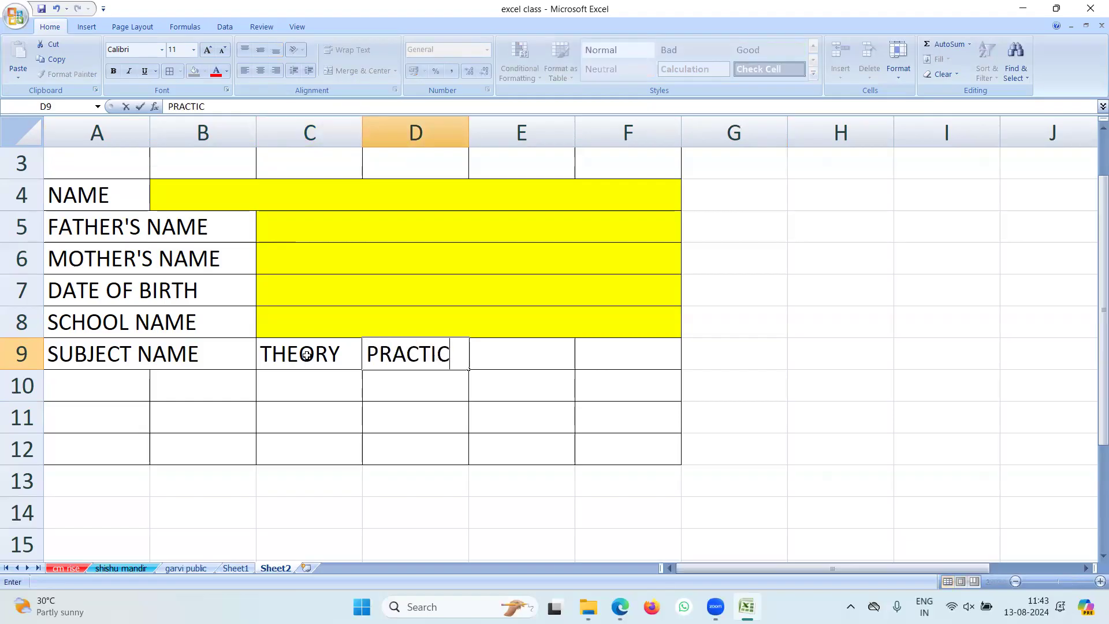
key("Tab")
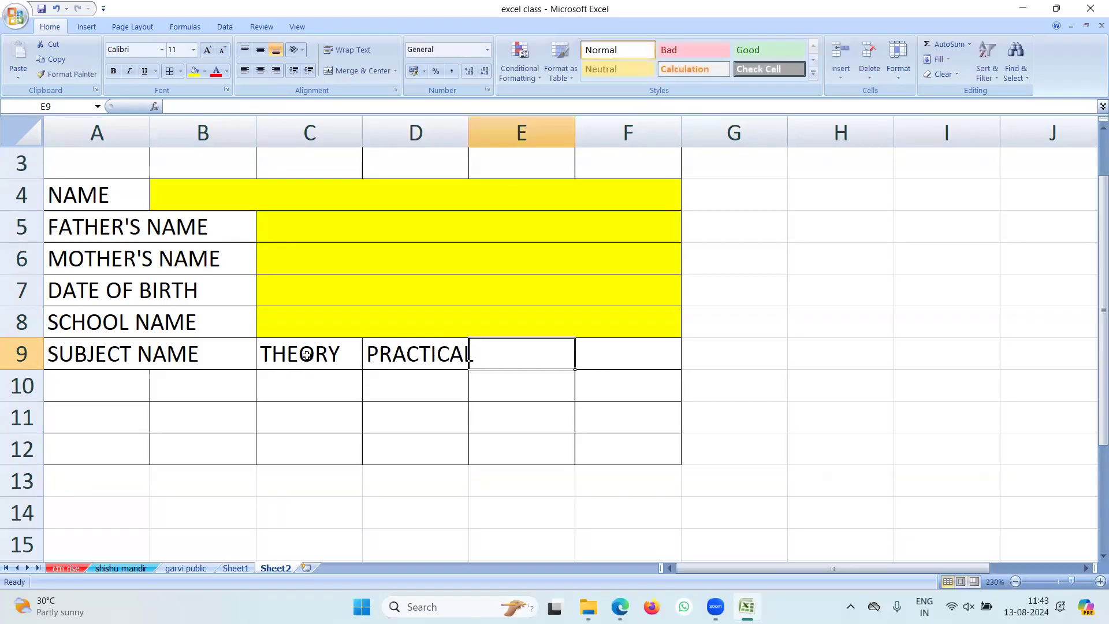
type("TOTAL")
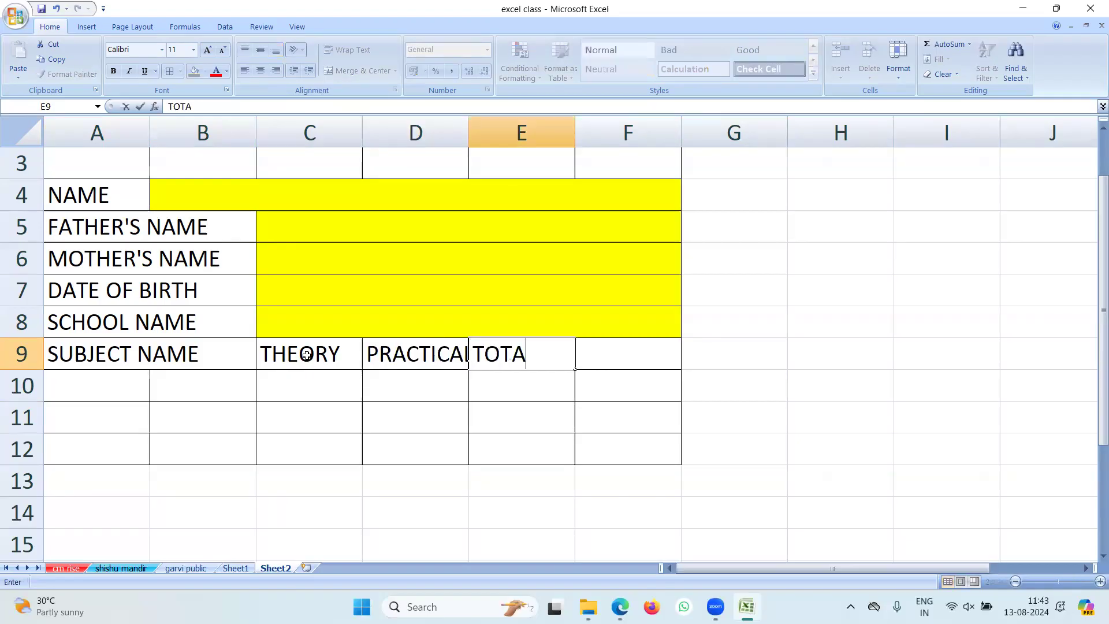
key("Tab")
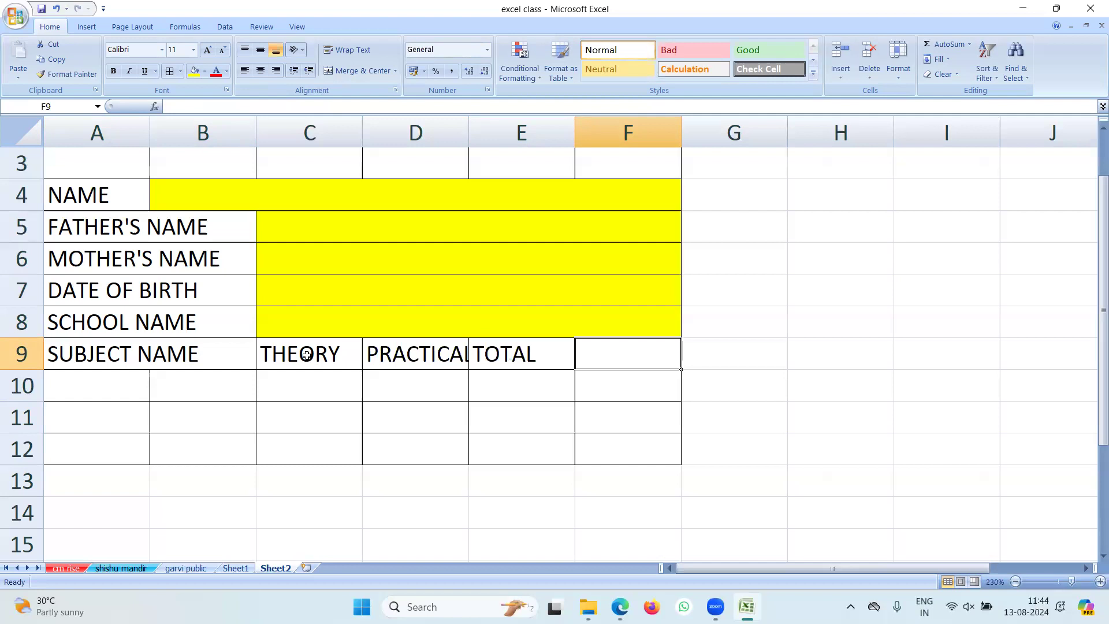
Step: Copy the THEORY, PRACTICAL and TOTAL headings from C9:E9 into F9:H9
left_click_drag(297, 356, 491, 355)
key("ctrl+c")
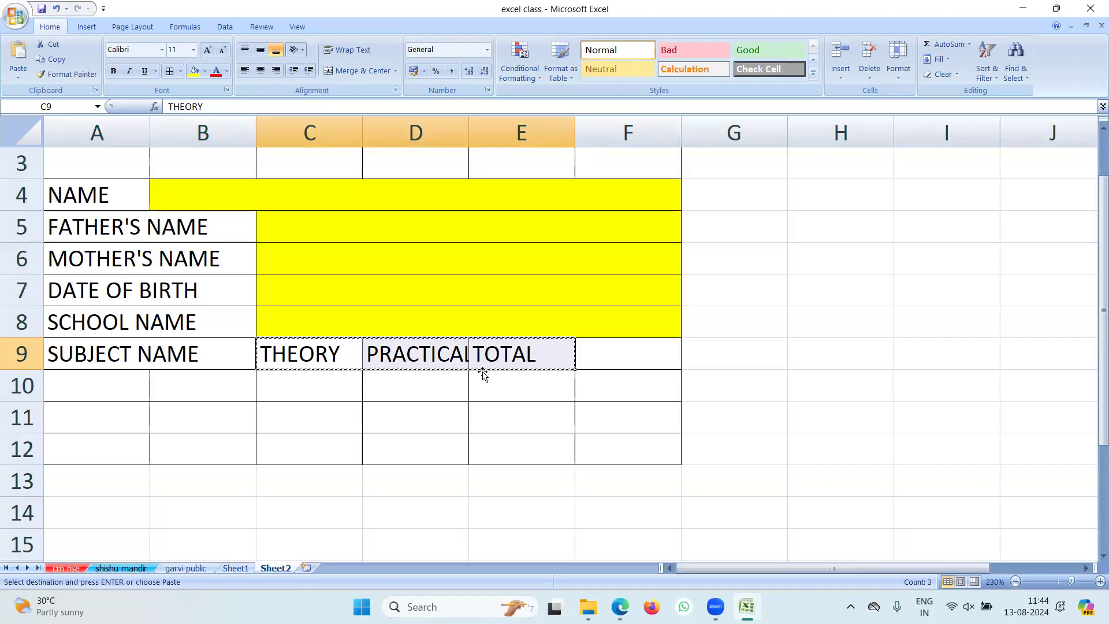
left_click(612, 358)
key("ctrl+v")
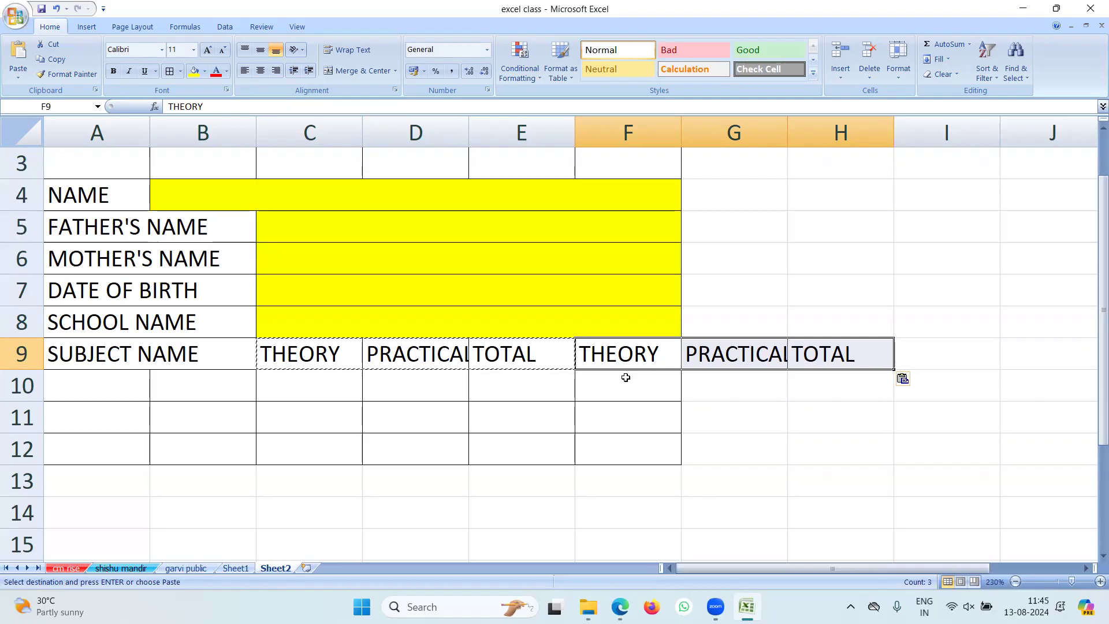
Step: Replace the heading in cell H9 with THEORY
left_click(808, 358)
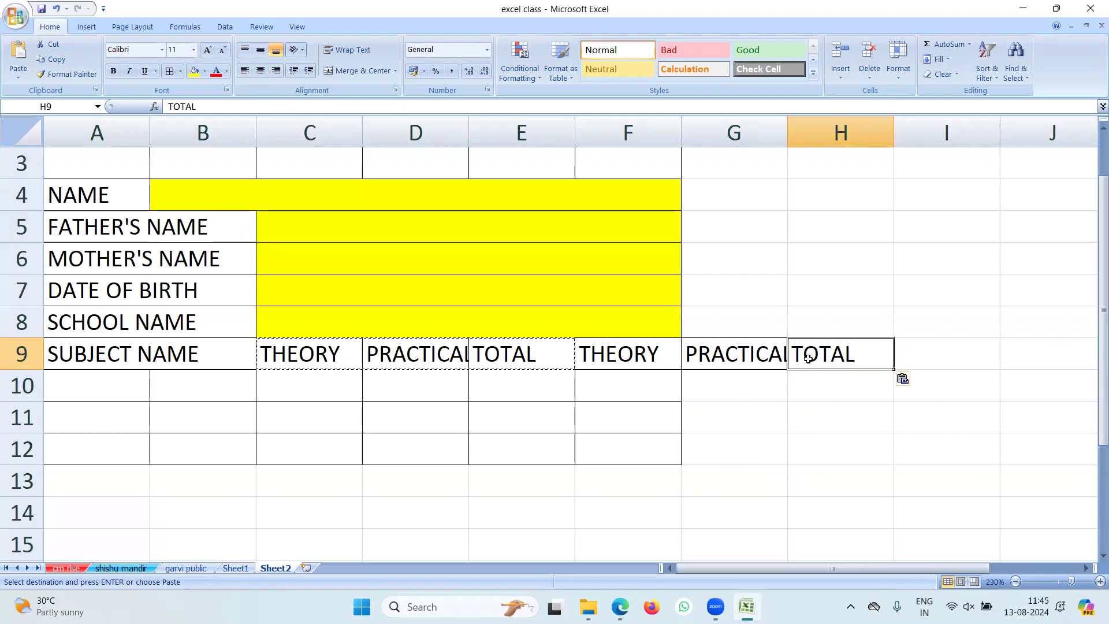
type("THEORY")
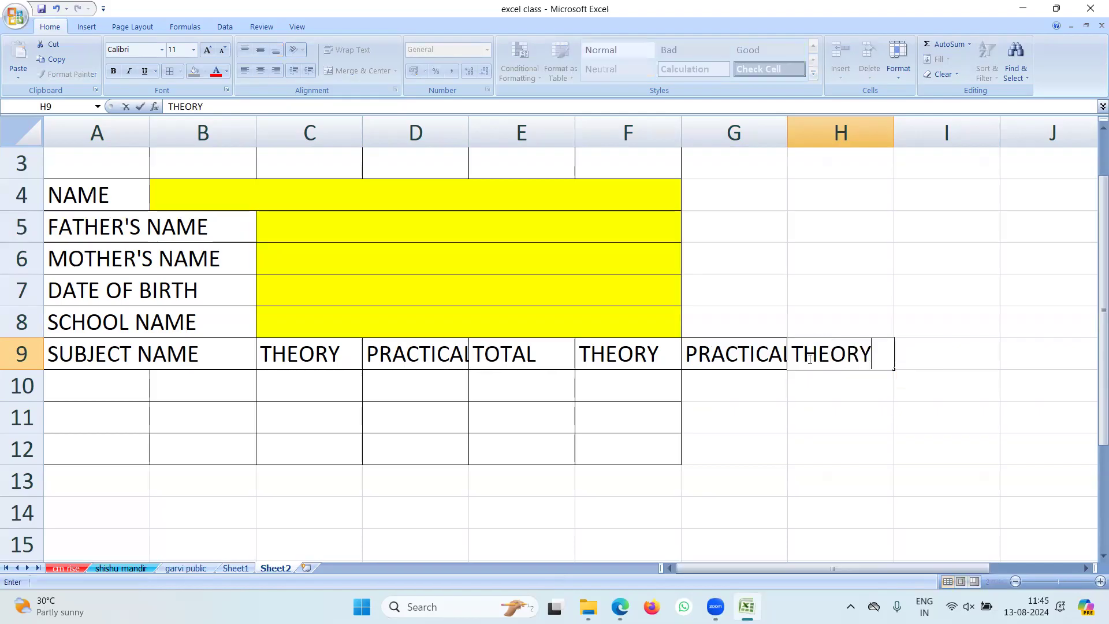
key("Tab")
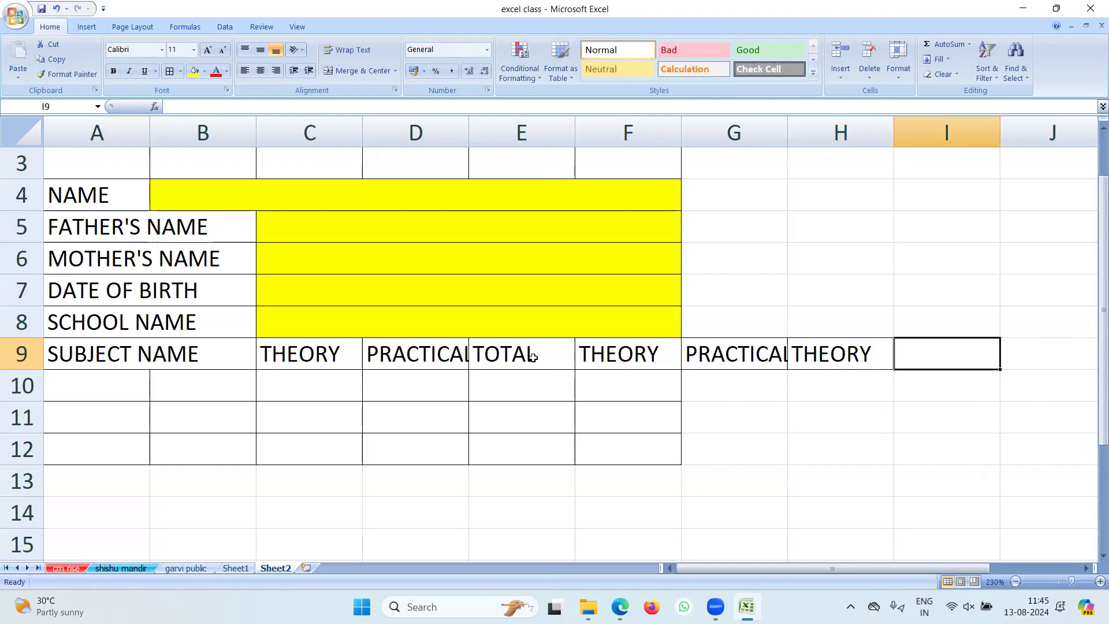
Step: Copy the PRACTICAL and TOTAL headings from D9:E9 into I9:J9
left_click_drag(429, 357, 481, 356)
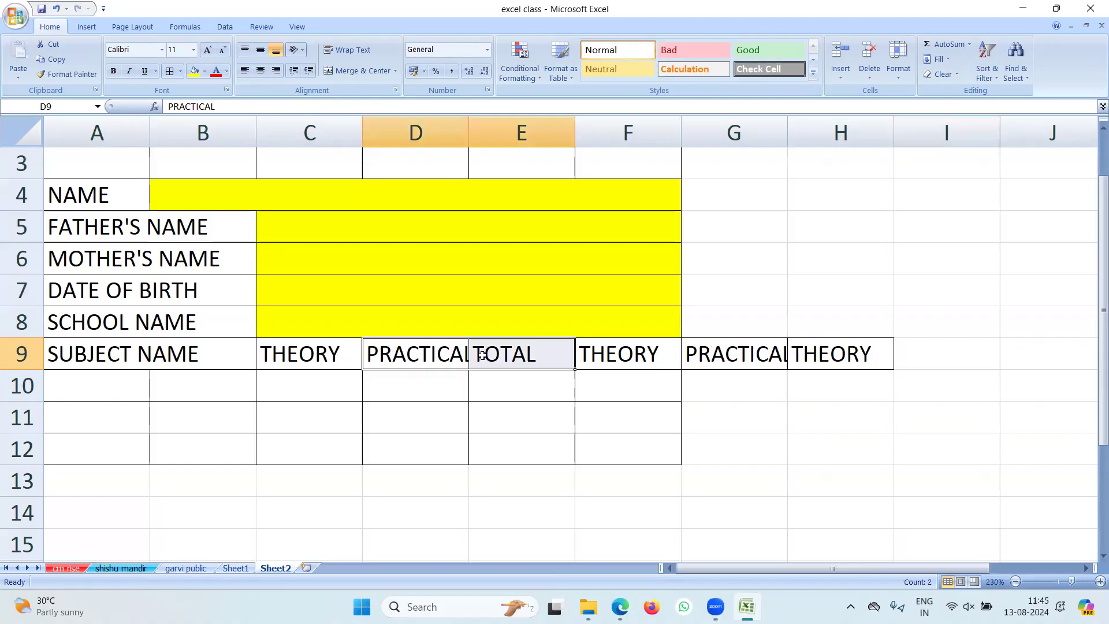
key("ctrl+c")
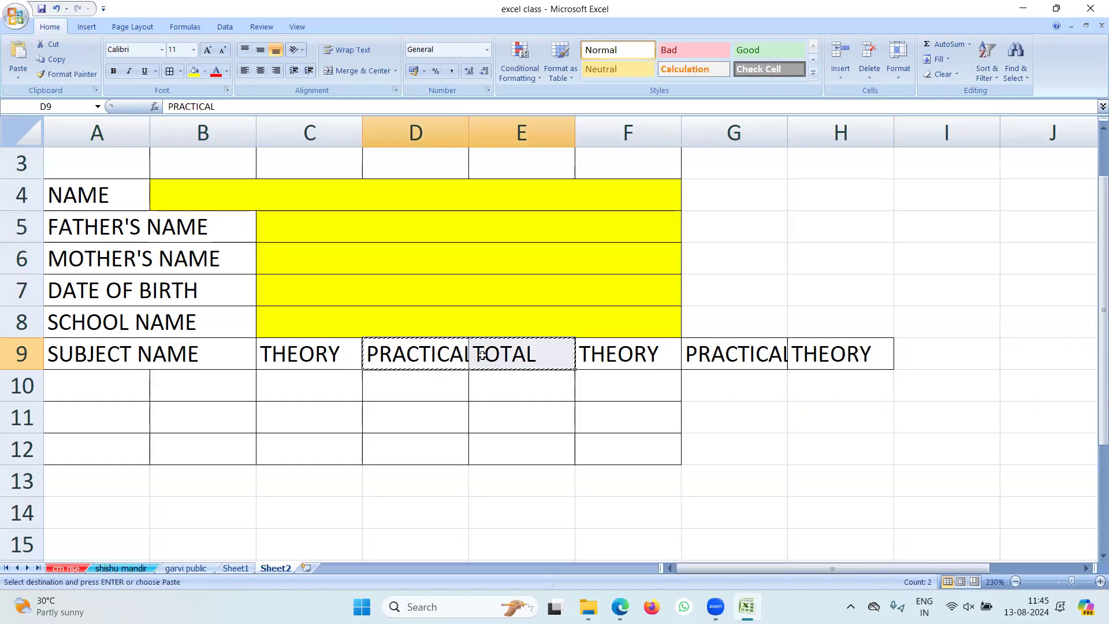
left_click(902, 354)
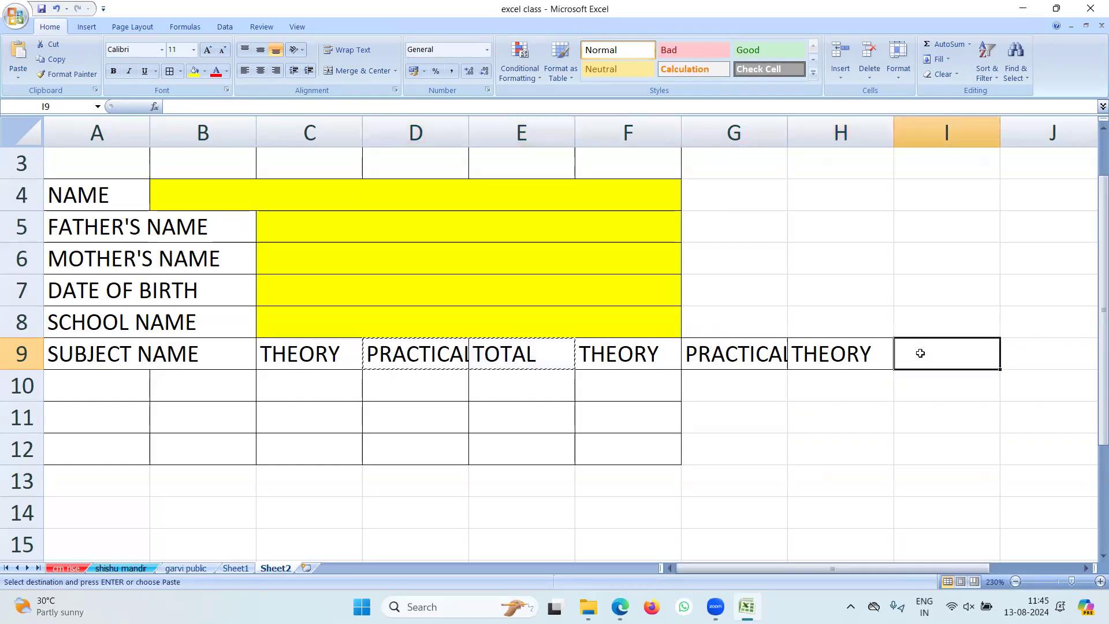
key("ctrl+v")
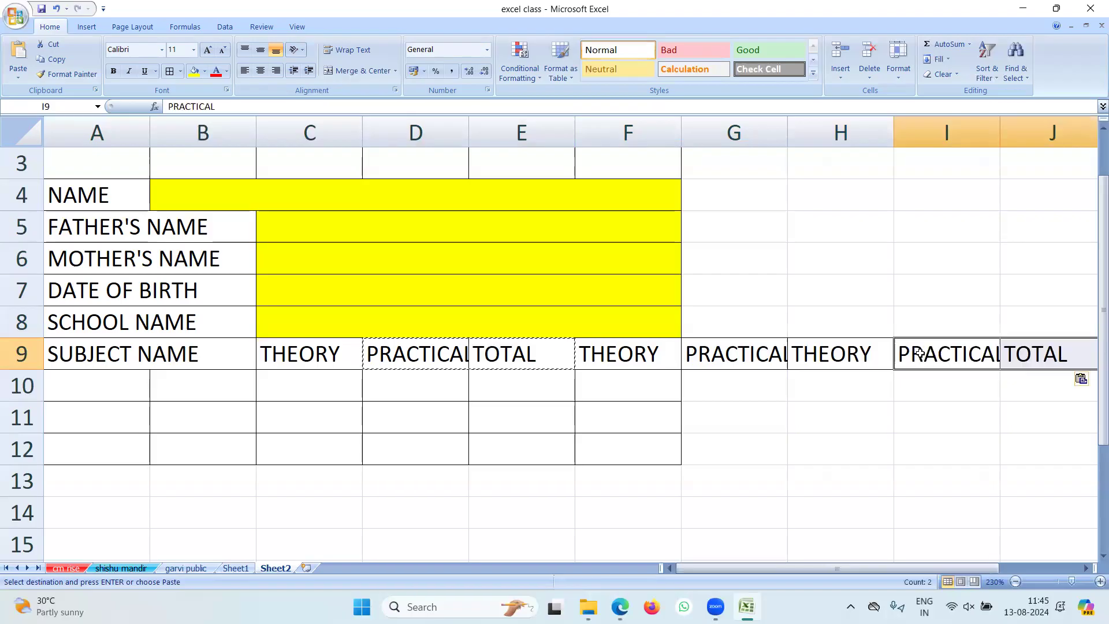
Step: Enter the heading REMARK in cell K9 after the last TOTAL heading
left_click(1086, 568)
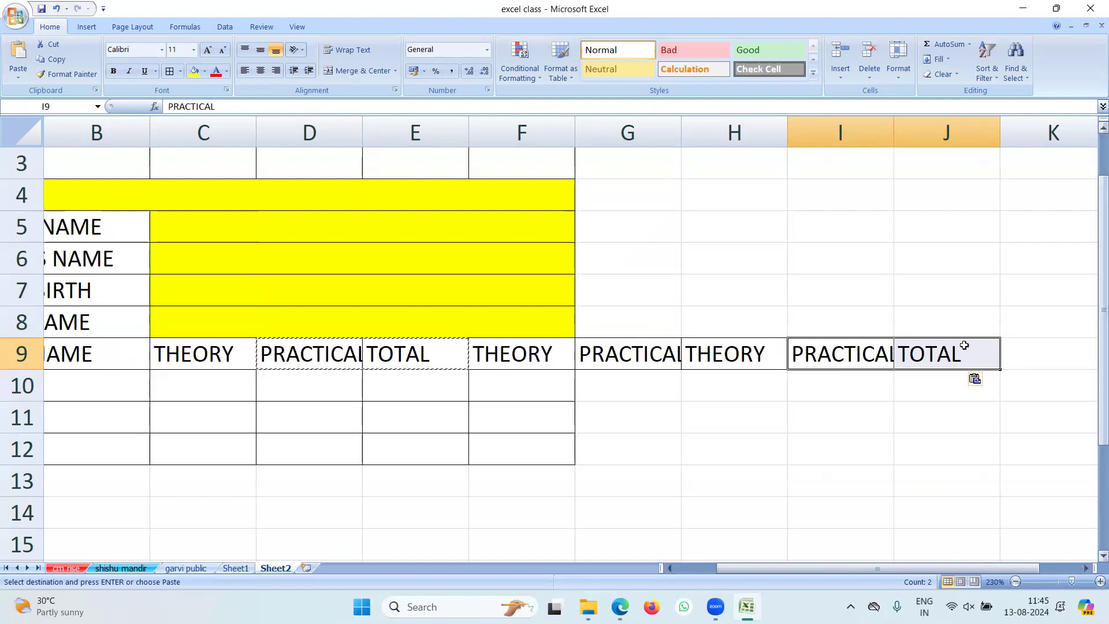
left_click(1026, 354)
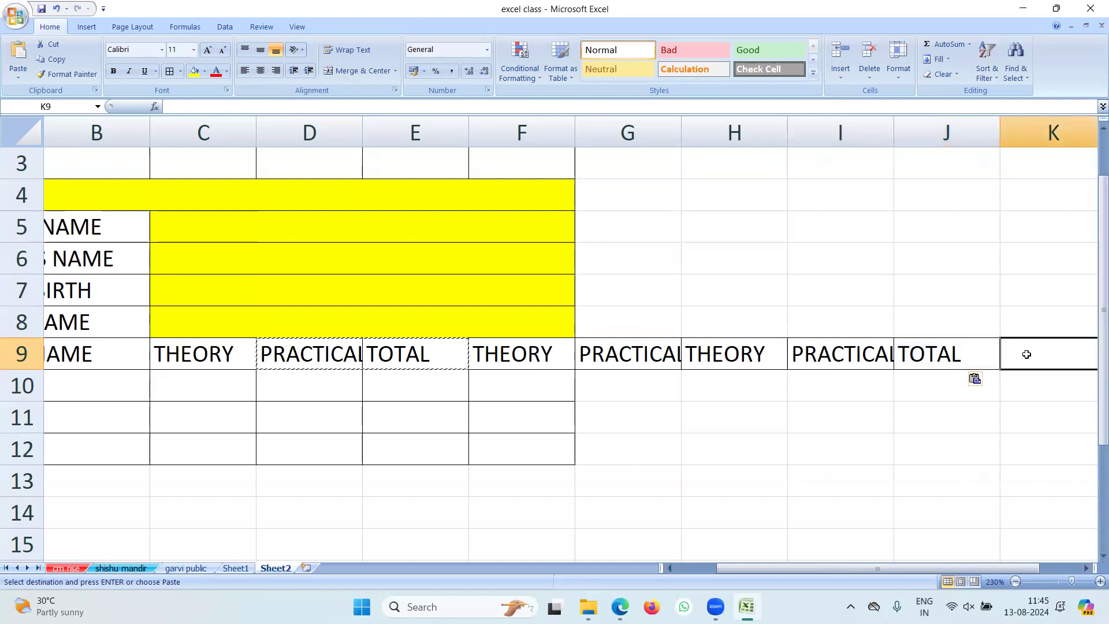
type("REM")
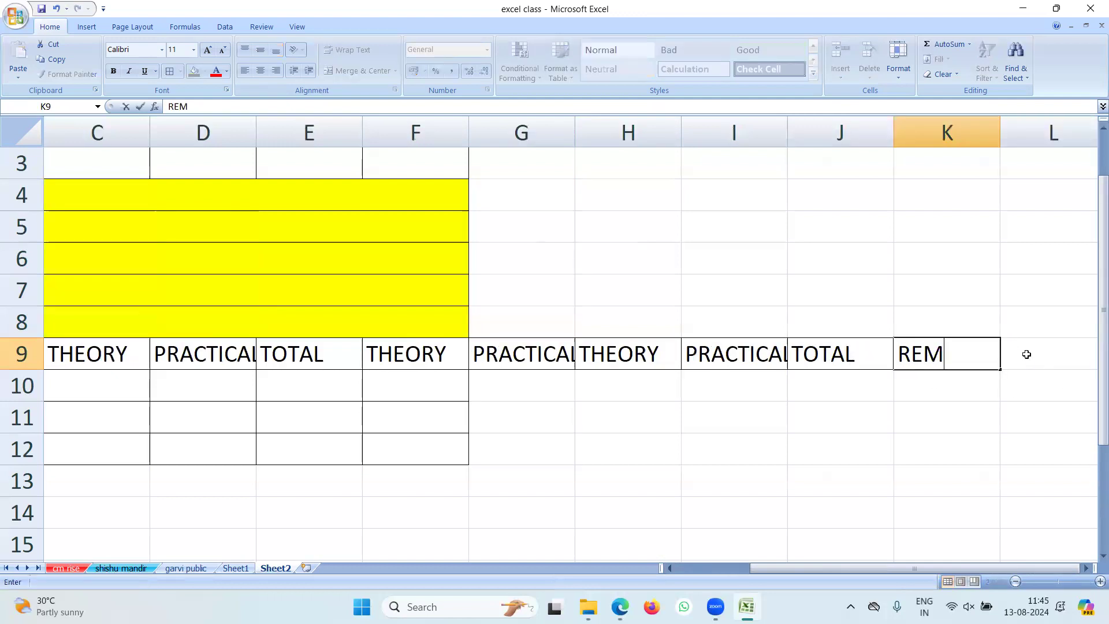
type("ARK")
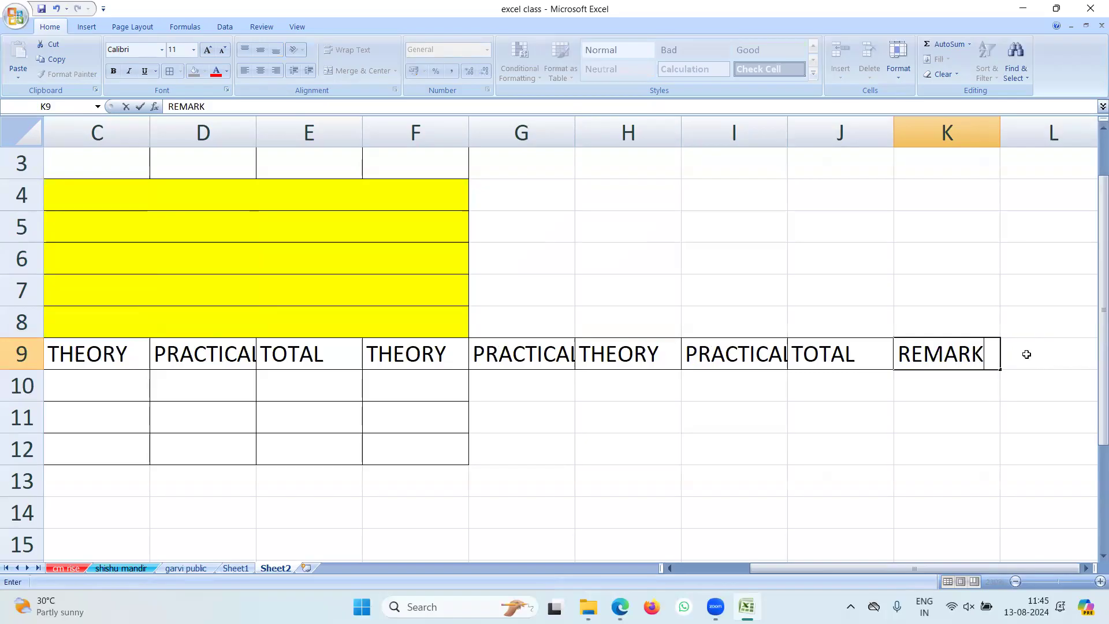
left_click(1026, 354)
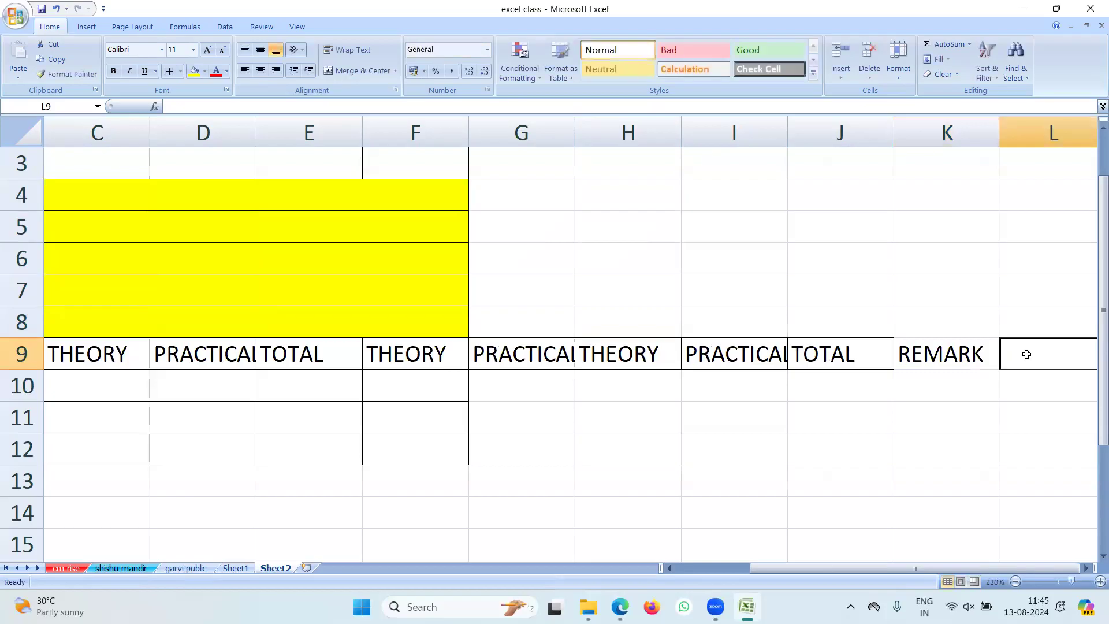
Step: Auto-fit the width of column G to its PRACTICAL heading
left_click(901, 310)
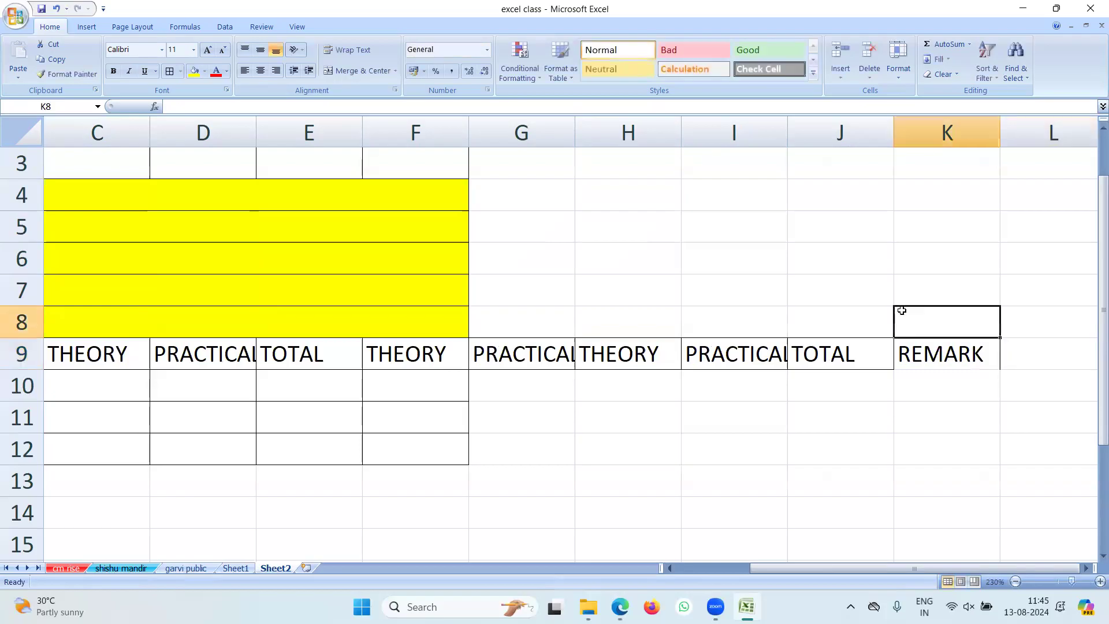
left_click(644, 376)
double_click(574, 133)
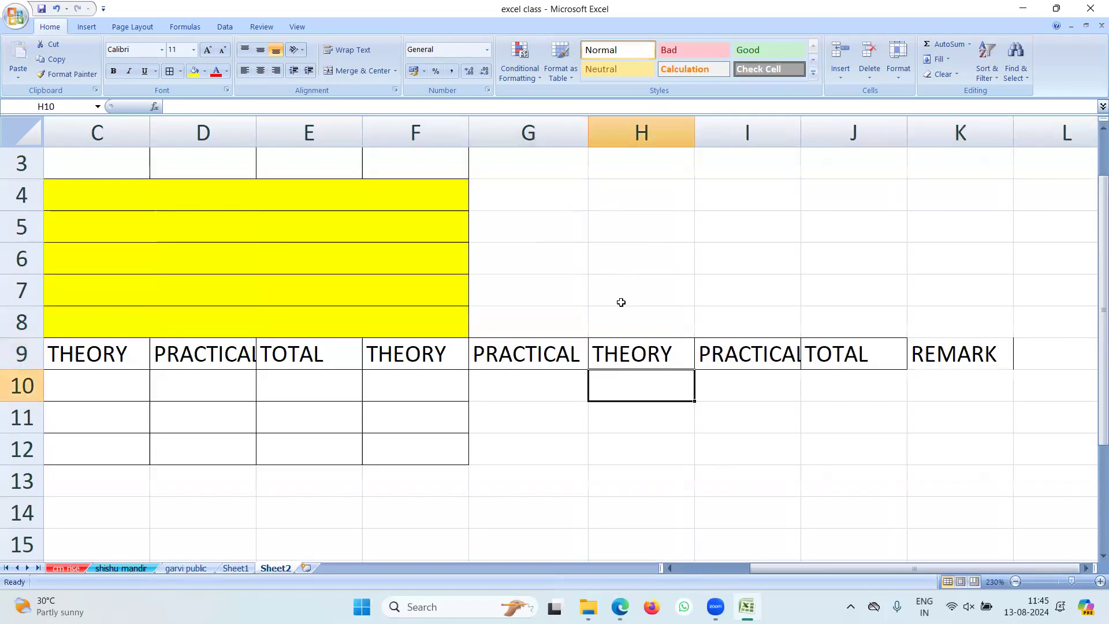
left_click(565, 421)
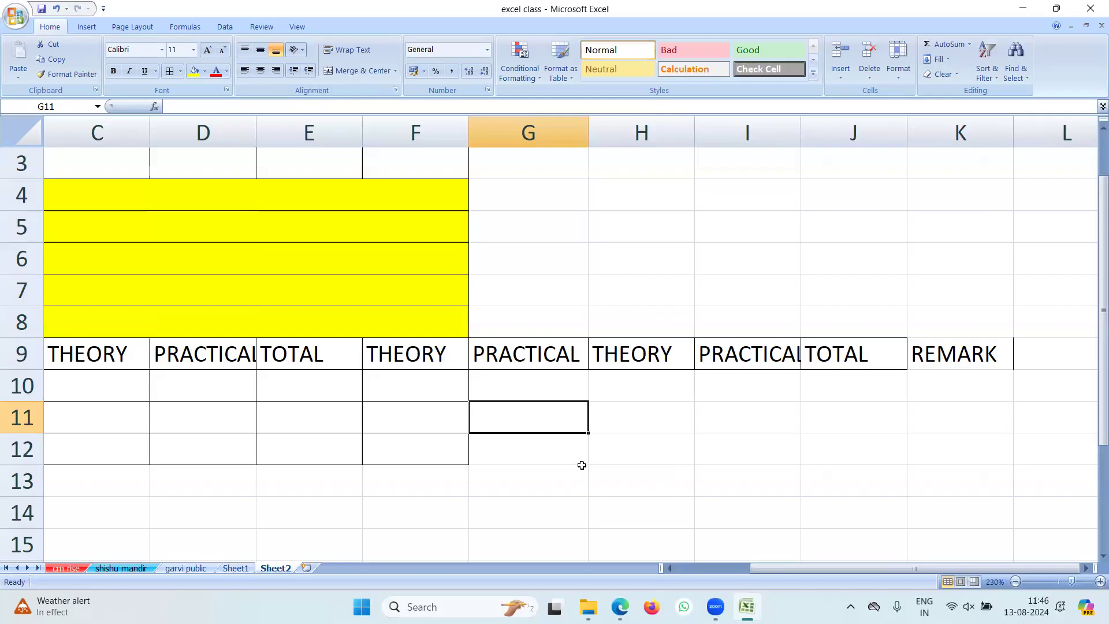
left_click(395, 394)
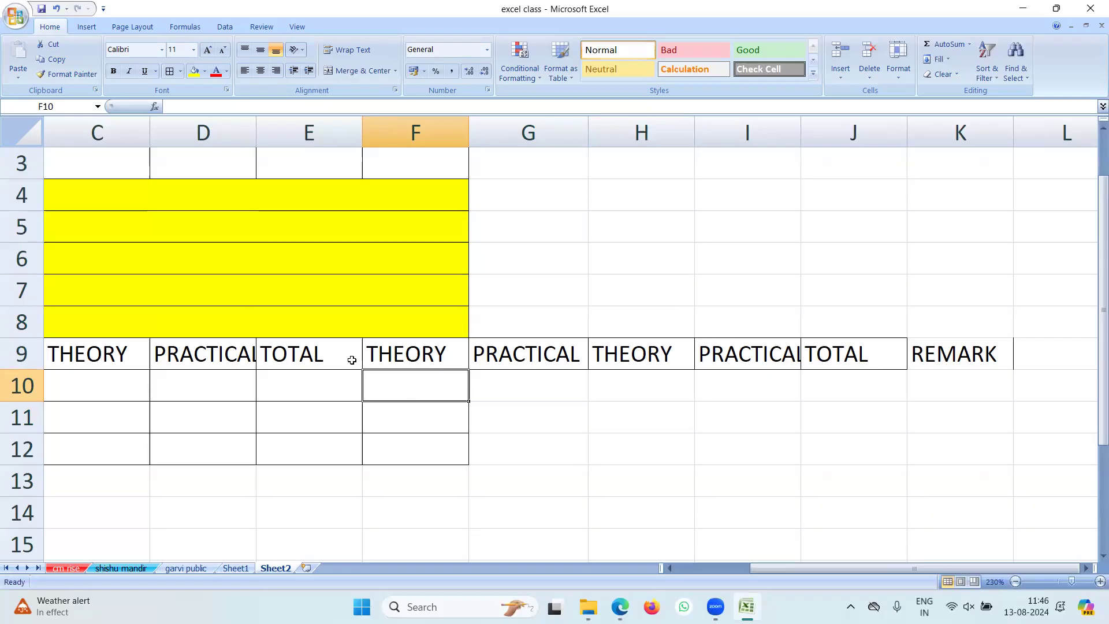
left_click(313, 379)
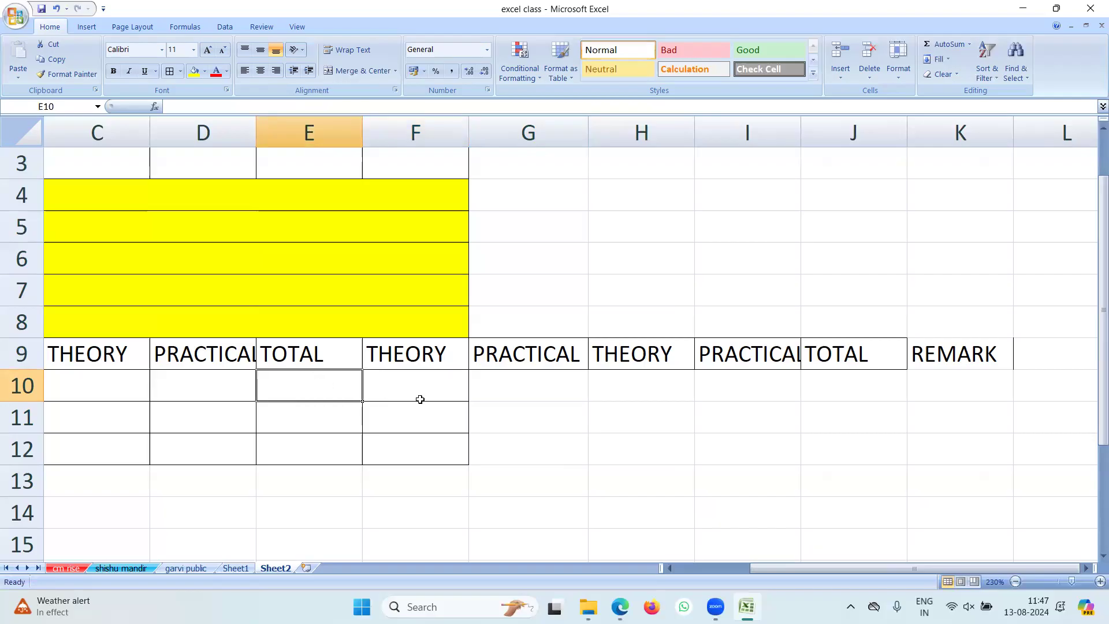
Step: Insert a blank row above the SUBJECT NAME heading row
left_click(1015, 581)
left_click(1014, 581)
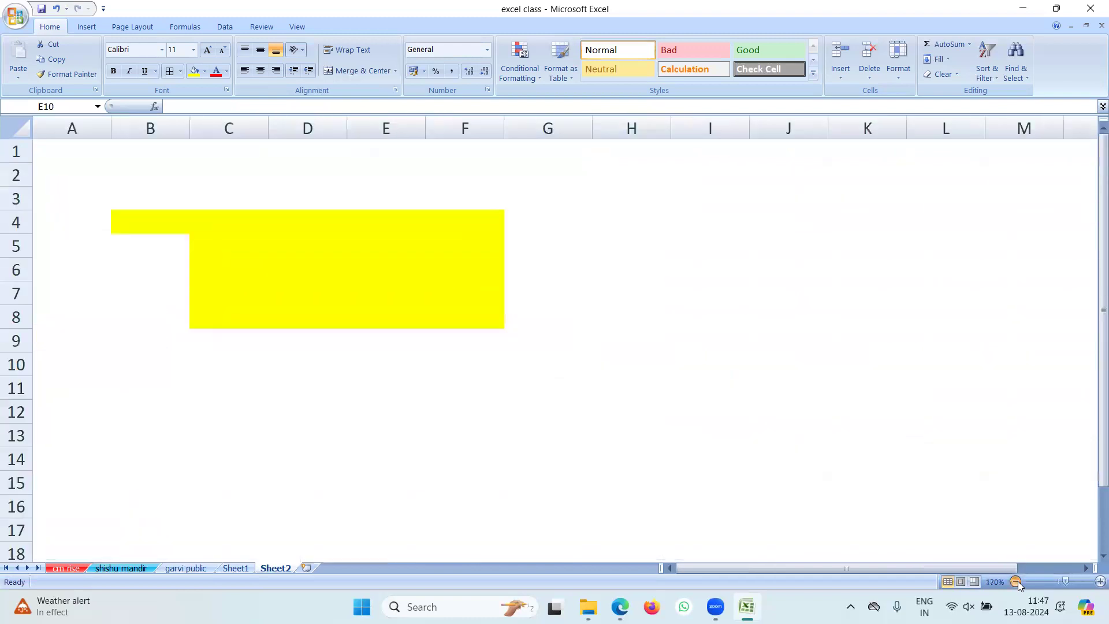
left_click(244, 381)
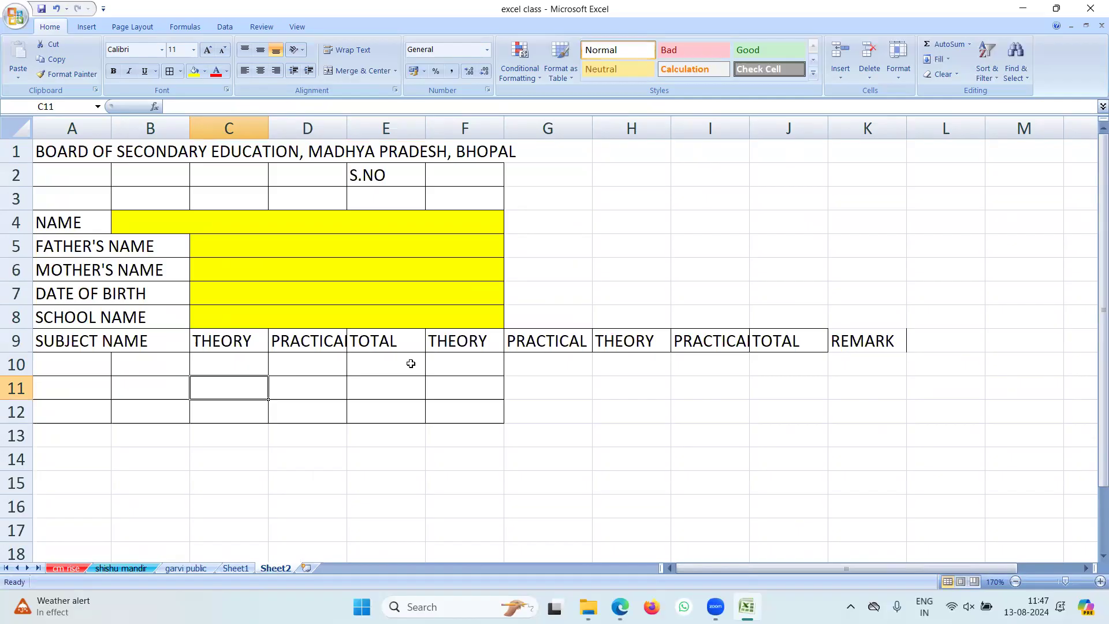
left_click(216, 365)
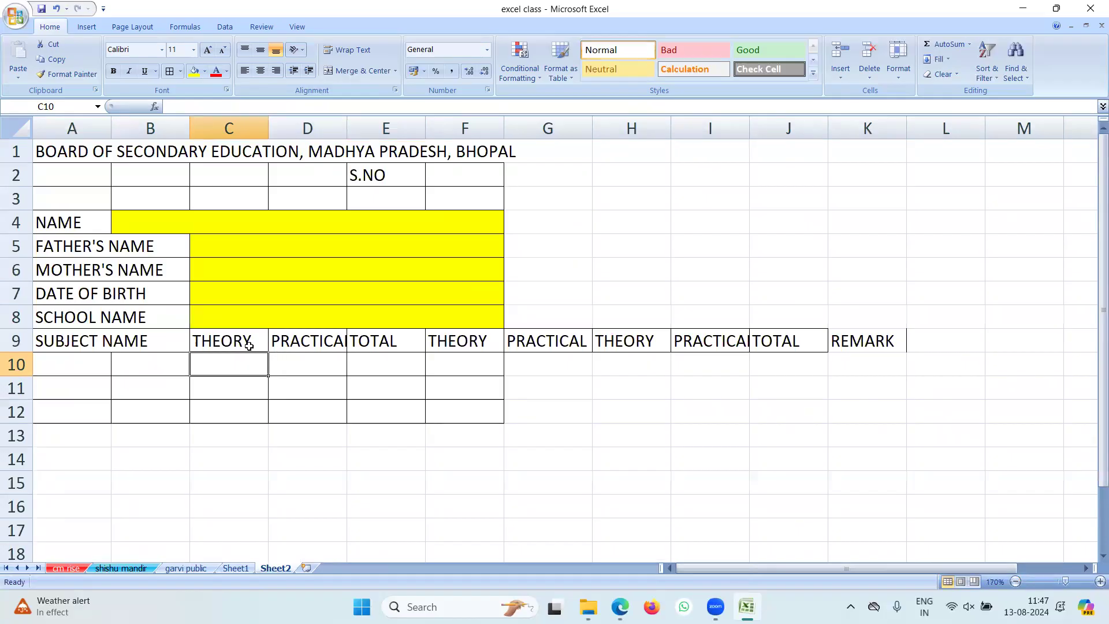
left_click(16, 341)
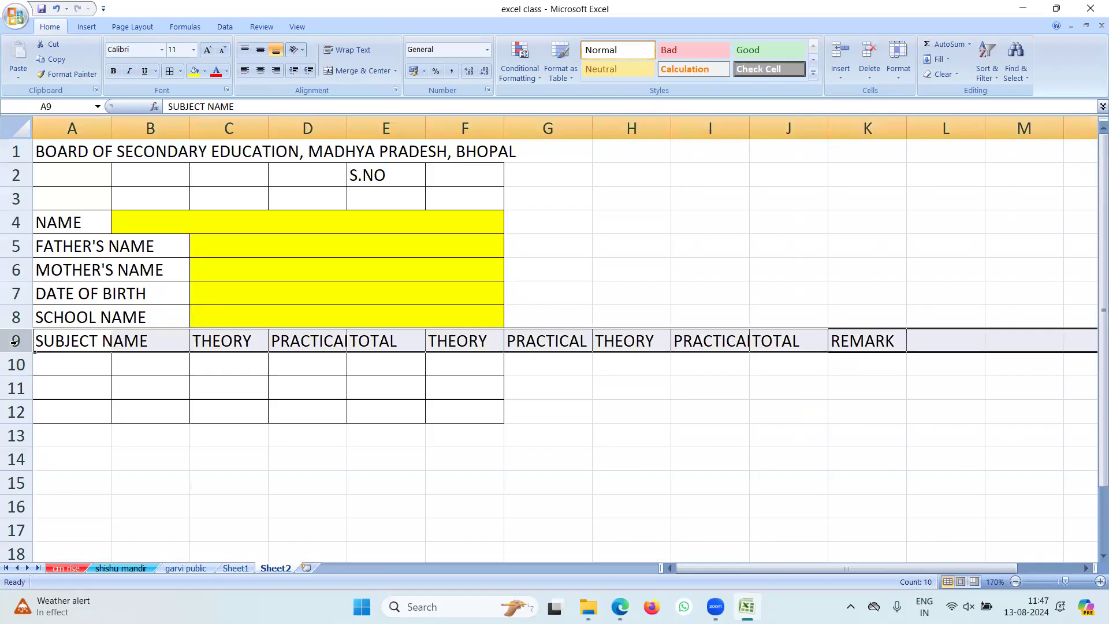
right_click(18, 342)
left_click(72, 417)
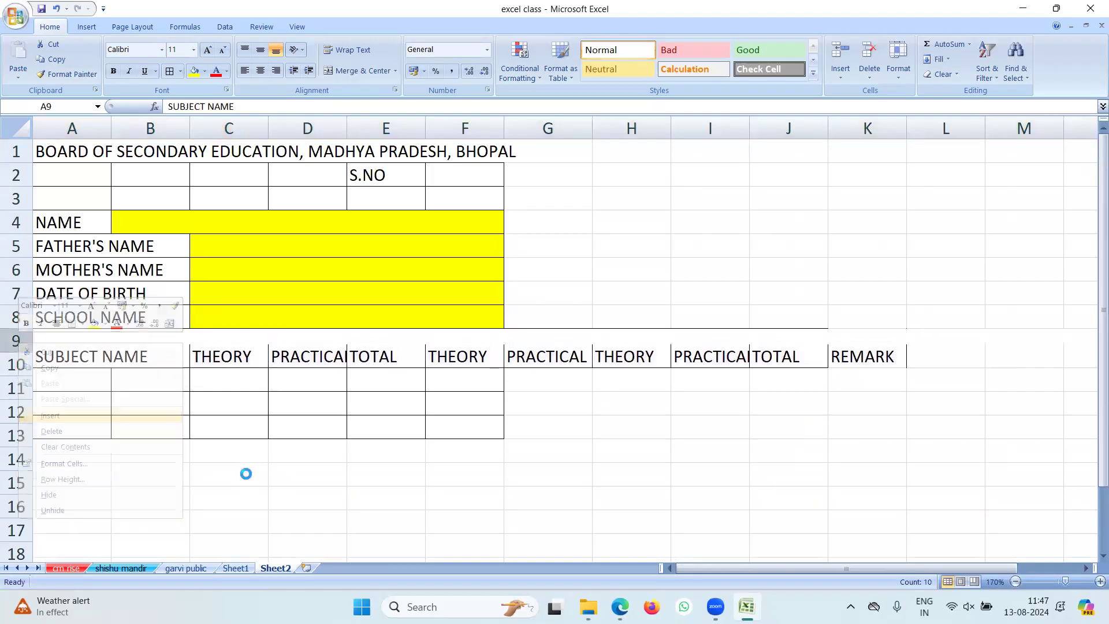
left_click(228, 368)
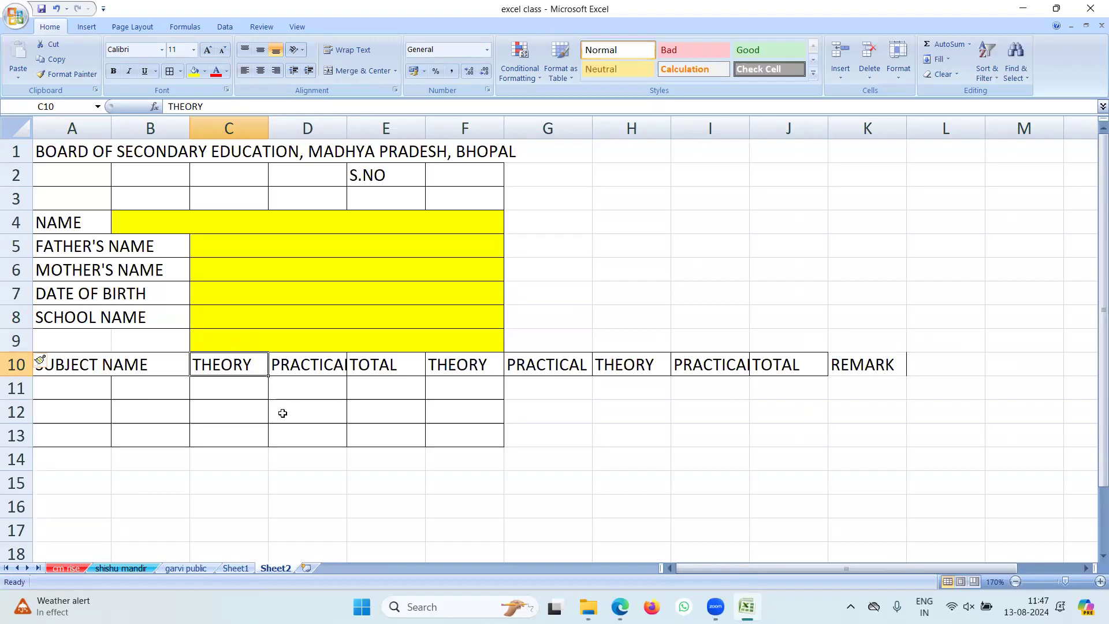
Step: Fill cells C9:E9 above the first THEORY, PRACTICAL and TOTAL headings with red
left_click(235, 342)
left_click_drag(230, 339, 355, 335)
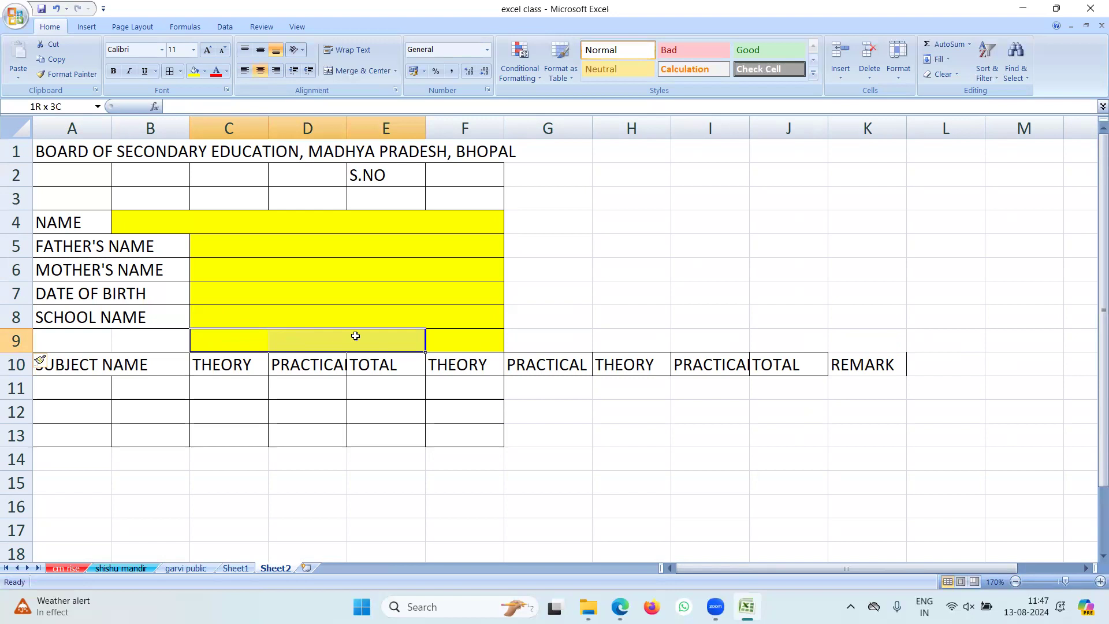
left_click_drag(355, 336, 353, 337)
left_click(205, 71)
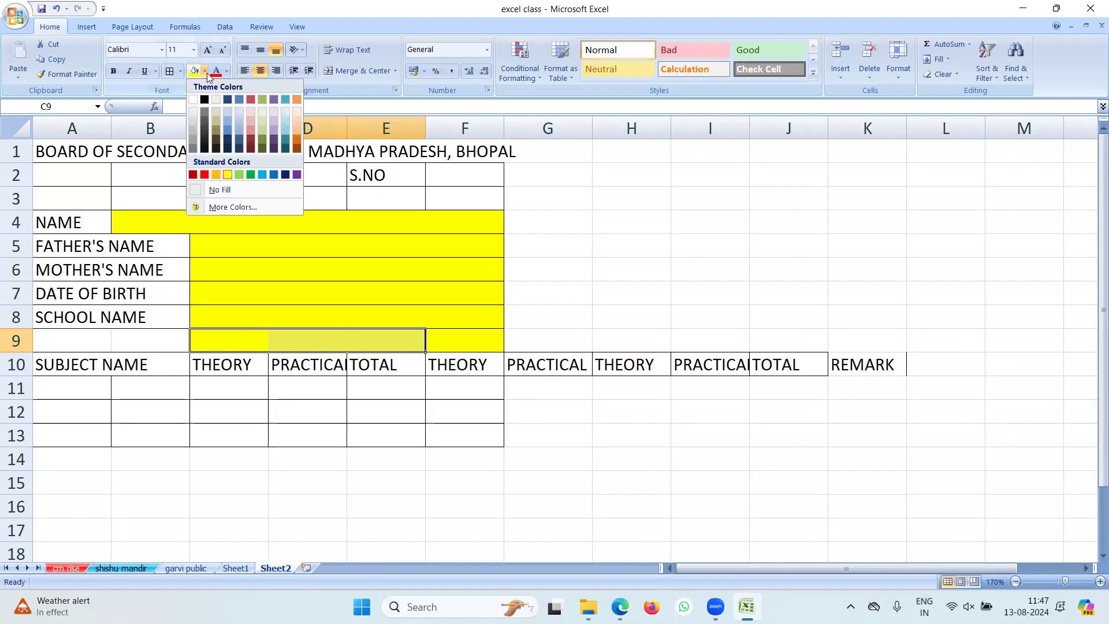
left_click(205, 175)
left_click(294, 343)
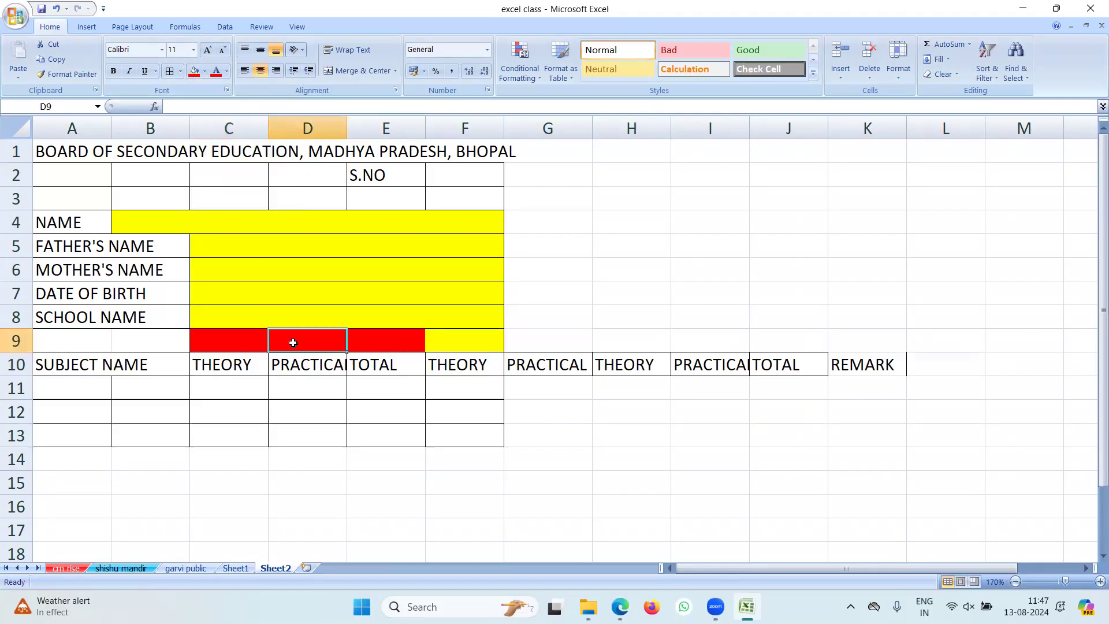
Step: Merge and center C9:E9 above the first THEORY, PRACTICAL and TOTAL headings and enter MAXIMUM MARKS in it
left_click_drag(237, 341, 389, 339)
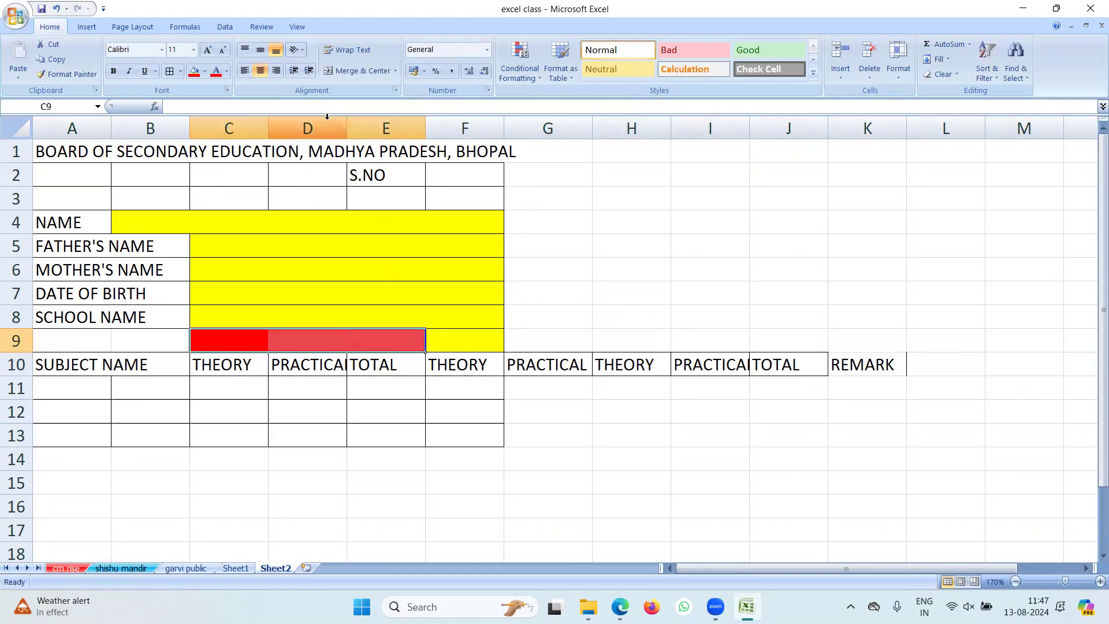
left_click(346, 71)
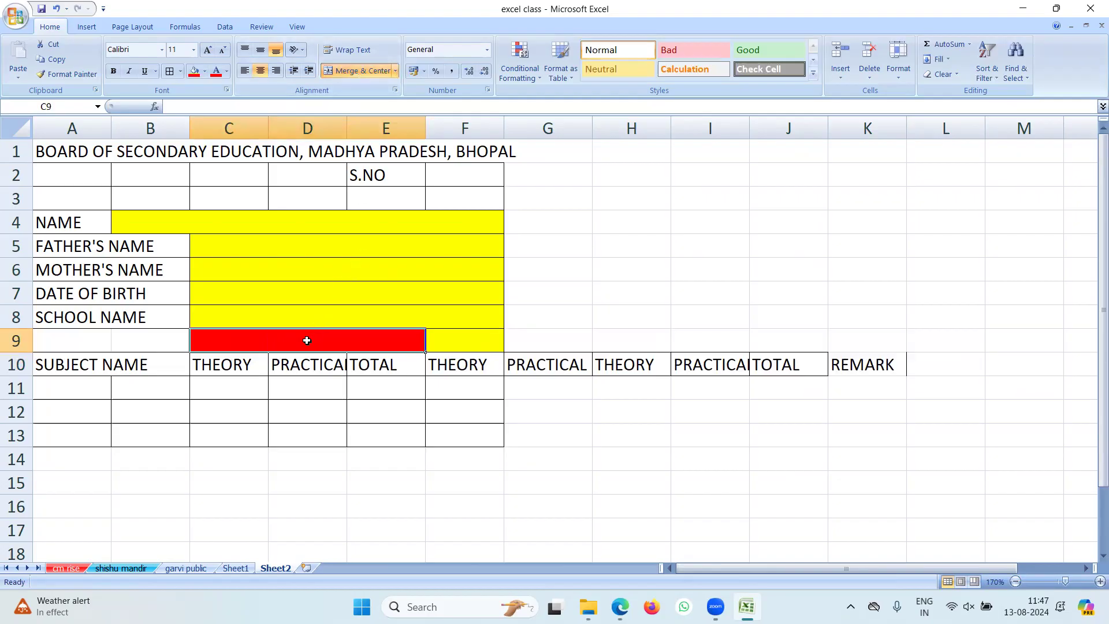
type("M")
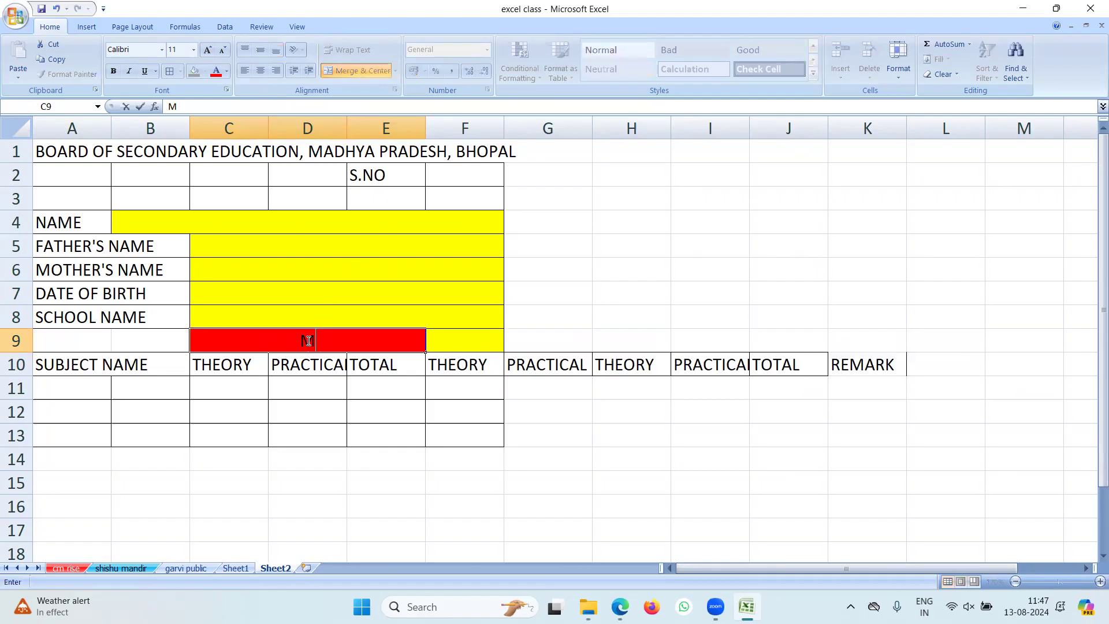
type("AXIMUM MARKS")
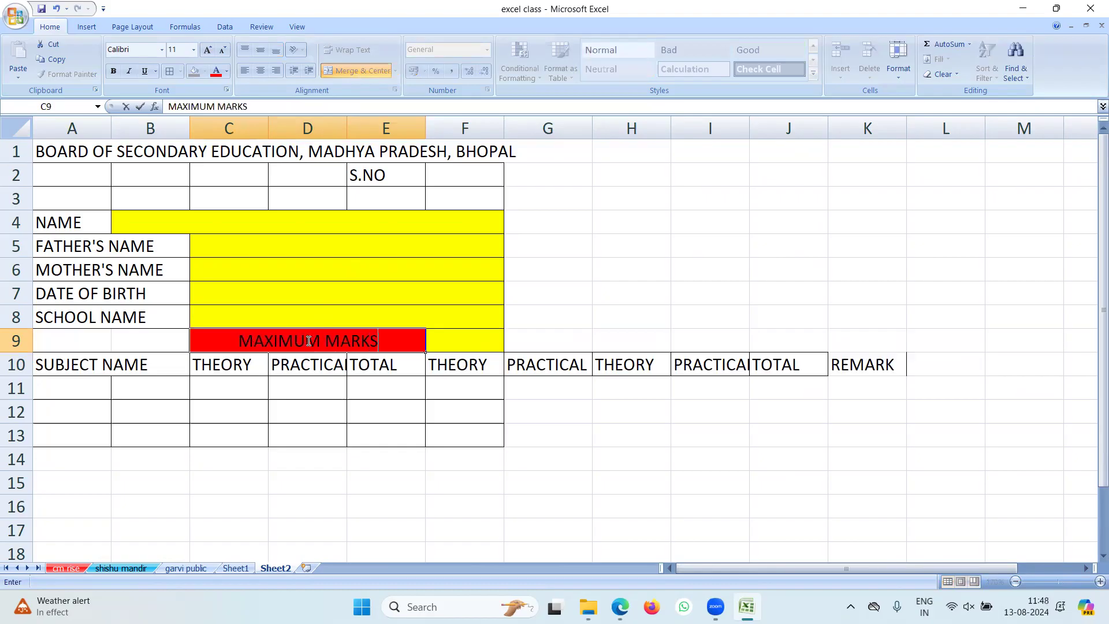
key("Tab")
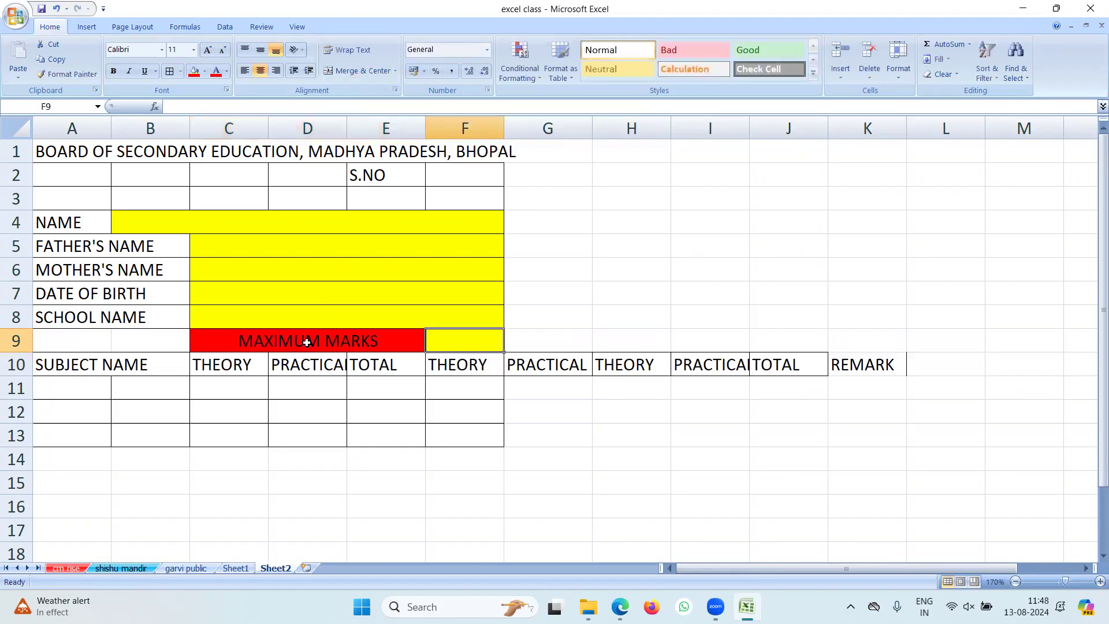
Step: Merge A11:B11 under SUBJECT NAME and copy that merged cell to rows 12 through 15
left_click_drag(74, 385, 138, 384)
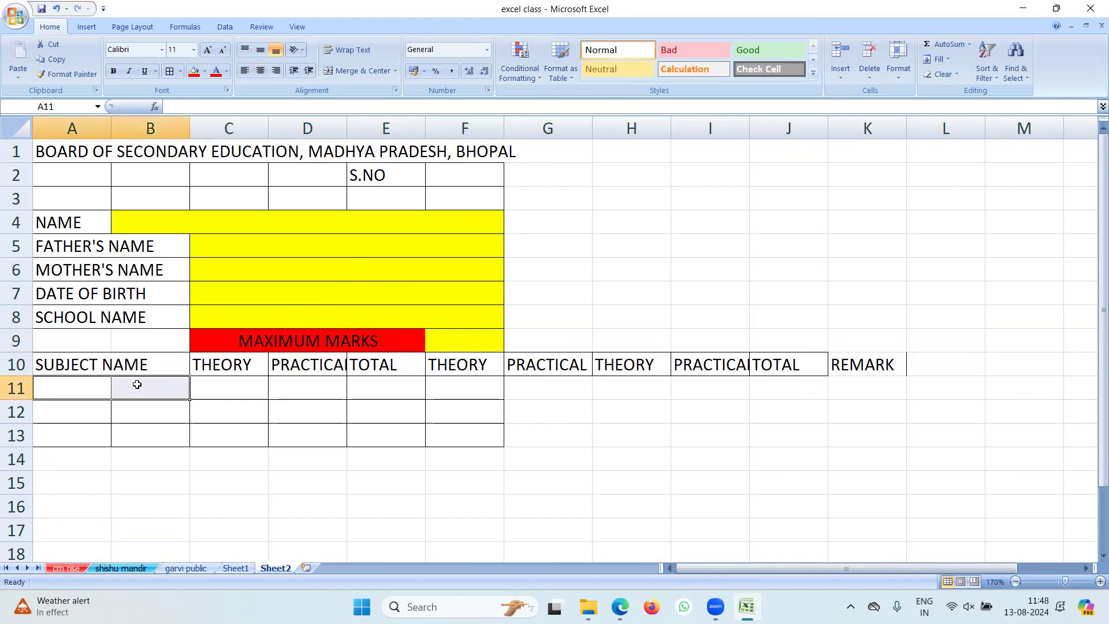
left_click(354, 69)
key("ctrl+c")
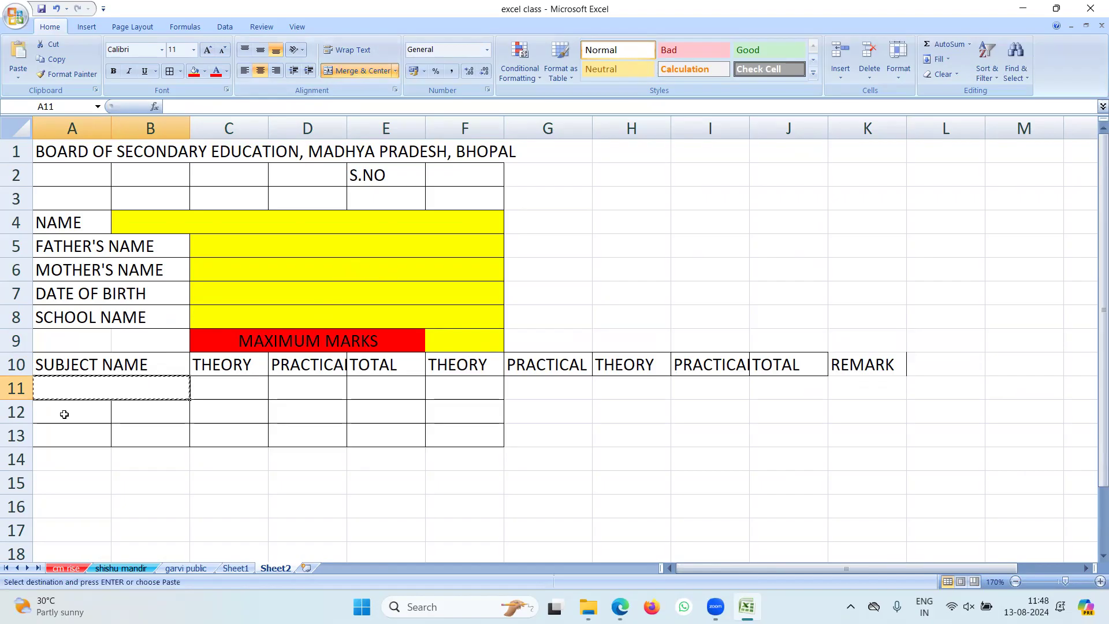
left_click_drag(55, 417, 58, 481)
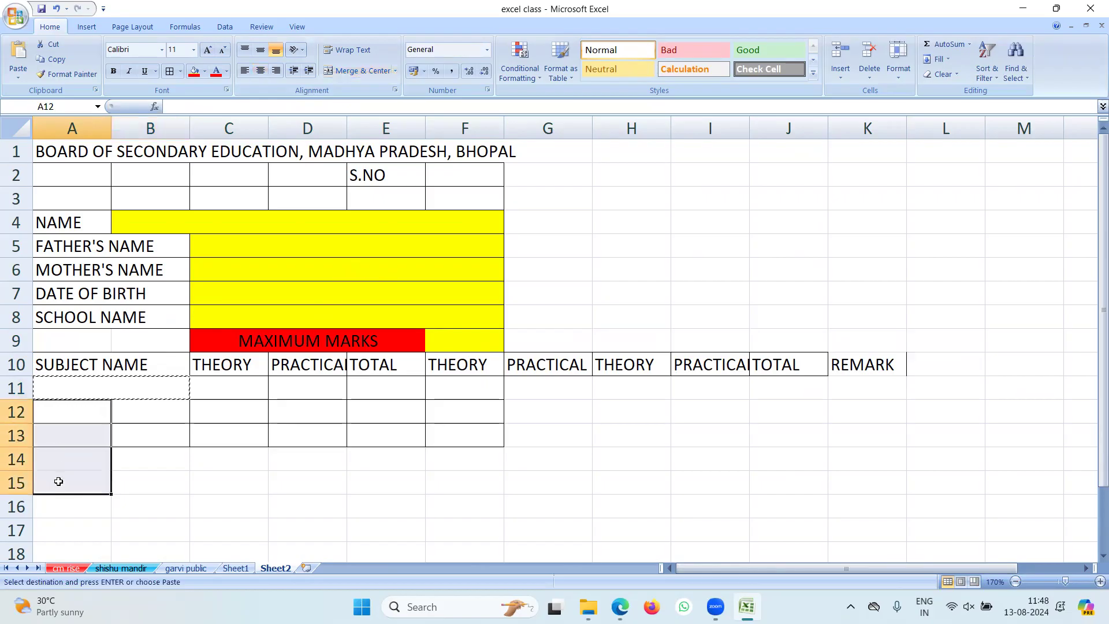
key("ctrl+v")
left_click(223, 477)
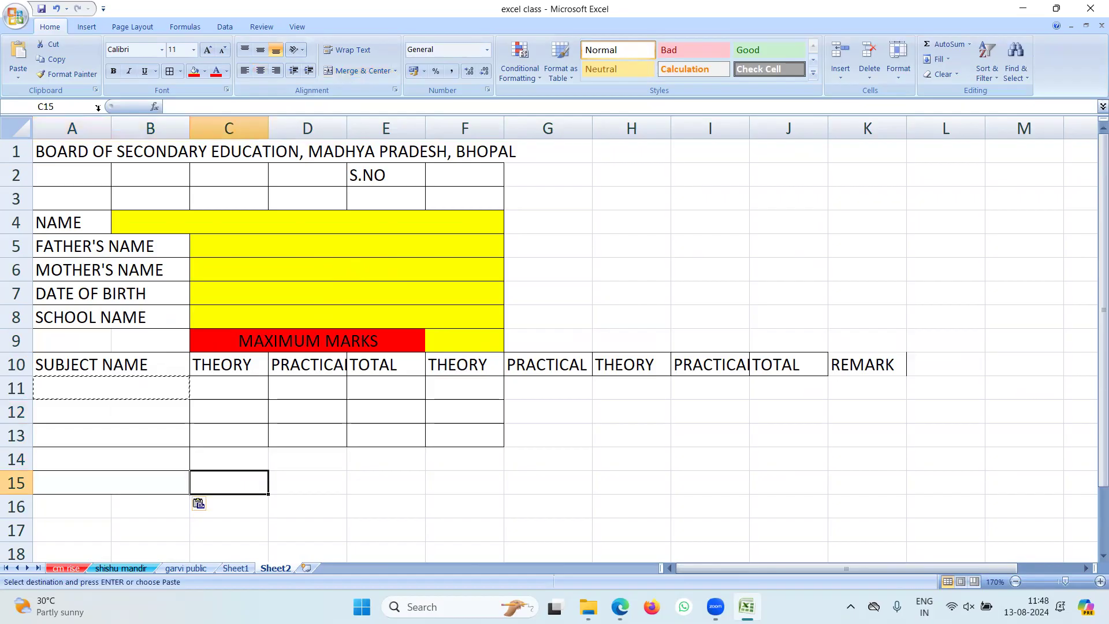
key("Escape")
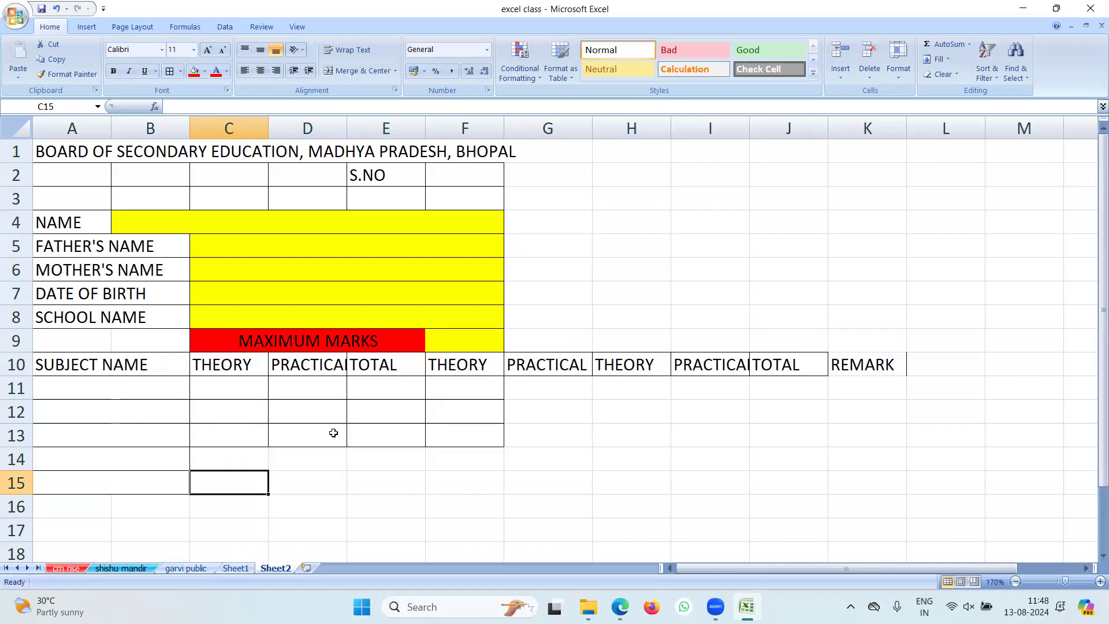
Step: Enter the maximum theory marks 80, 80, 70, 80 and 80 in cells C11:C15
left_click(227, 392)
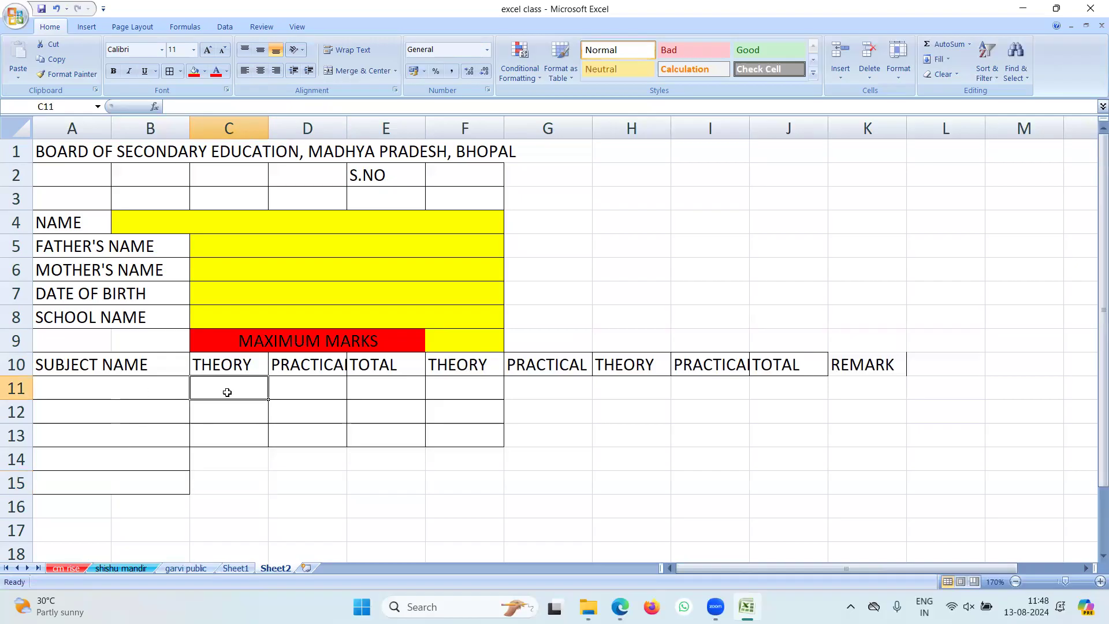
type("80")
key("Return")
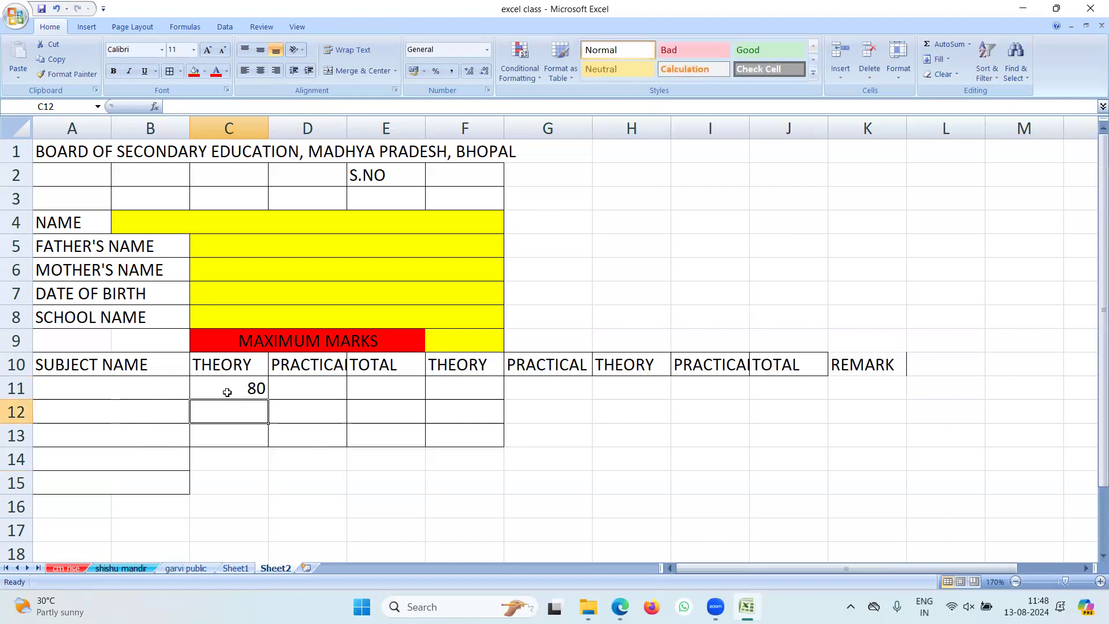
type("80")
key("Return")
type("70")
key("Return")
type("80")
key("Return")
type("80")
key("Return")
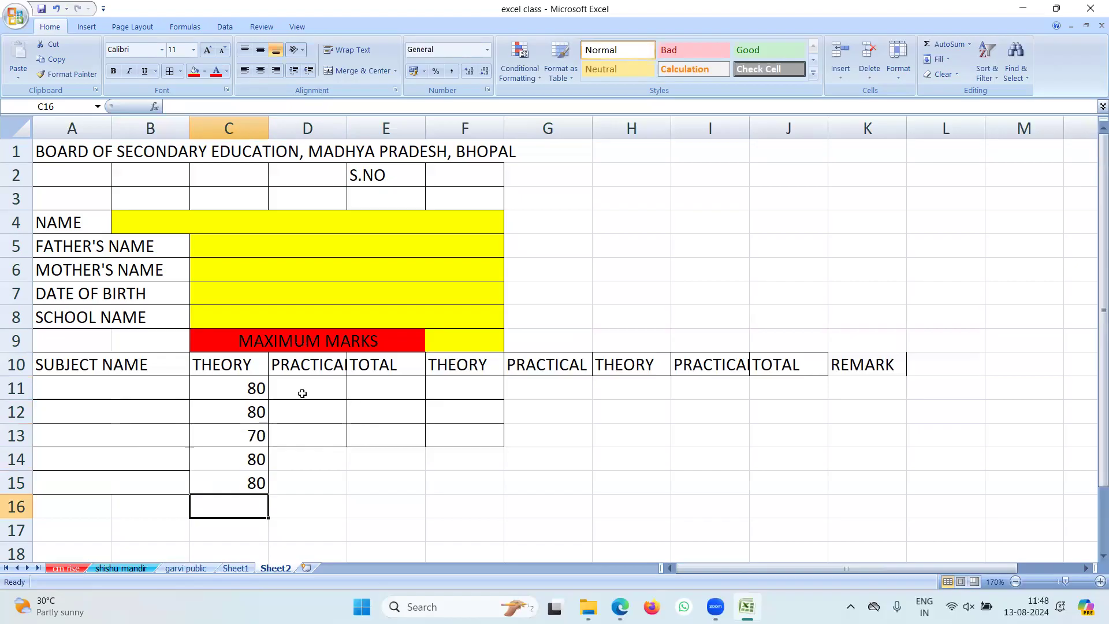
Step: Enter the maximum practical marks 20, 20, 30, 20 and 20 in cells D11:D15
left_click(298, 388)
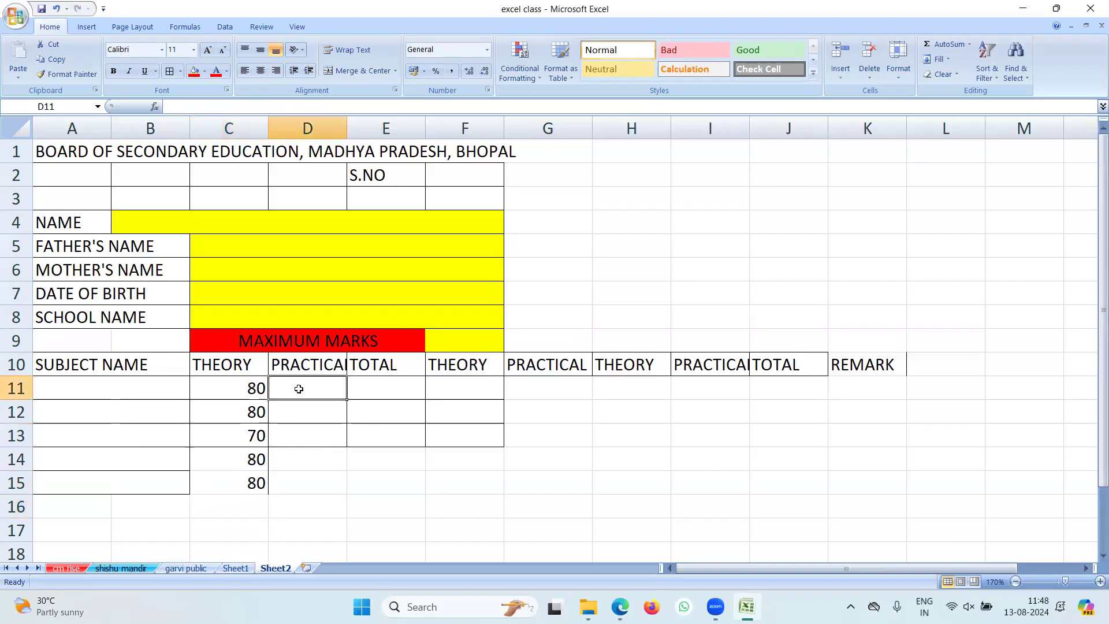
type("20")
key("Return")
type("220")
key("BackSpace")
key("BackSpace")
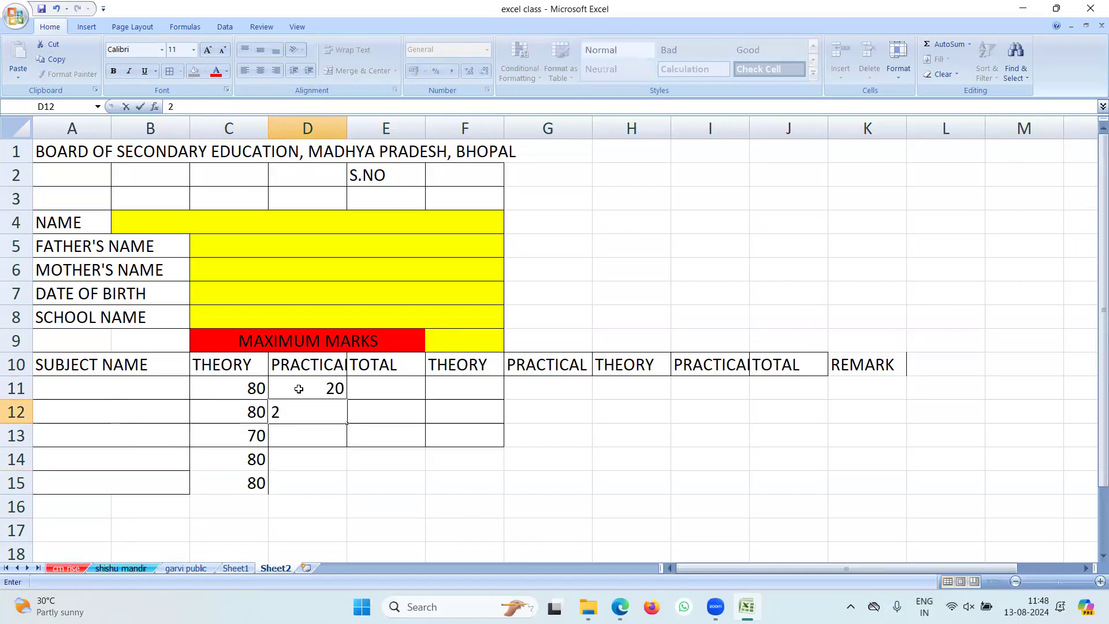
type("0")
key("Return")
type("30")
key("Return")
type("20")
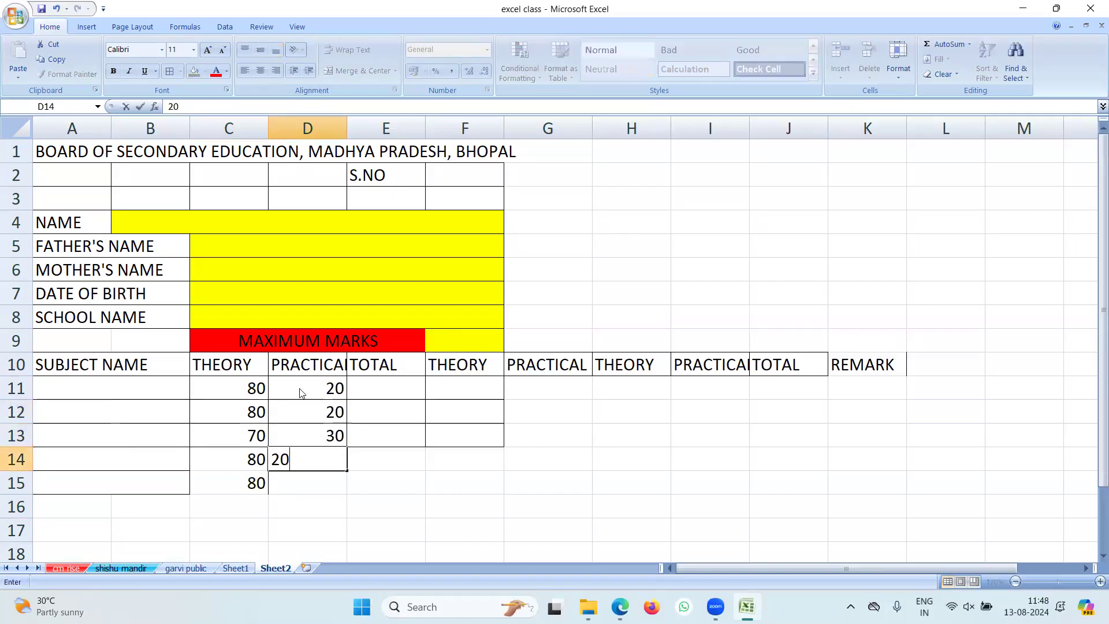
key("Return")
type("20")
key("Return")
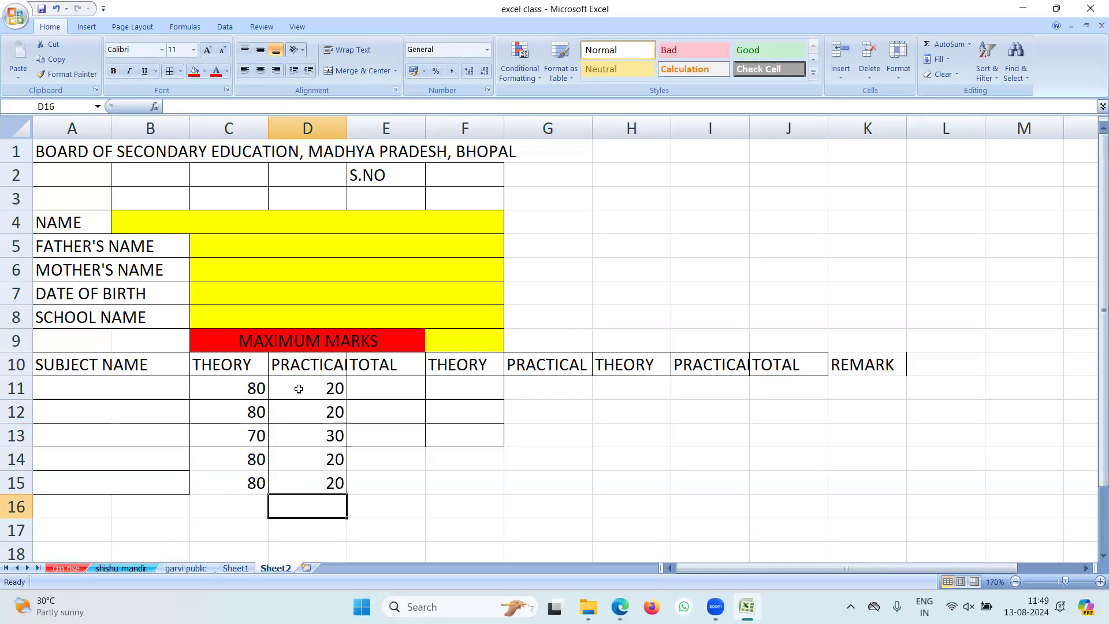
Step: Enter the formula =C11+D11 in the TOTAL cell E11 to add the theory and practical marks
left_click(401, 411)
left_click(370, 385)
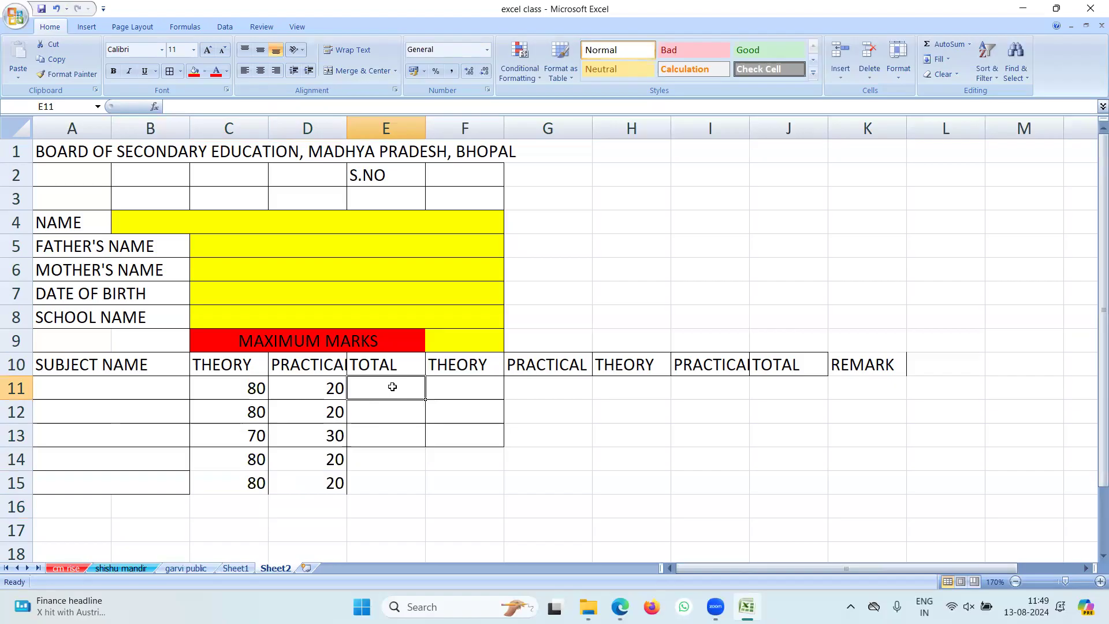
type("=")
left_click(253, 388)
type("+")
left_click(328, 391)
key("Return")
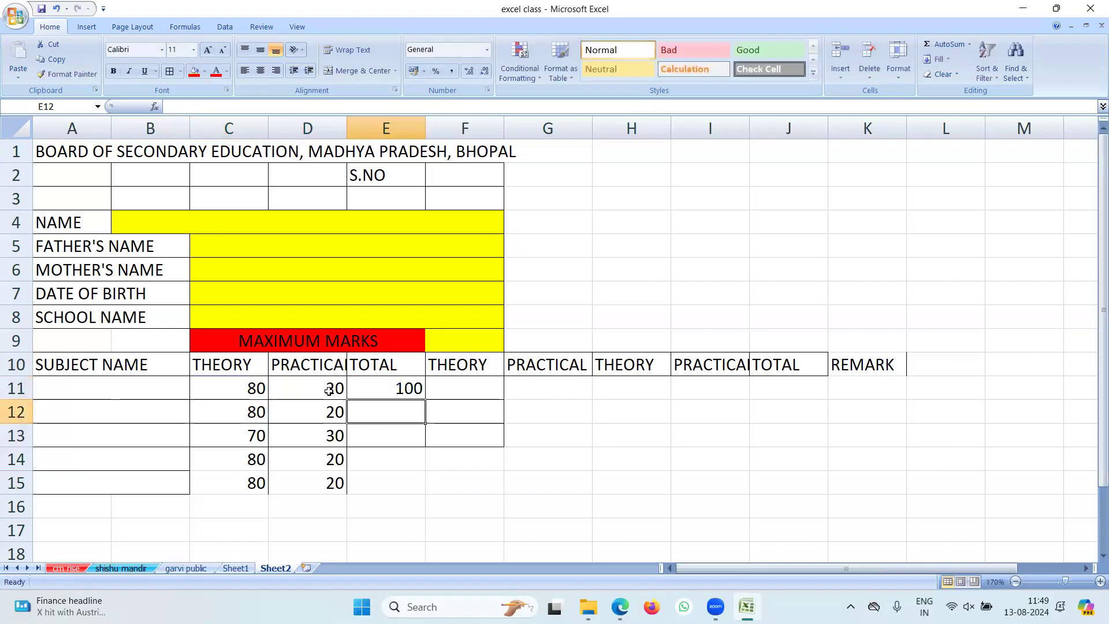
left_click_drag(234, 387, 383, 380)
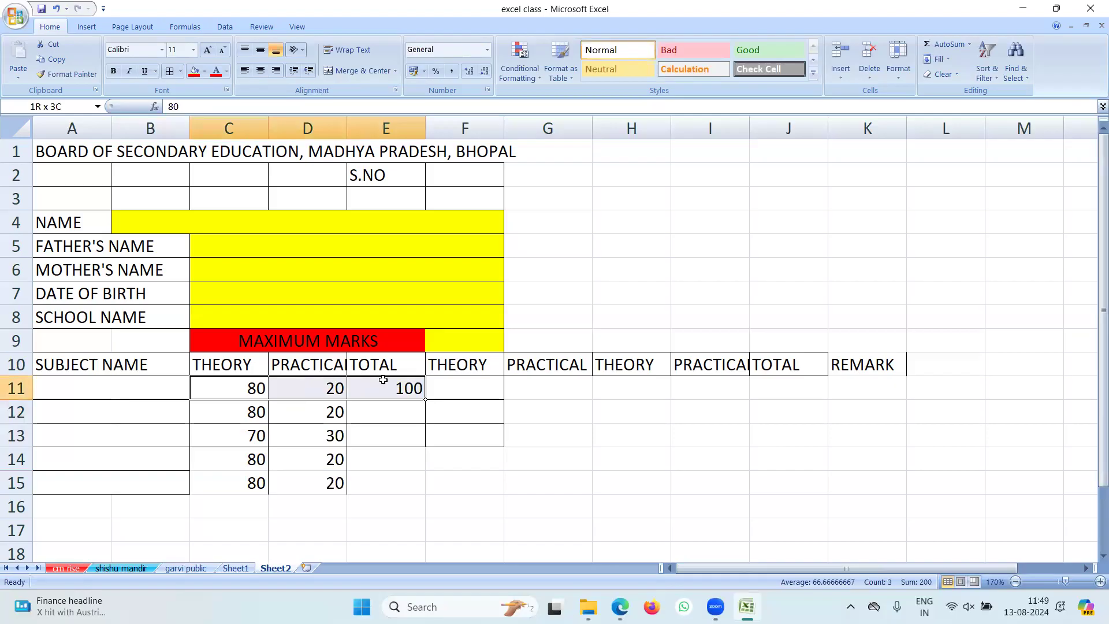
left_click_drag(383, 380, 383, 380)
left_click(419, 461)
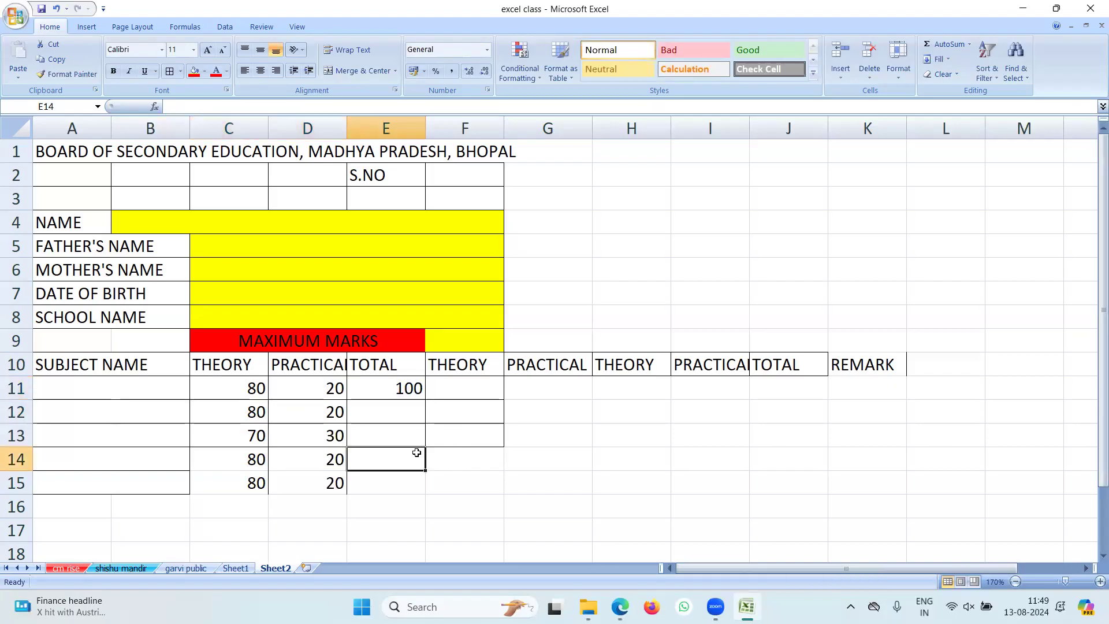
Step: Try filling the total formula from E11 down to E15 and undo the fill
left_click(400, 390)
left_click_drag(427, 398, 434, 485)
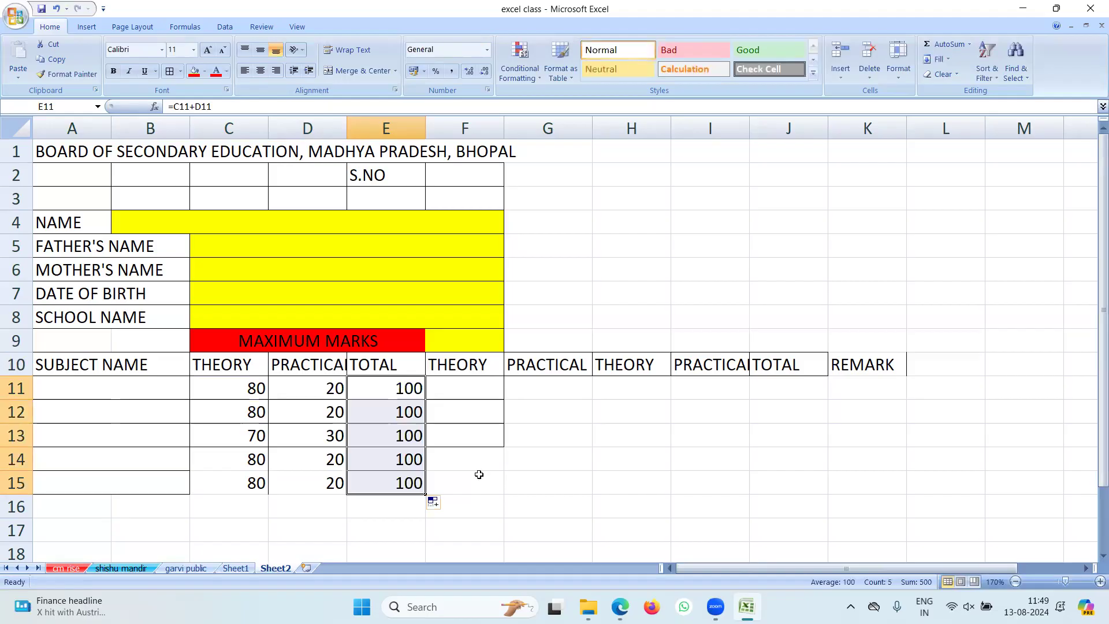
key("ctrl+z")
Step: Review the total formula in E11 and fill it down through E15
double_click(393, 387)
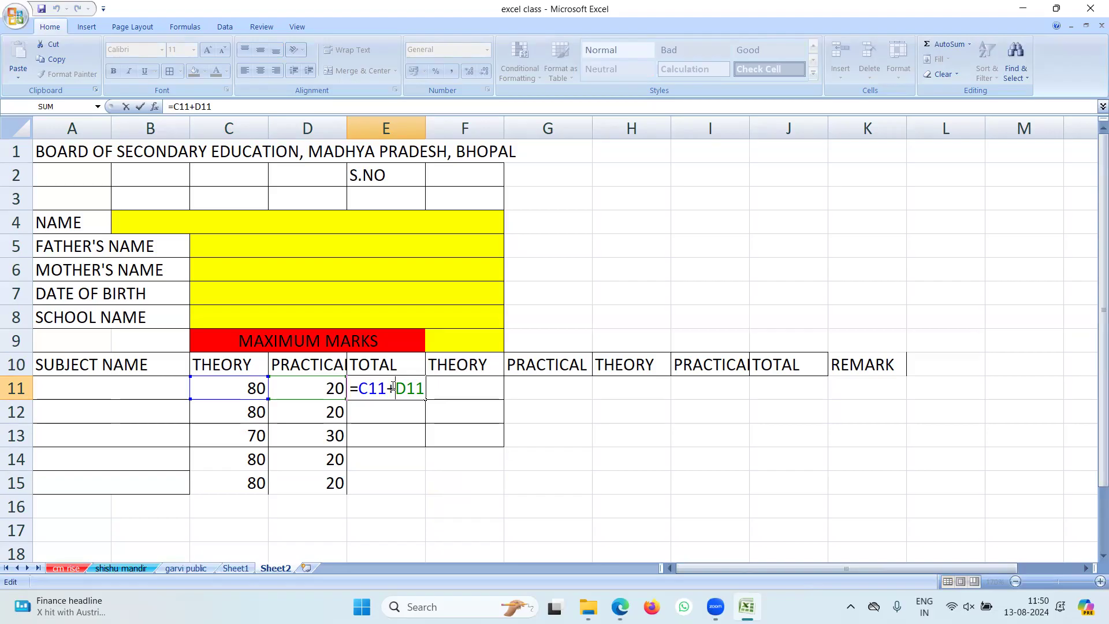
key("Return")
left_click(489, 435)
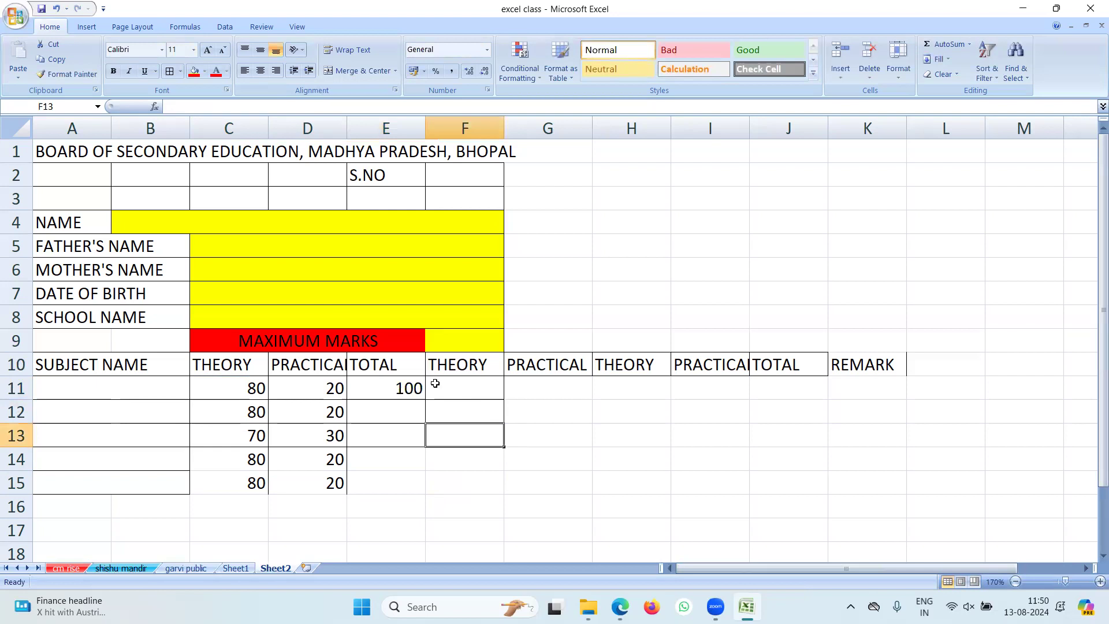
left_click(403, 386)
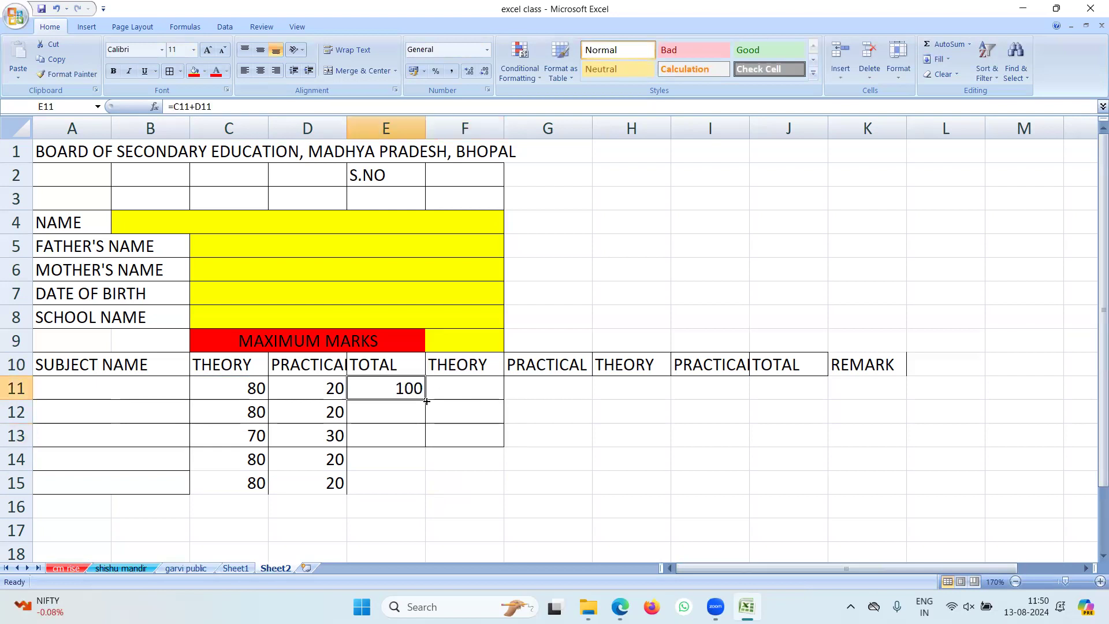
left_click_drag(428, 396, 426, 485)
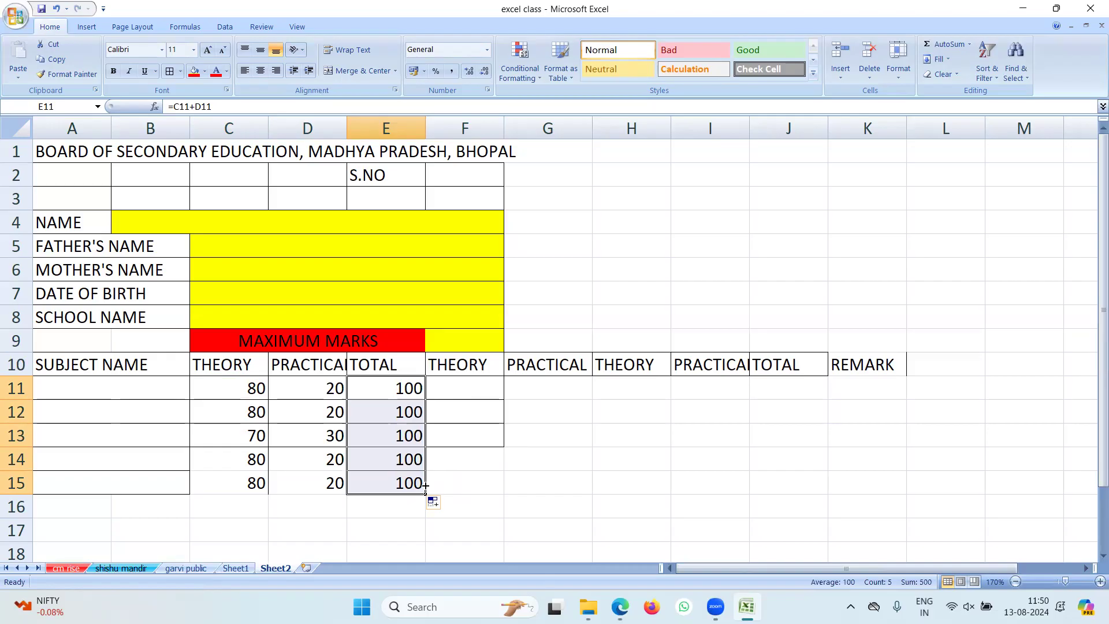
Step: Check which cells the copied total formula in E13 refers to
left_click(483, 458)
double_click(396, 435)
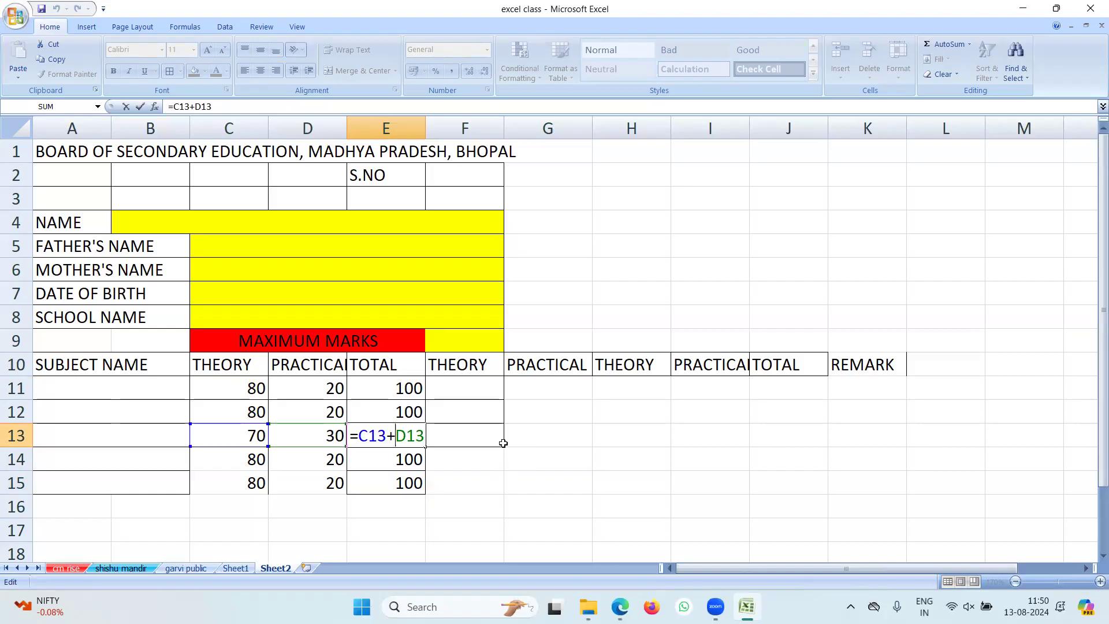
key("Return")
left_click(607, 421)
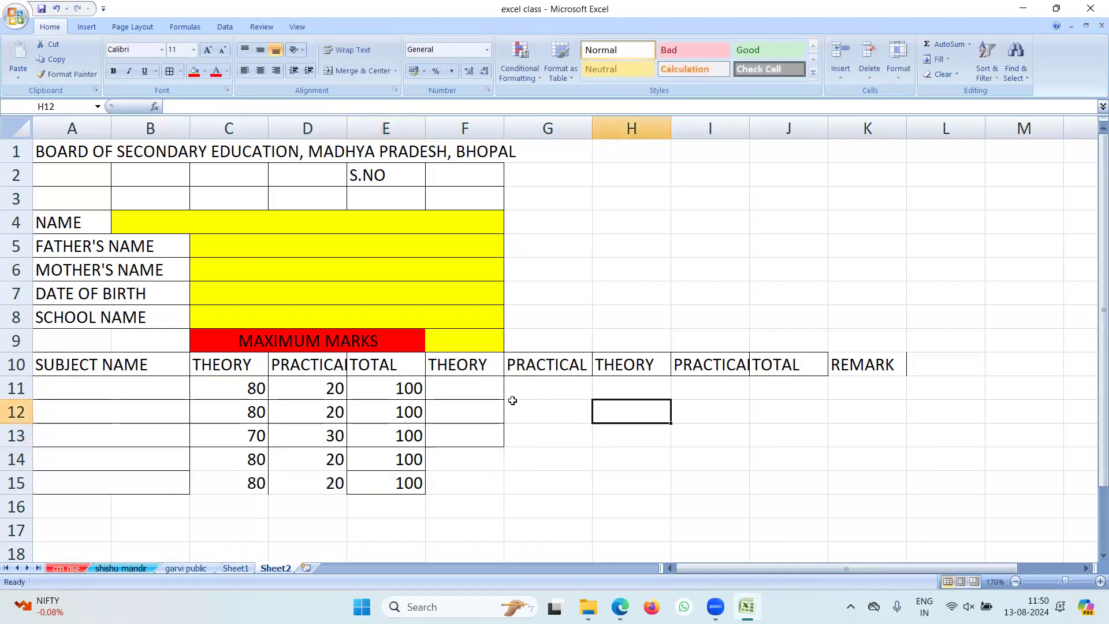
Step: Merge and center F9:G9 above the second THEORY and PRACTICAL headings and apply the Neutral cell style
left_click(475, 388)
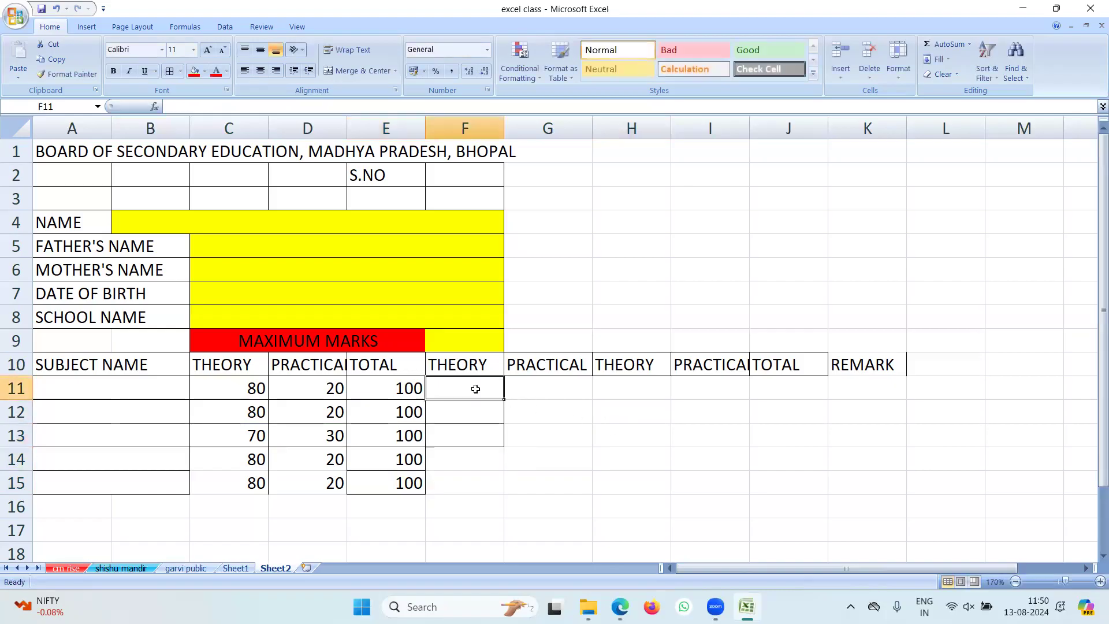
left_click(1086, 568)
left_click(1086, 568)
left_click(1085, 569)
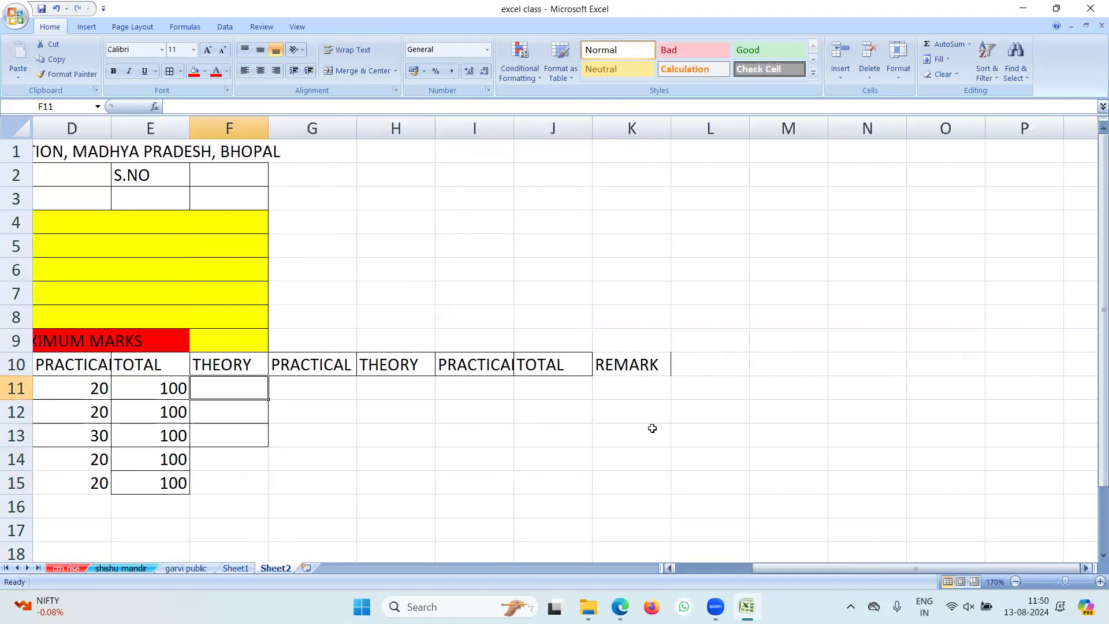
left_click(333, 392)
left_click(236, 389)
left_click_drag(208, 343, 306, 342)
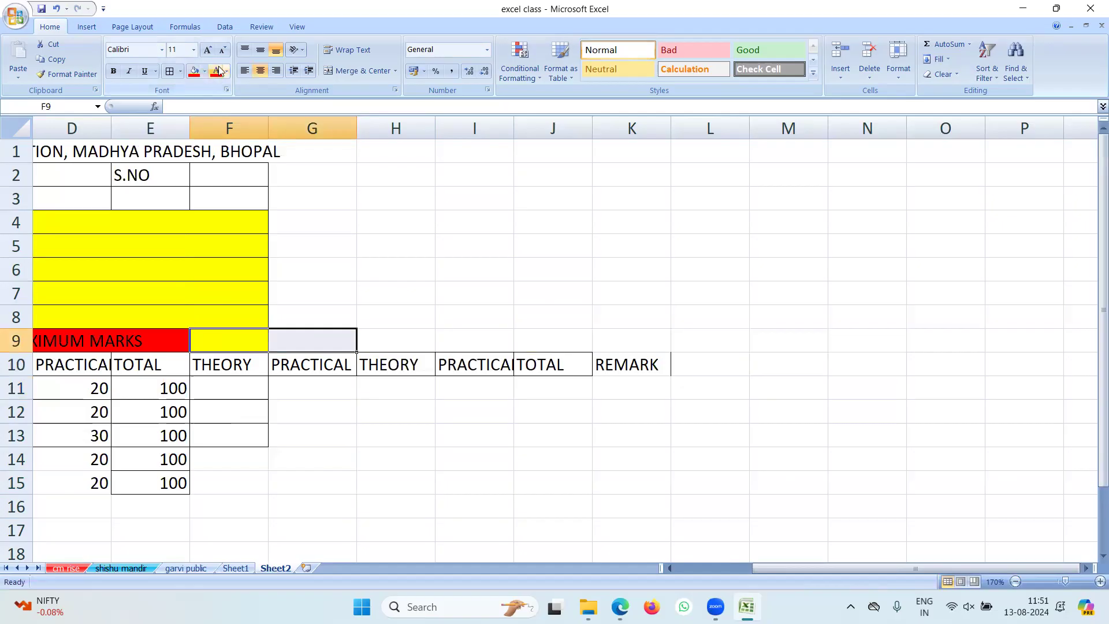
left_click(333, 74)
left_click(195, 71)
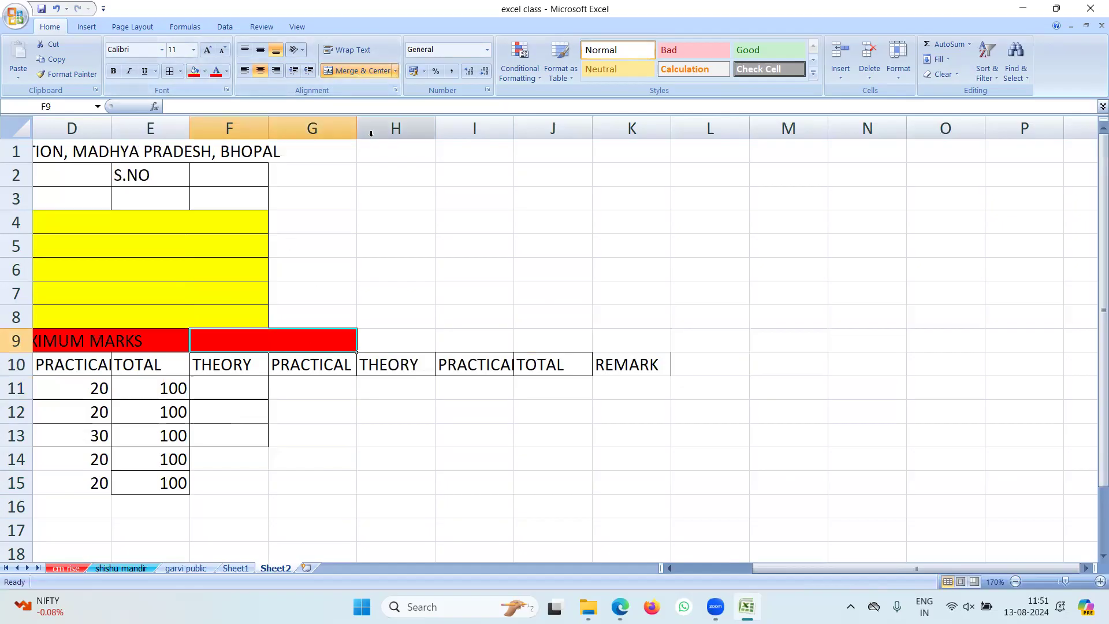
left_click(614, 70)
left_click(314, 410)
left_click(248, 384)
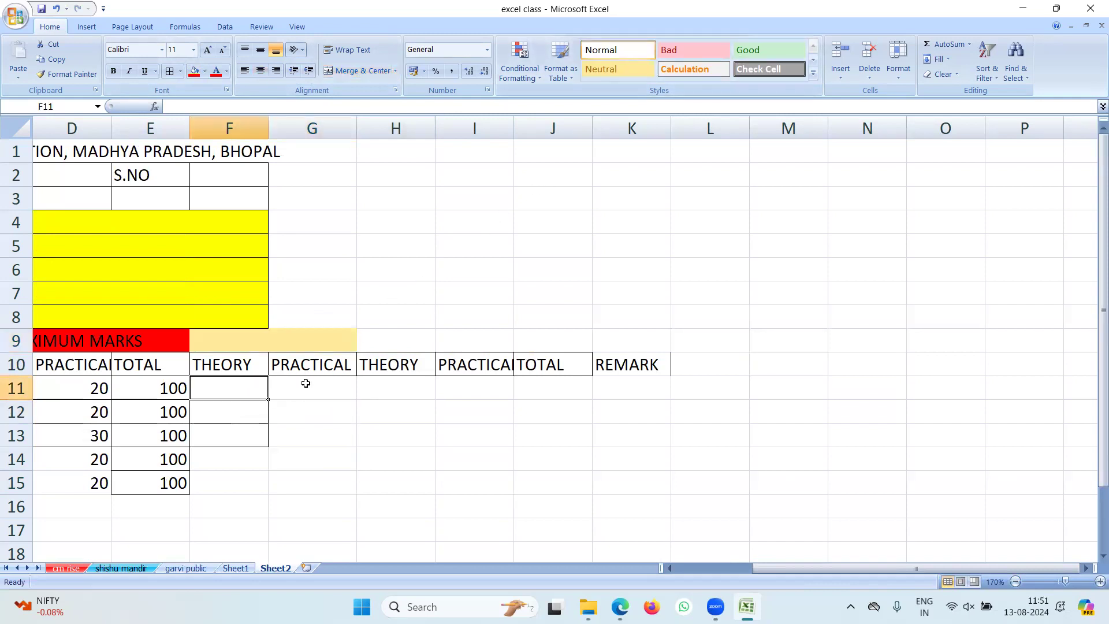
Step: Enter the heading MINIMUM MARKS in the merged cell F9
left_click(280, 340)
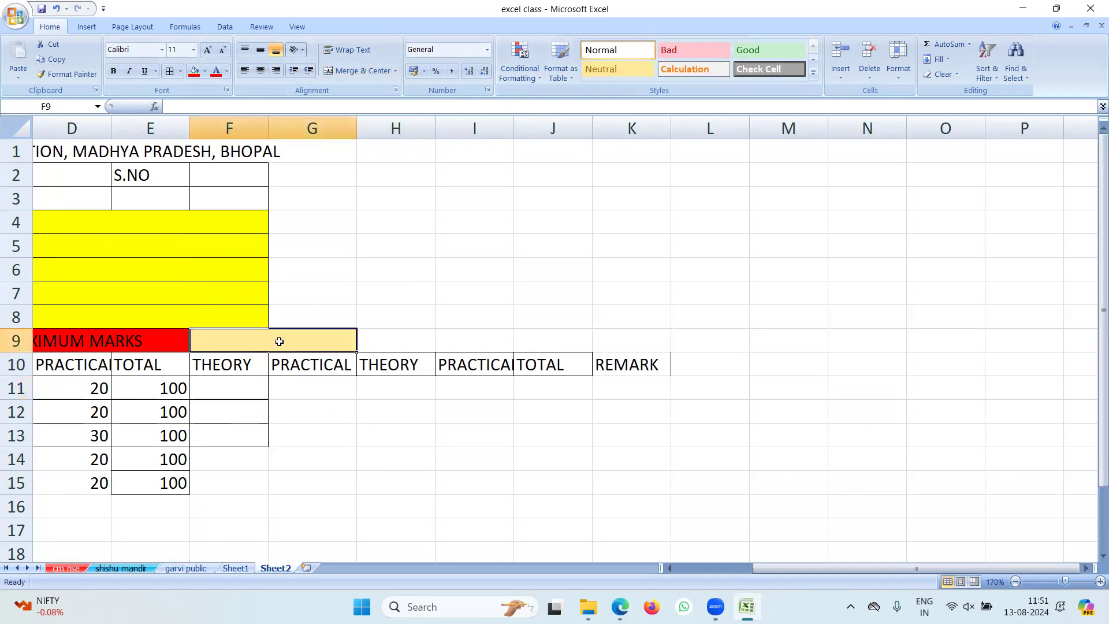
type("MINIM")
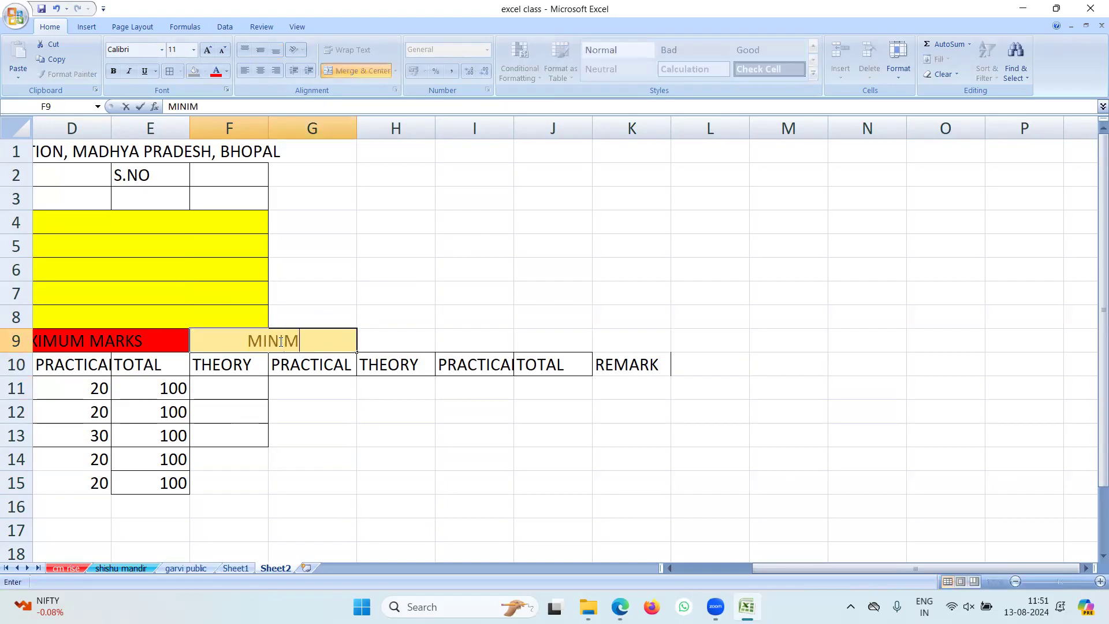
type("UM MARKS")
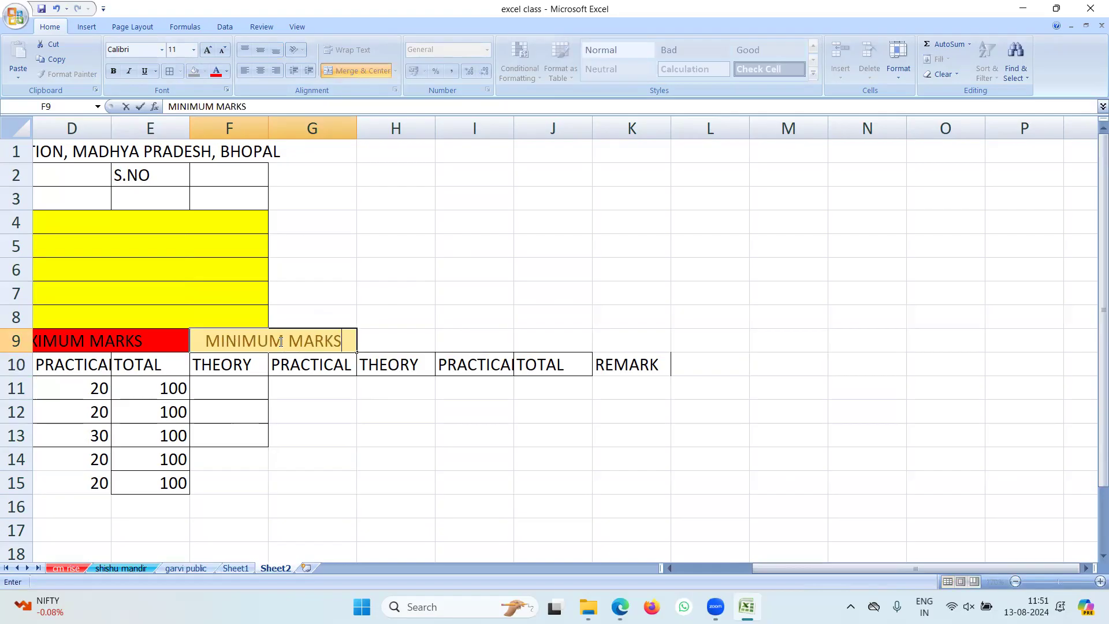
left_click(329, 458)
Step: Enter the minimum theory marks 26, 26, 23, 26 and 26 in F11:F15
left_click(245, 391)
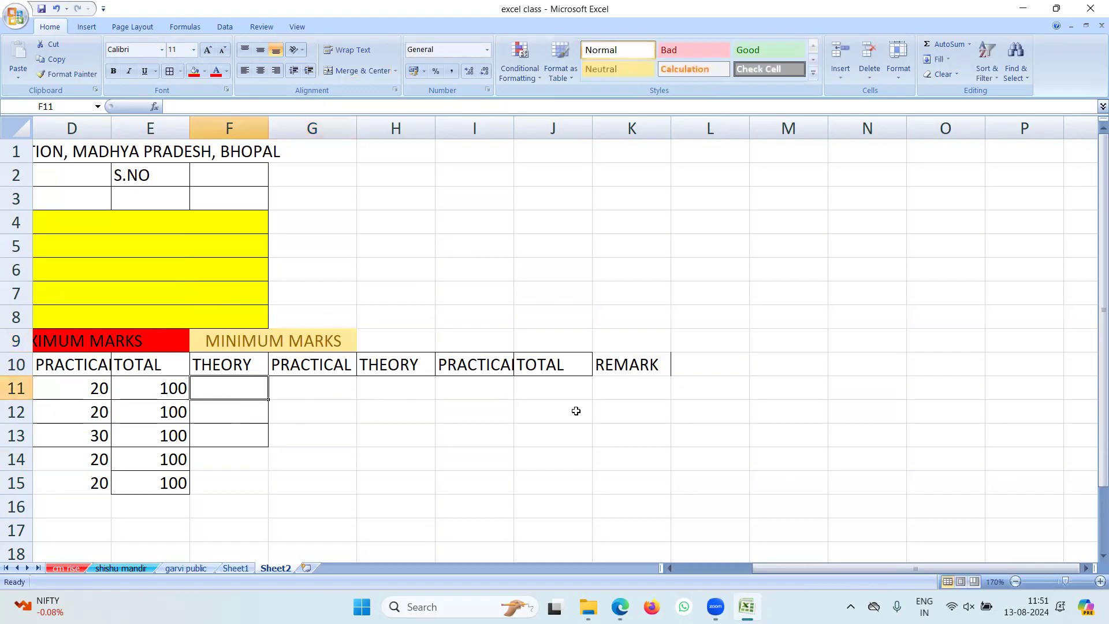
type("26")
key("Return")
type("26")
key("Return")
type("23")
key("Return")
type("26")
key("Return")
type("26")
key("Return")
Step: Enter the minimum practical marks 7, 7, 10, 7 and 7 in G11:G15
left_click(319, 393)
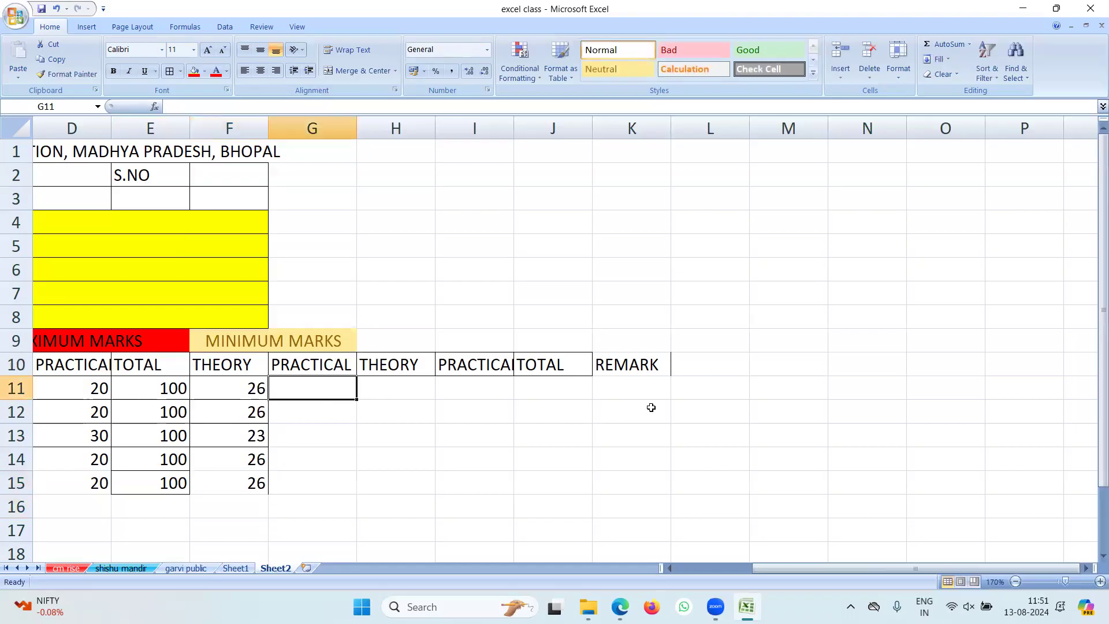
type("7")
key("Return")
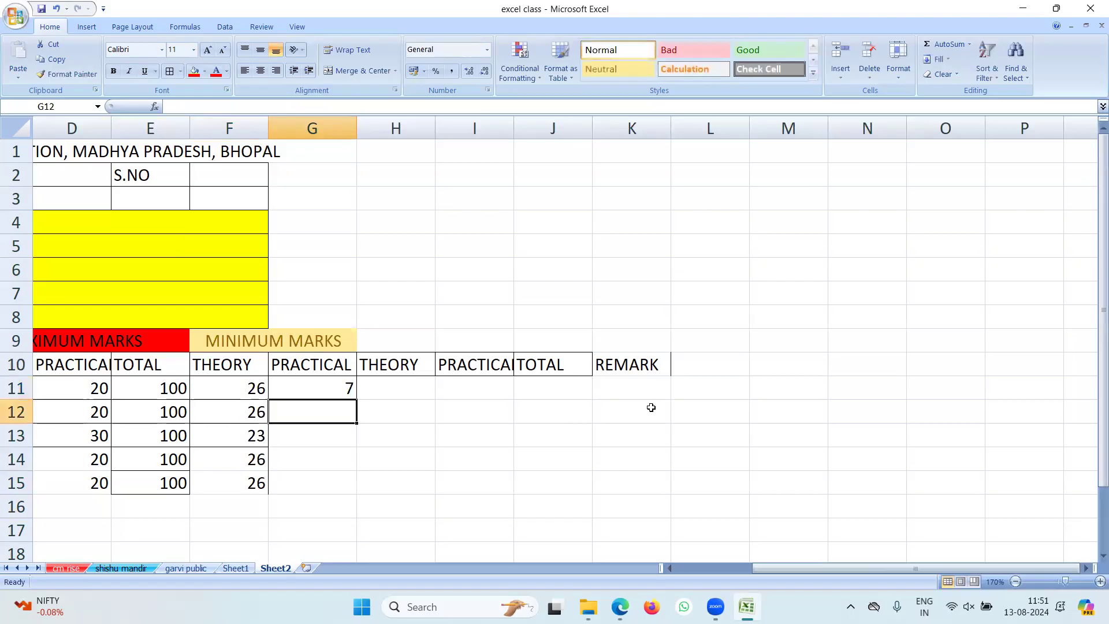
type("7")
key("Return")
type("10")
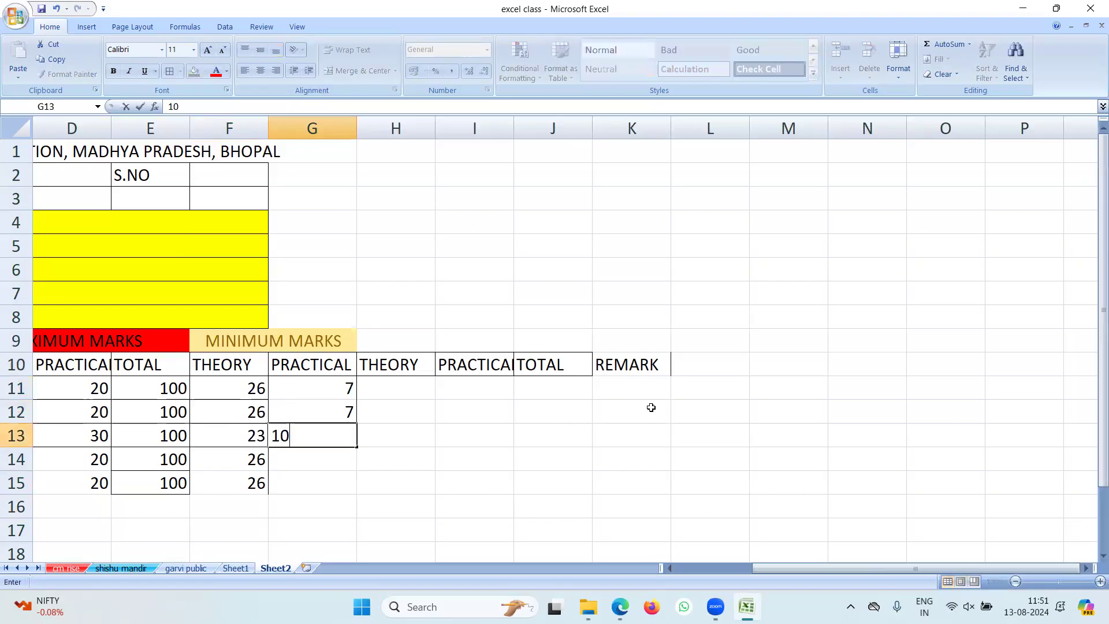
key("Return")
type("7")
key("Return")
type("7")
key("Return")
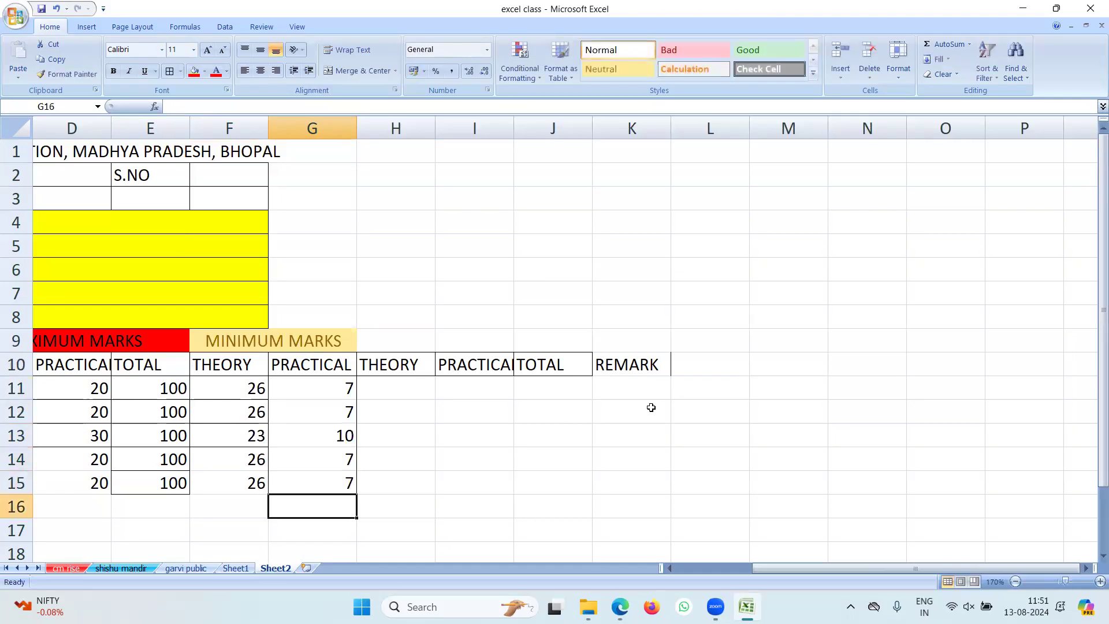
Step: Merge and center H9:J9 and enter the heading OBTAINED MARKS in it
left_click(414, 391)
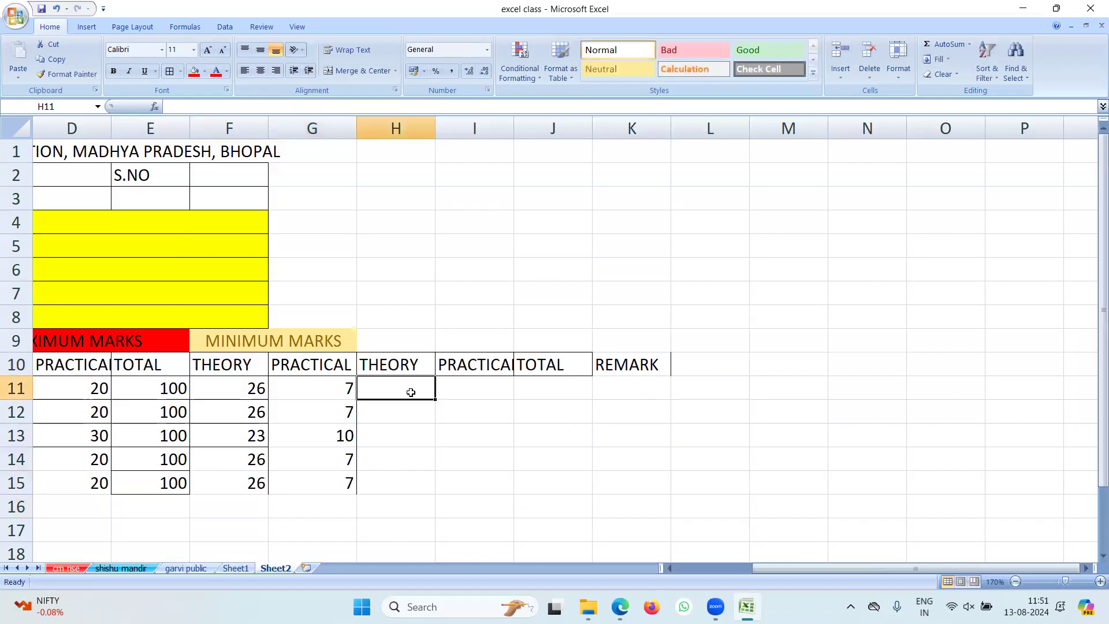
left_click_drag(391, 339, 530, 337)
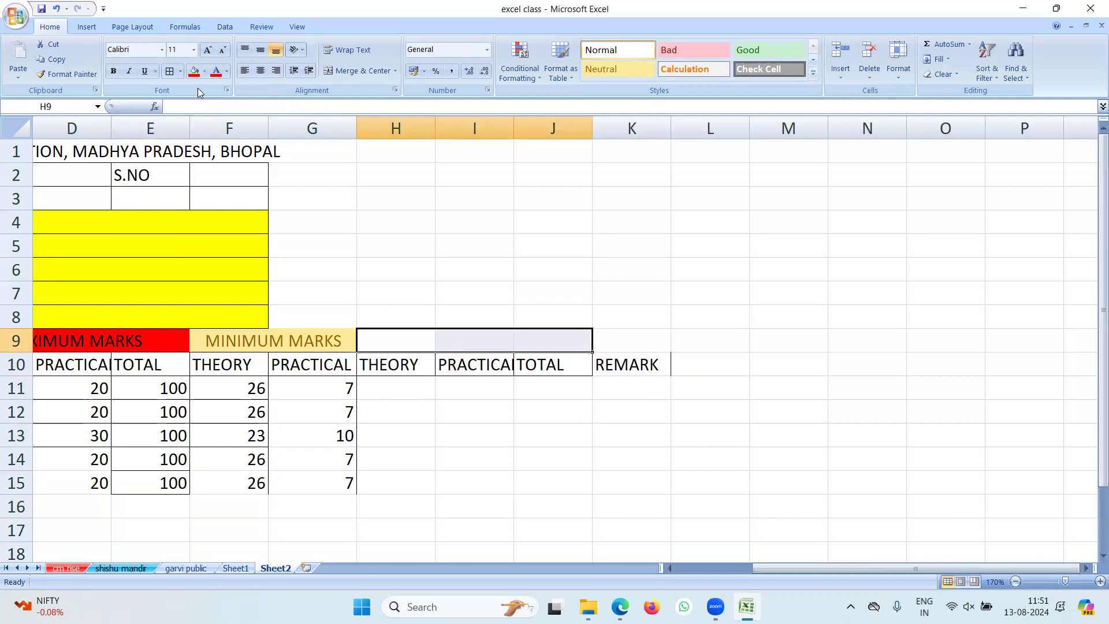
left_click(358, 71)
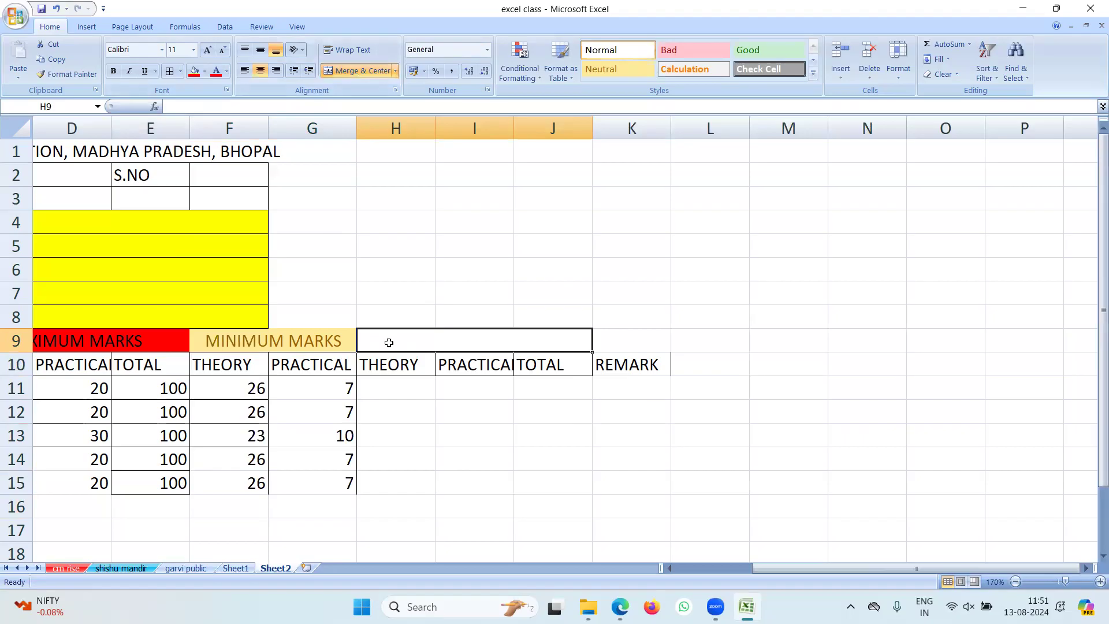
type("OB")
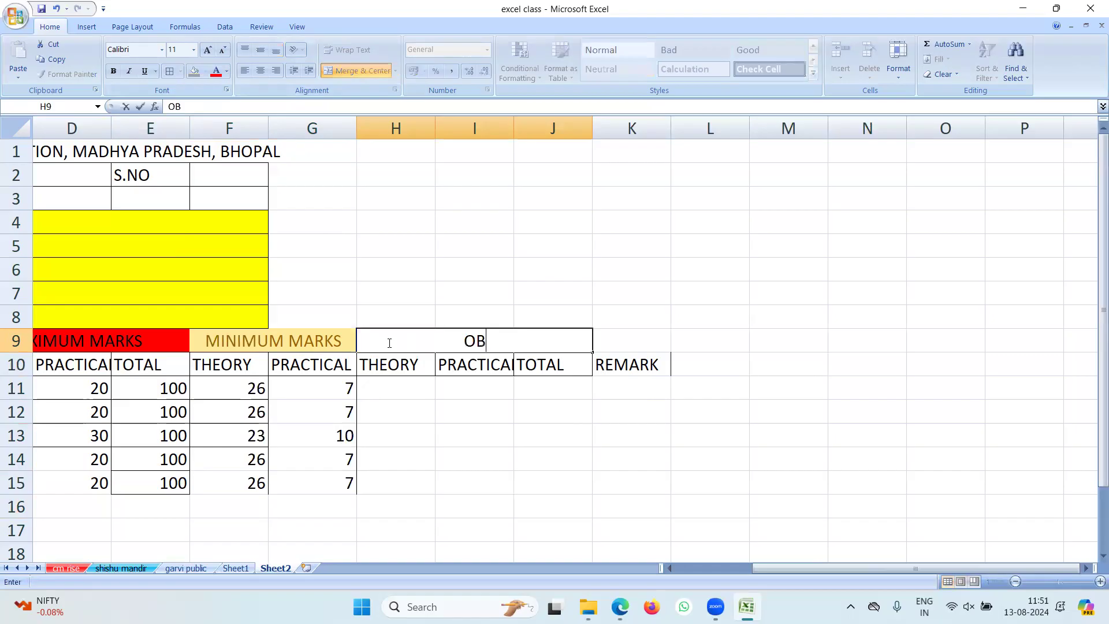
type("TAINED MA")
key("BackSpace")
type("MARKS")
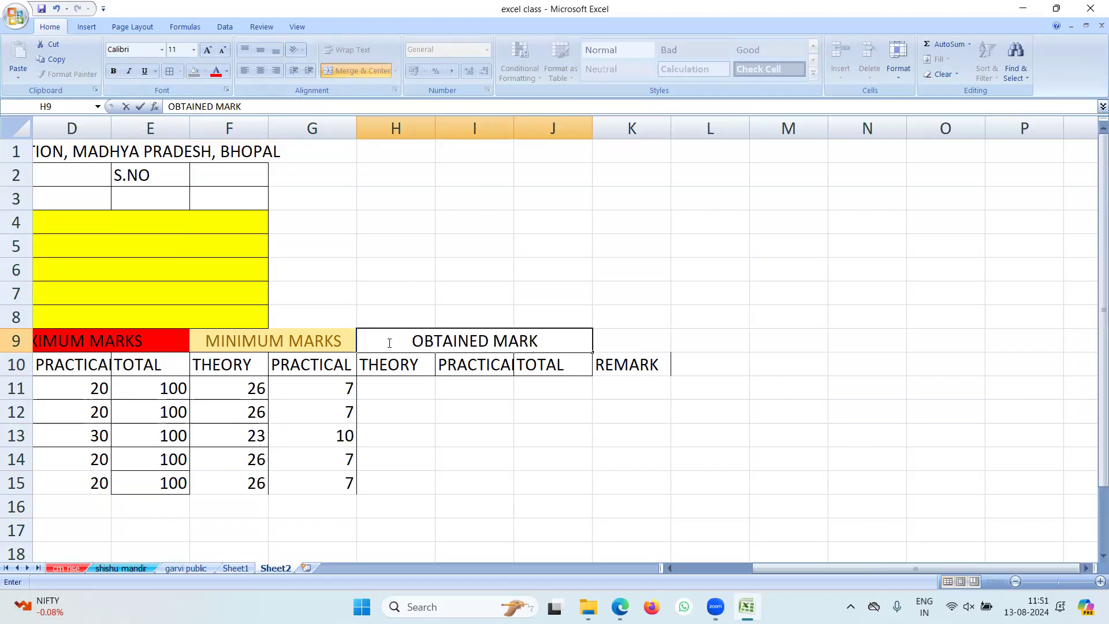
left_click(527, 419)
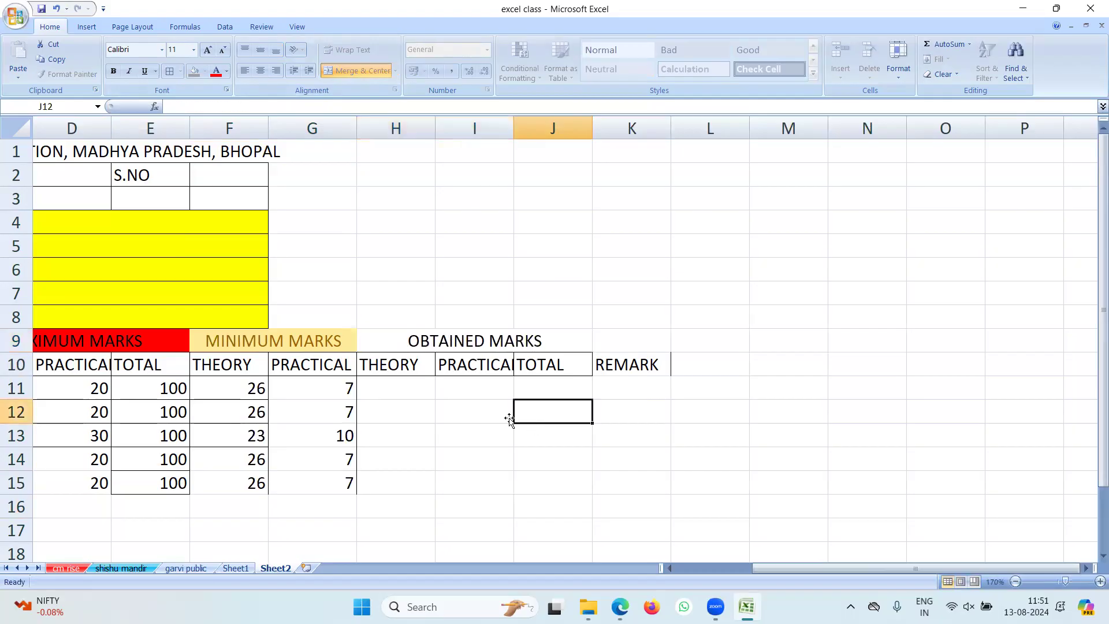
Step: Enter the obtained theory marks 51, 29, 42, 37 and 35 in H11:H15
left_click(403, 391)
type("51")
key("Return")
type("29")
key("Return")
type("42")
key("Return")
type("37")
key("Return")
type("35")
key("Return")
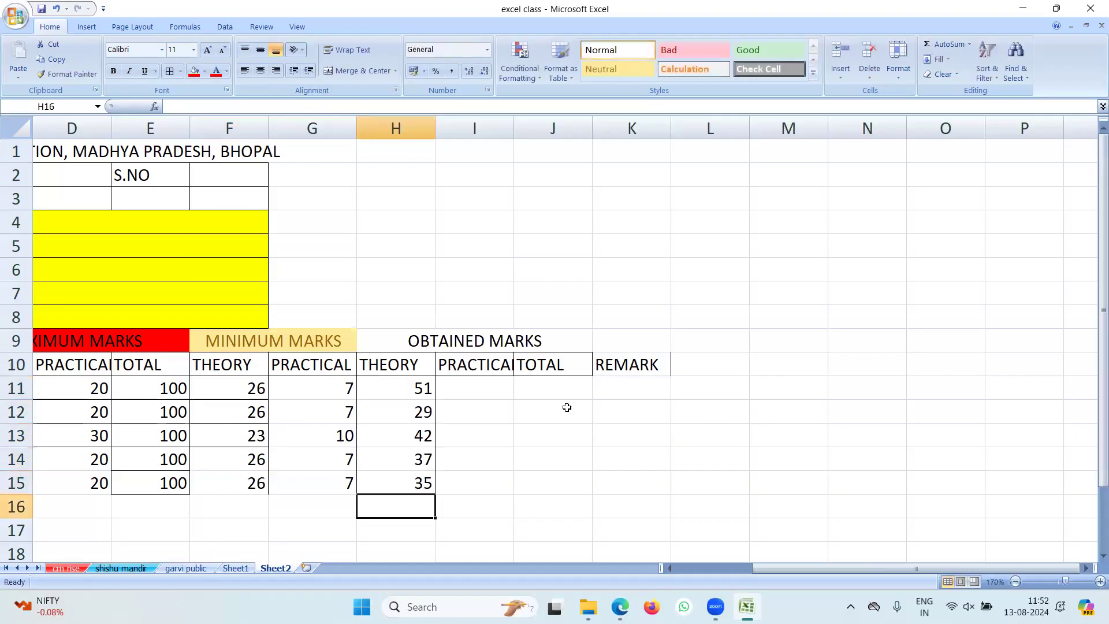
Step: Enter the obtained practical marks 20, 17, 28, 19 and 17 in I11:I15
left_click(493, 384)
type("20")
key("Return")
type("17")
key("Return")
type("2")
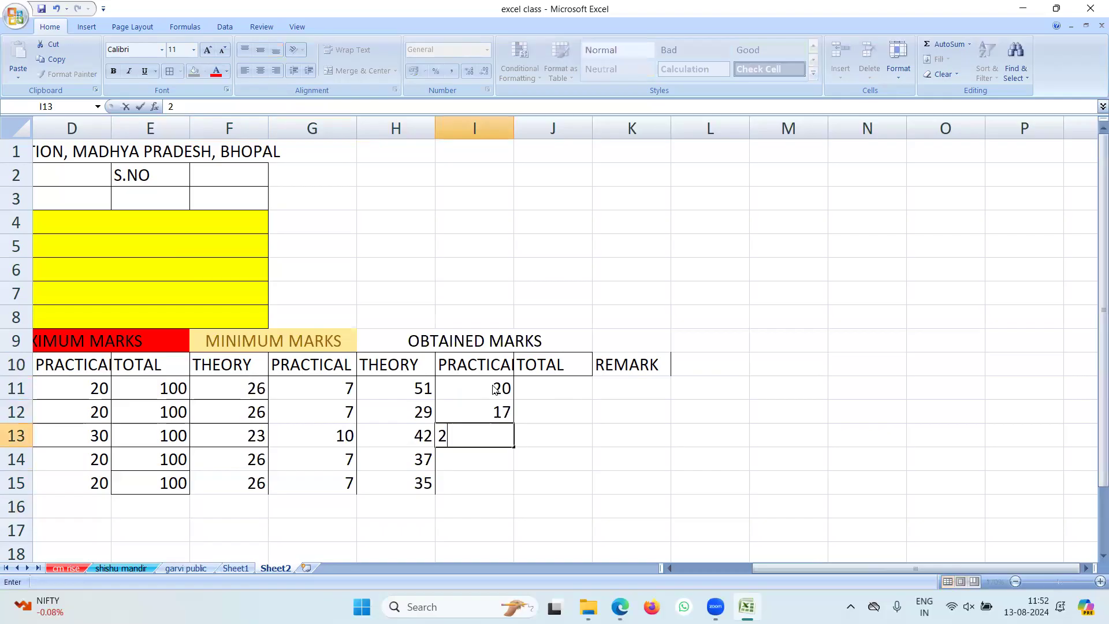
type("8")
key("Return")
type("19")
key("Return")
type("17")
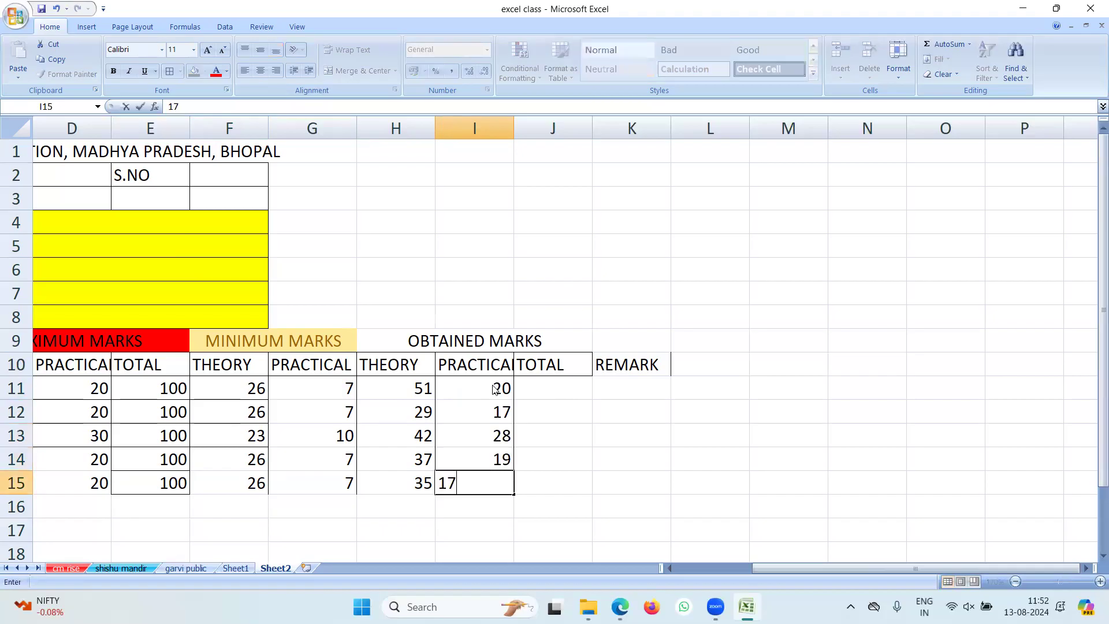
key("Return")
Step: Enter the obtained total formula =H11+I11 in J11 and fill it down through J15
left_click(542, 386)
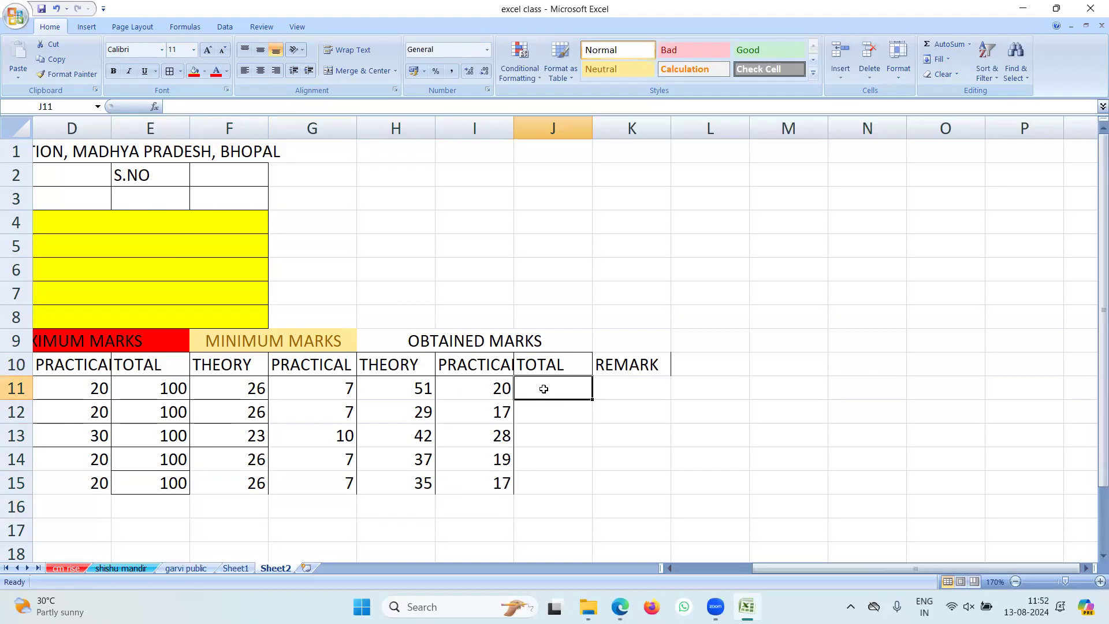
type("=")
left_click(401, 388)
type("+")
left_click(473, 388)
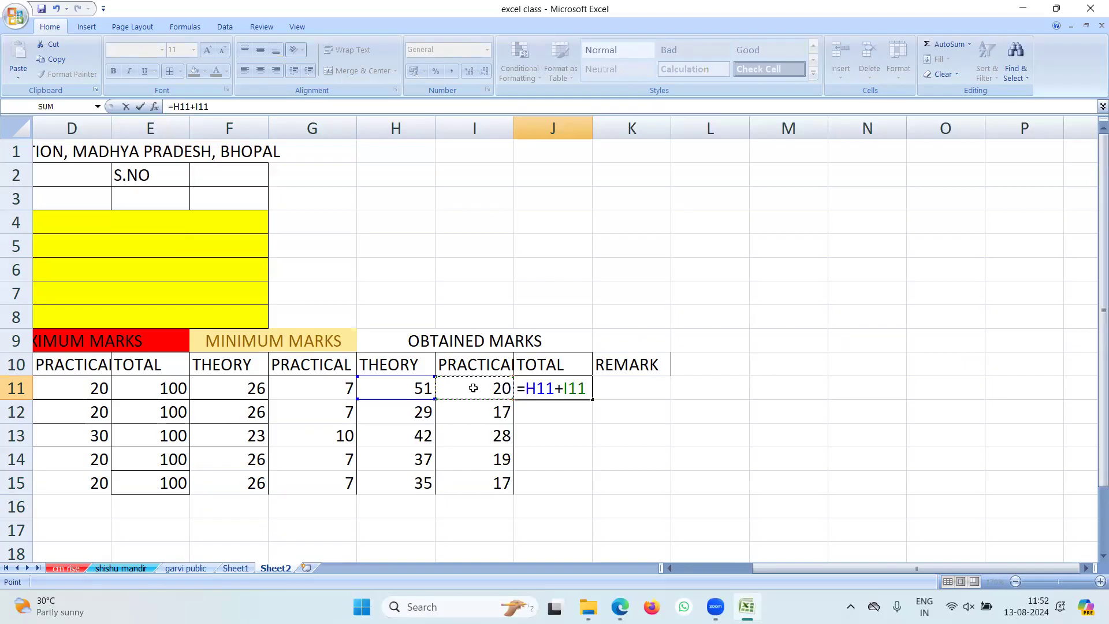
key("Return")
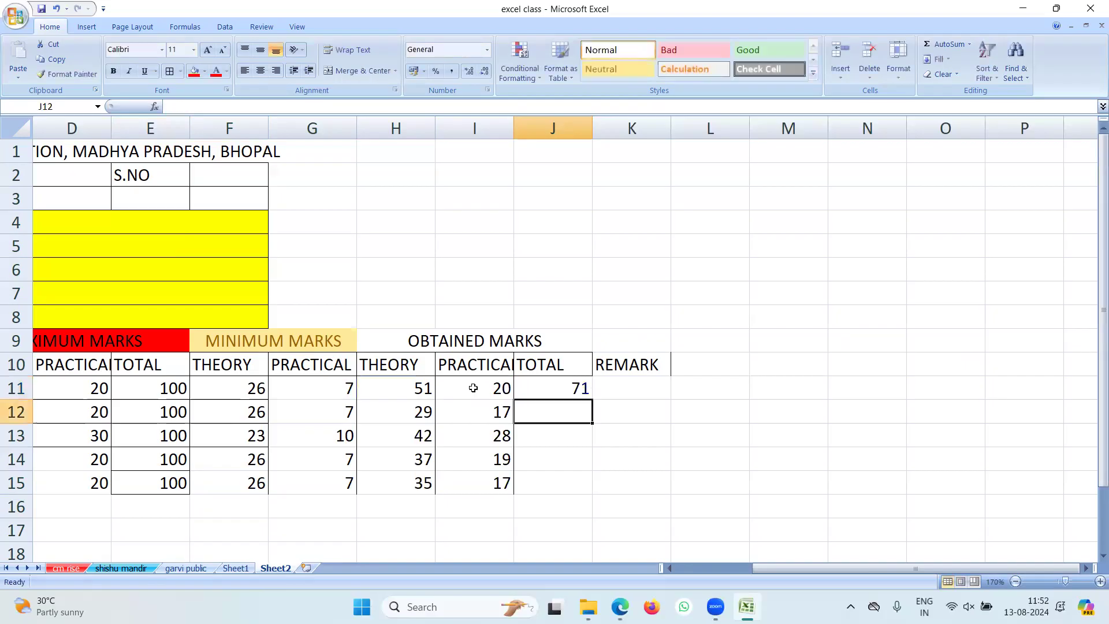
left_click(554, 387)
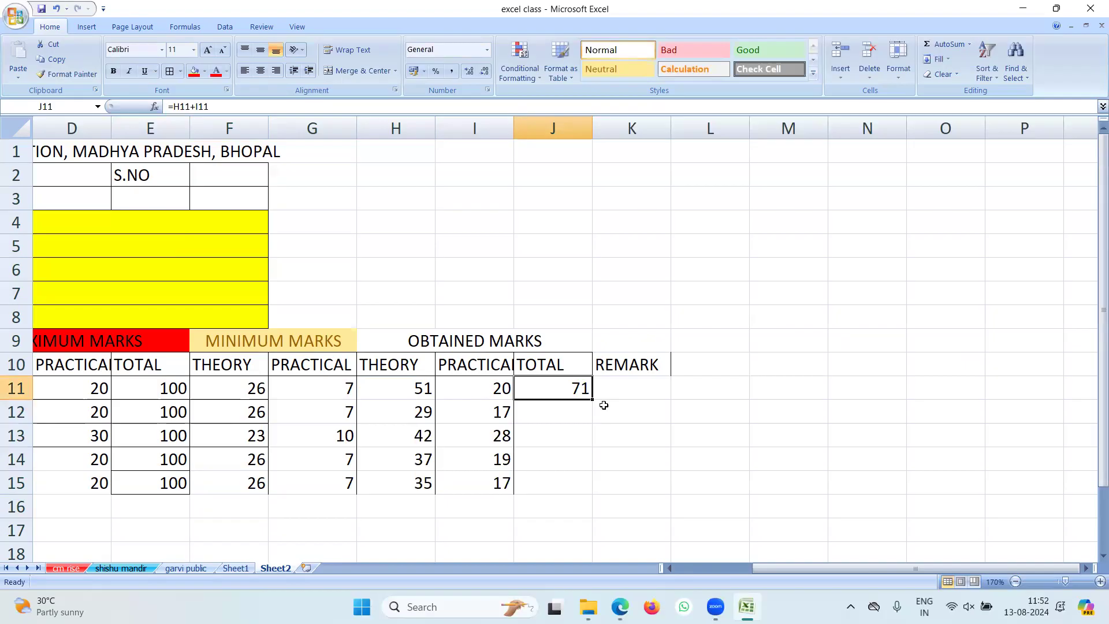
left_click_drag(593, 398, 592, 492)
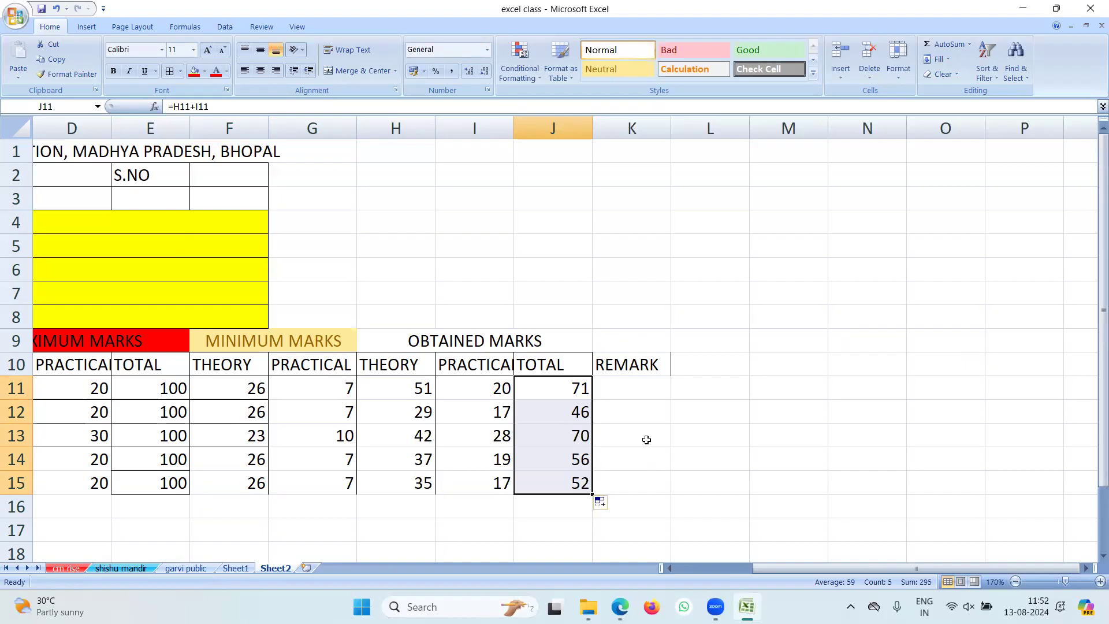
Step: Apply the Good cell style to the column headings in C10:K10, from THEORY to REMARK
left_click(1092, 556)
left_click(1091, 555)
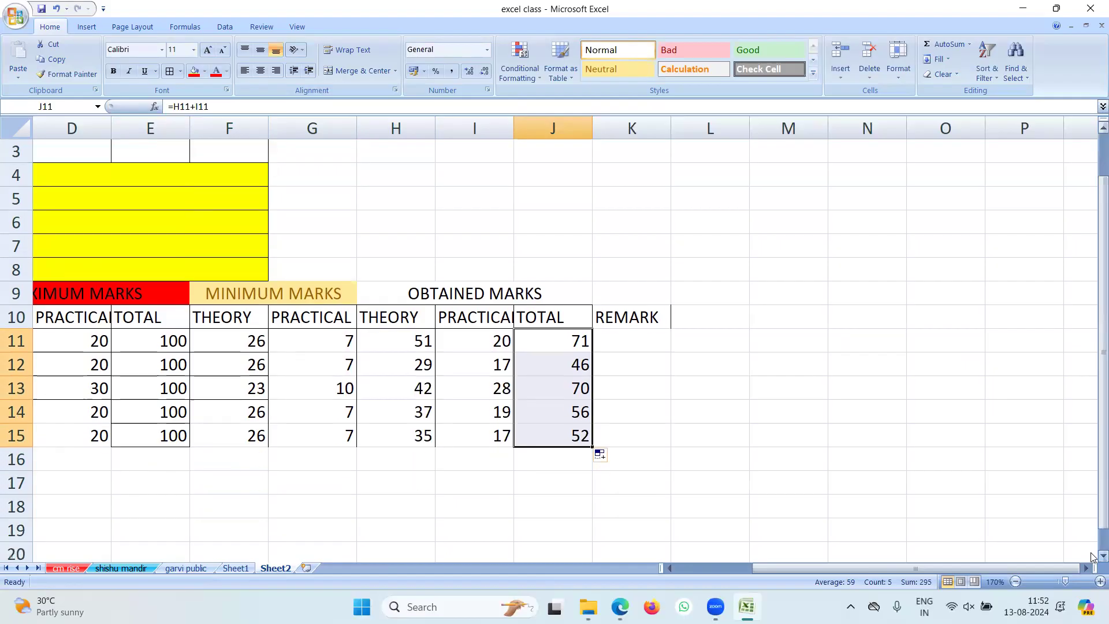
left_click(1092, 556)
left_click(1091, 556)
left_click(1091, 555)
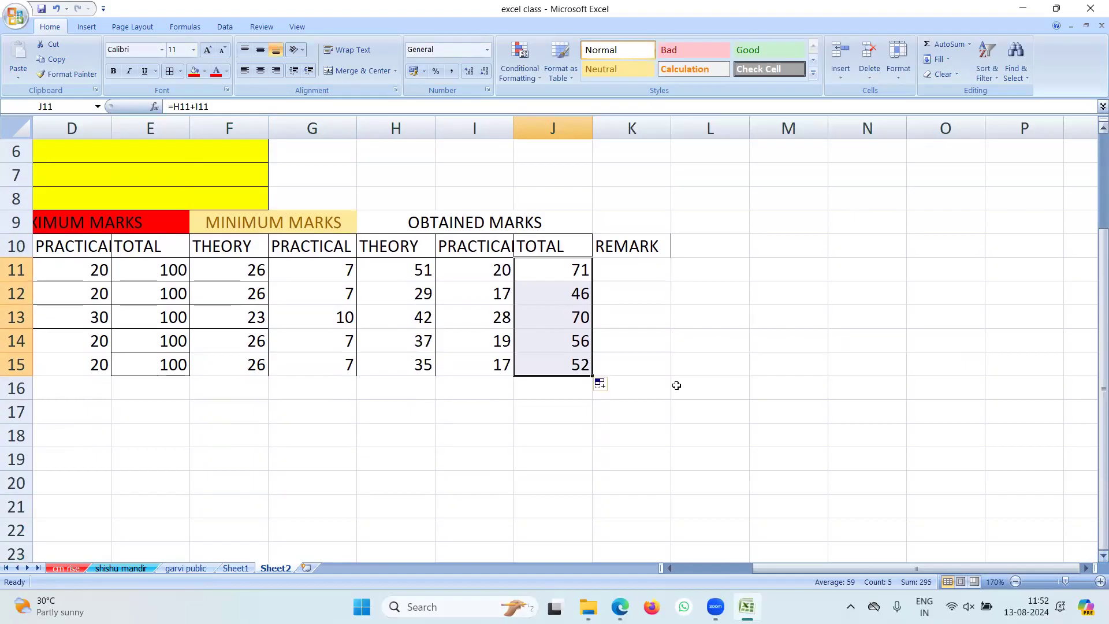
left_click(709, 388)
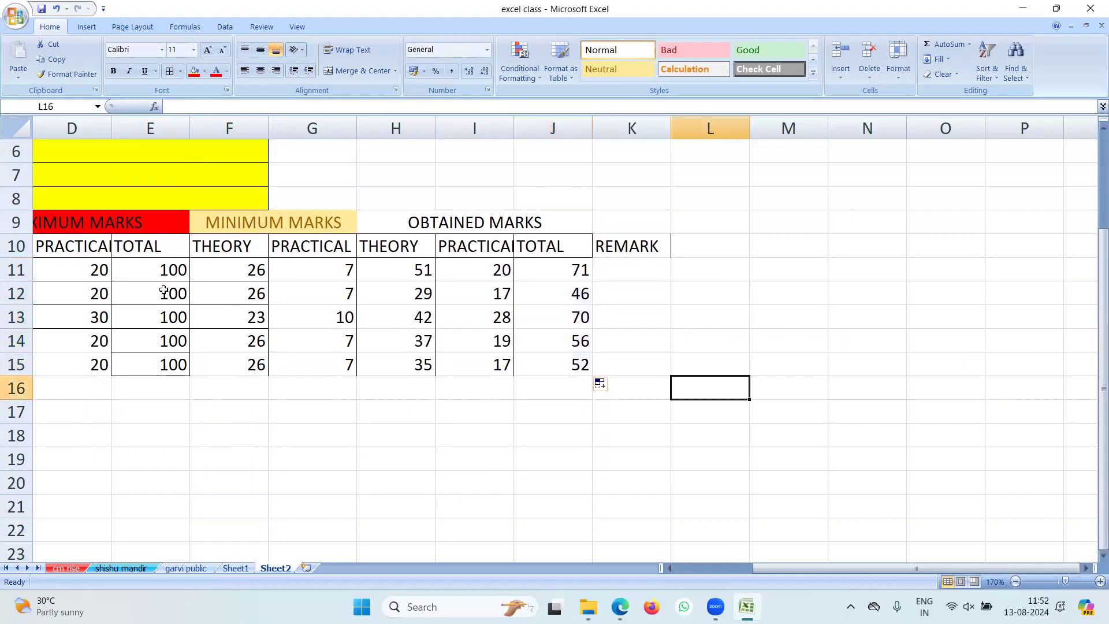
left_click(669, 569)
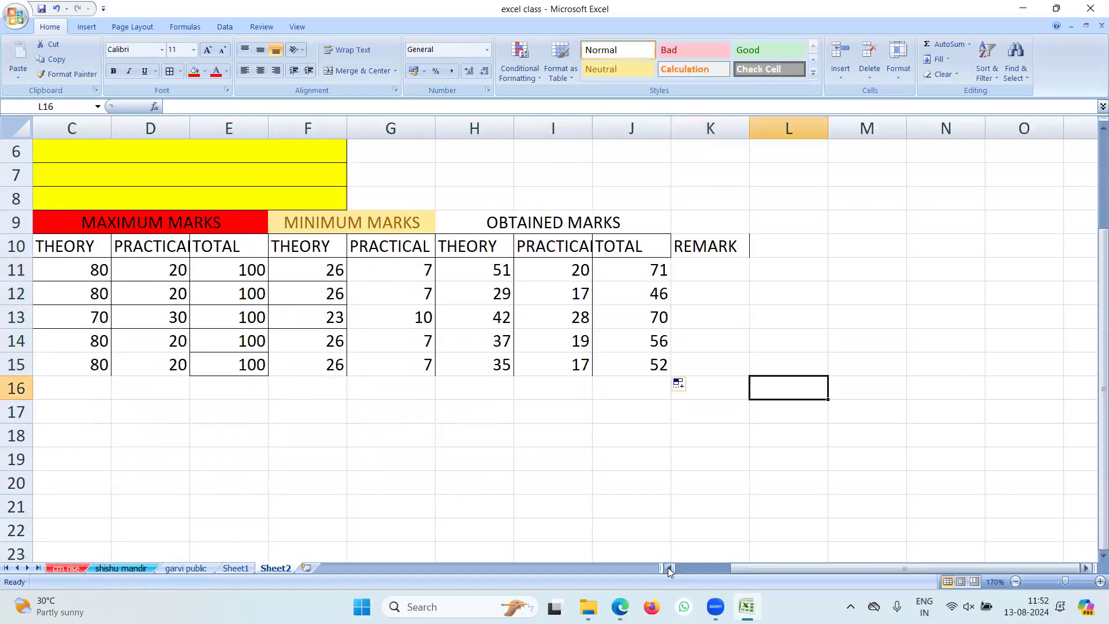
left_click(669, 569)
left_click(669, 569)
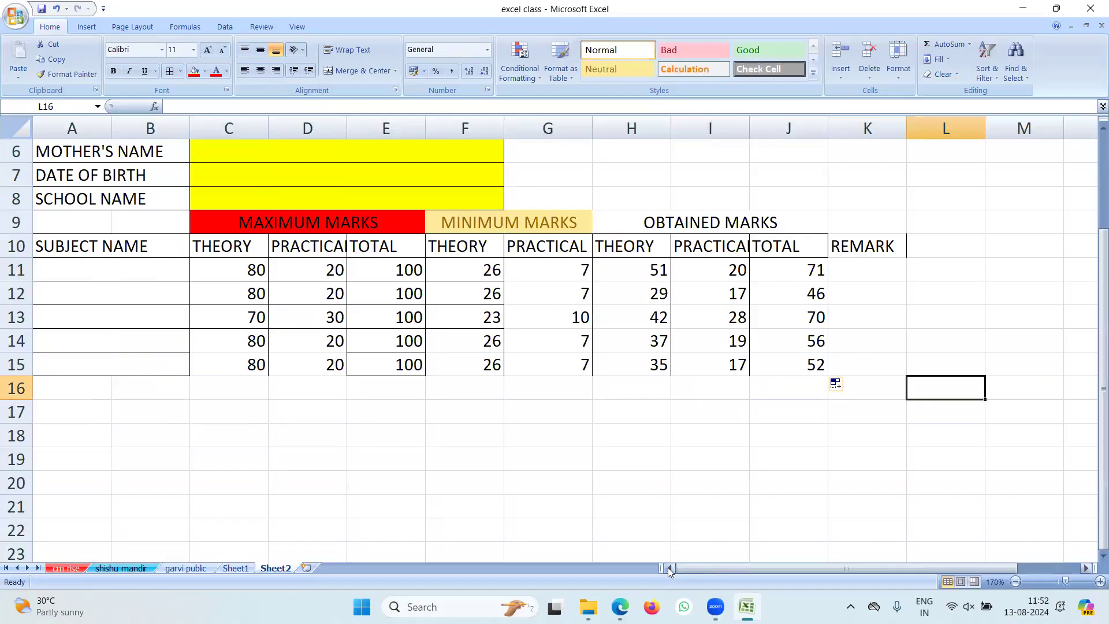
left_click_drag(875, 246, 243, 245)
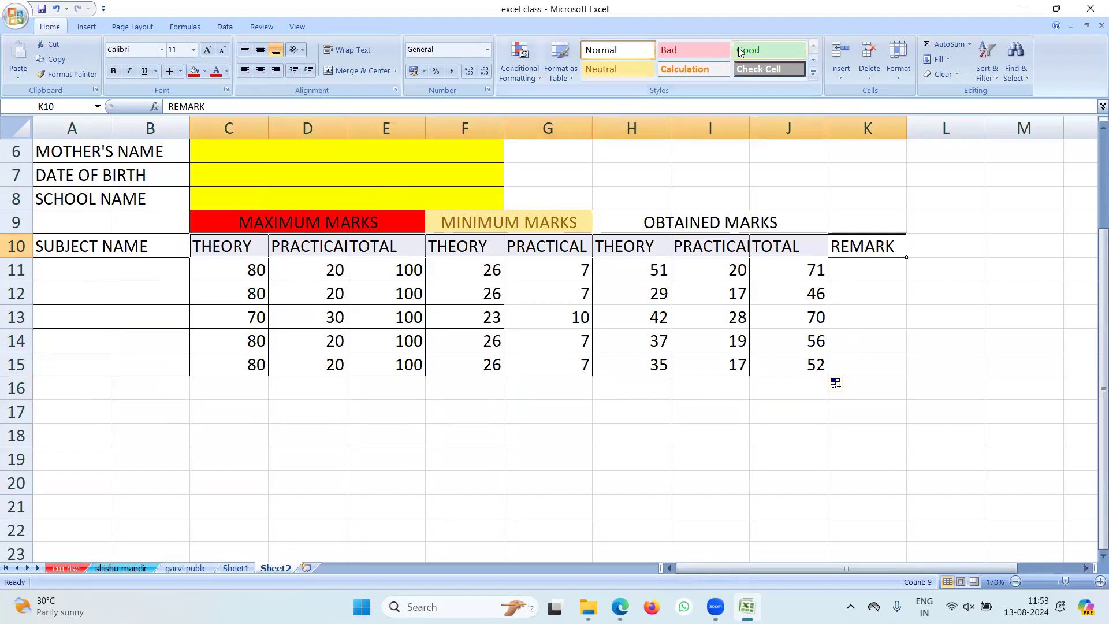
left_click(745, 51)
Step: Apply the Bad cell style to the marks group headings in C9:K9
left_click_drag(325, 221, 854, 223)
left_click(693, 50)
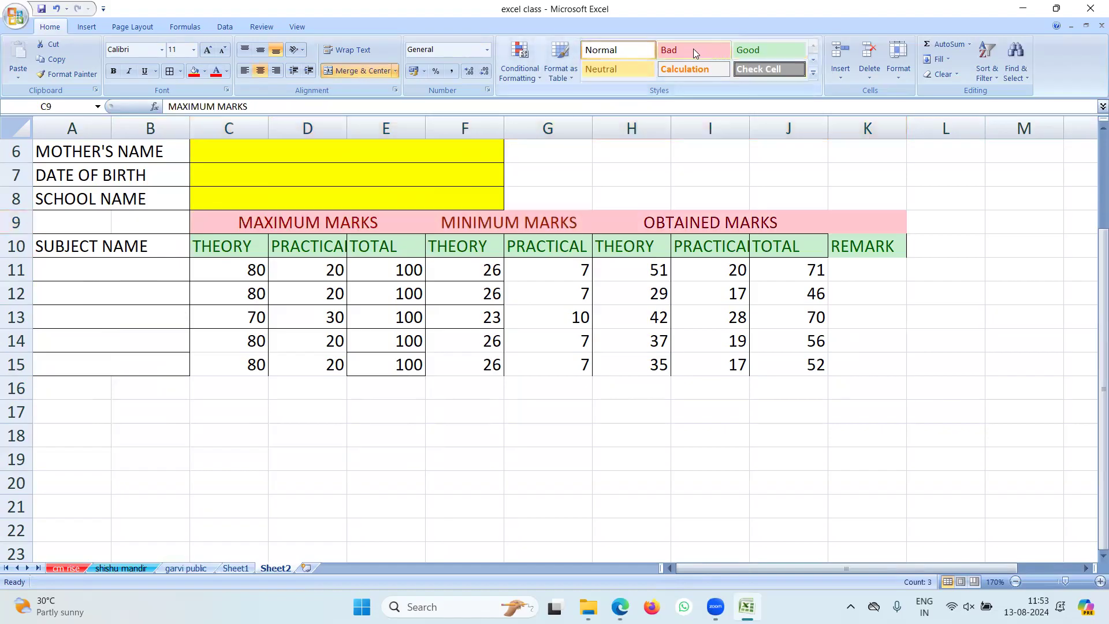
left_click(756, 311)
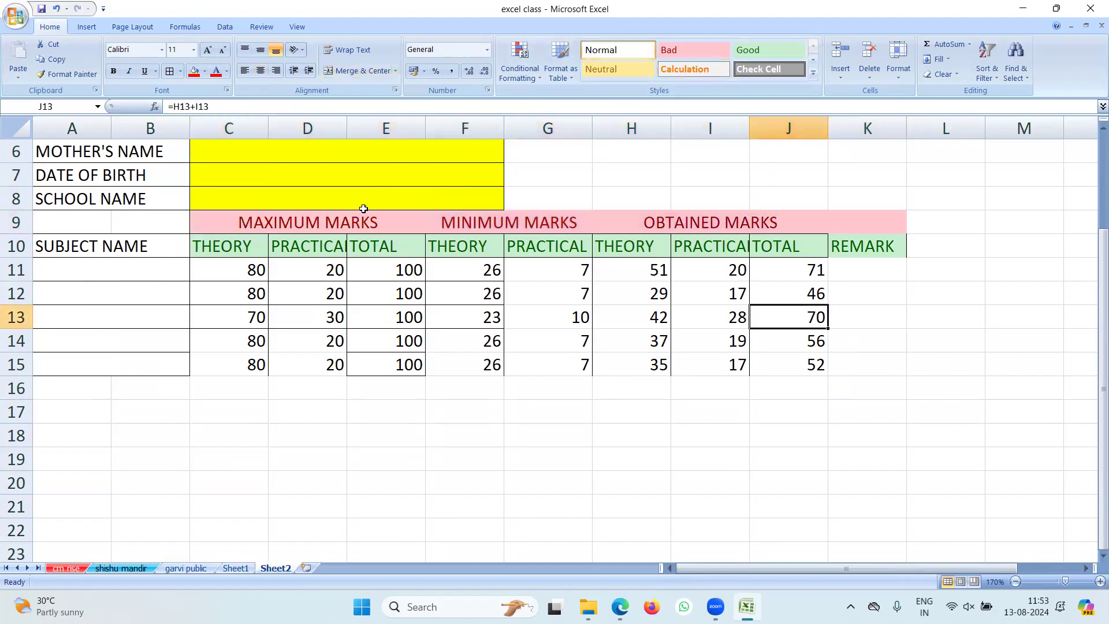
Step: Add borders to all cells of the marks group heading row C9:K9
left_click_drag(226, 226, 859, 222)
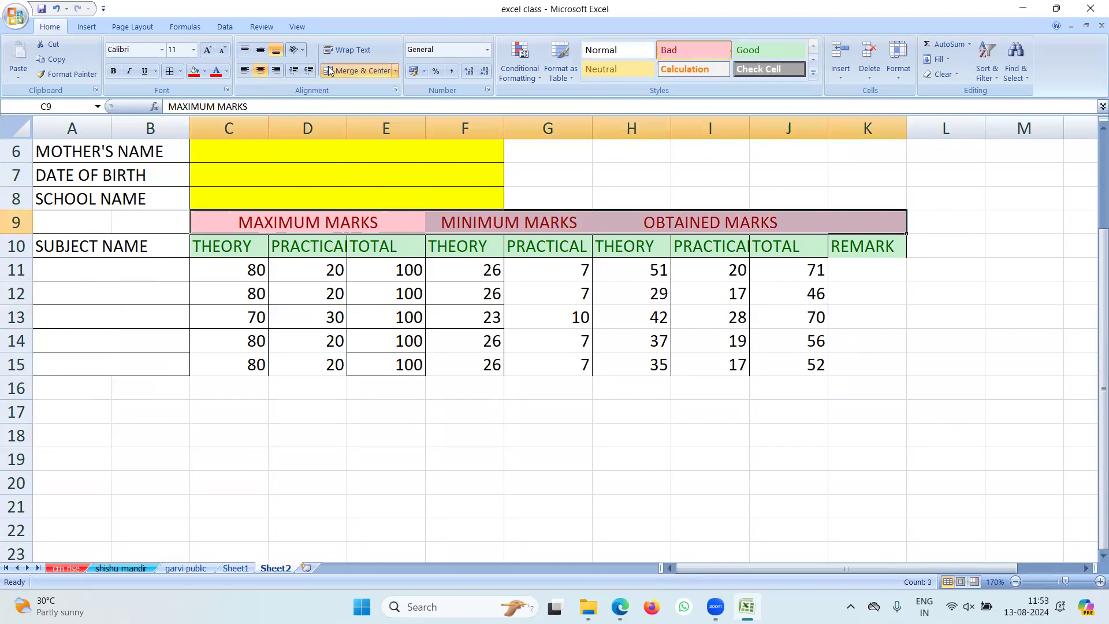
left_click(166, 75)
left_click(439, 312)
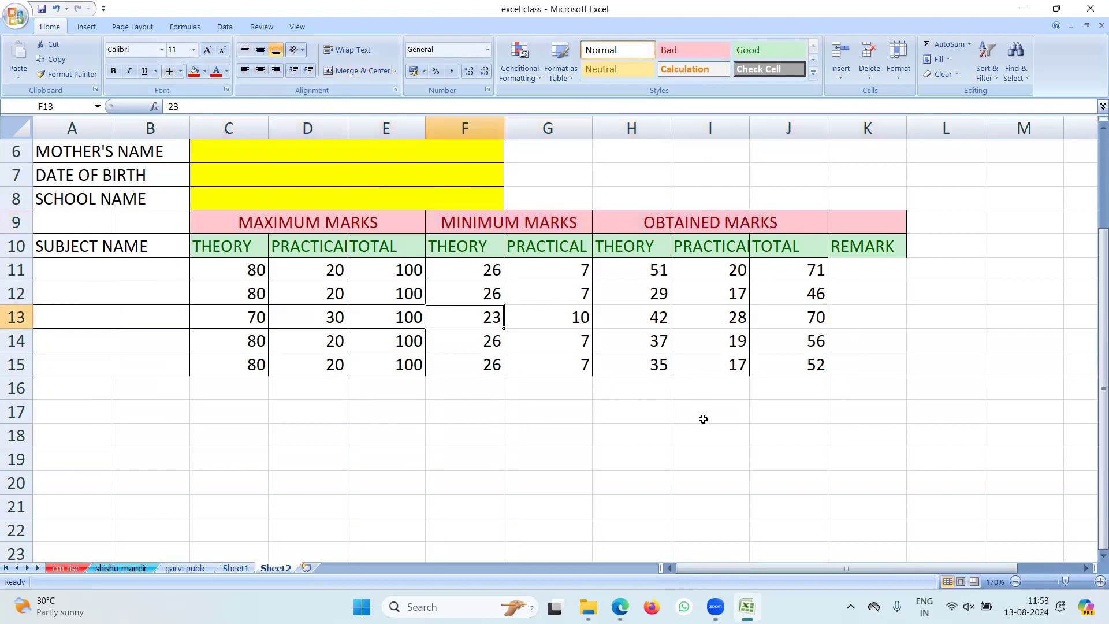
Step: Merge and center the REMARK heading across K9:K10
left_click_drag(860, 226, 863, 242)
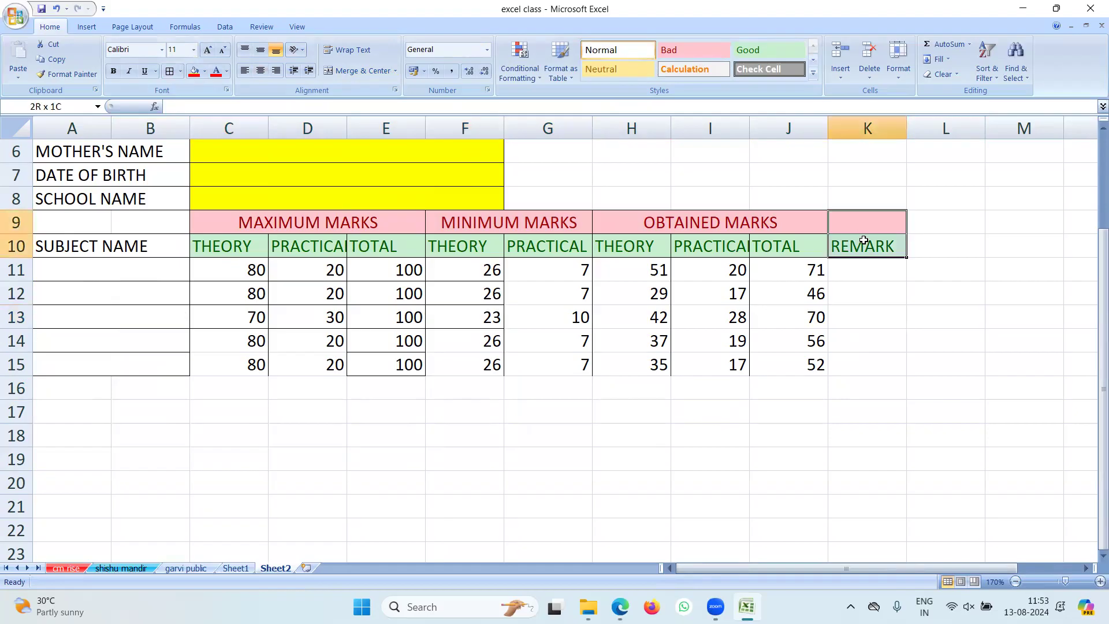
left_click(347, 71)
left_click(876, 361)
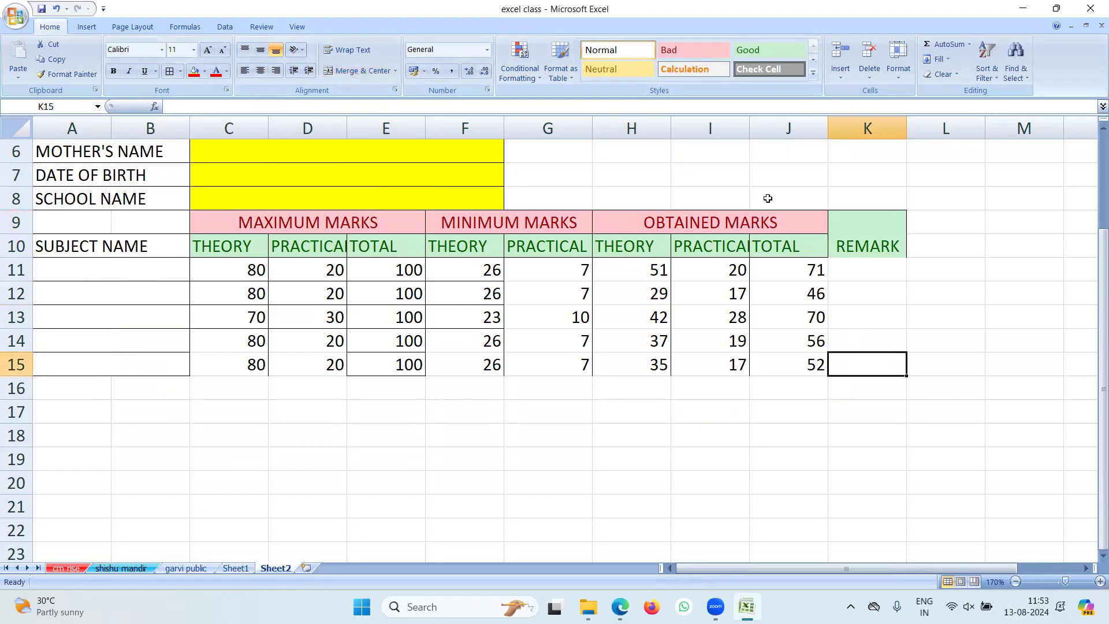
Step: Apply the Neutral cell style to the maximum marks in C11:E15 and the Bad style to the minimum marks in F11:G15
left_click(234, 272)
left_click_drag(337, 293, 382, 365)
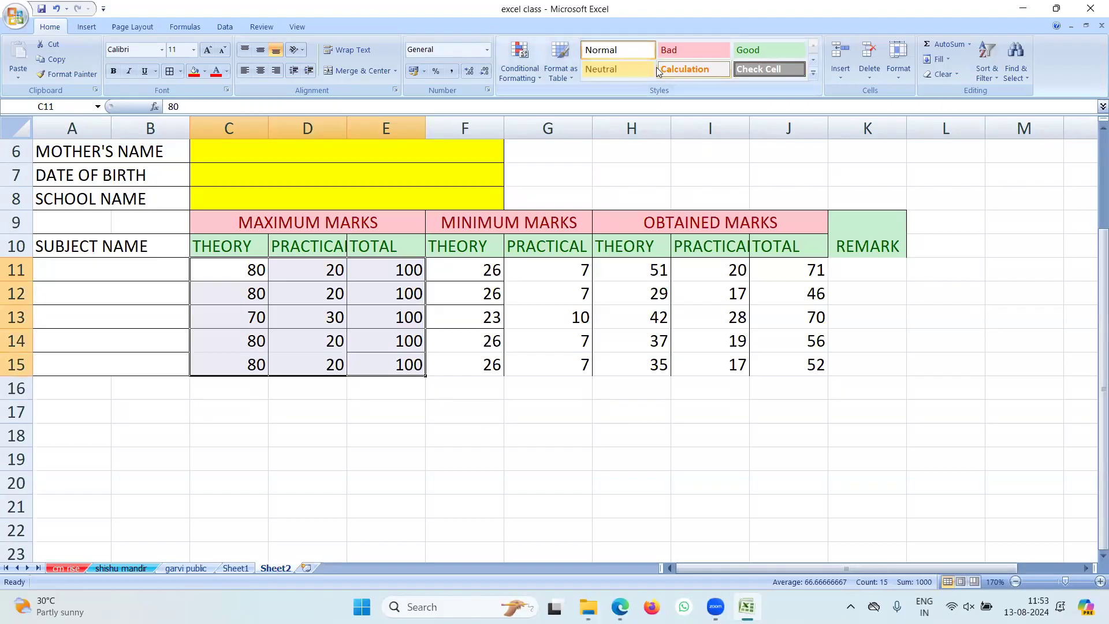
left_click(615, 70)
left_click_drag(452, 272, 558, 358)
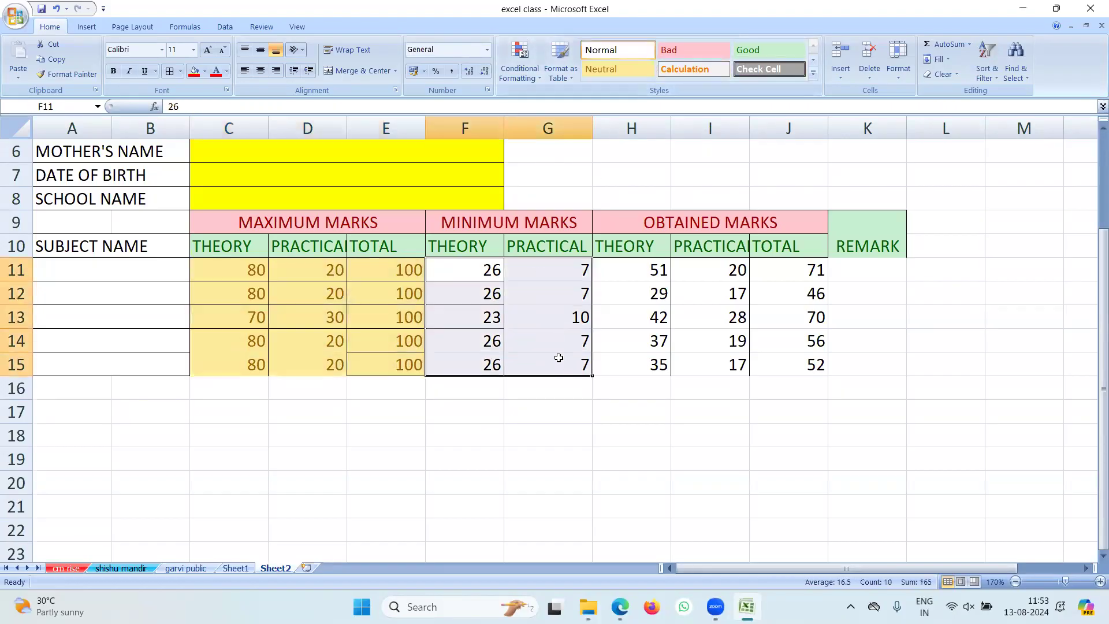
left_click(692, 50)
Step: Apply a pale yellow cell style to the obtained marks in H11:J15
left_click_drag(635, 262, 787, 364)
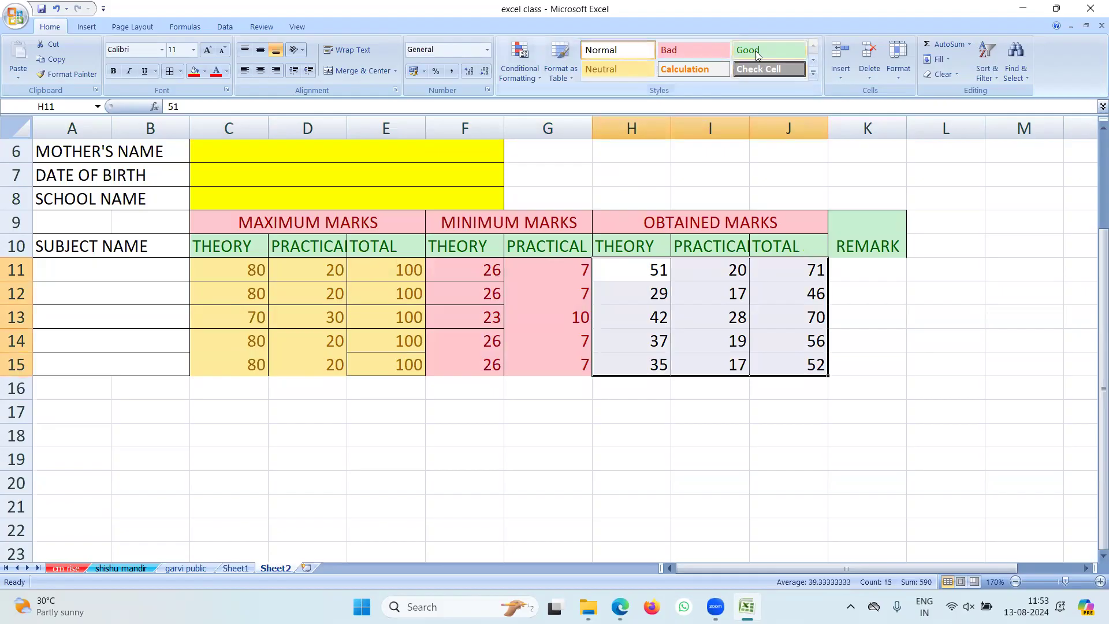
left_click(814, 60)
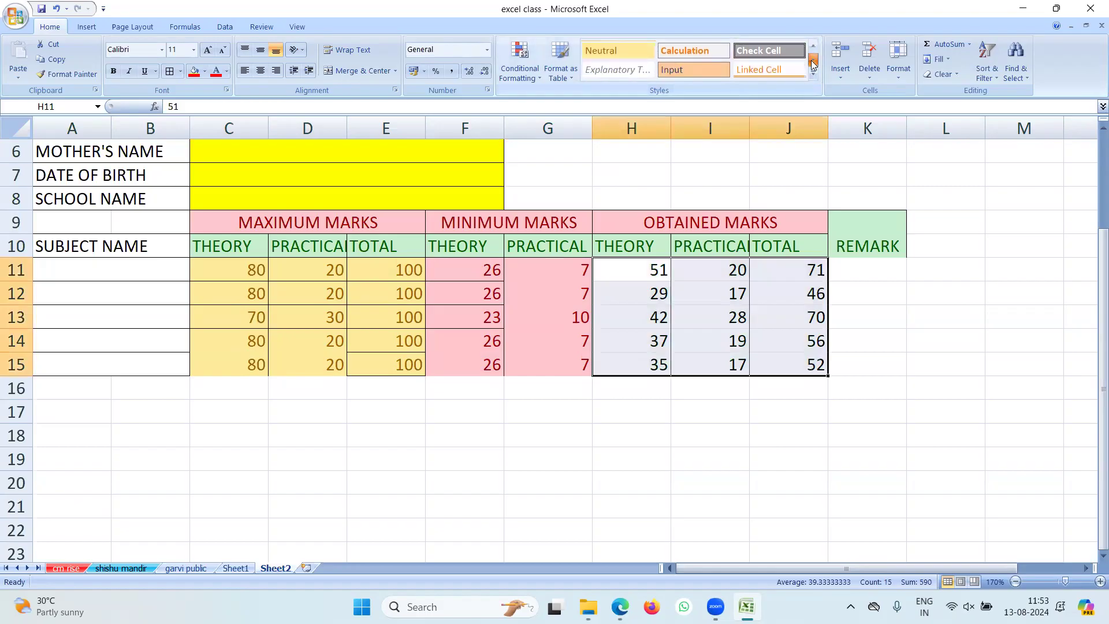
left_click(619, 70)
left_click(890, 312)
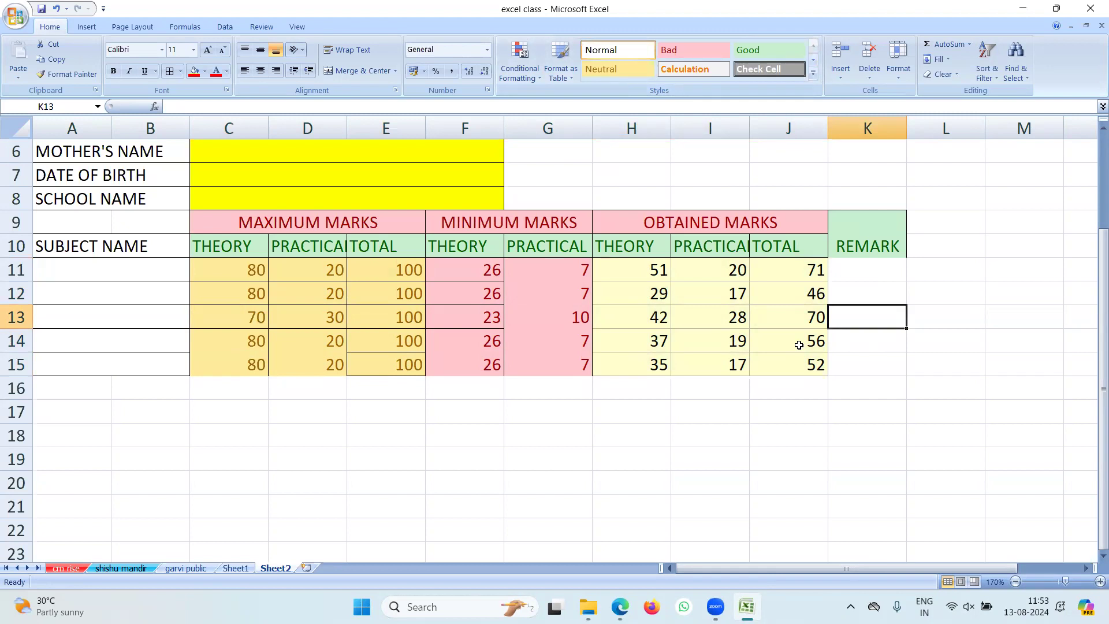
Step: Enter the first three subject names, HINDI, ENGLISH and GEOGRAPHY, in rows 11 to 13 under SUBJECT NAME
left_click(111, 271)
type("HINDI")
key("Return")
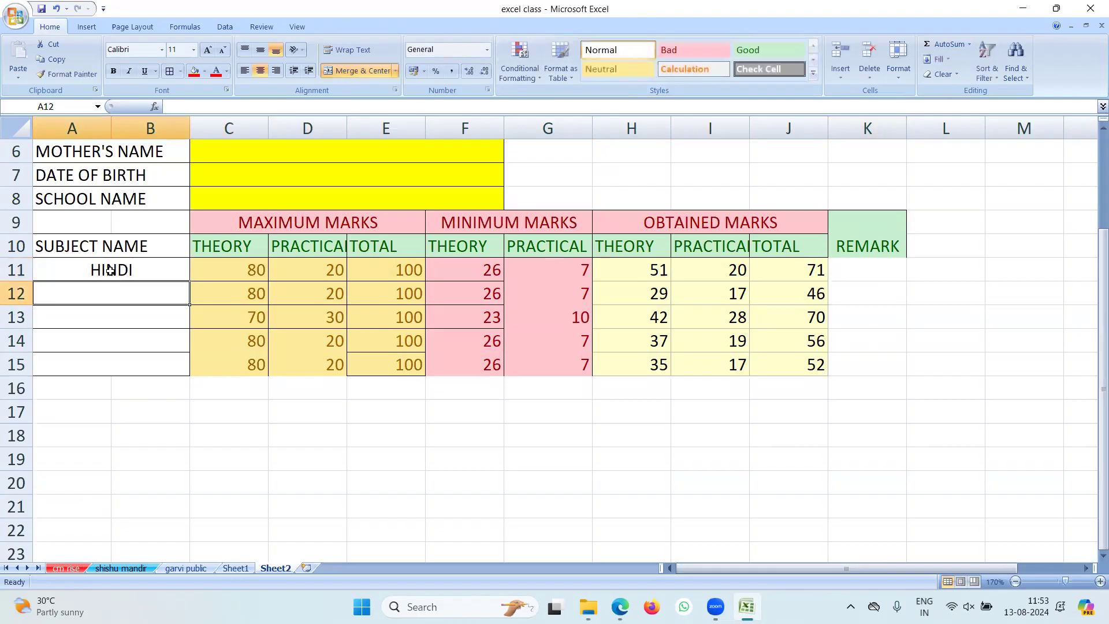
type("ENGLISH")
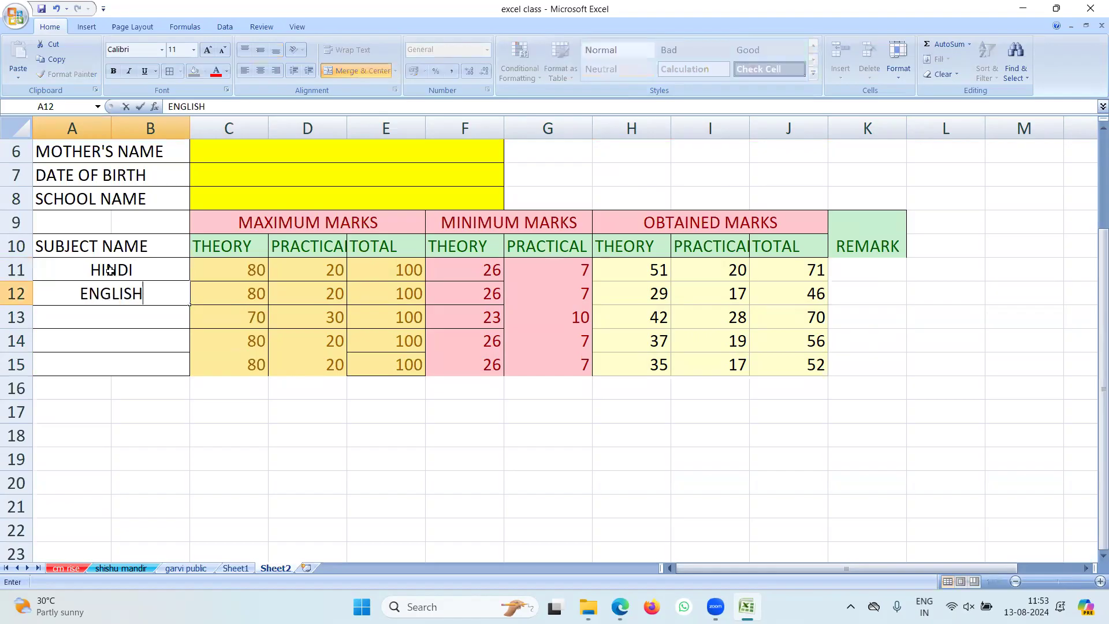
key("Return")
type("GEOGR")
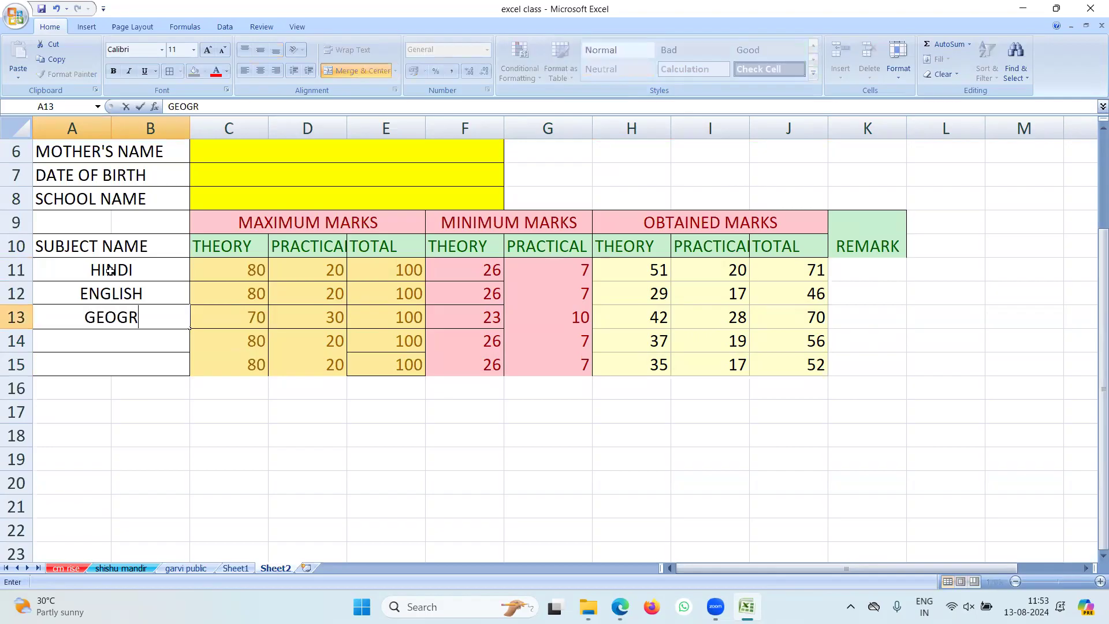
type("APHY")
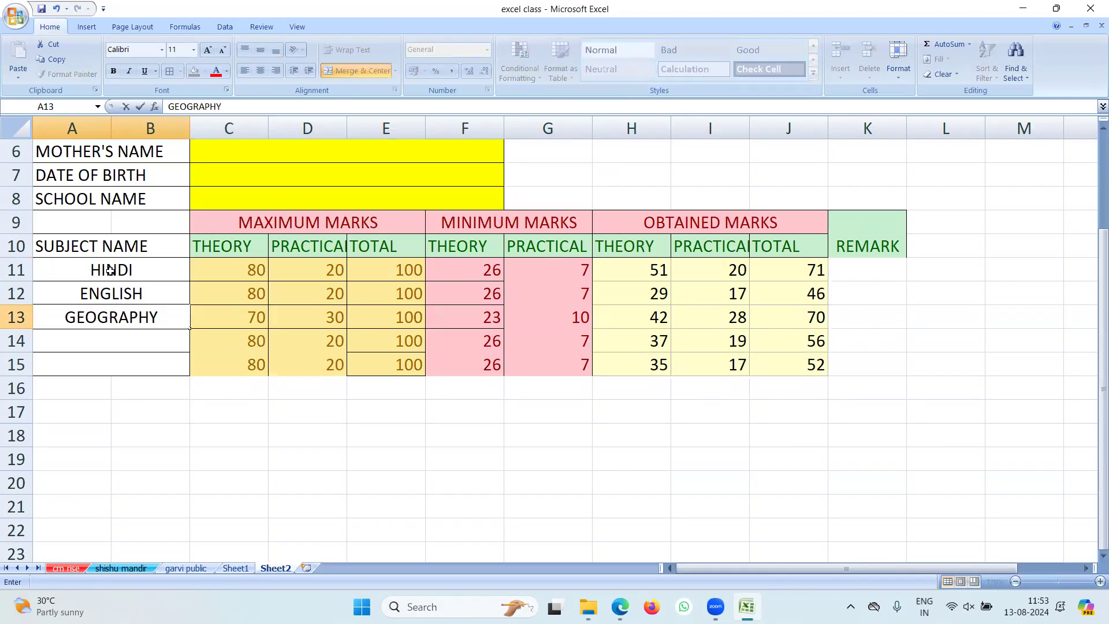
key("Return")
Step: Enter POLITICAL SCIENCE and ECONOMICS as the subject names in rows 14 and 15
type("POLI")
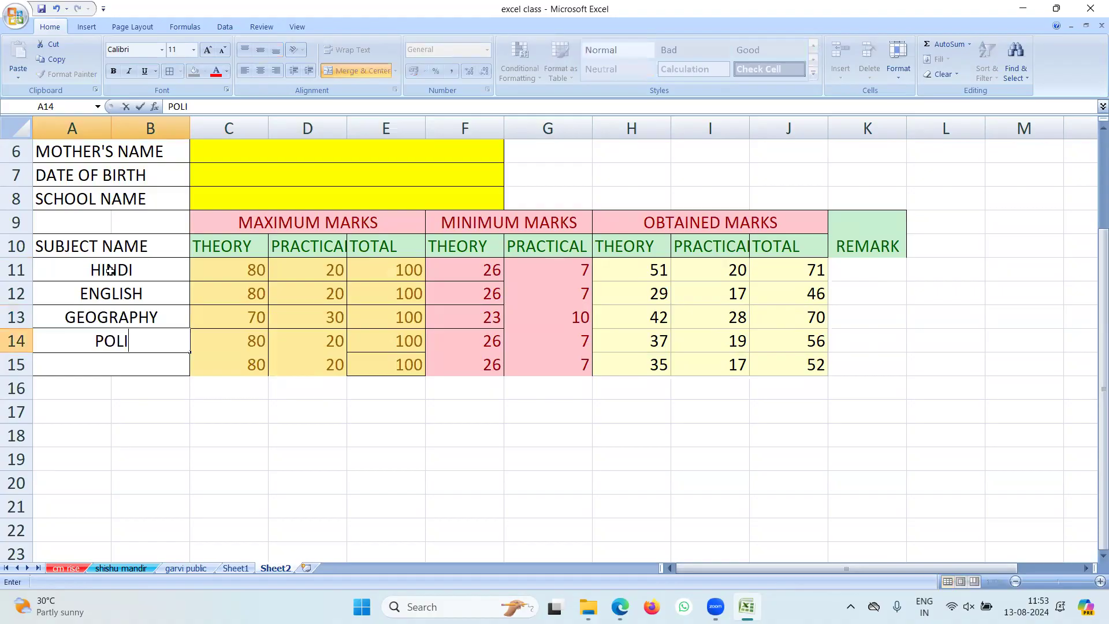
type("TICAL SCI")
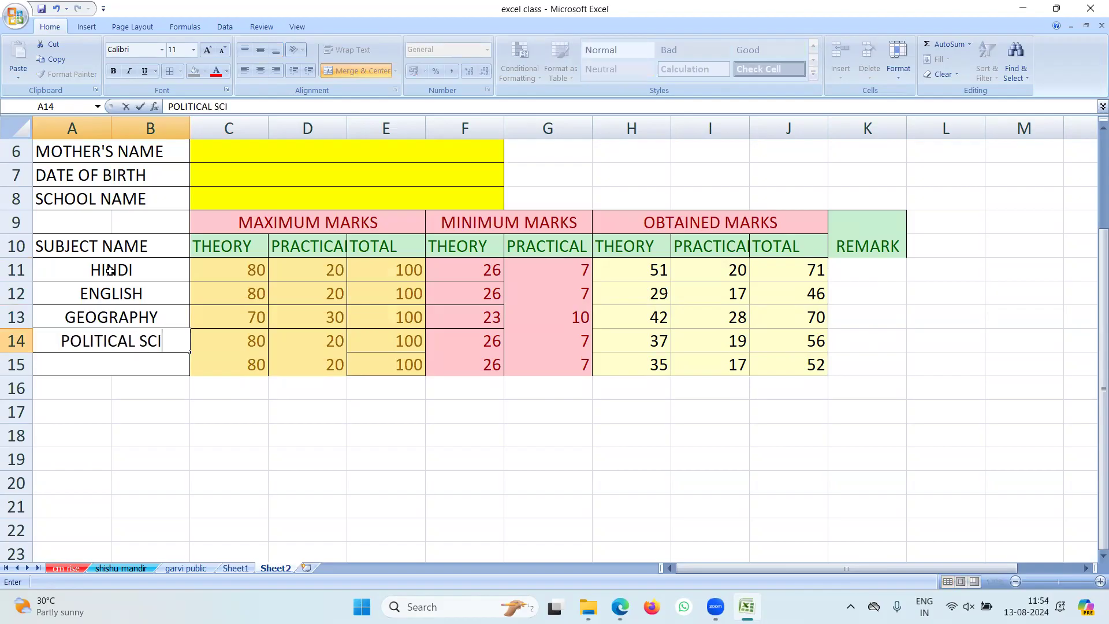
type("ECNE")
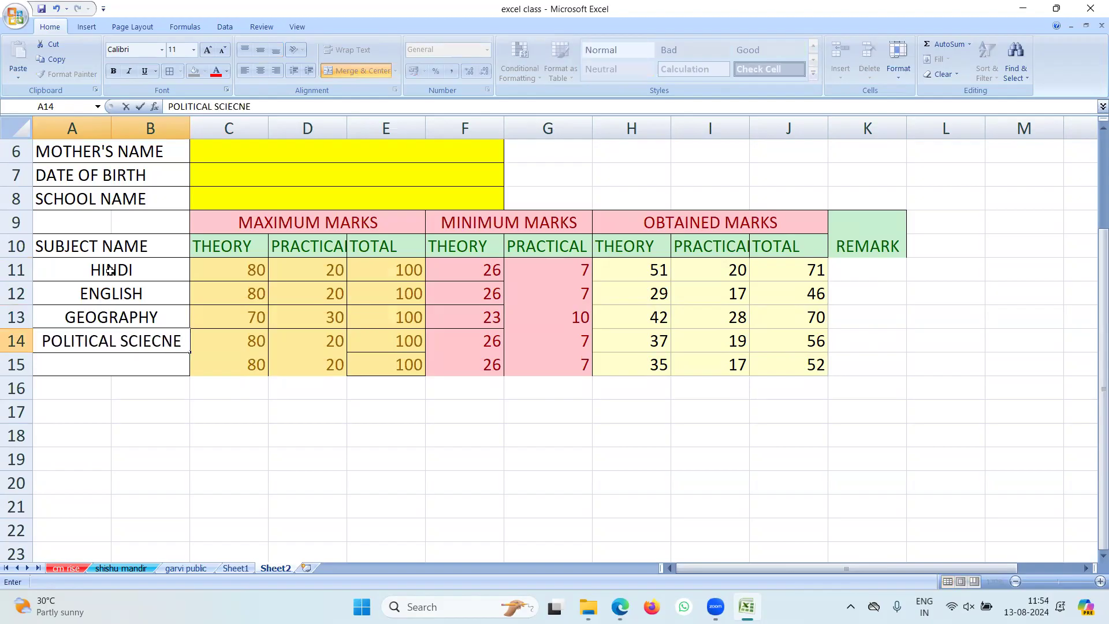
key("BackSpace")
key("BackSpace")
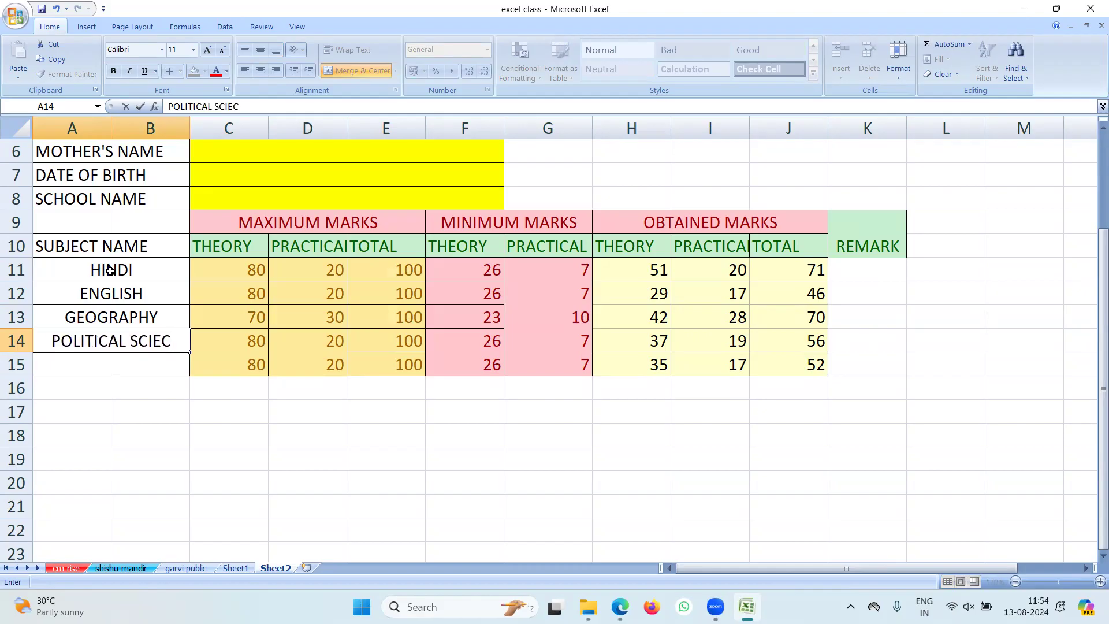
key("BackSpace")
type("NCE")
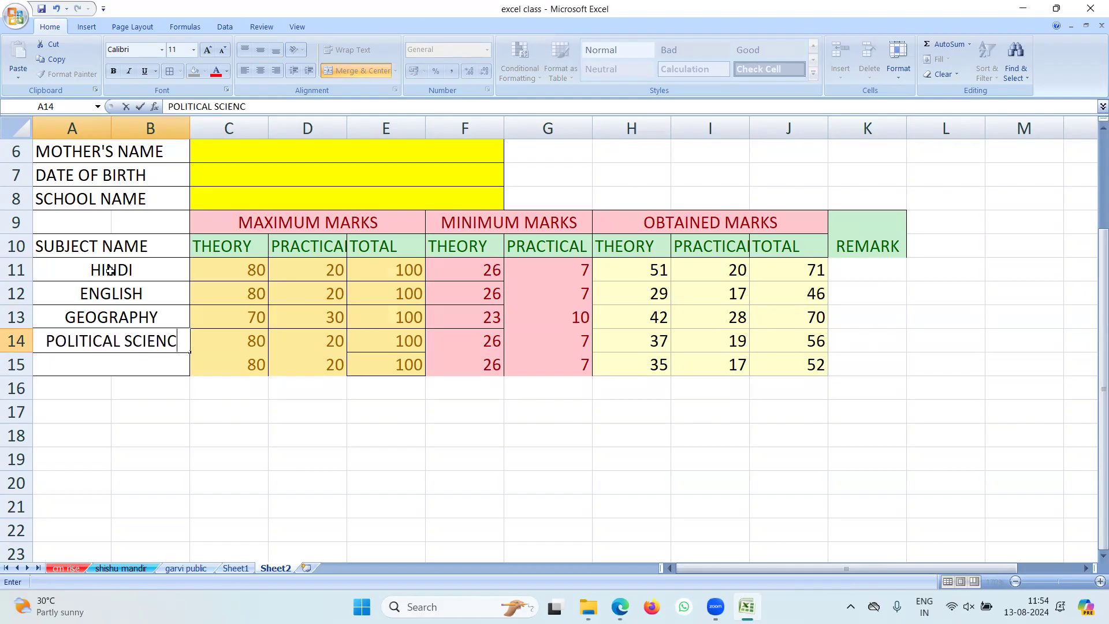
key("Return")
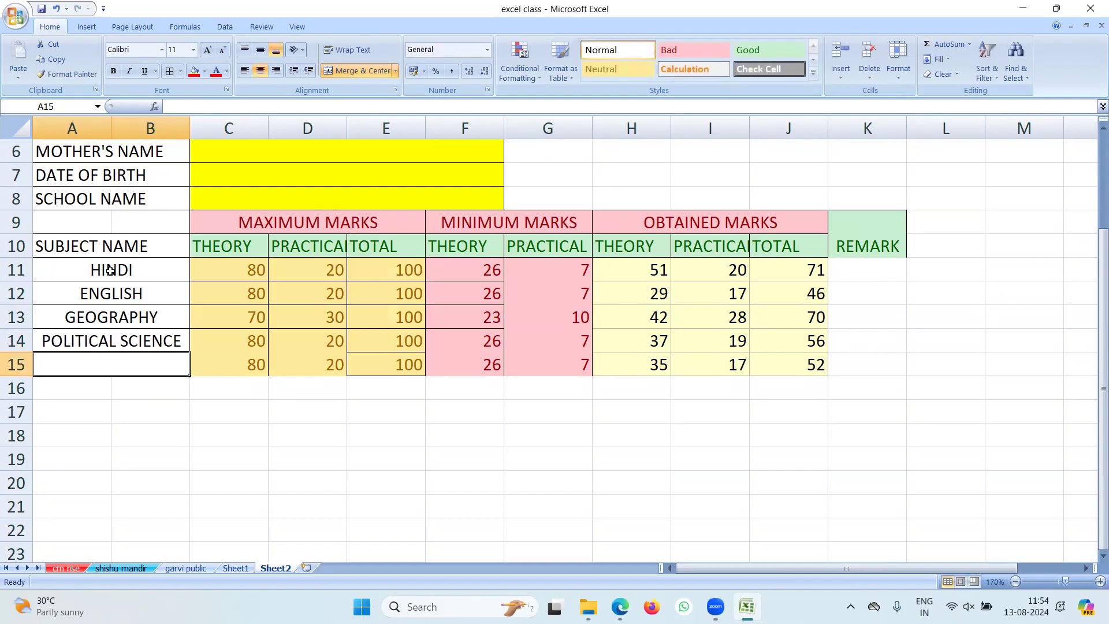
type("ECONOMICS")
key("Return")
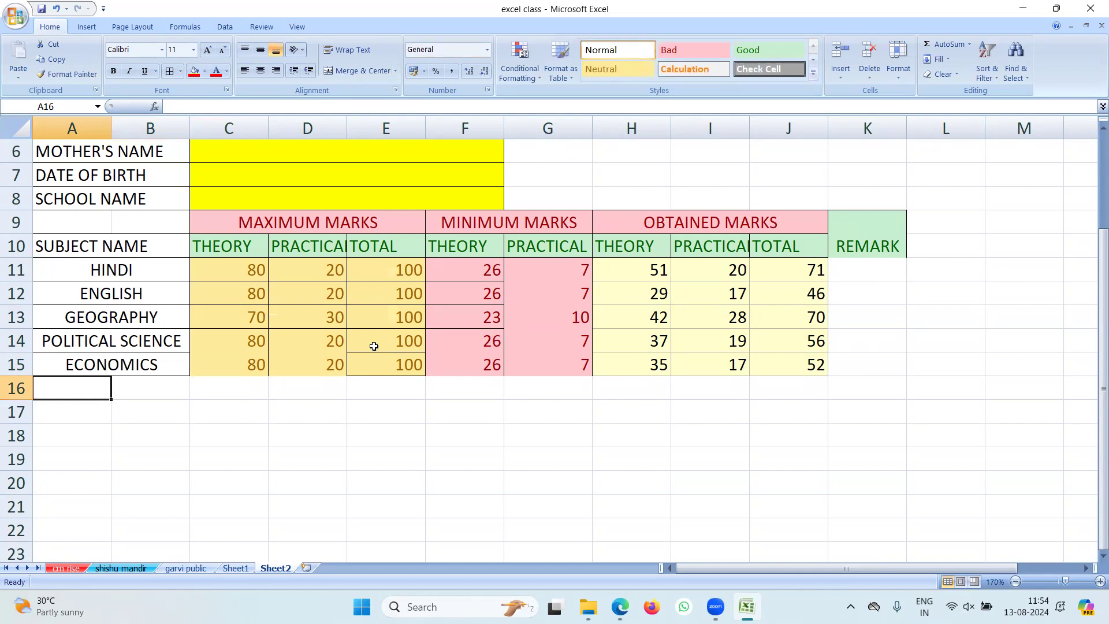
Step: Left-align the subject names in rows 11 to 15, from HINDI to ECONOMICS
left_click(1015, 582)
left_click(1015, 582)
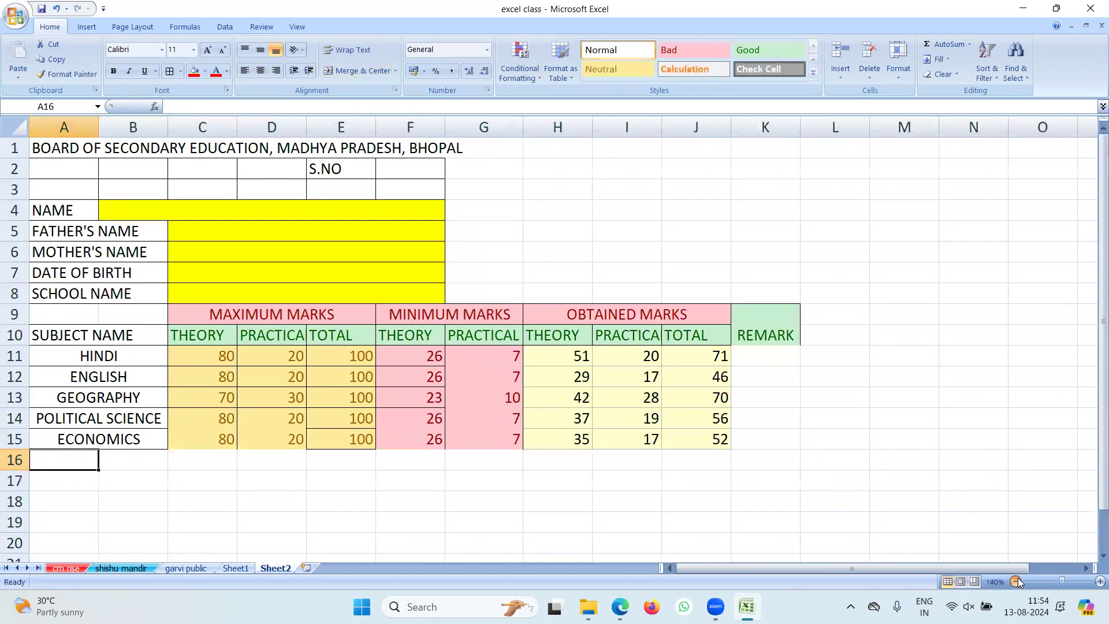
left_click(1015, 581)
left_click(1015, 581)
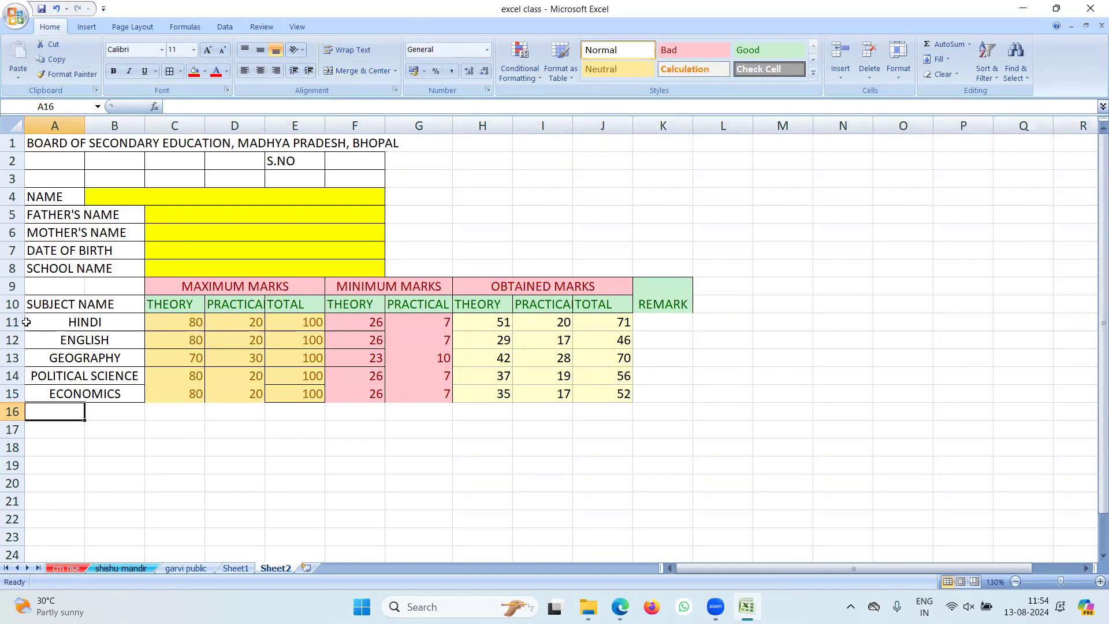
left_click_drag(81, 323, 77, 393)
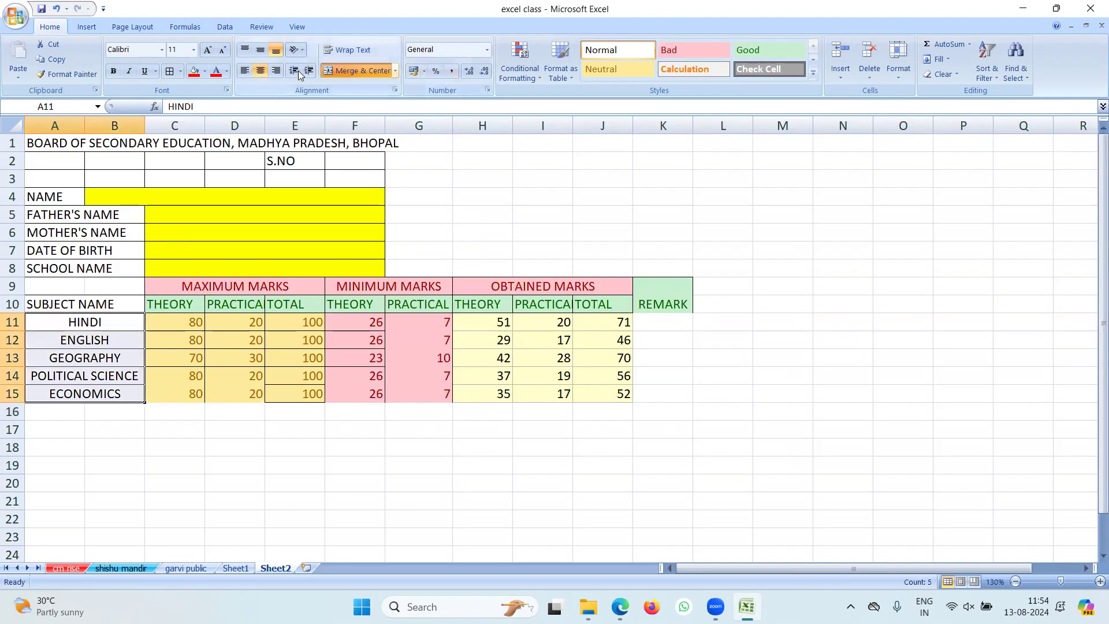
left_click(245, 70)
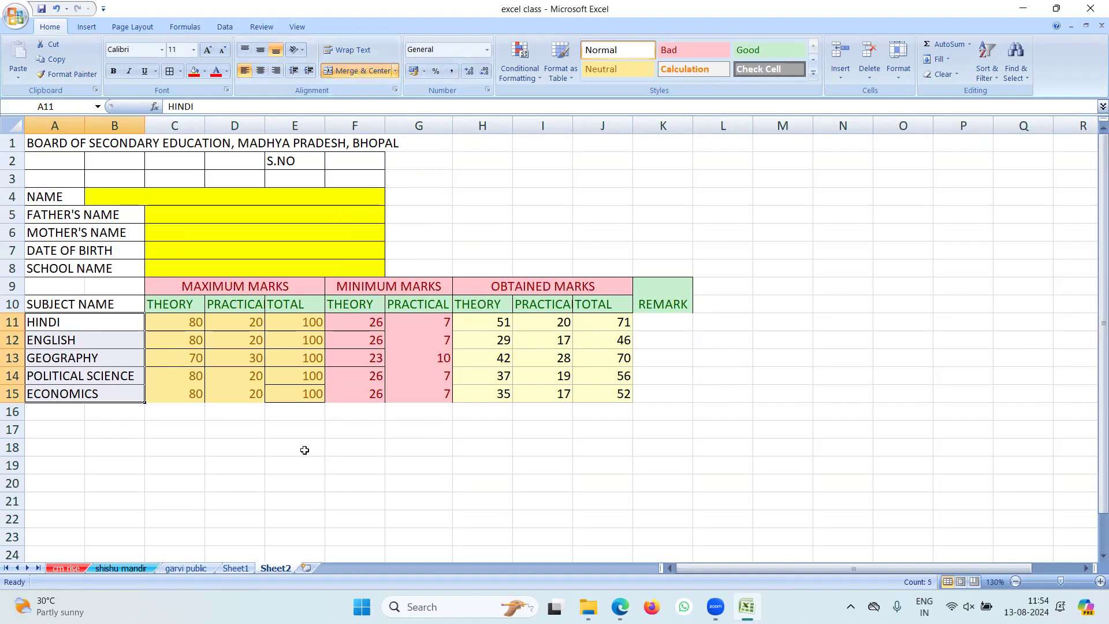
Step: Try left alignment on the minimum practical marks in G11:G15 and return them to right alignment
left_click_drag(181, 321, 623, 393)
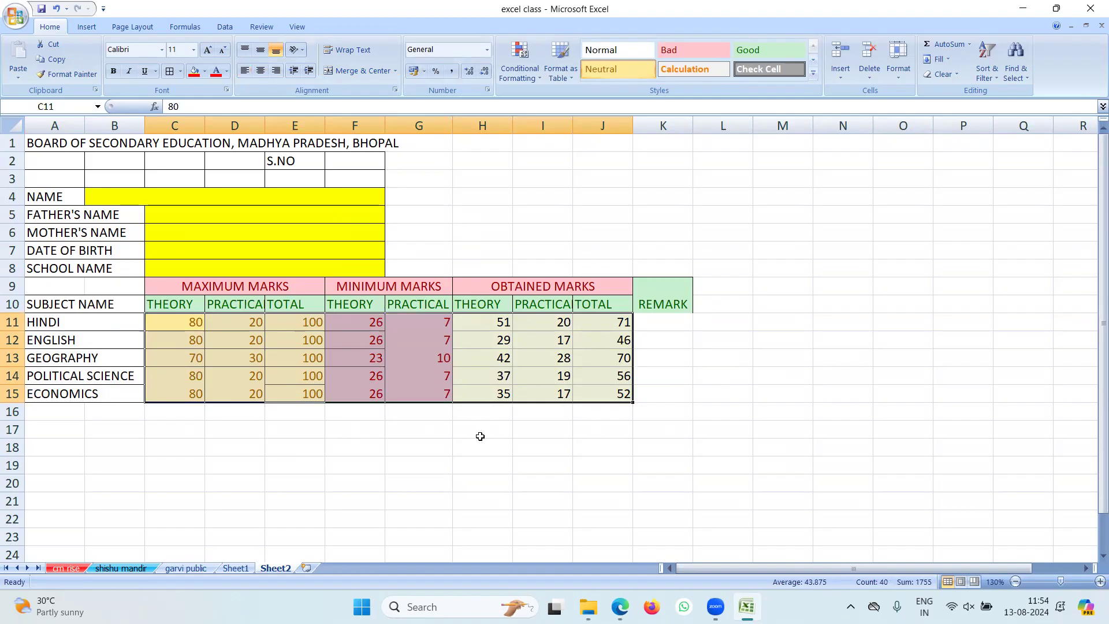
left_click(442, 325)
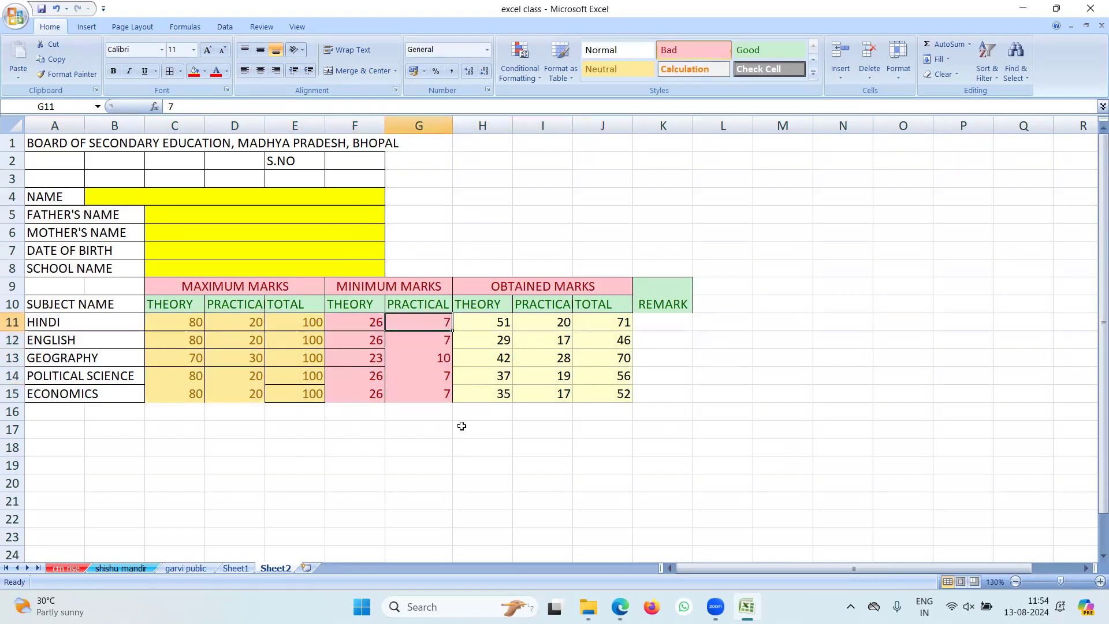
left_click_drag(436, 321, 441, 389)
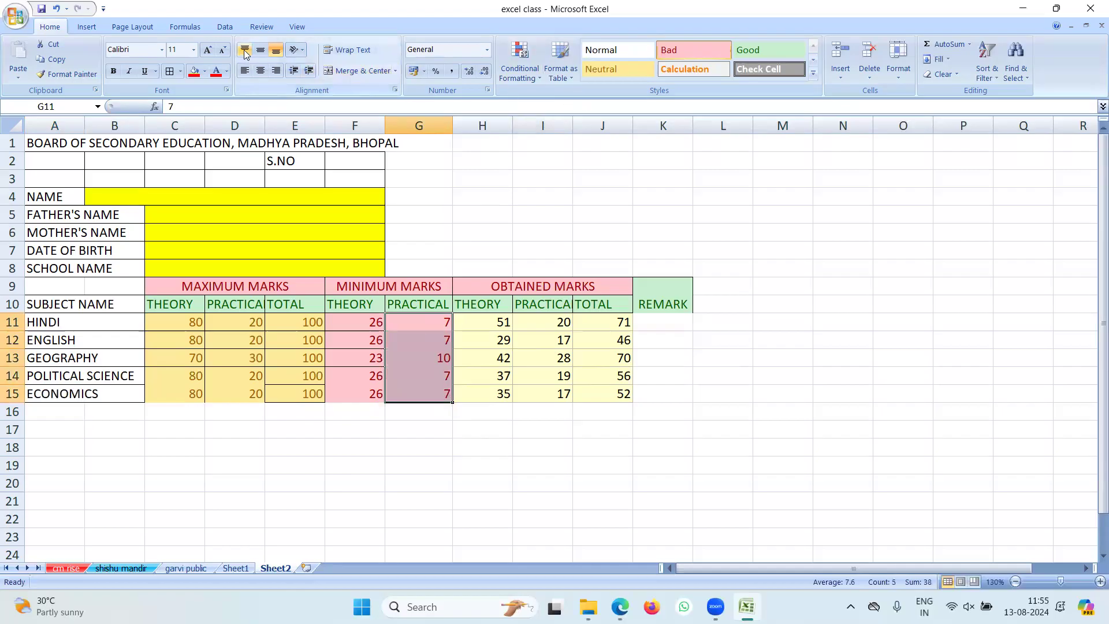
left_click(245, 70)
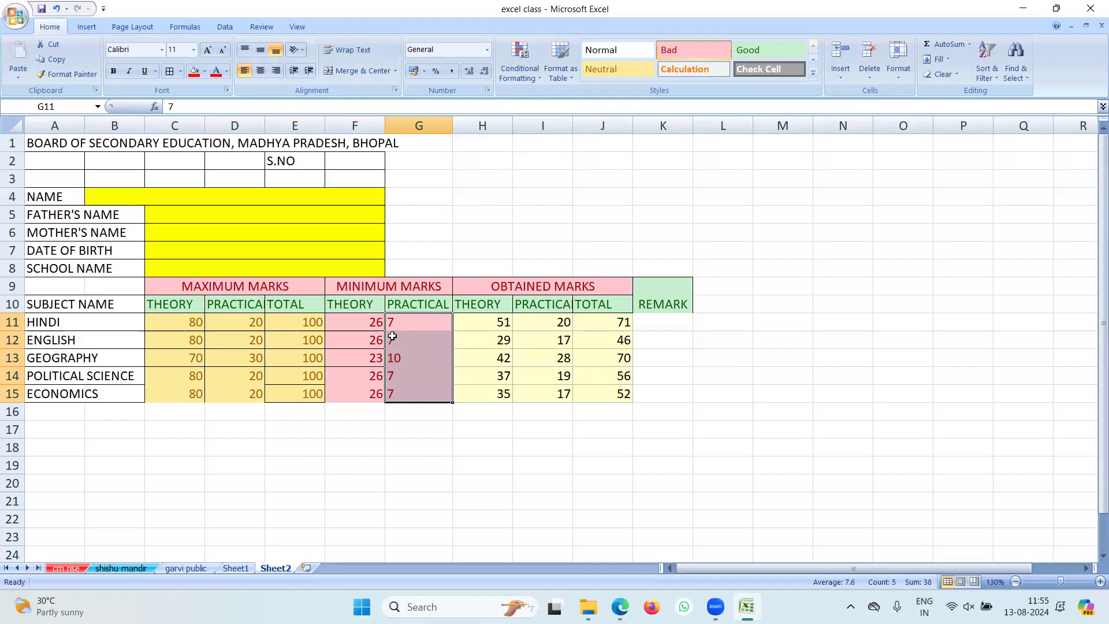
left_click(276, 70)
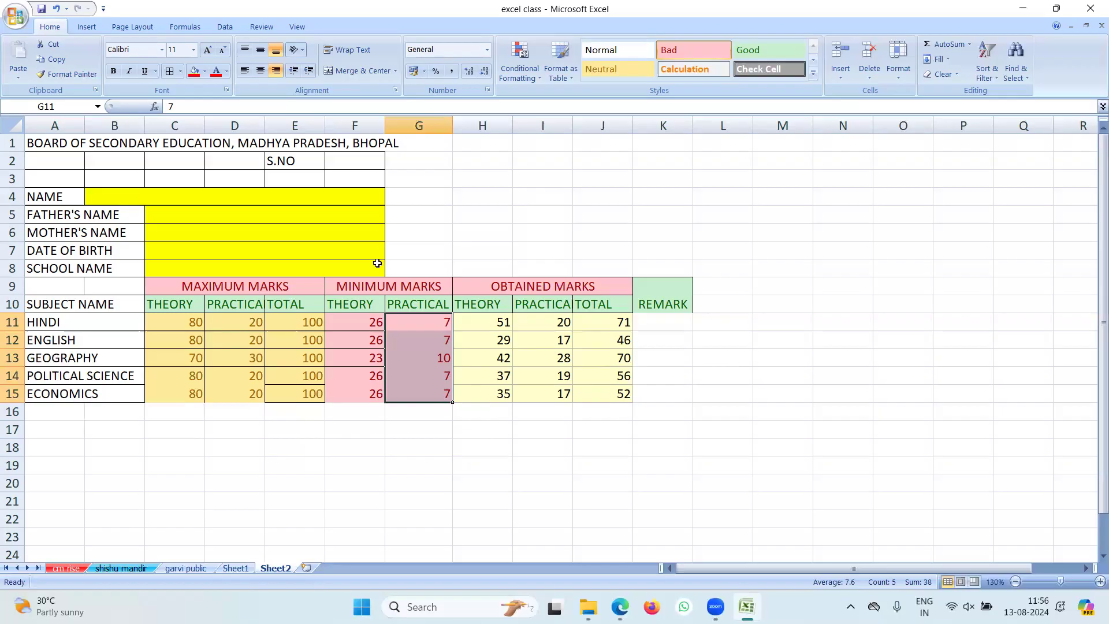
left_click(416, 419)
left_click(367, 415)
left_click_drag(367, 416, 527, 409)
left_click(620, 413)
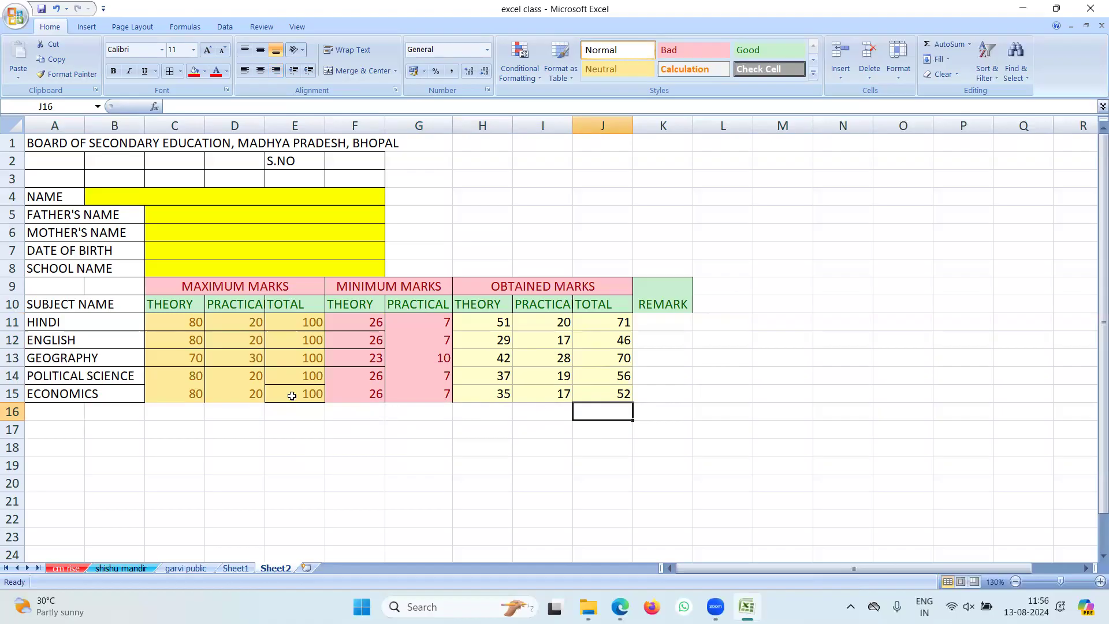
left_click(306, 414)
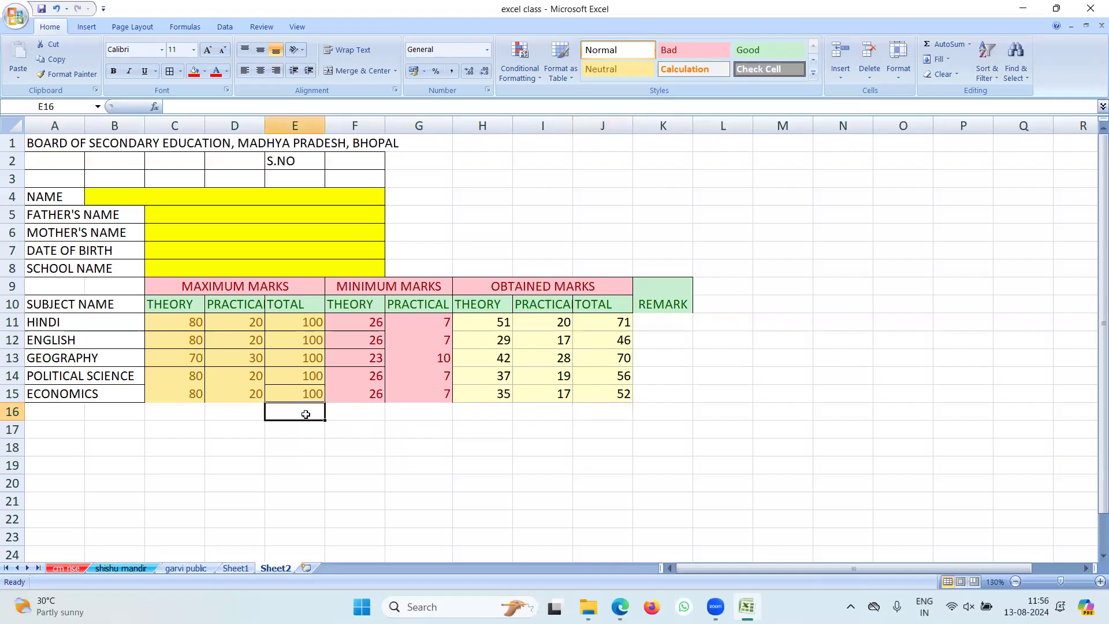
Step: Merge and center C16:D16 below the subject rows and enter the label MAXIMUM MARKS in it
left_click_drag(223, 414, 172, 416)
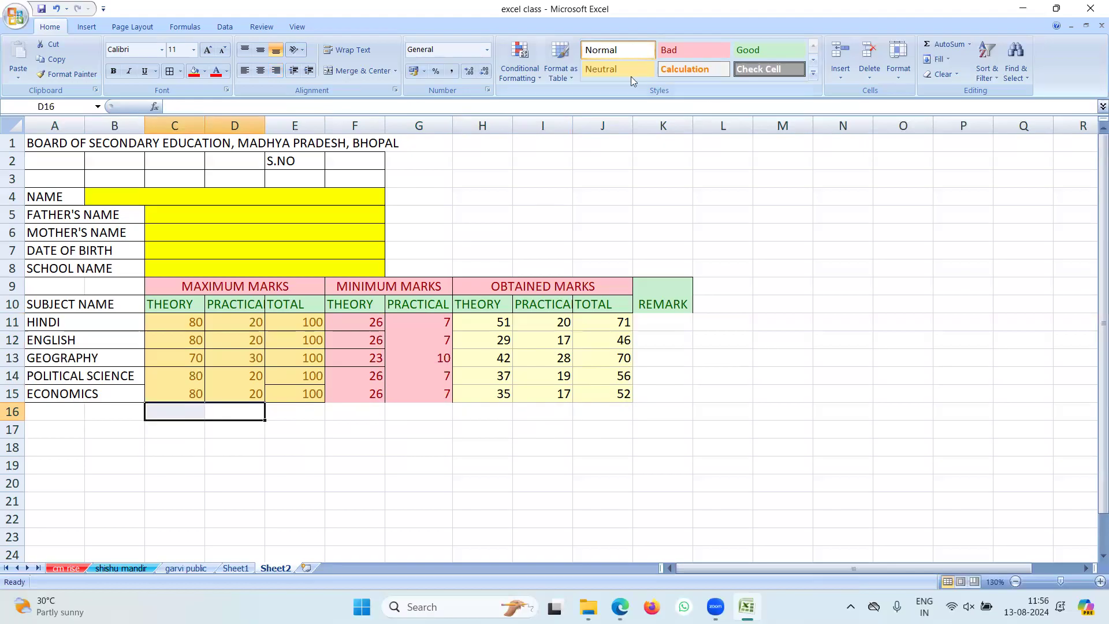
left_click(358, 71)
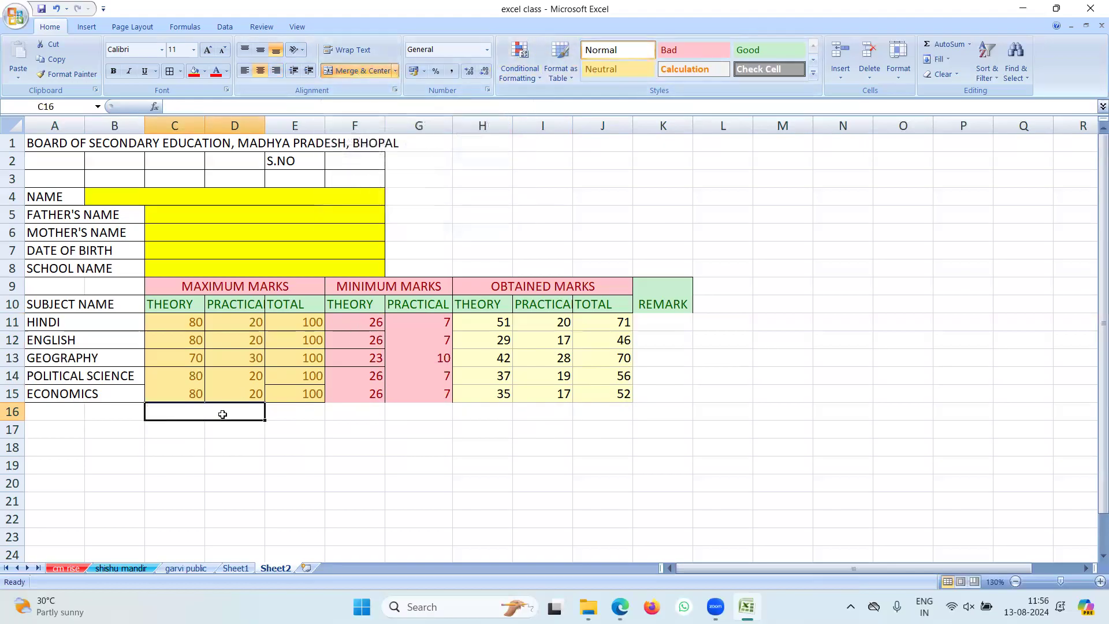
type("MAX ")
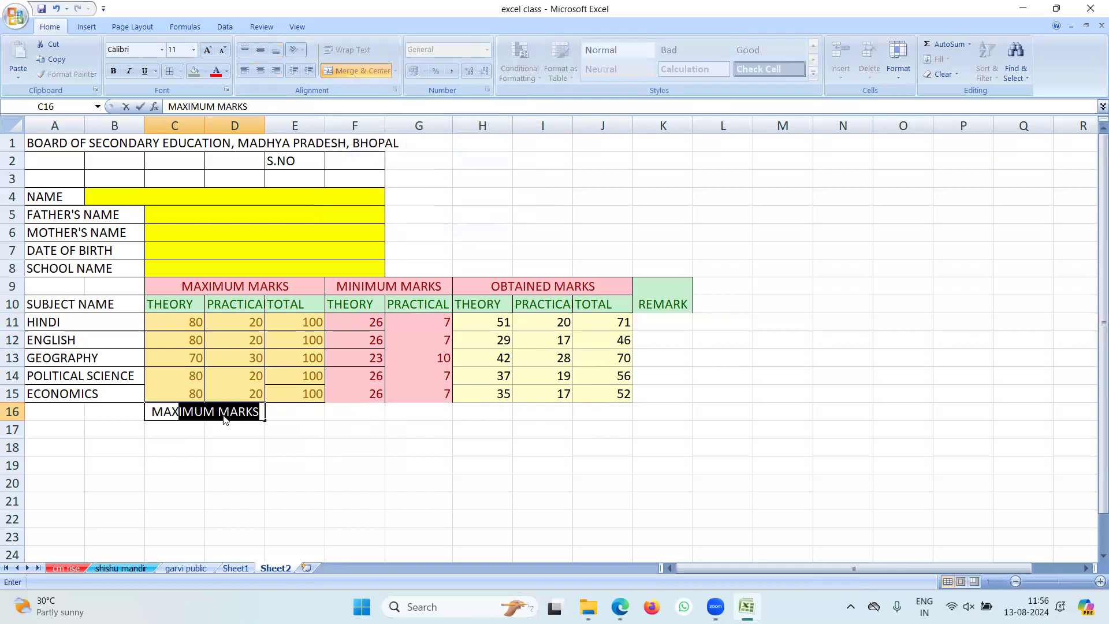
type("M")
key("BackSpace")
key("BackSpace")
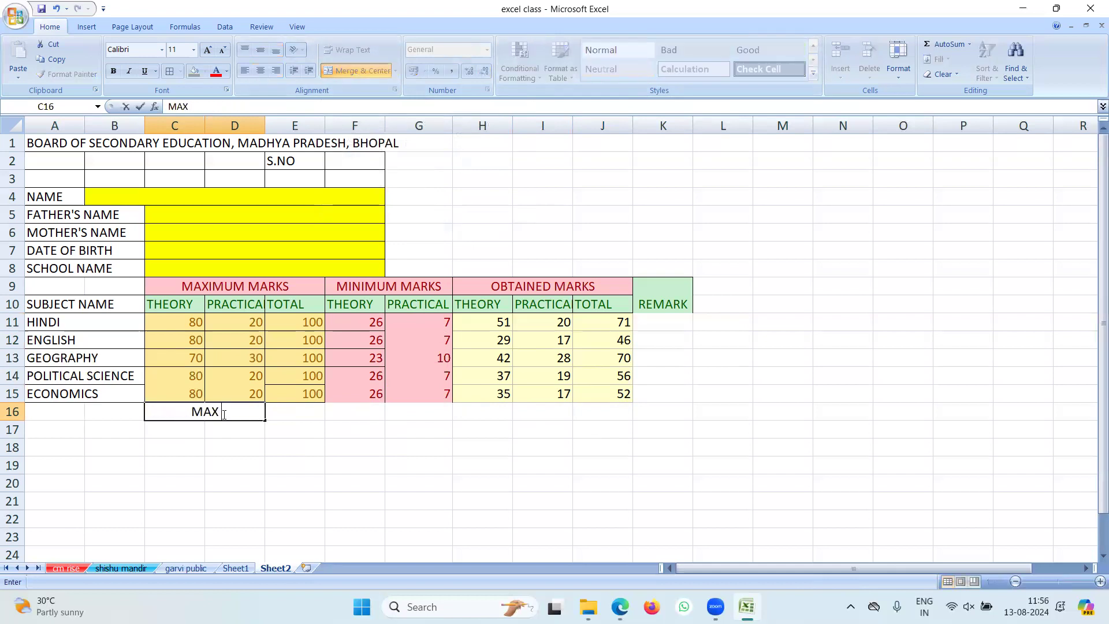
type("IMUM")
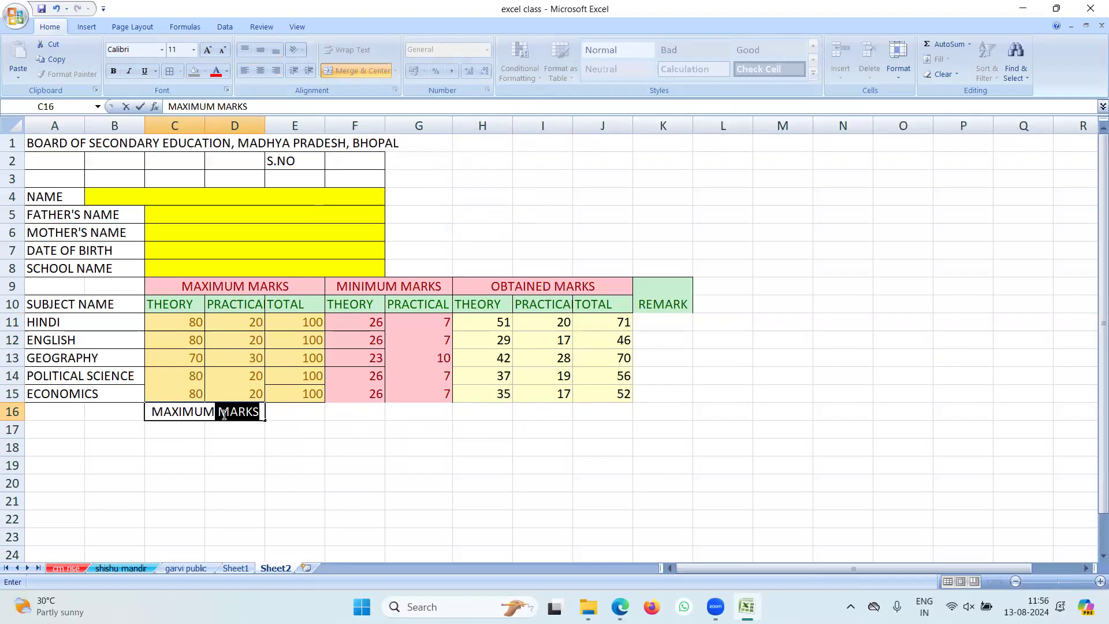
key("Tab")
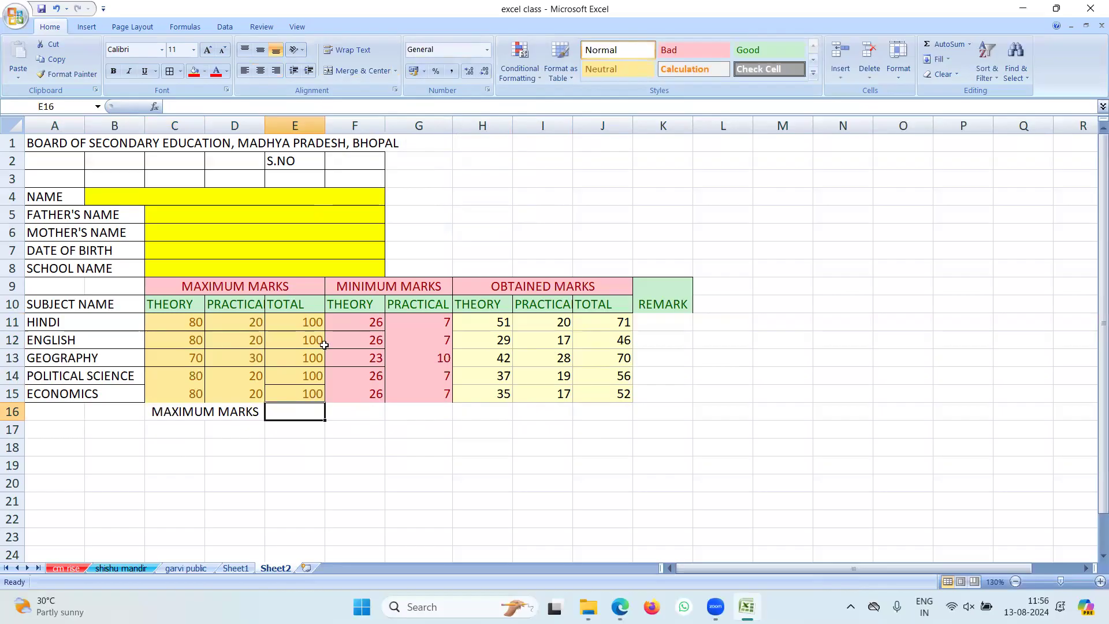
Step: Sum the maximum marks totals in E11:E15 into E16 with AutoSum
left_click_drag(307, 319, 313, 394)
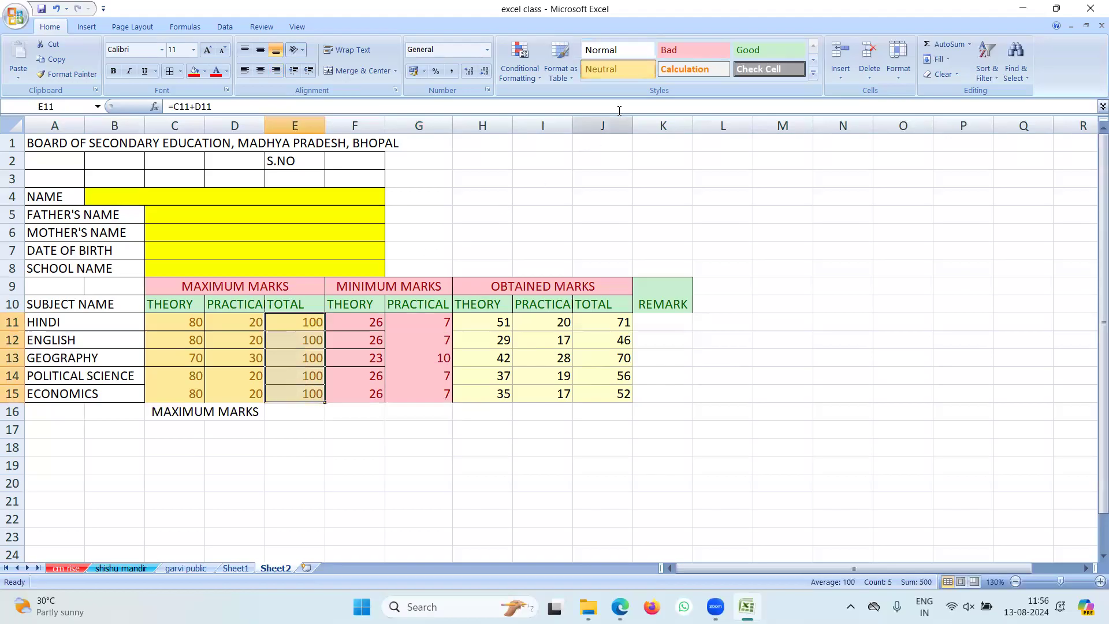
left_click(948, 48)
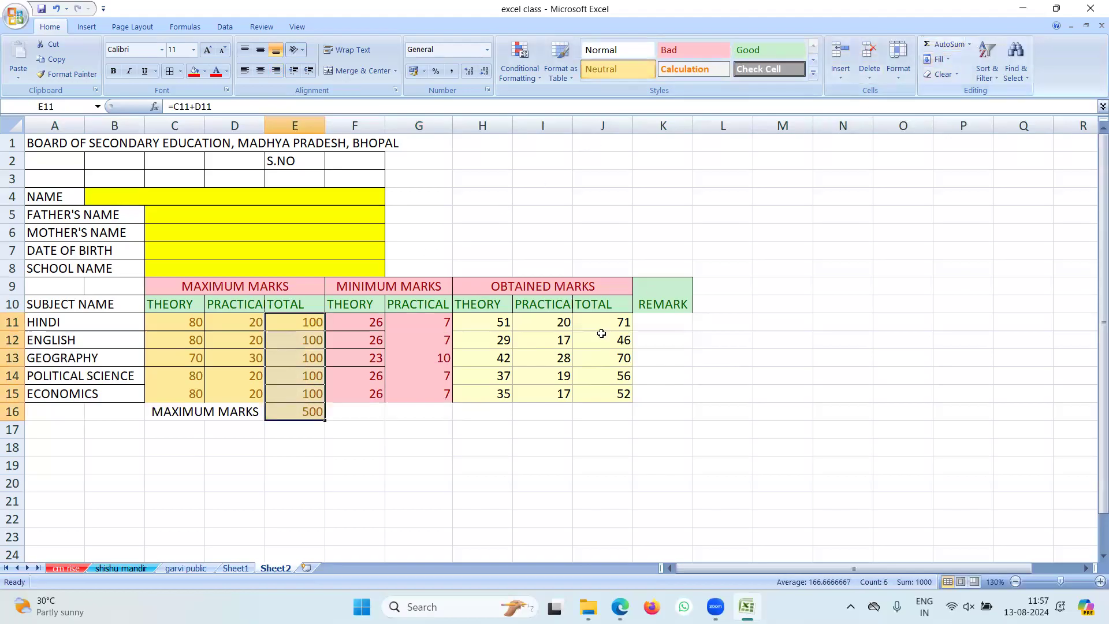
Step: Merge and center H16:I16 below the obtained marks and enter the label OBTAINED MARKS in it
left_click(404, 462)
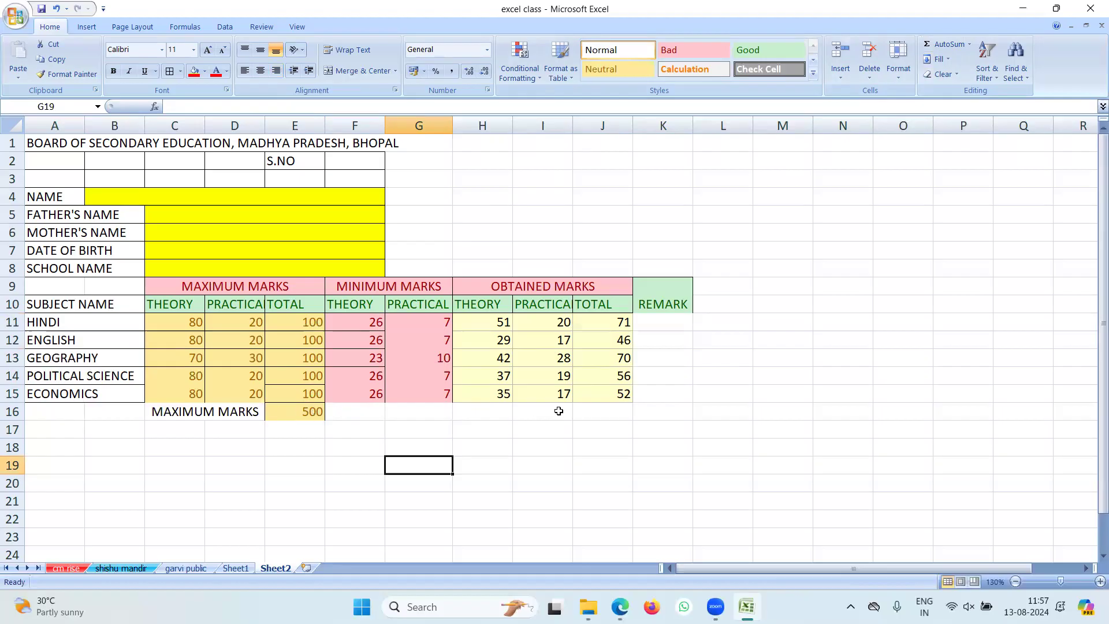
left_click(600, 415)
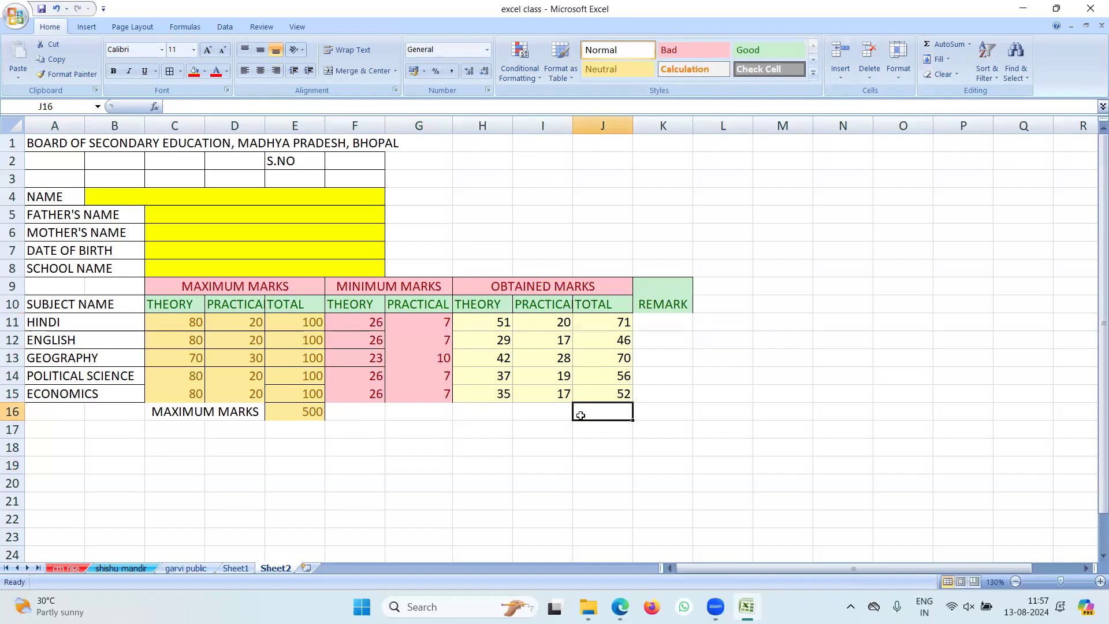
left_click_drag(543, 412, 472, 408)
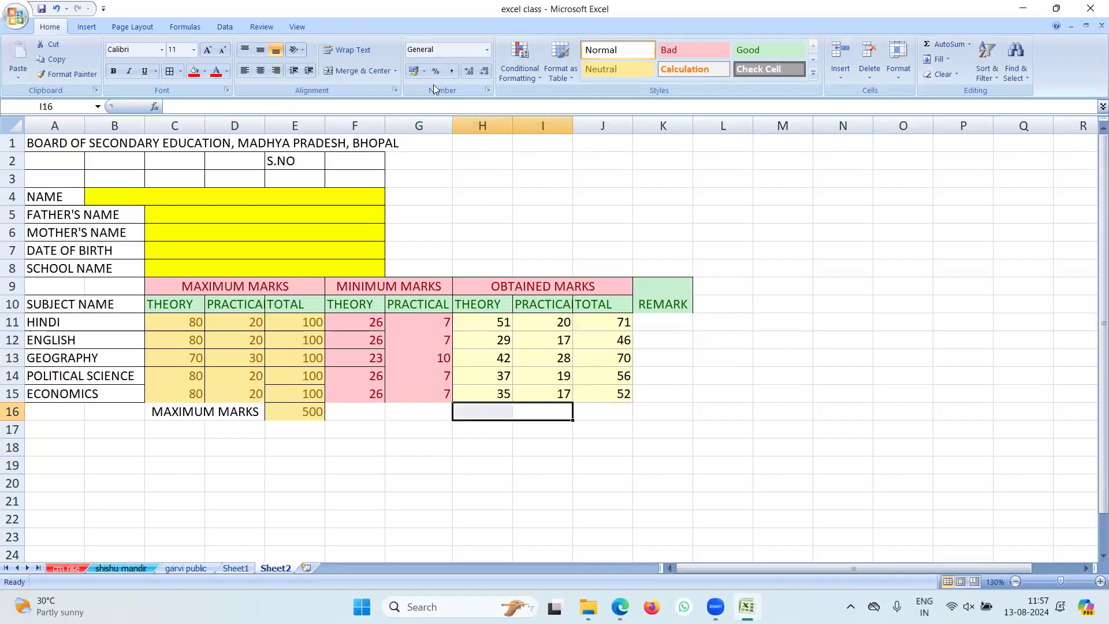
left_click(353, 70)
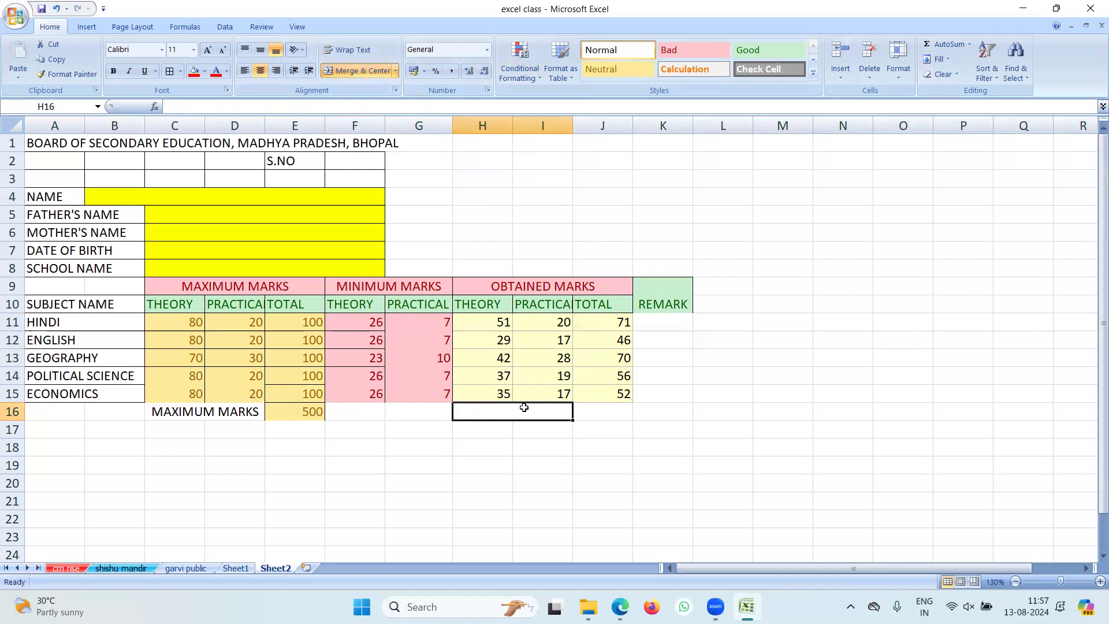
type("OB")
key("Tab")
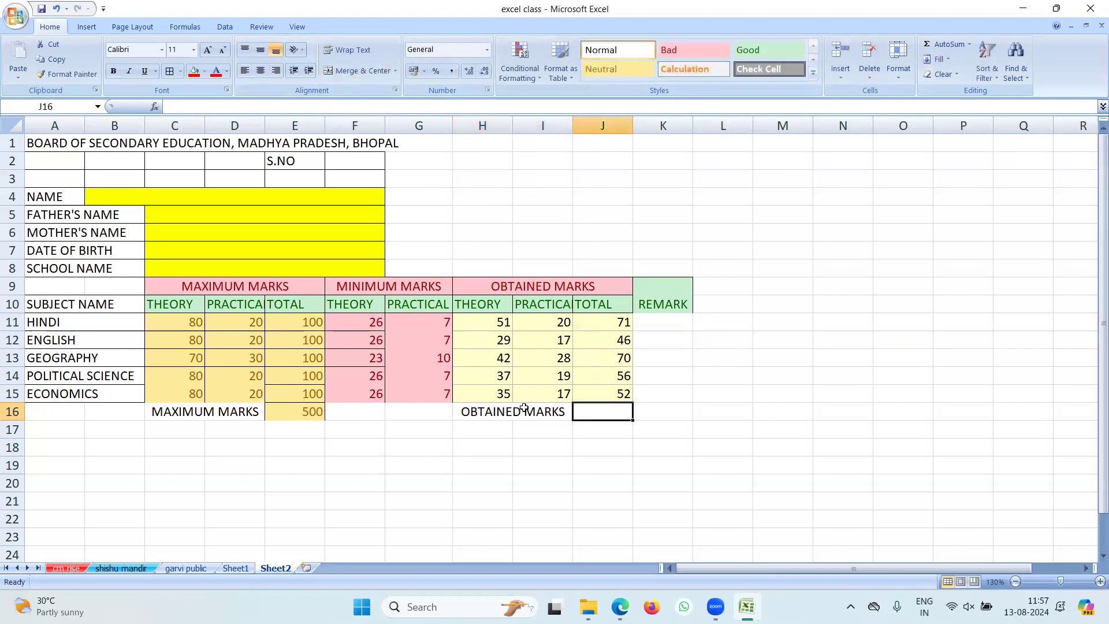
Step: Sum the obtained marks totals in J11:J15 into J16 with AutoSum and check the resulting formula
left_click_drag(621, 320, 618, 394)
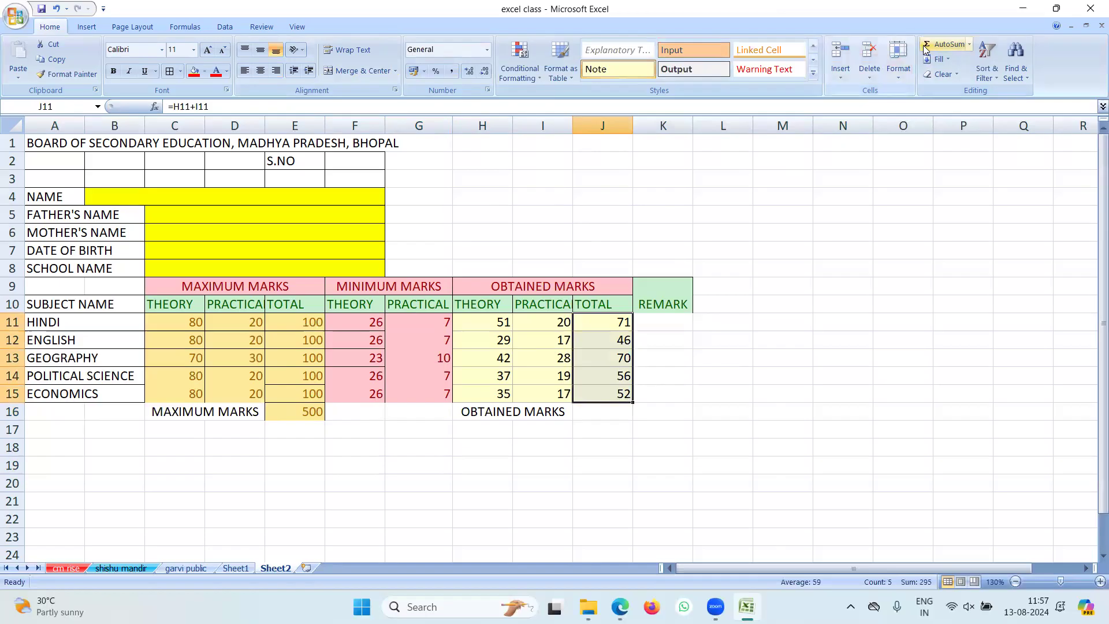
left_click(947, 45)
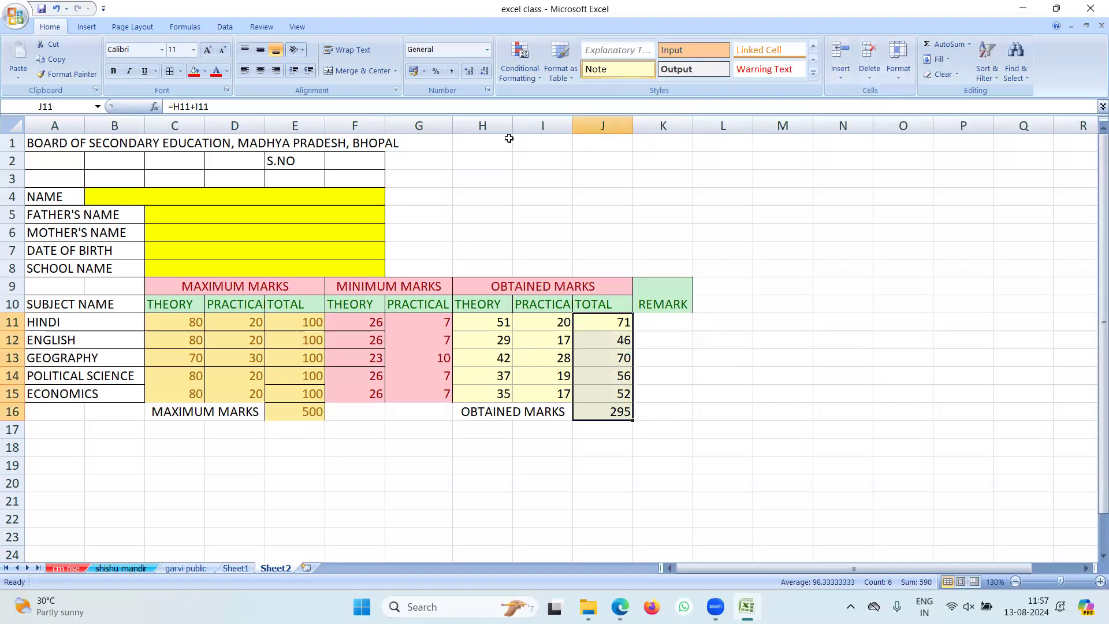
left_click(546, 237)
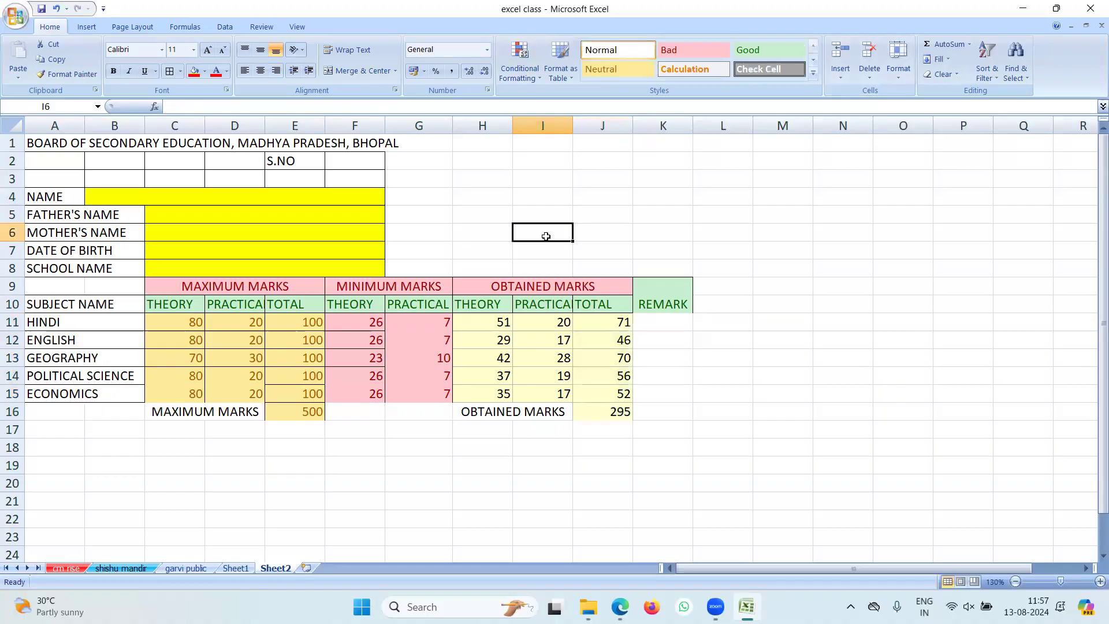
left_click(605, 412)
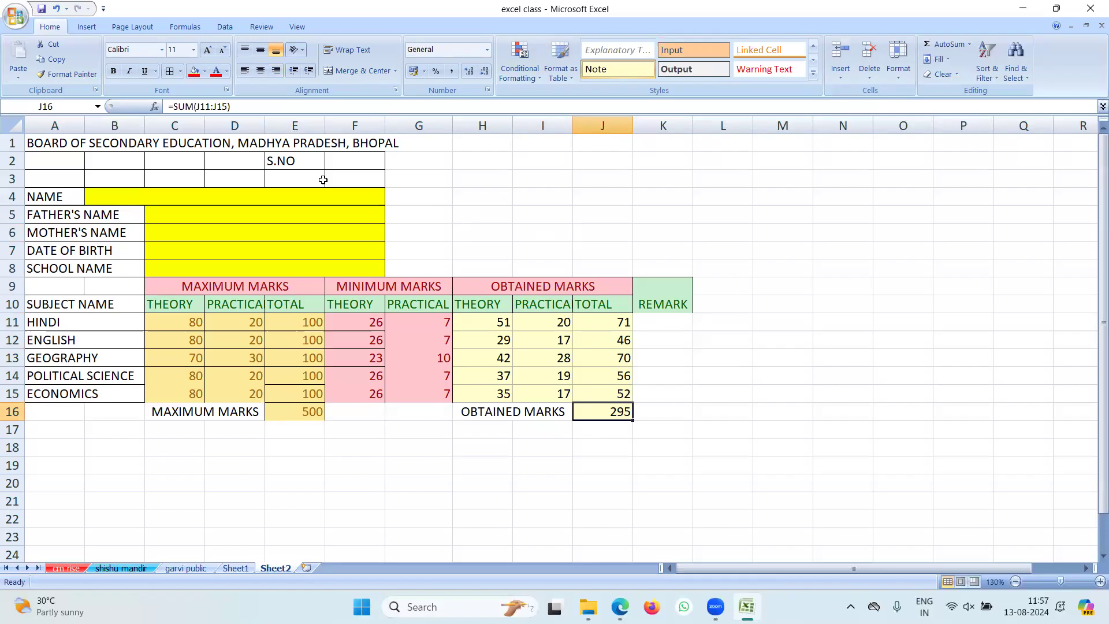
left_click(549, 220)
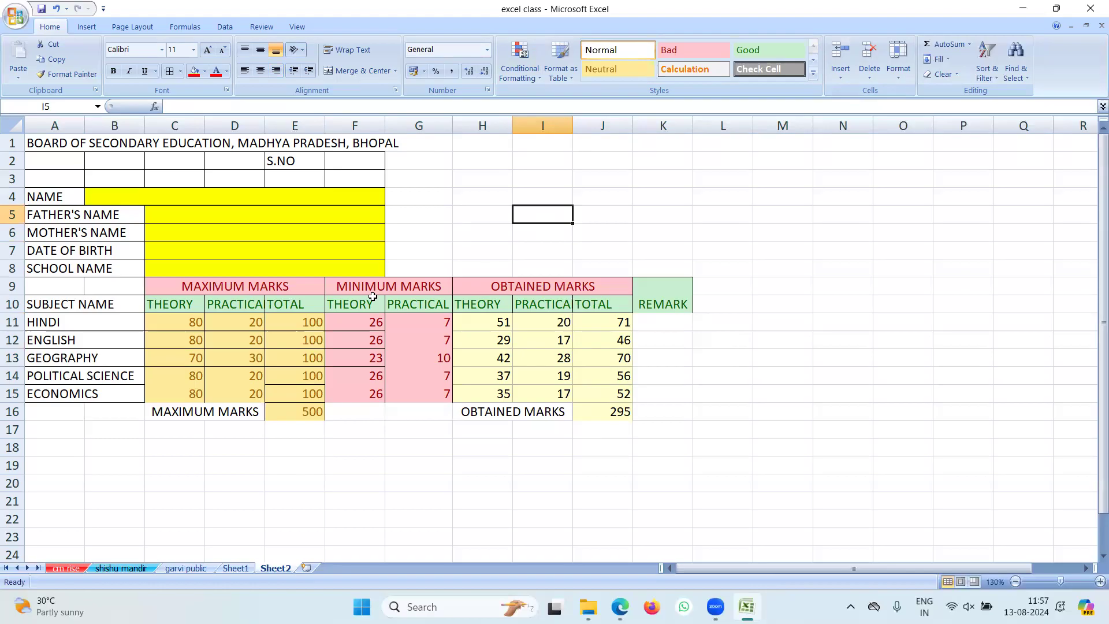
left_click(410, 240)
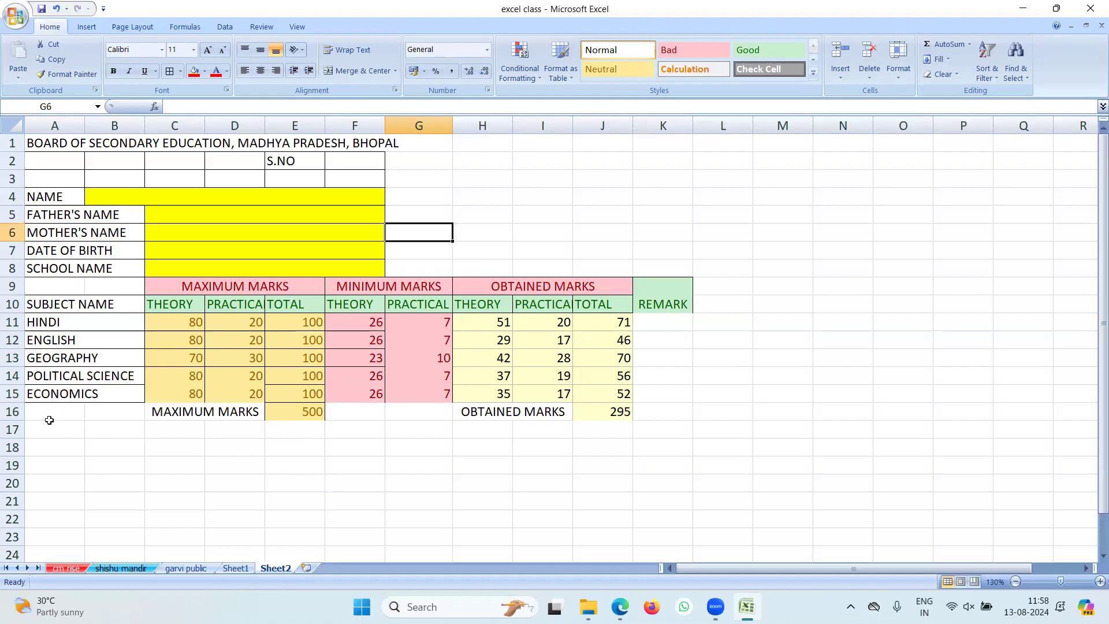
Step: Apply the Good cell style to the totals row A16:J16
left_click_drag(44, 414, 624, 409)
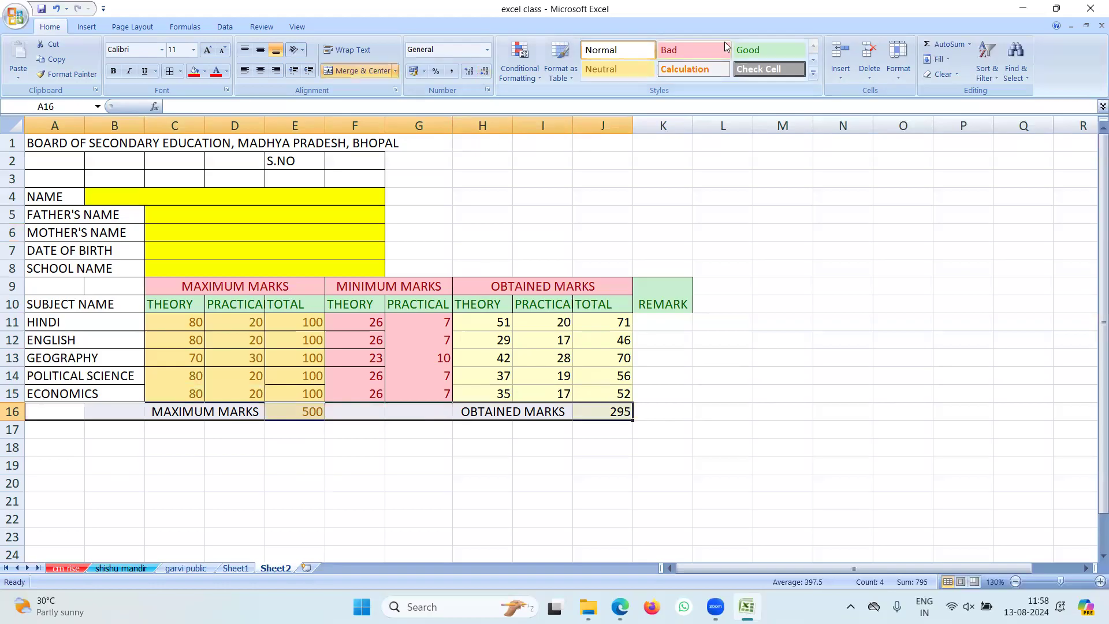
left_click(761, 50)
left_click(721, 375)
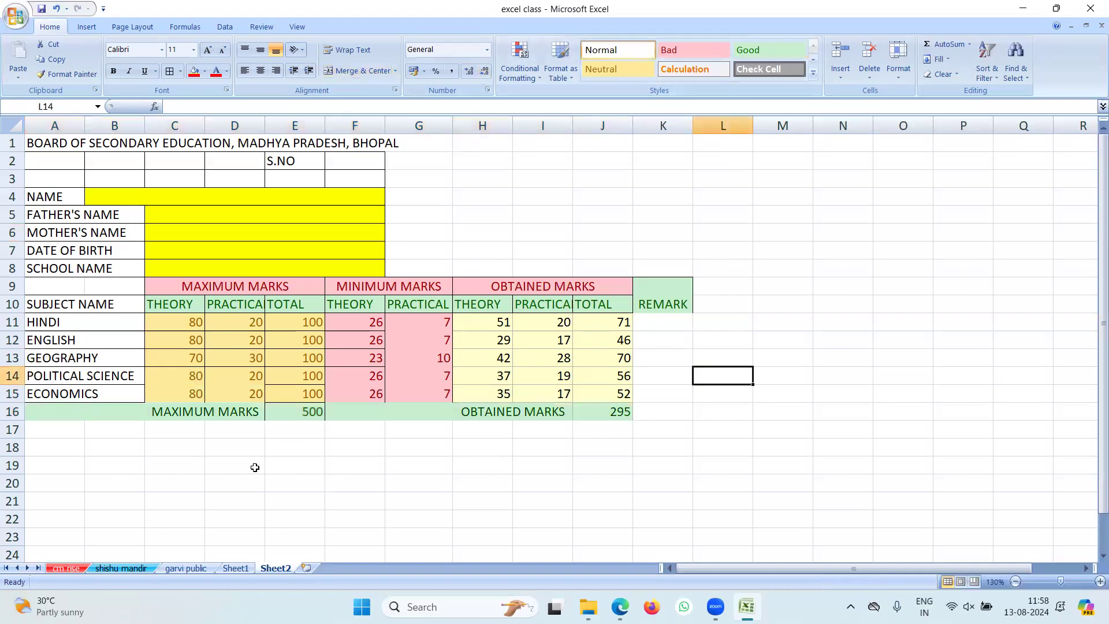
Step: Enter the label PERCENTAGE in A18 below the marks table
left_click(59, 449)
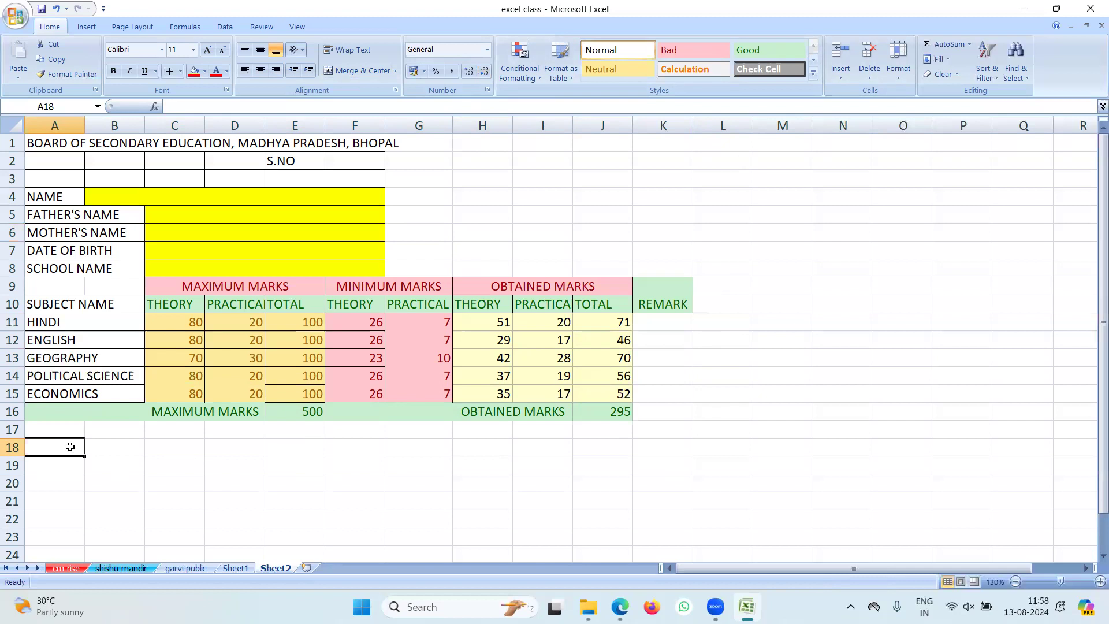
type("PERCENTAGE")
key("Tab")
left_click(230, 459)
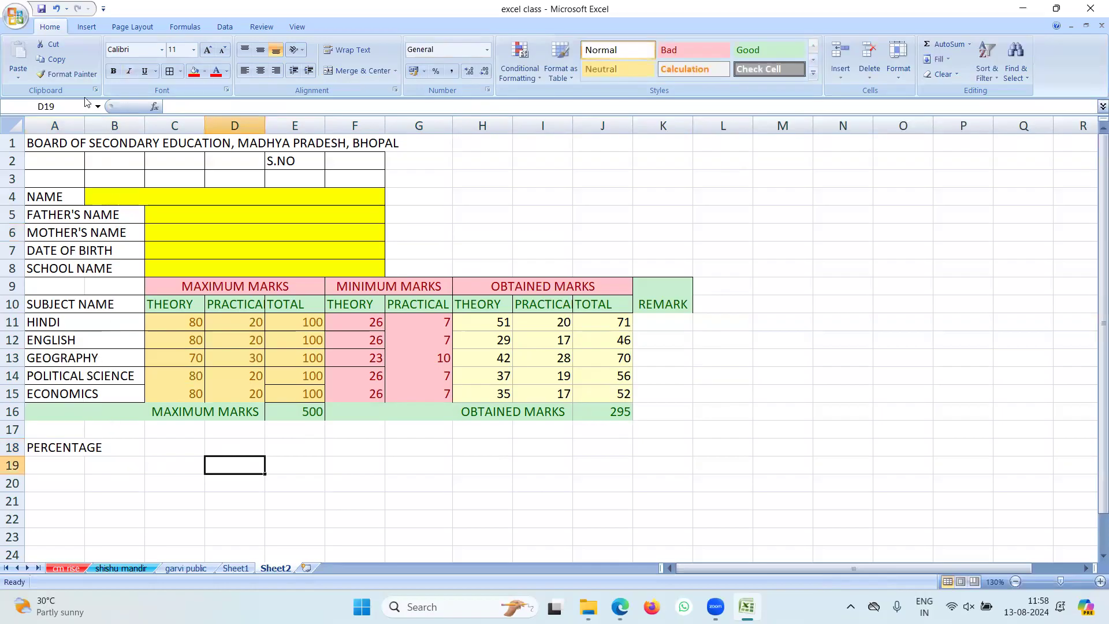
Step: Widen column A so the PERCENTAGE label fits in it, without stretching it to the full title length
double_click(83, 124)
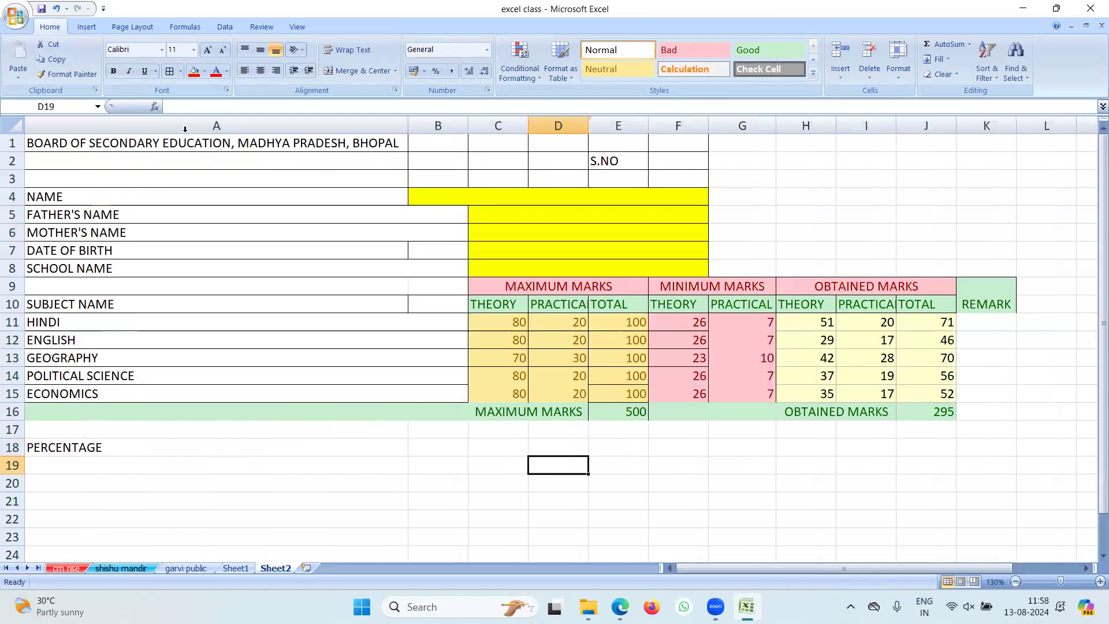
left_click_drag(409, 126, 243, 126)
left_click_drag(189, 153, 144, 160)
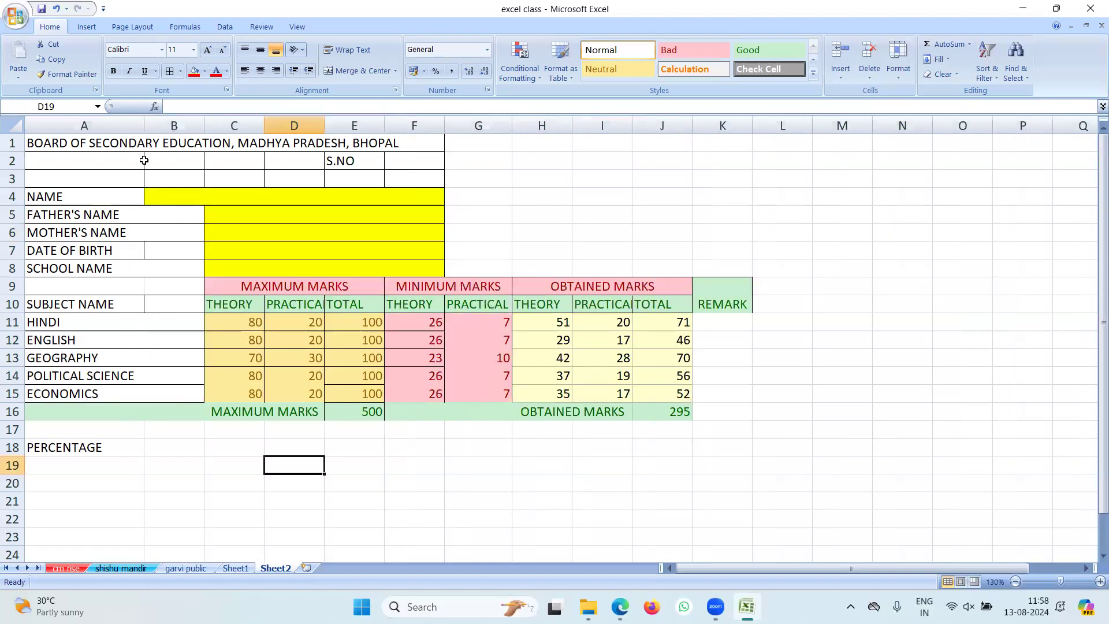
left_click(716, 245)
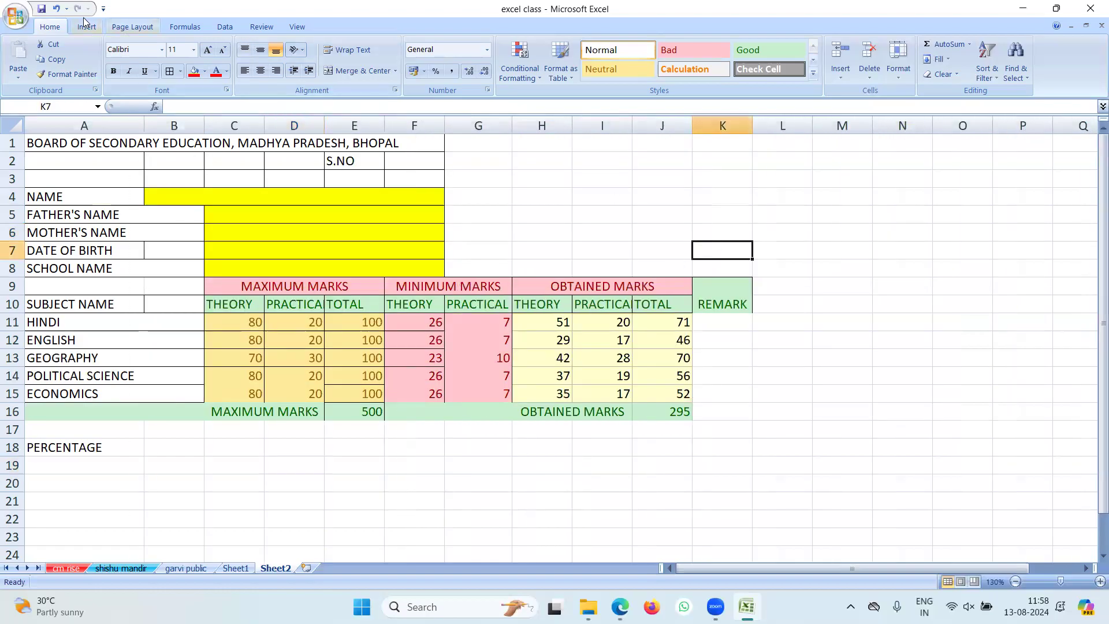
Step: Calculate the percentage in B18 from obtained and maximum marks with the formula =(J16/E16)*100
left_click(193, 466)
left_click(182, 451)
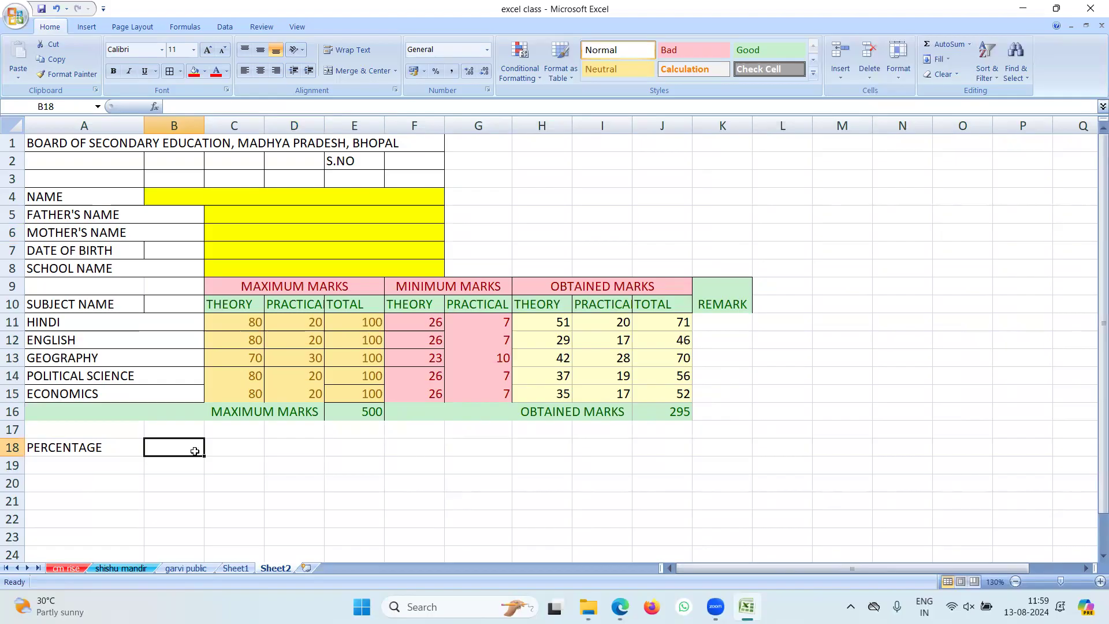
type("=")
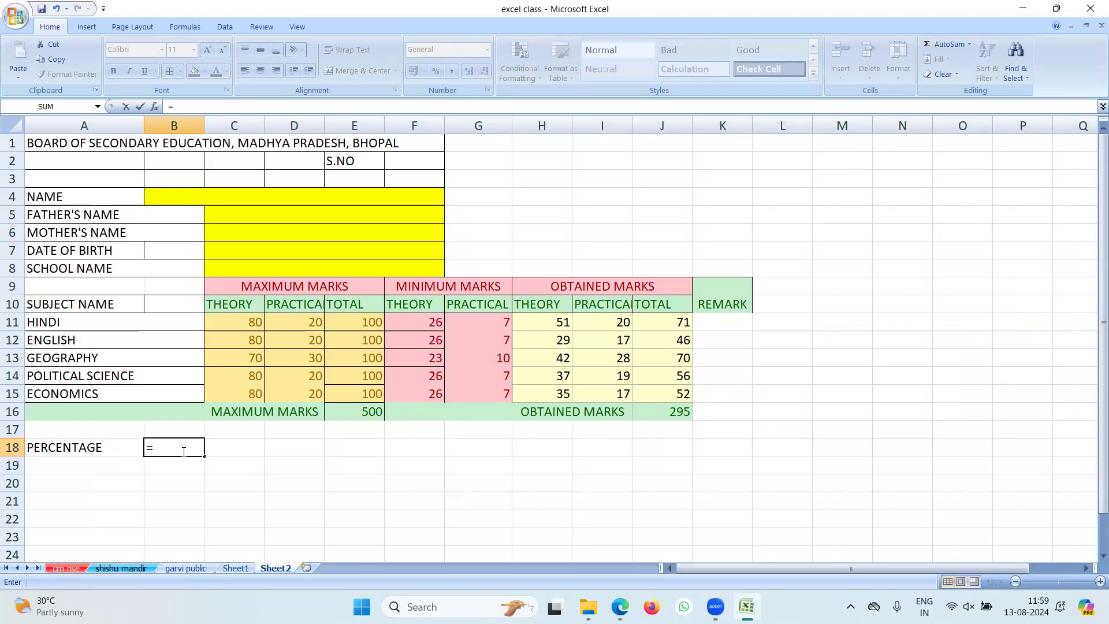
left_click(665, 414)
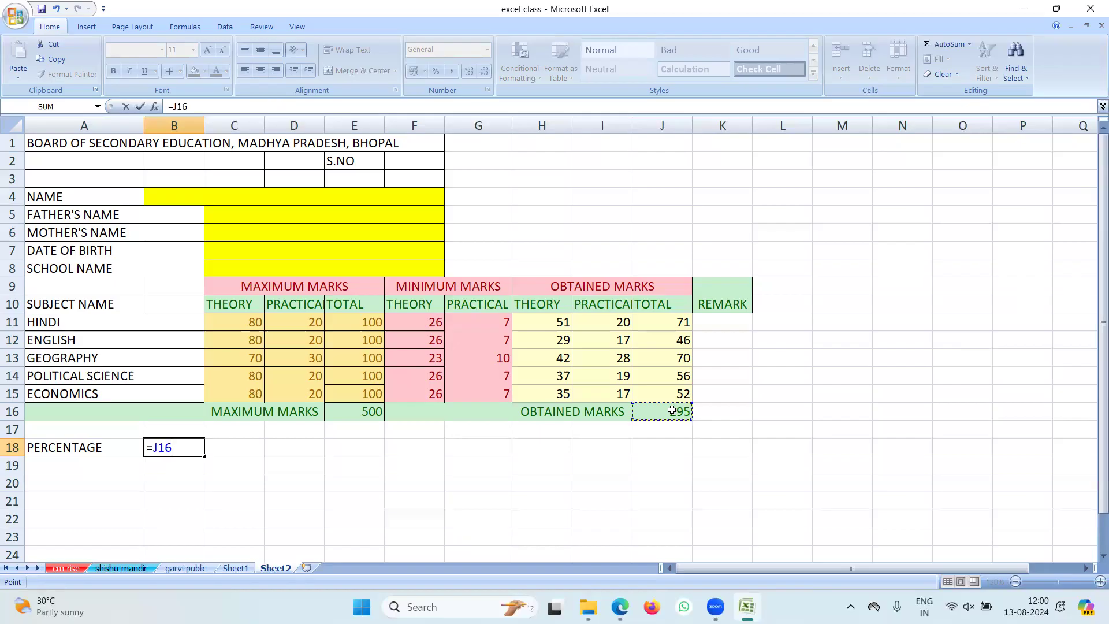
type("/")
left_click(368, 414)
type(")")
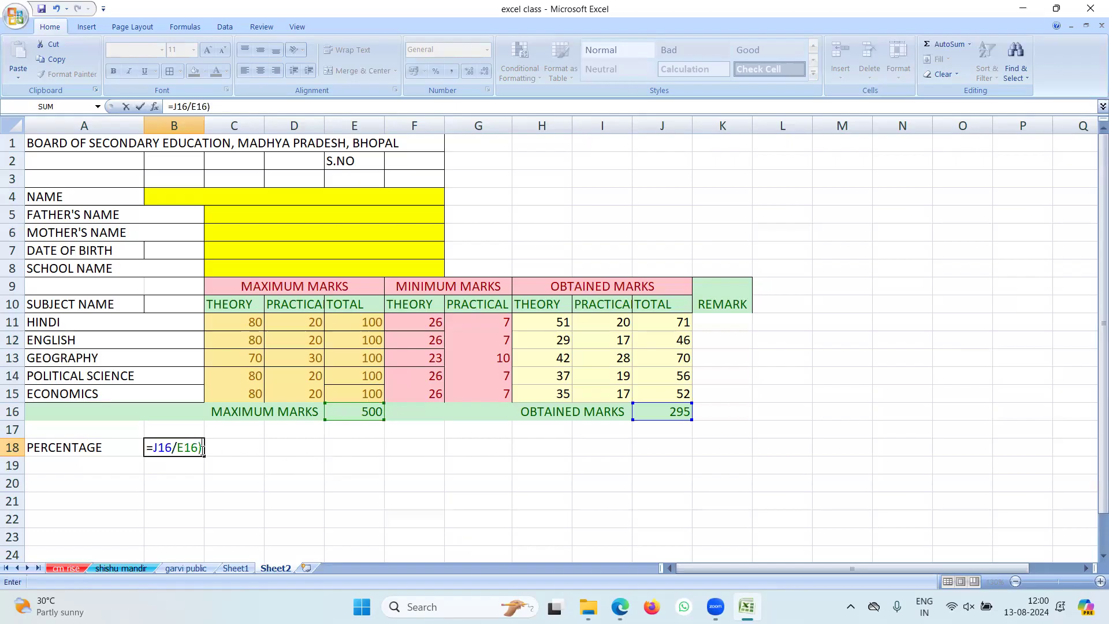
left_click(154, 446)
type("(")
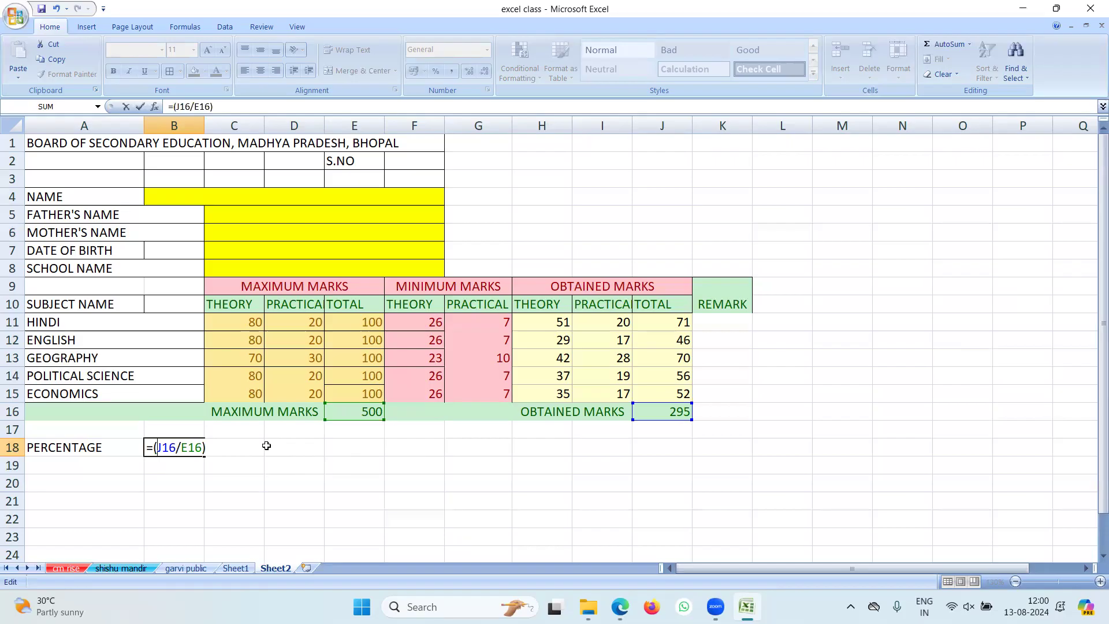
left_click(203, 449)
type("*100")
key("Return")
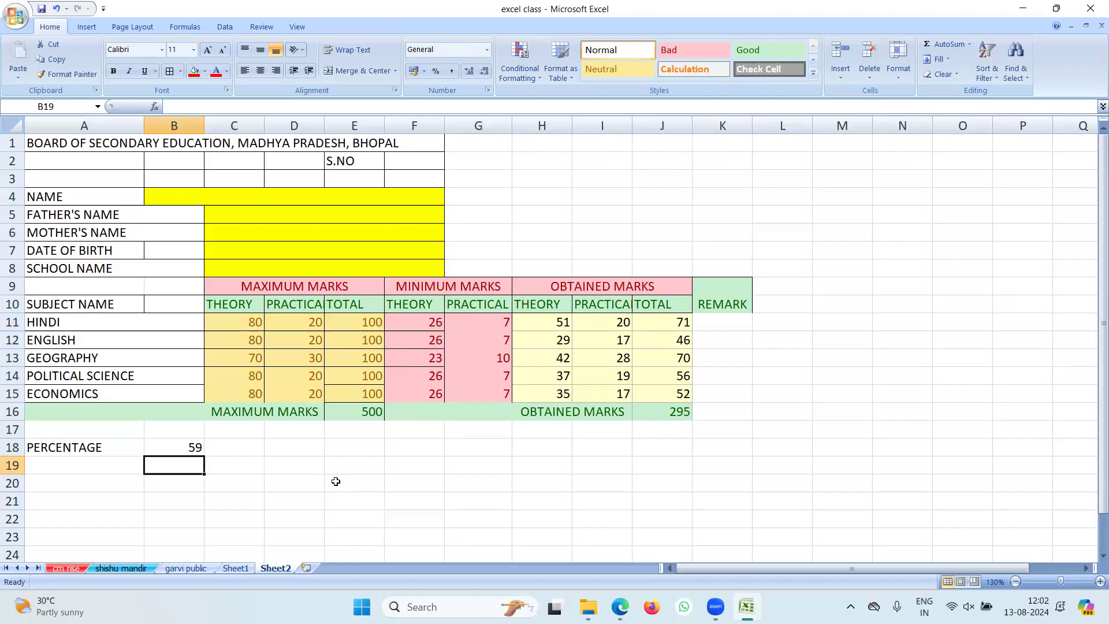
Step: Clear the percentage formula from B18
left_click(194, 448)
key("Delete")
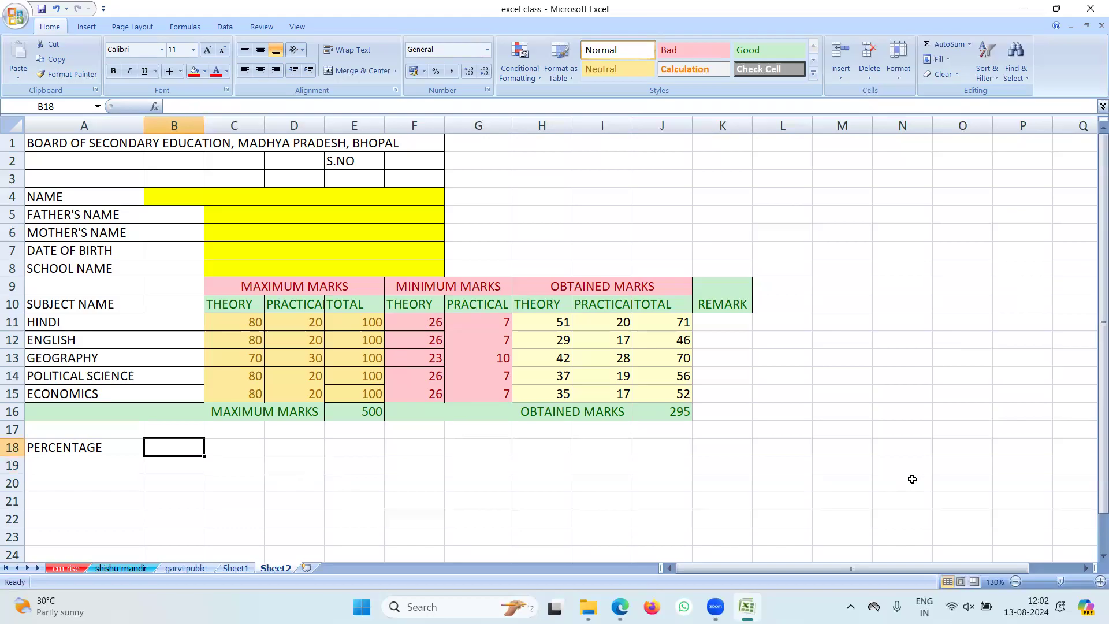
left_click(637, 479)
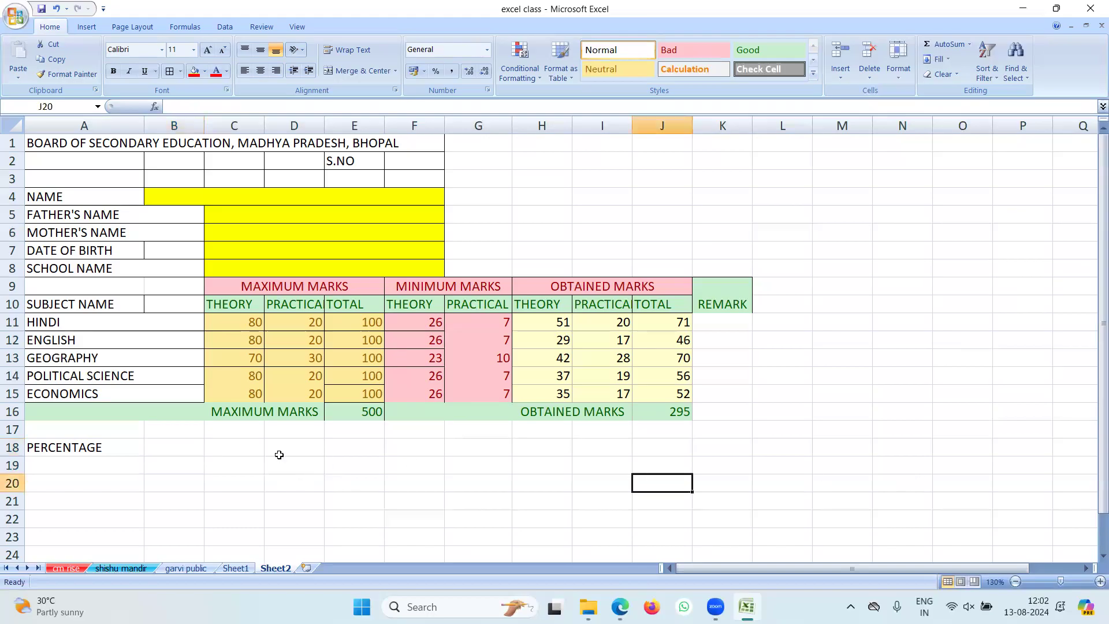
Step: Enter the formula =(J16/E16)*100 in B18 beside the PERCENTAGE label
left_click(167, 450)
type("=")
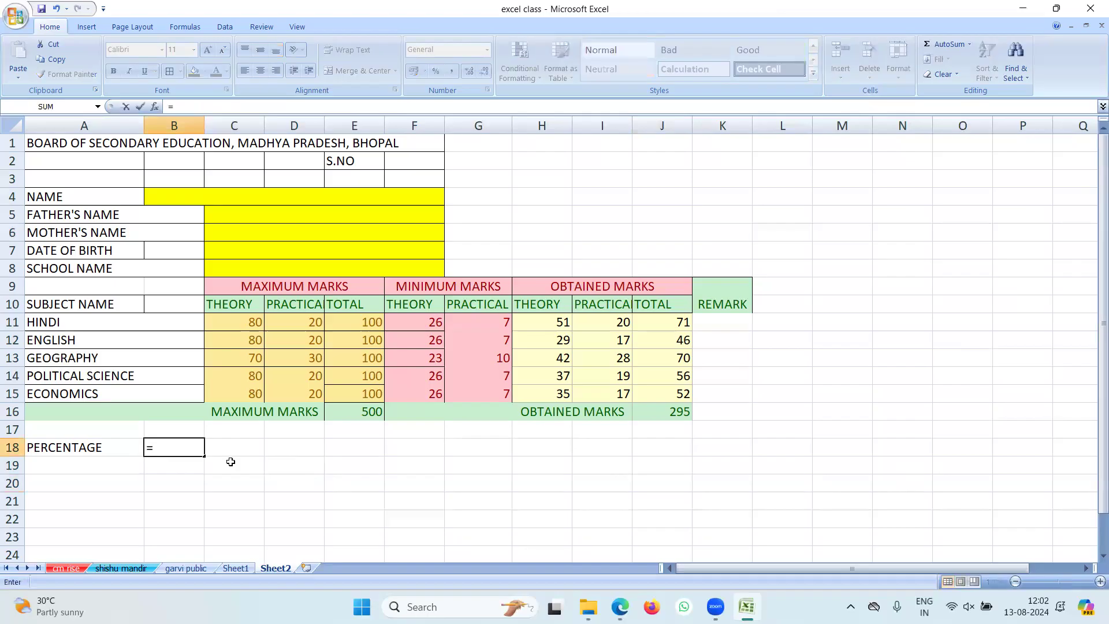
type("(")
left_click(679, 413)
type("/")
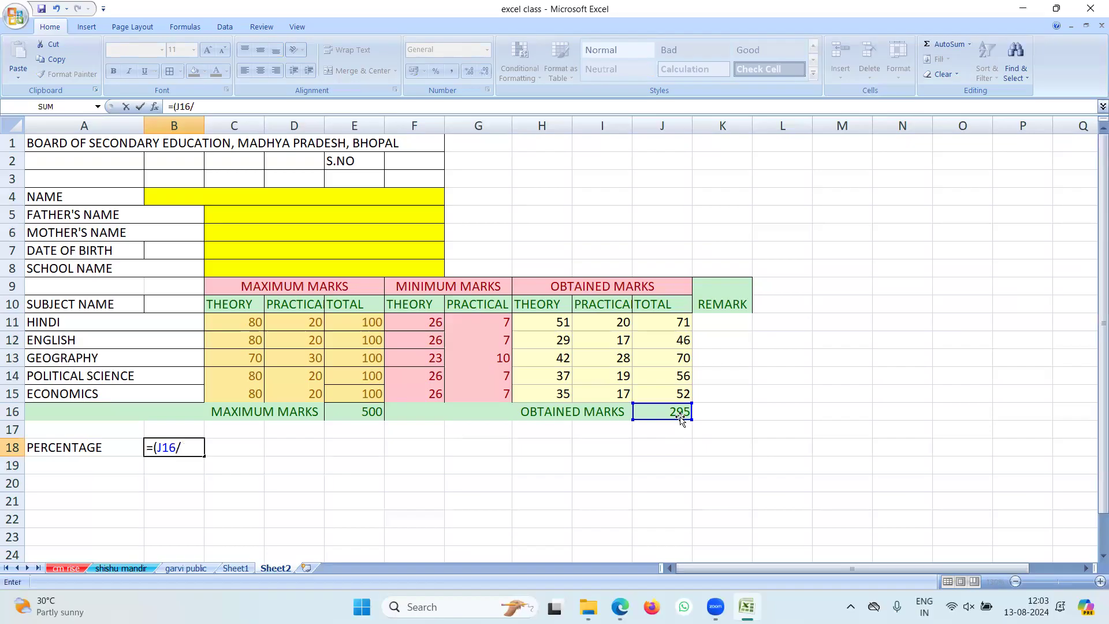
left_click(357, 412)
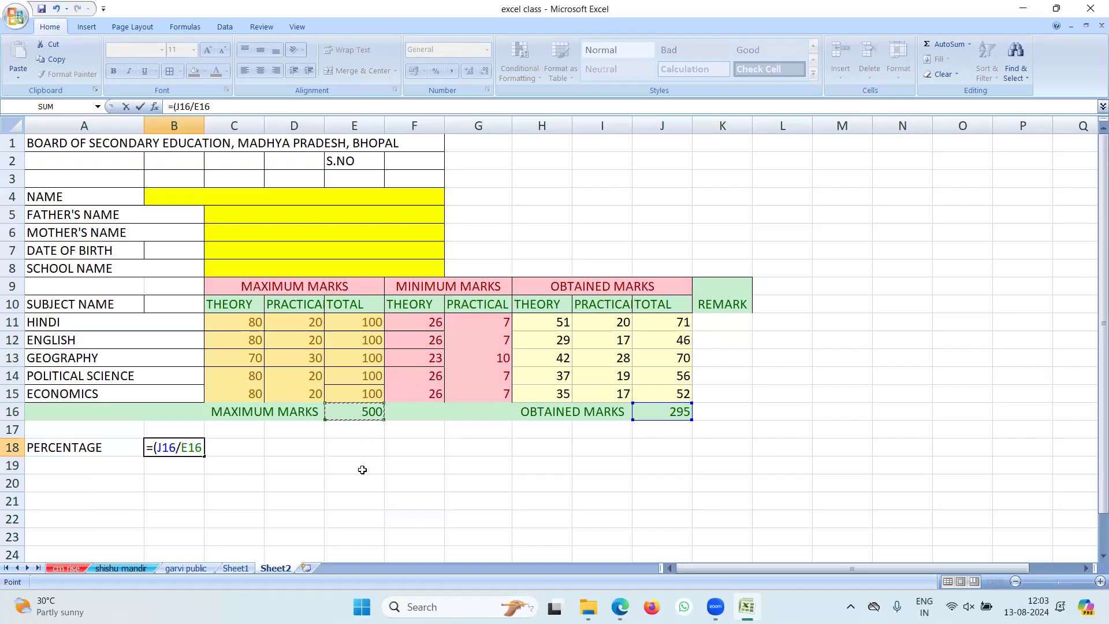
type(")")
type("*100")
key("Return")
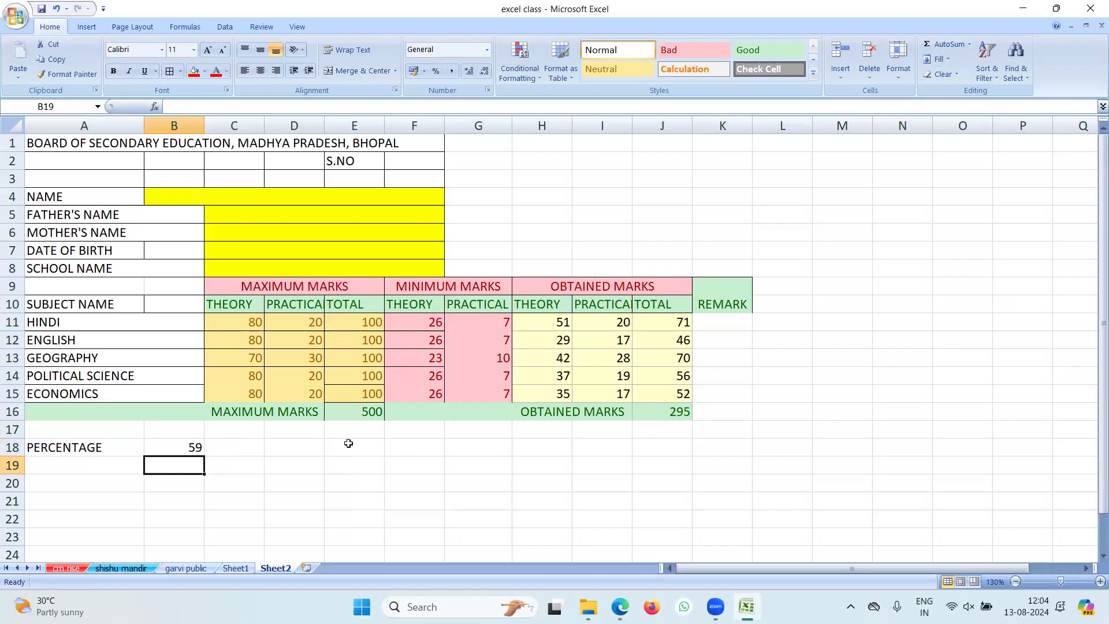
left_click(180, 448)
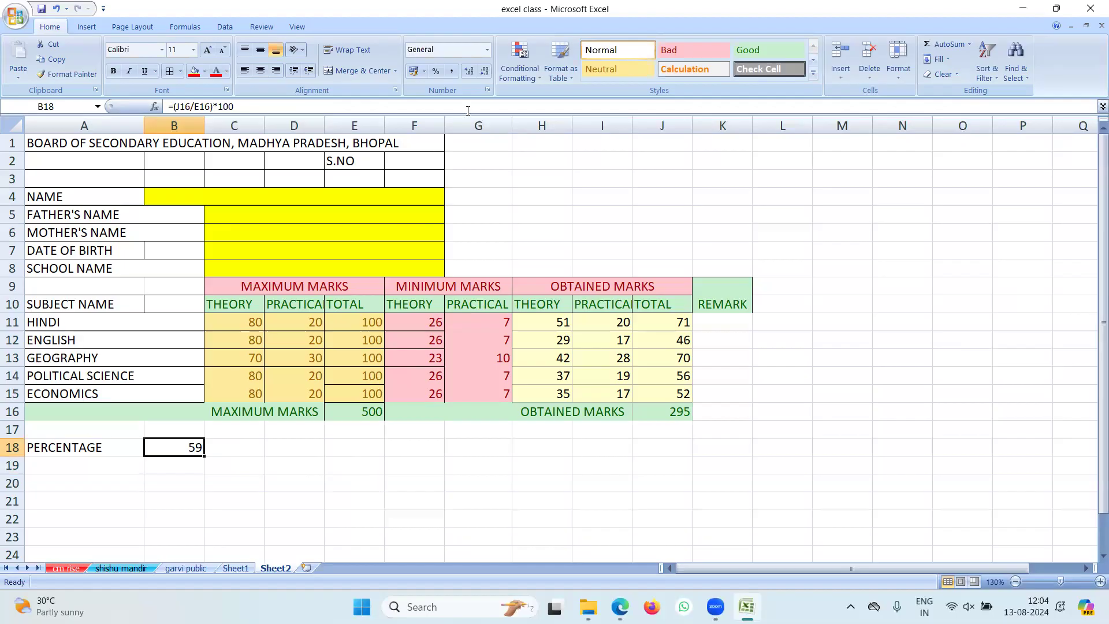
left_click(539, 76)
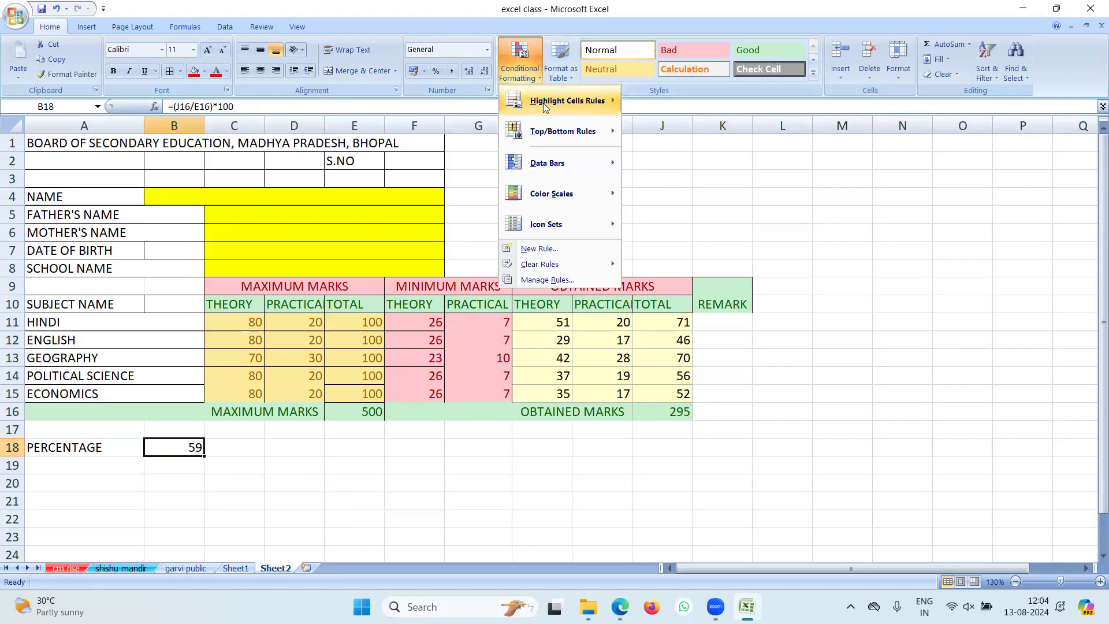
mouse_move(559, 200)
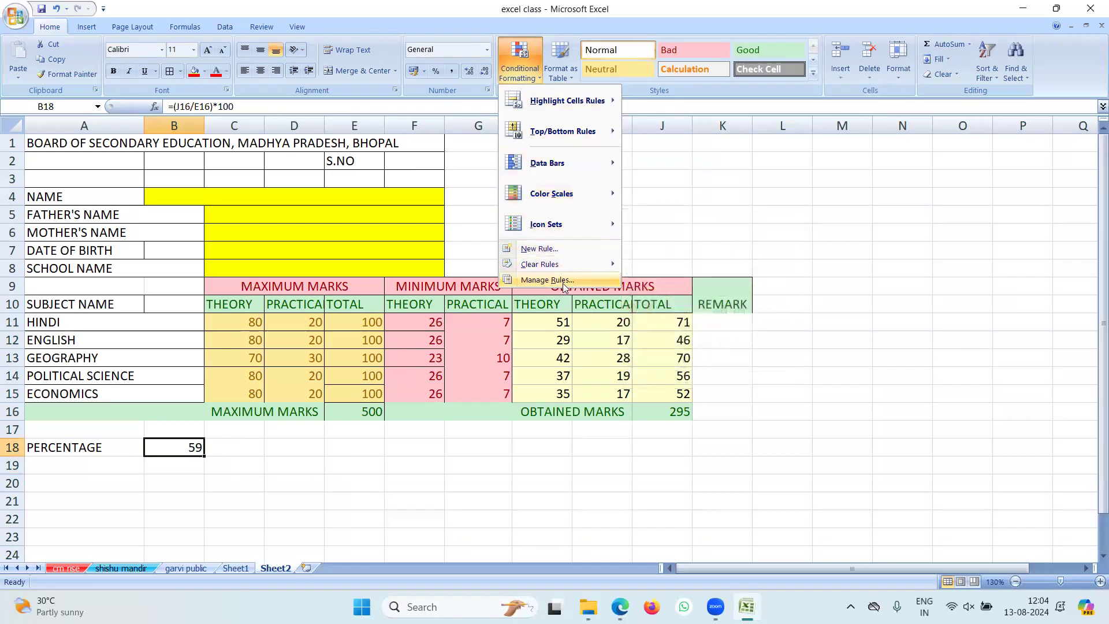
mouse_move(553, 224)
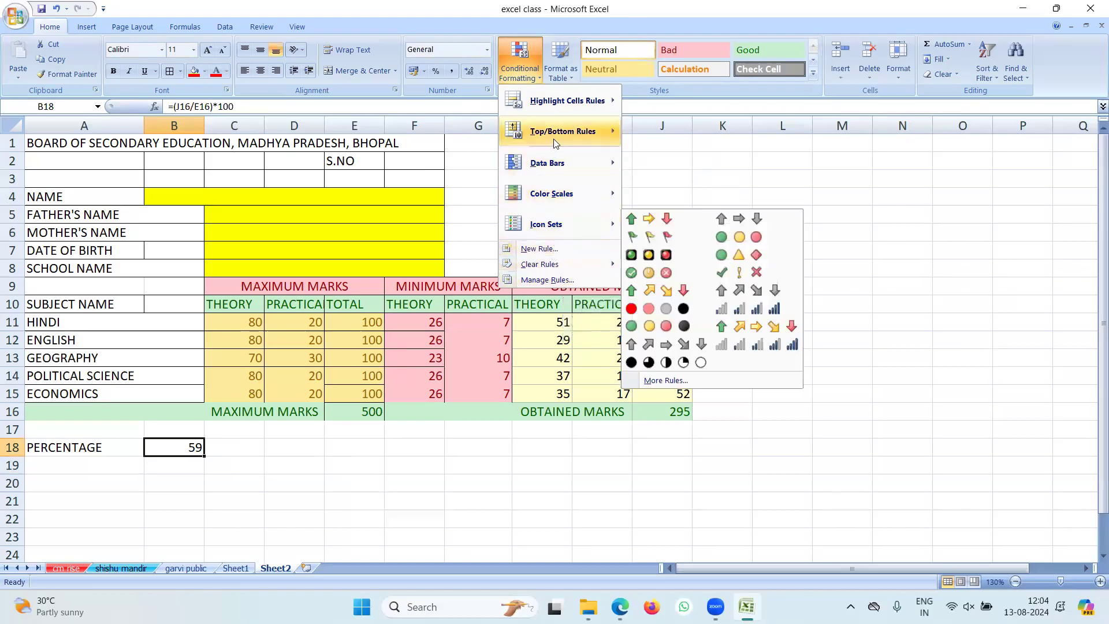
mouse_move(559, 107)
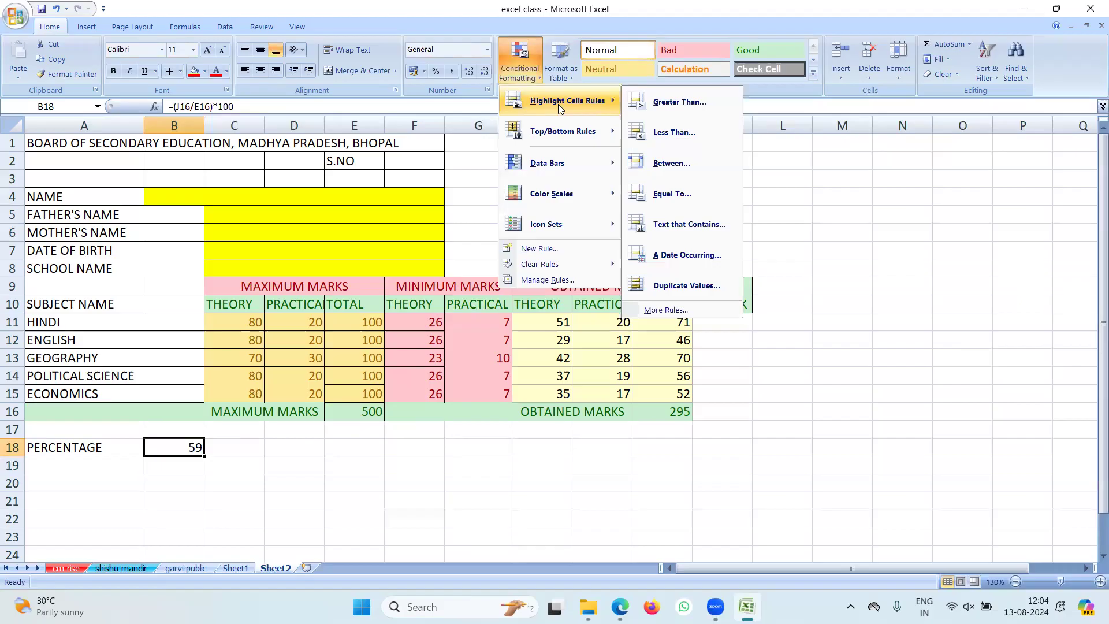
left_click(357, 459)
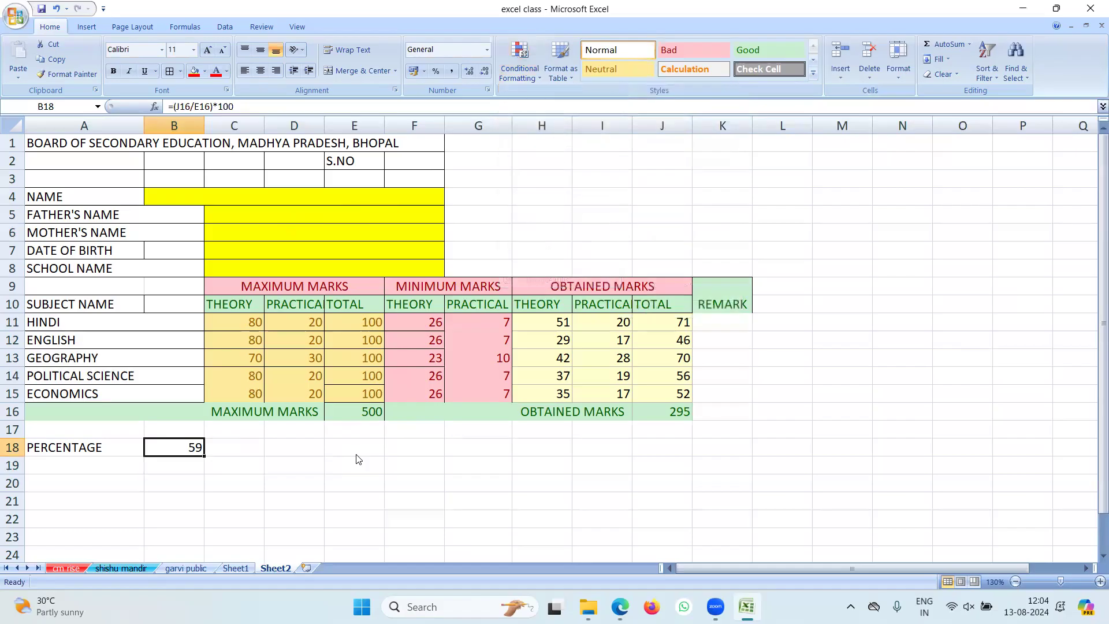
left_click(356, 456)
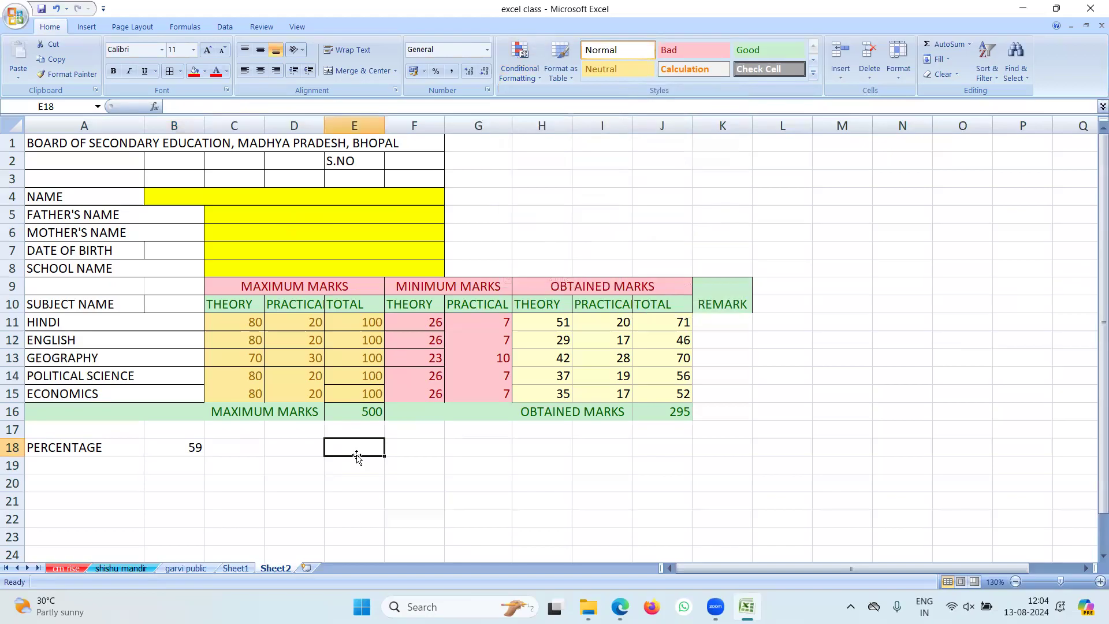
left_click(237, 480)
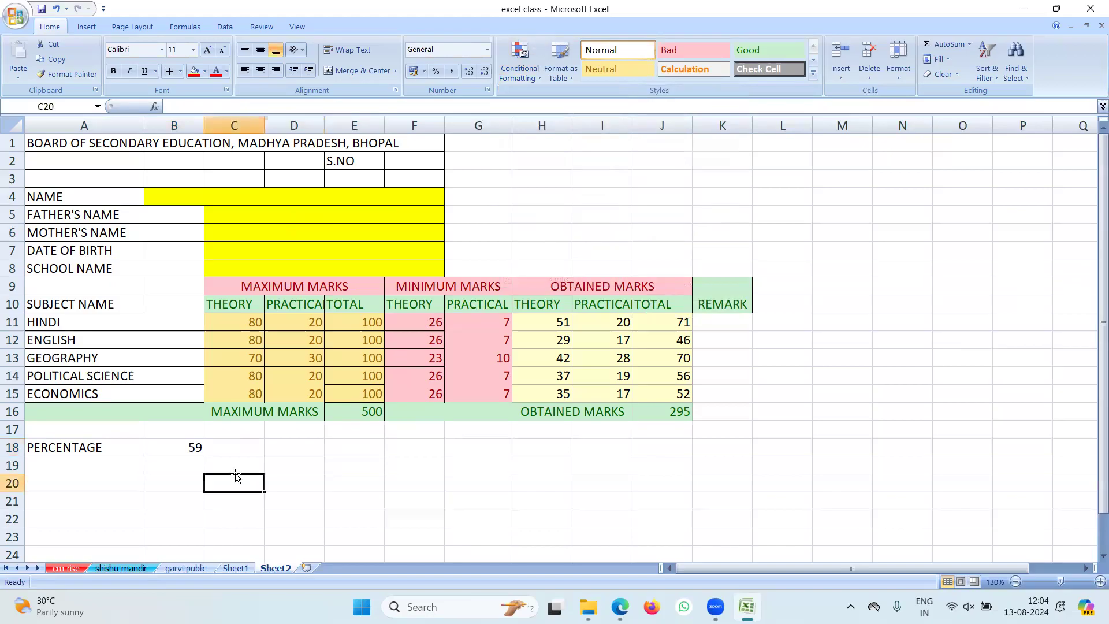
left_click(187, 452)
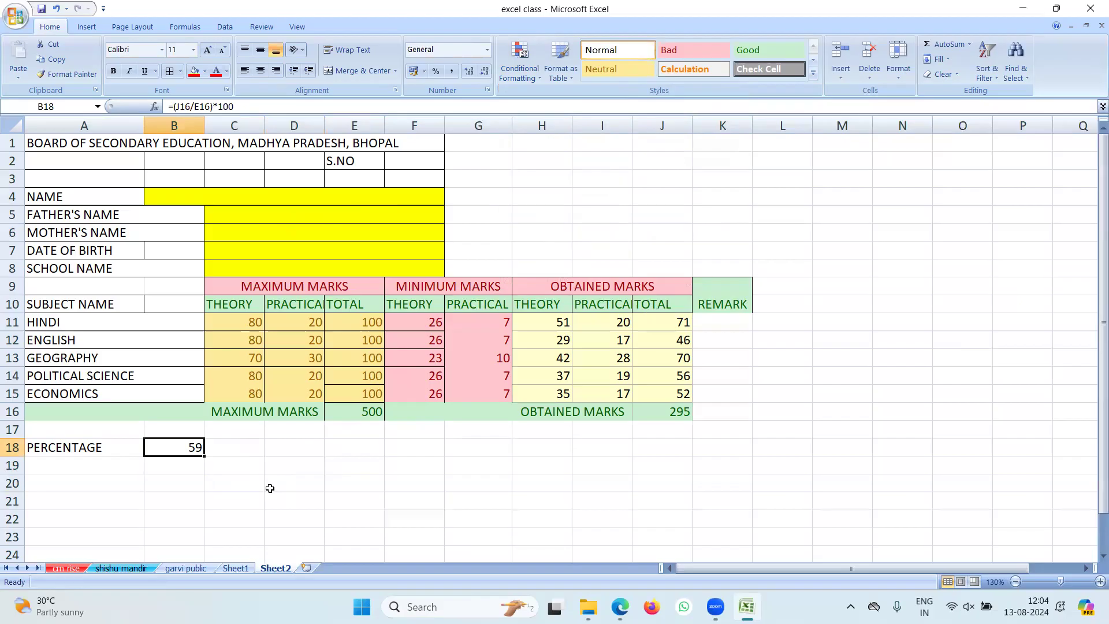
left_click(350, 500)
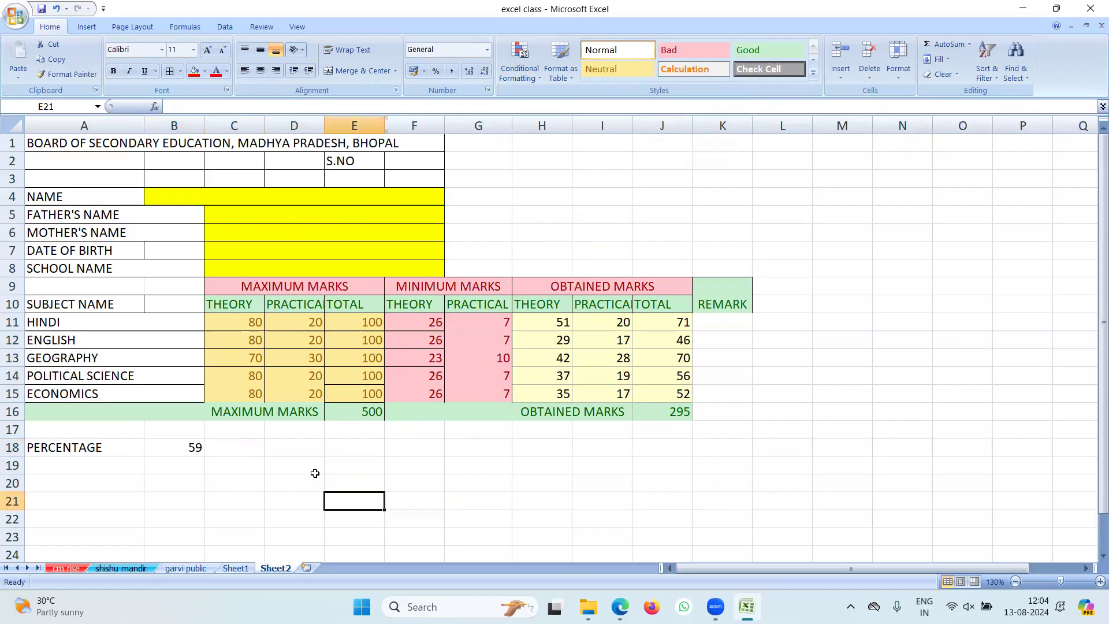
left_click(178, 448)
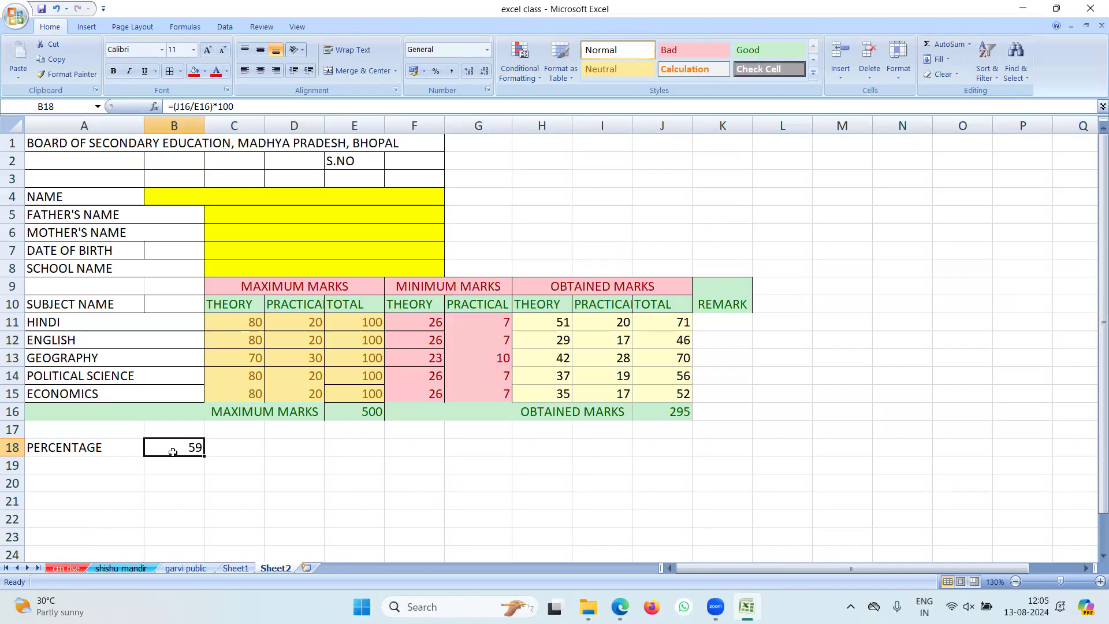
left_click(255, 485)
Step: Start a Greater Than highlight rule on the percentage cell B18 with a threshold of 59.99
left_click(188, 447)
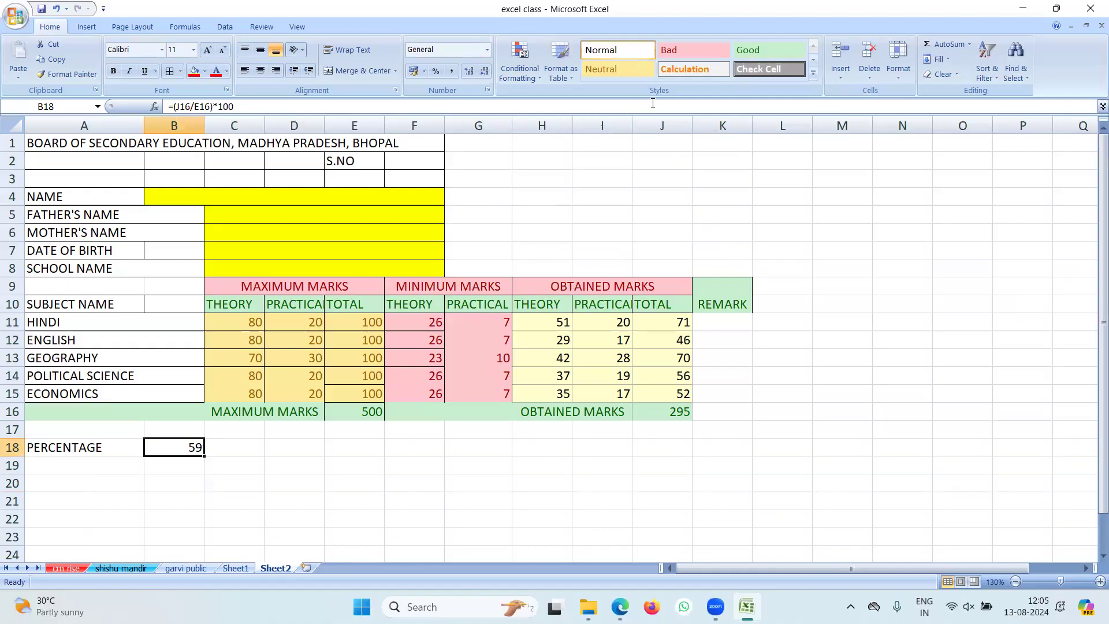
left_click(538, 79)
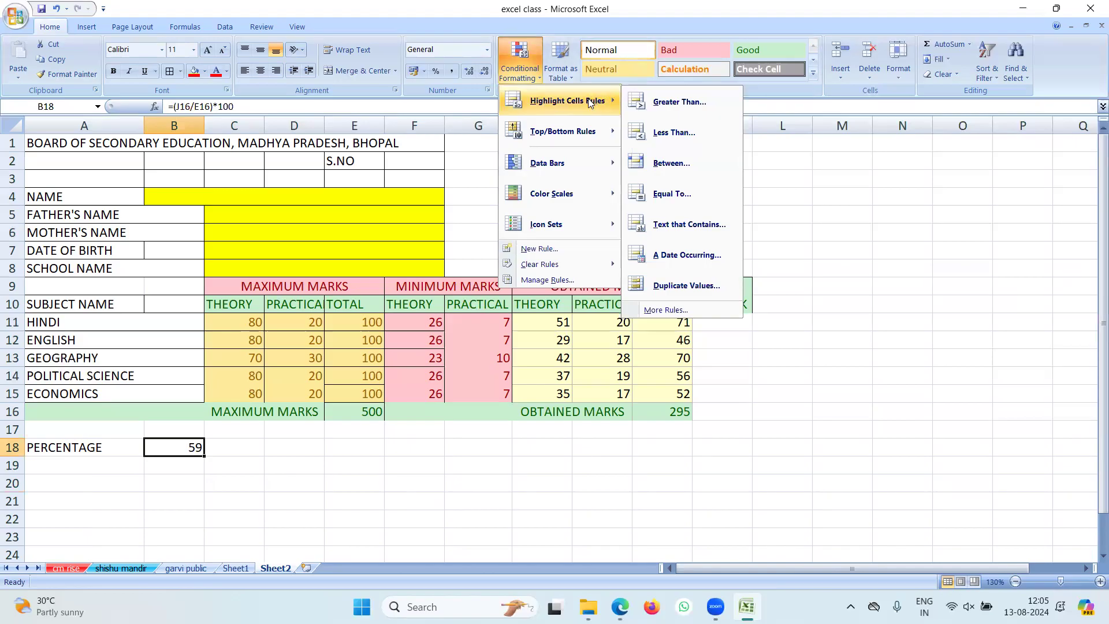
mouse_move(591, 139)
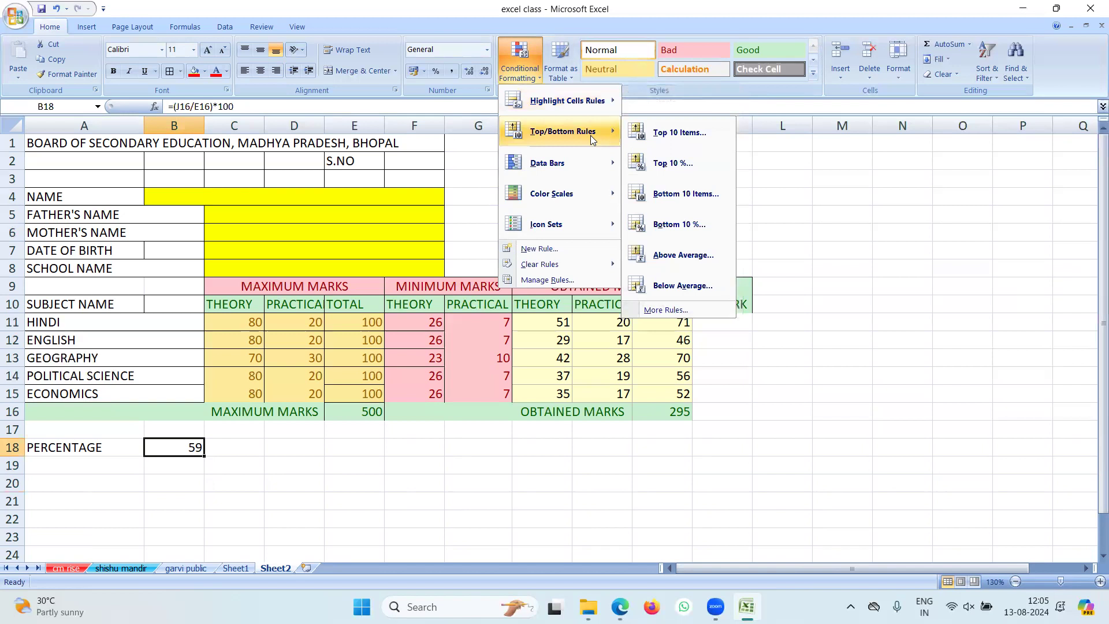
mouse_move(571, 108)
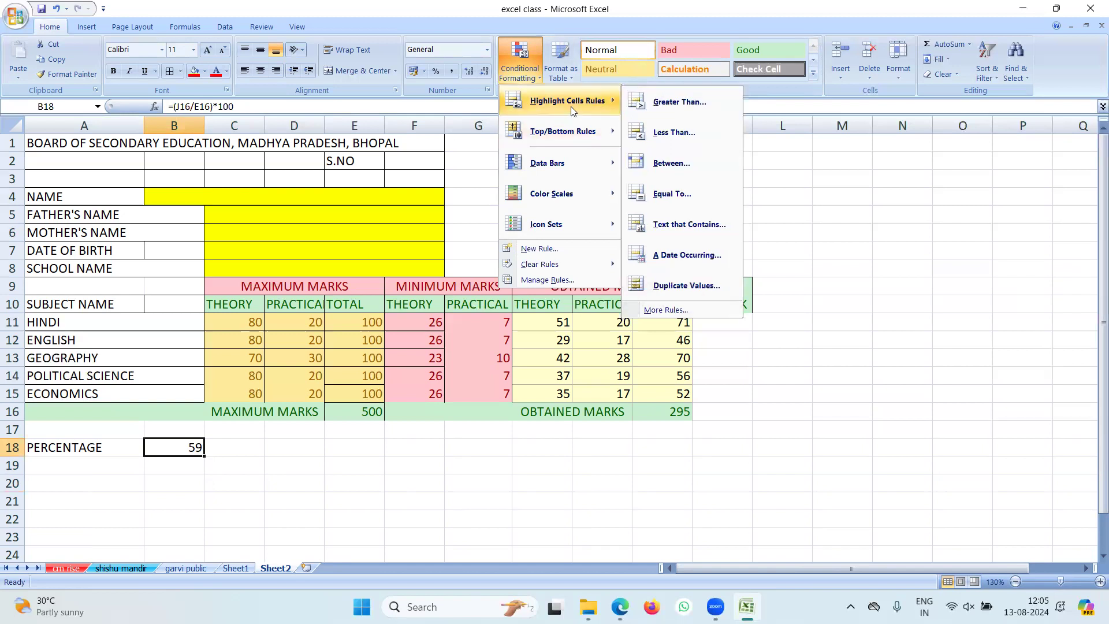
left_click(686, 109)
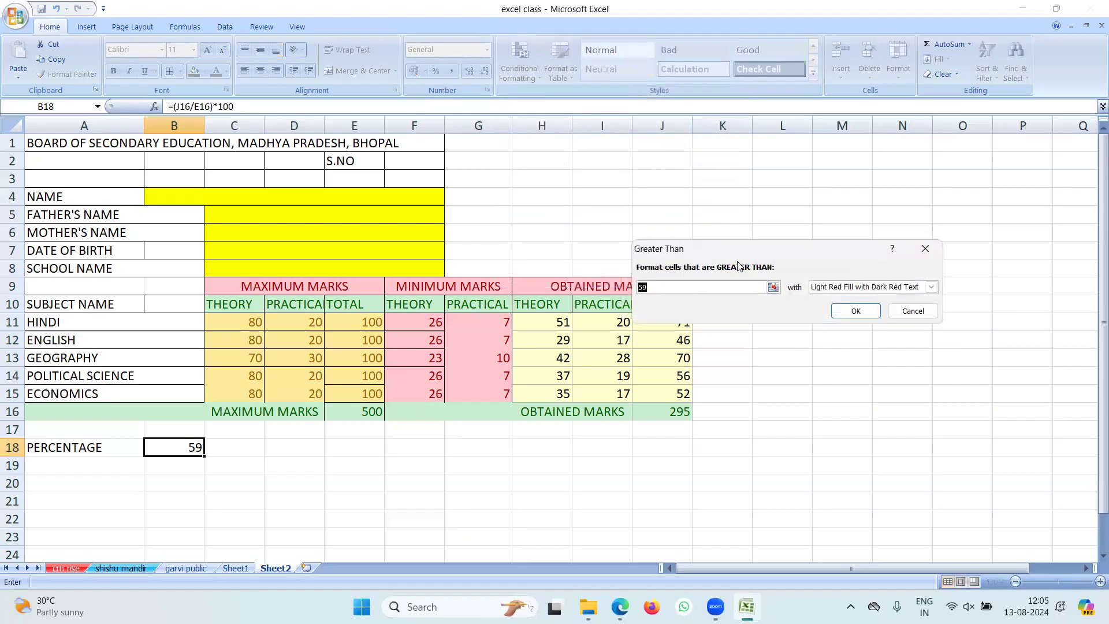
left_click_drag(744, 248, 660, 165)
left_click(584, 204)
left_click_drag(584, 203, 539, 202)
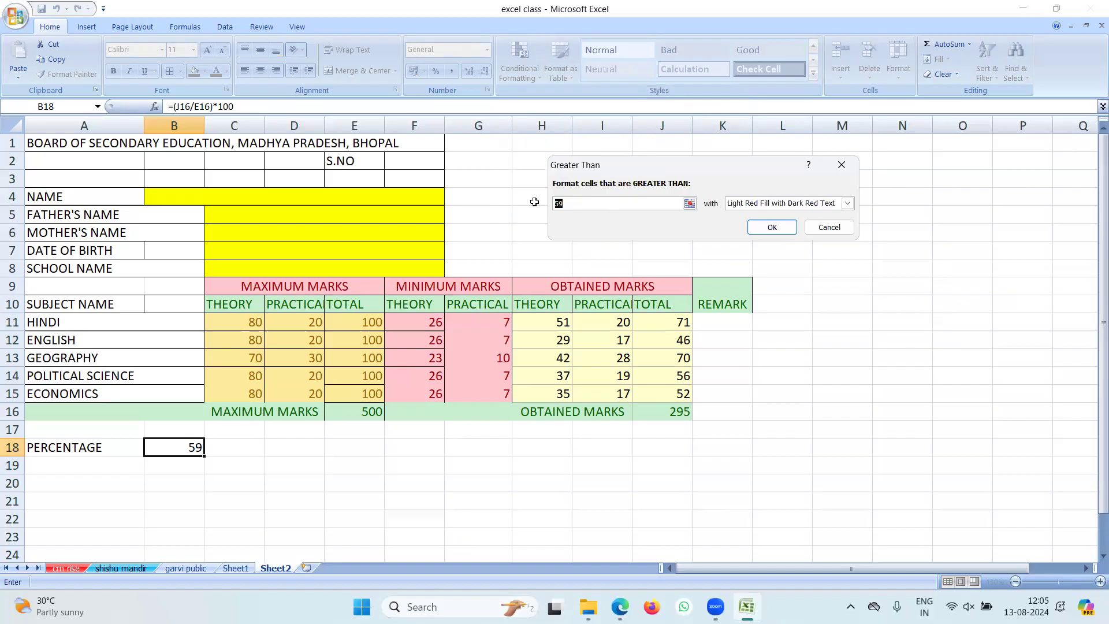
type("59.99")
Step: Give the Greater Than rule a custom format with light green font colour and apply it to B18
left_click(848, 204)
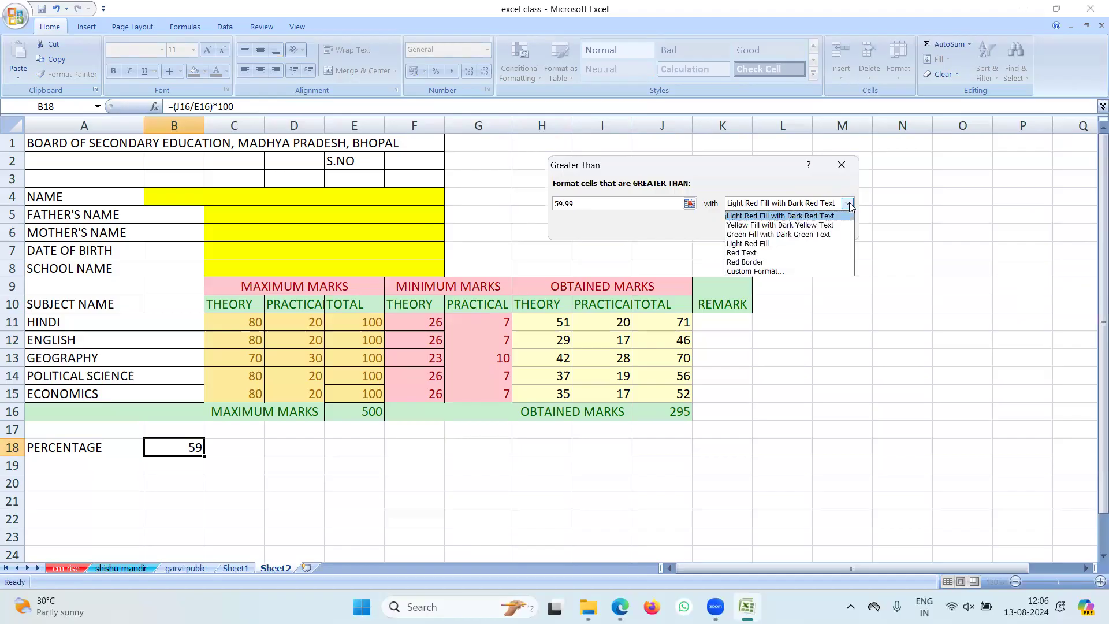
left_click(767, 271)
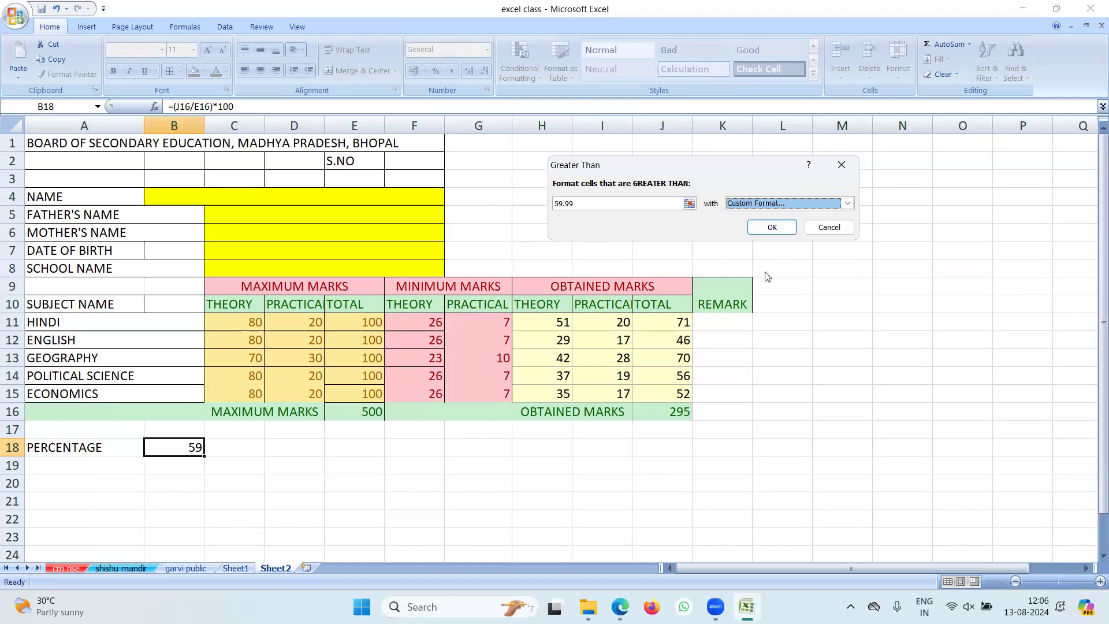
left_click(771, 228)
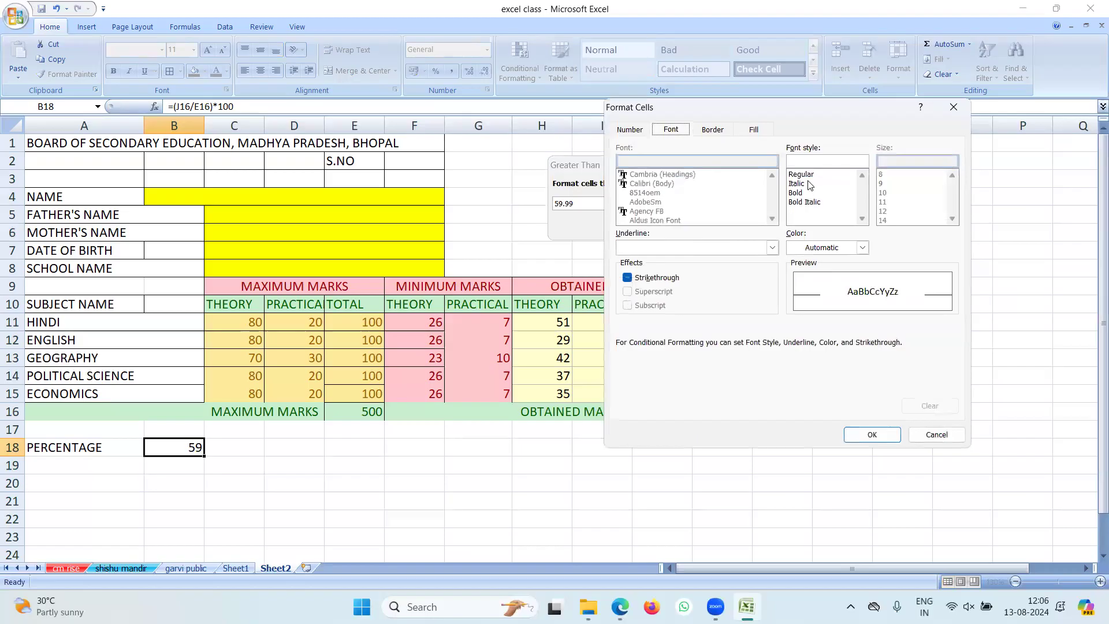
left_click(863, 248)
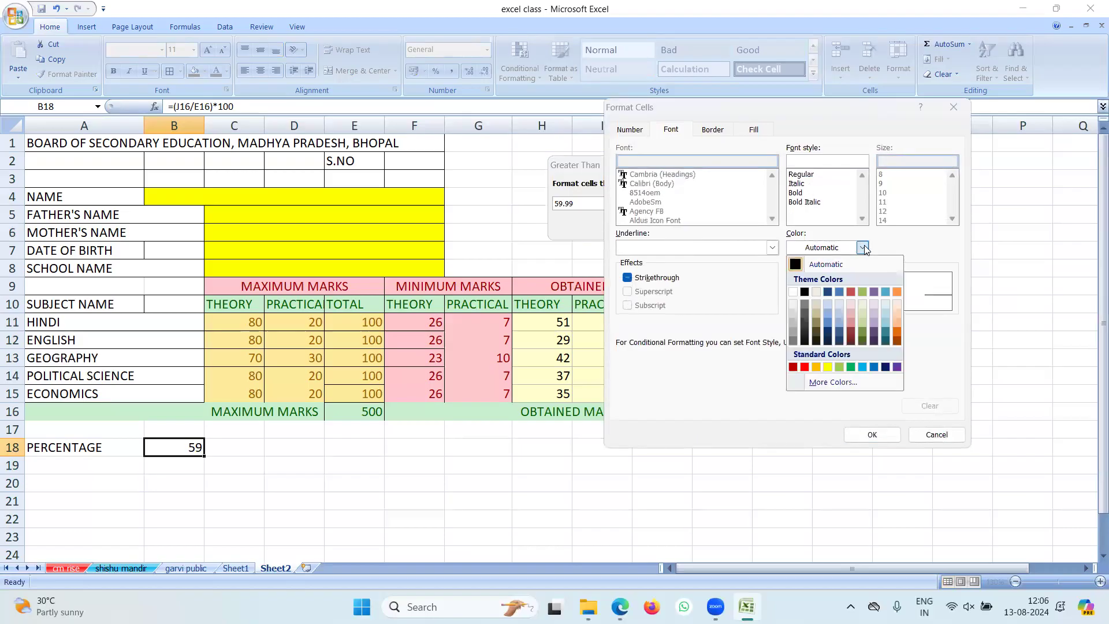
left_click(840, 368)
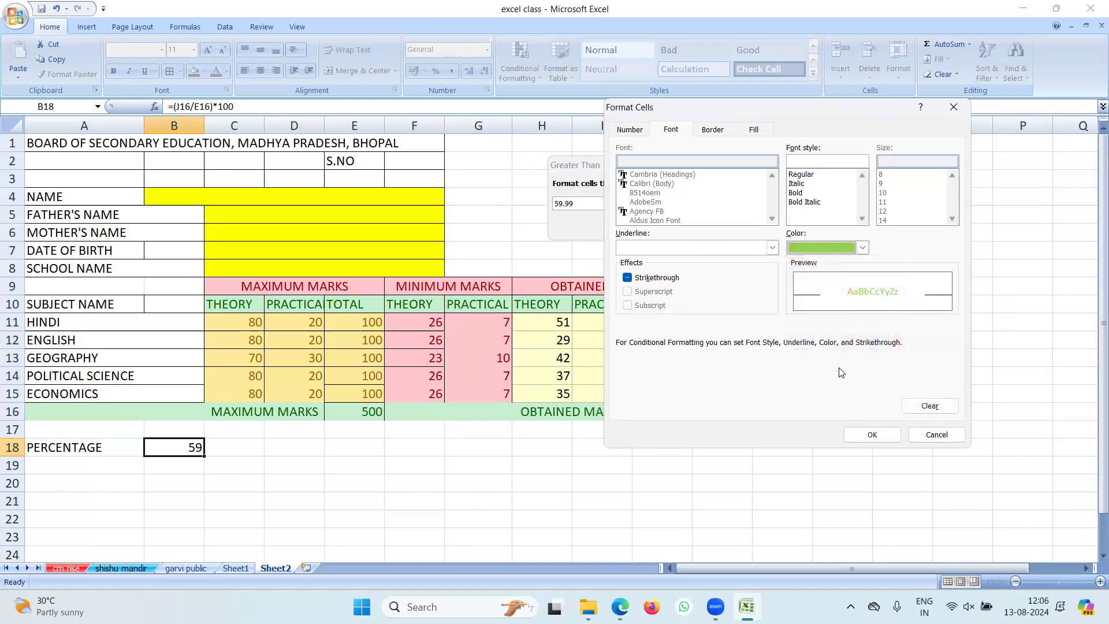
left_click(873, 436)
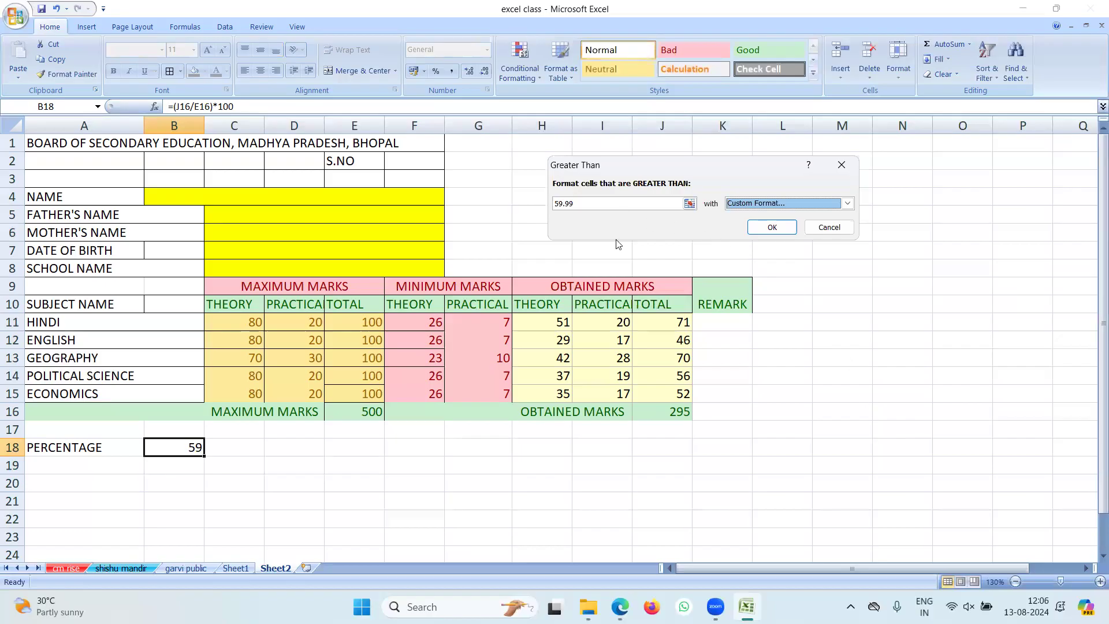
left_click(772, 228)
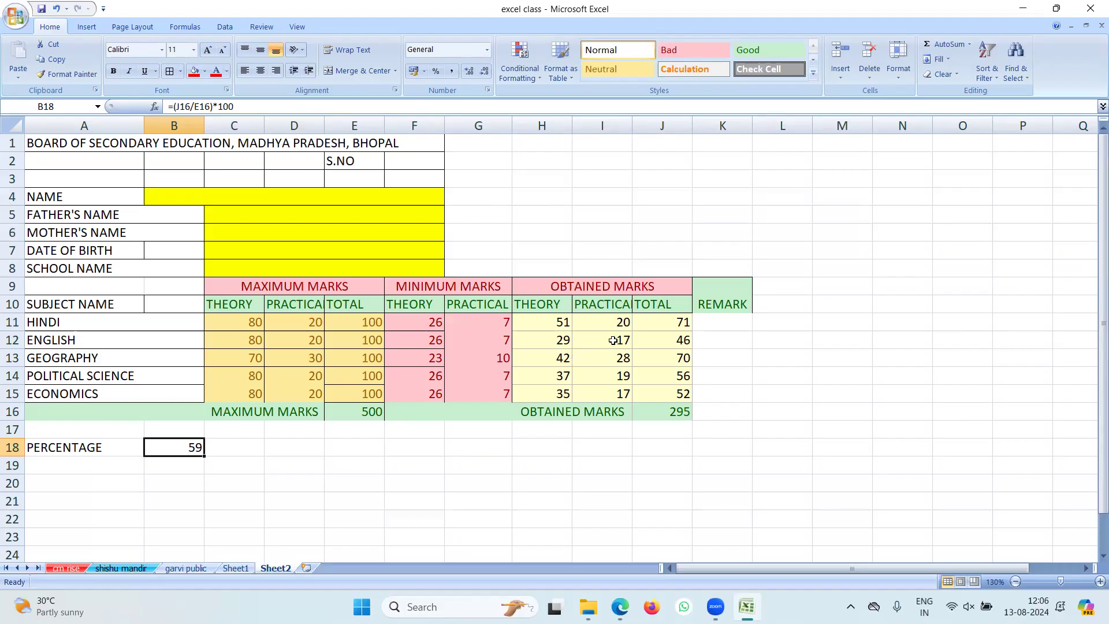
Step: Set the obtained theory mark for ENGLISH in H12 to 50 and check the percentage cell's formatting
left_click(548, 340)
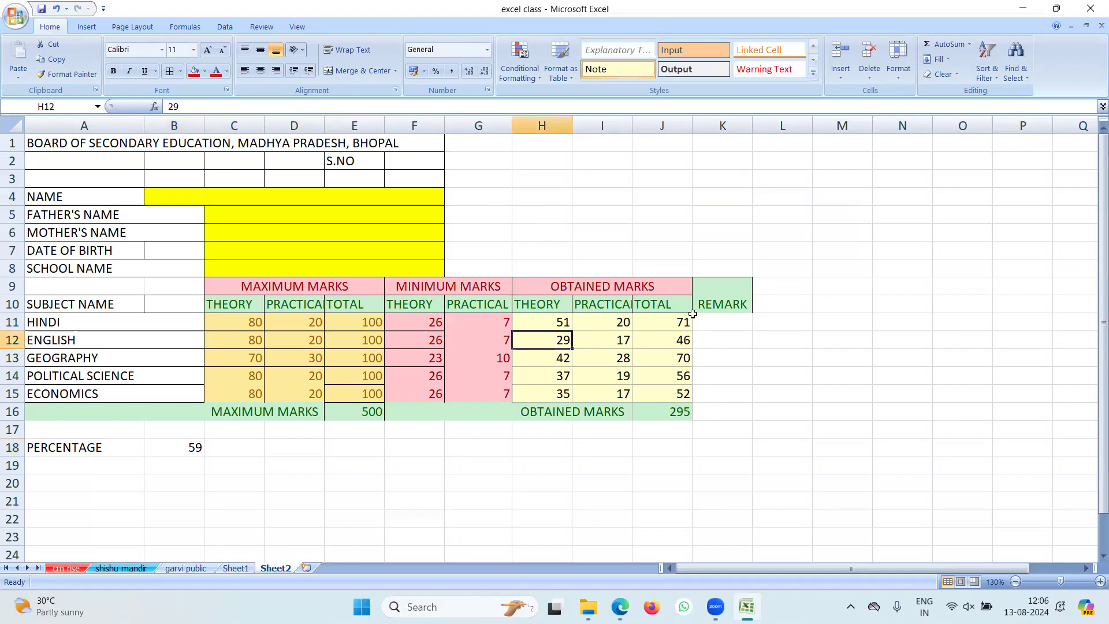
type("50")
key("Return")
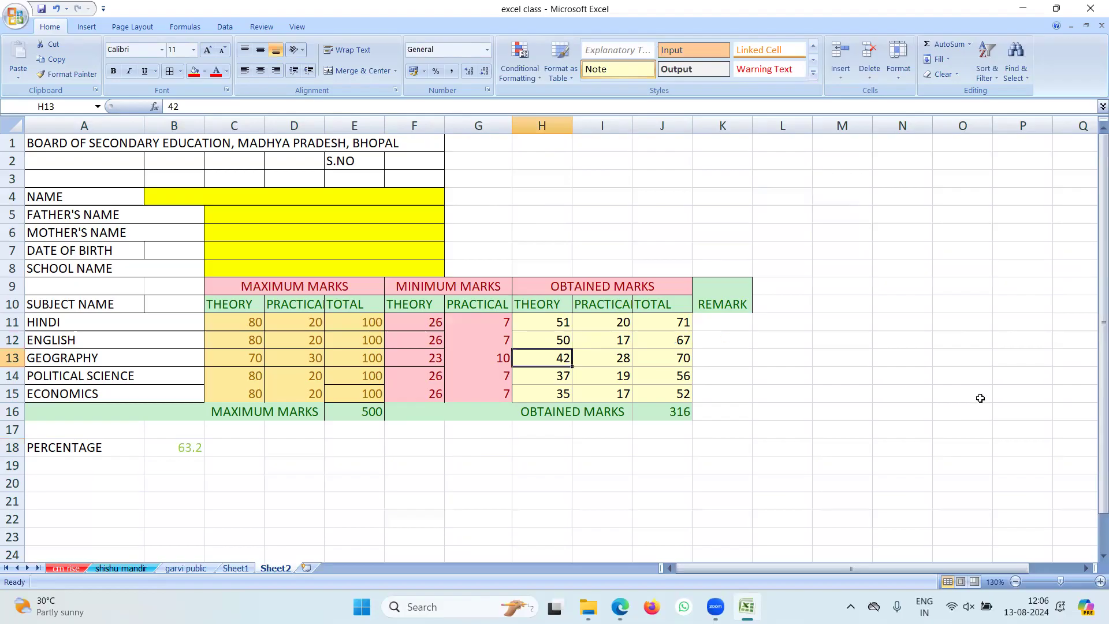
left_click(1093, 584)
left_click(1093, 583)
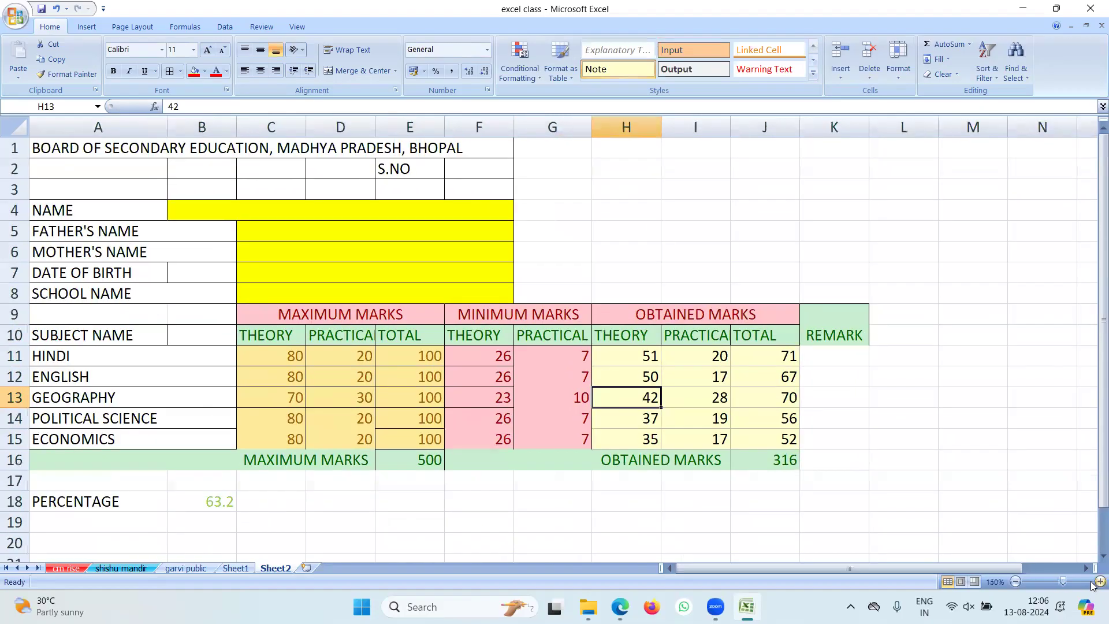
left_click(1094, 583)
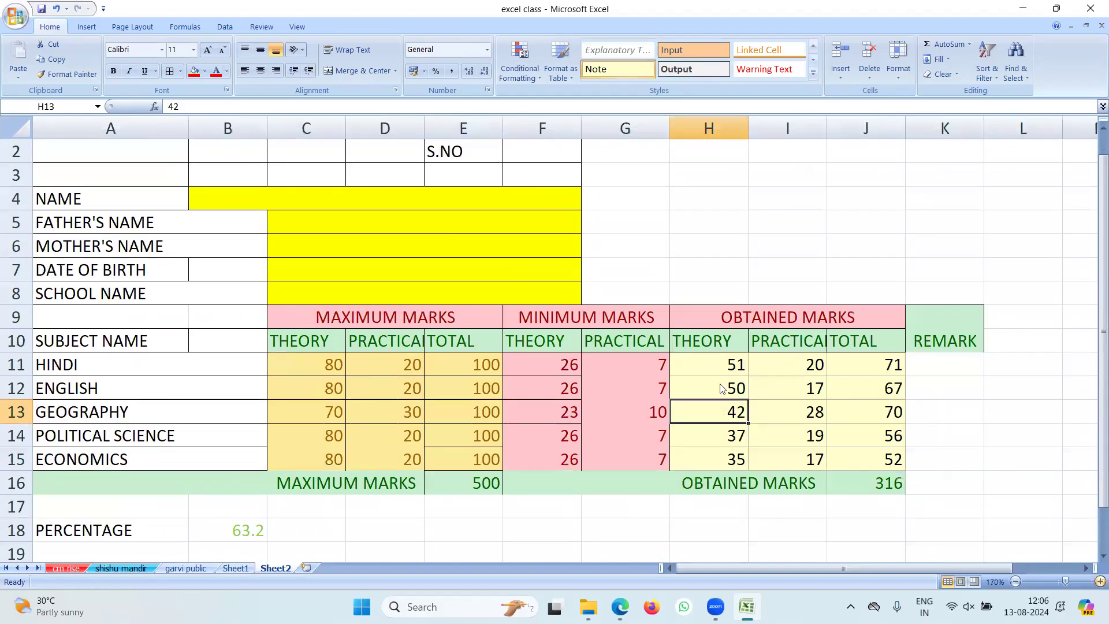
left_click_drag(1103, 403, 1093, 439)
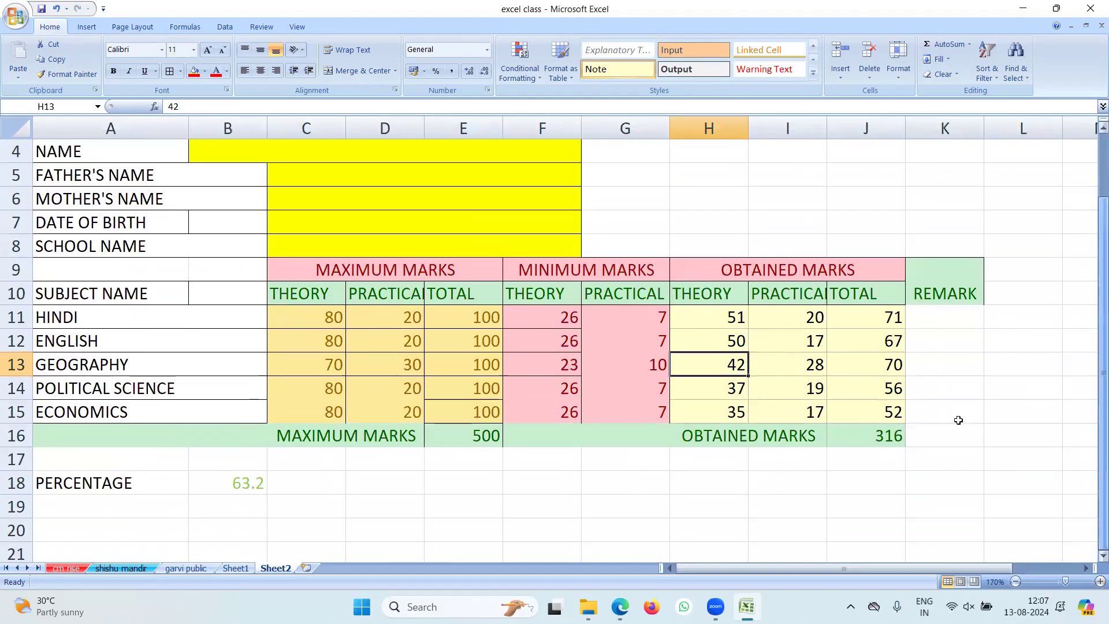
left_click(258, 484)
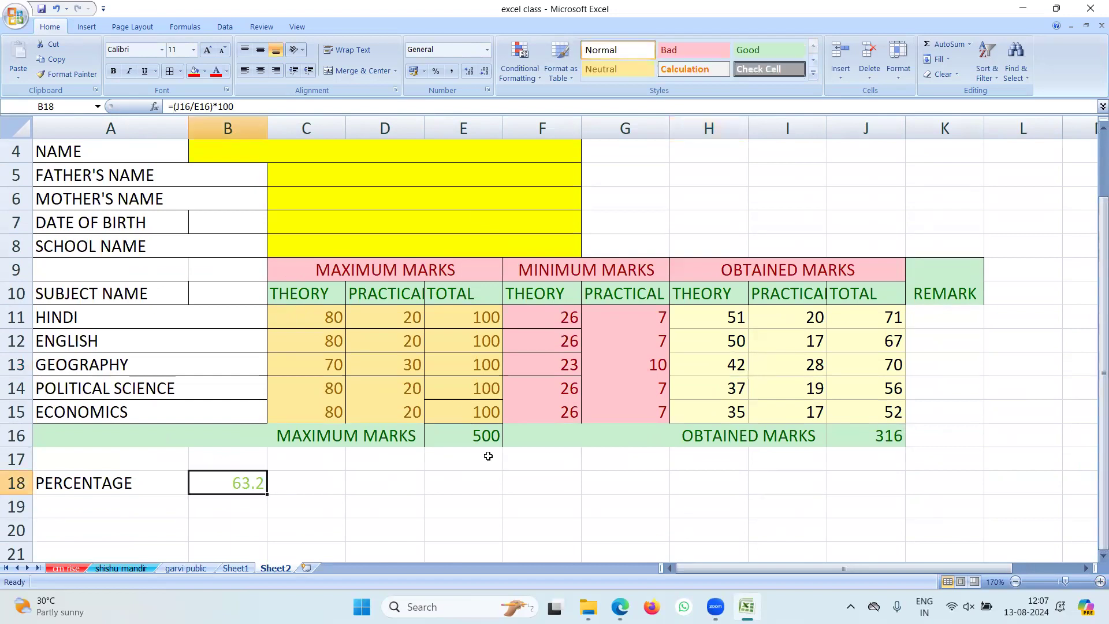
Step: Set the obtained theory mark for ENGLISH in H12 to 20
left_click(733, 340)
type("20")
key("Return")
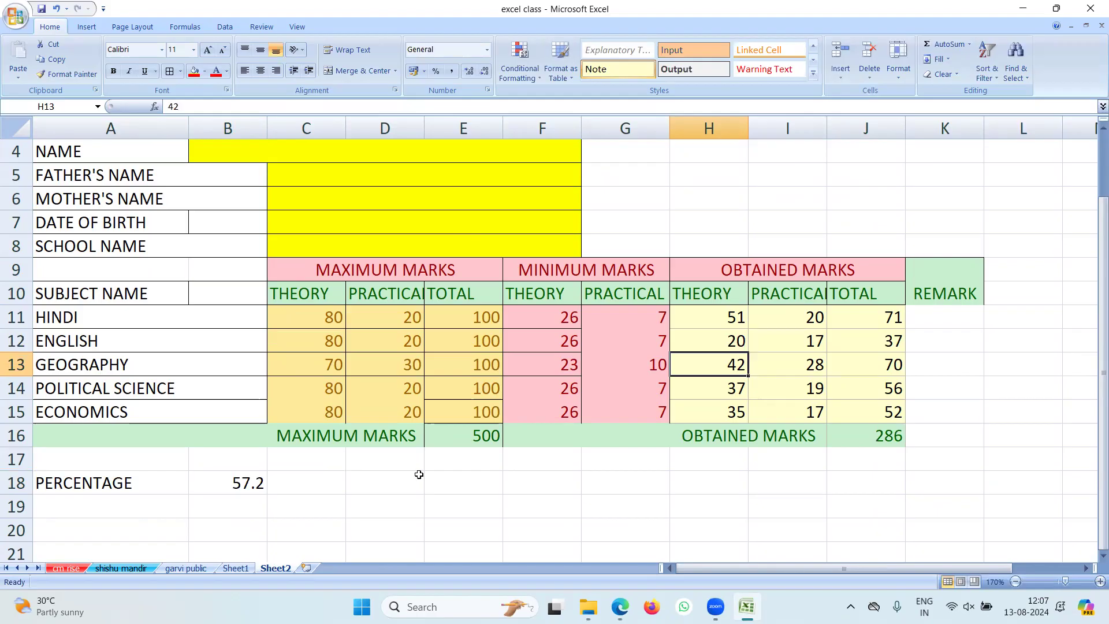
Step: Start a Between highlight rule on the percentage cell B18 with limits 39.99 and 59.99
left_click(236, 483)
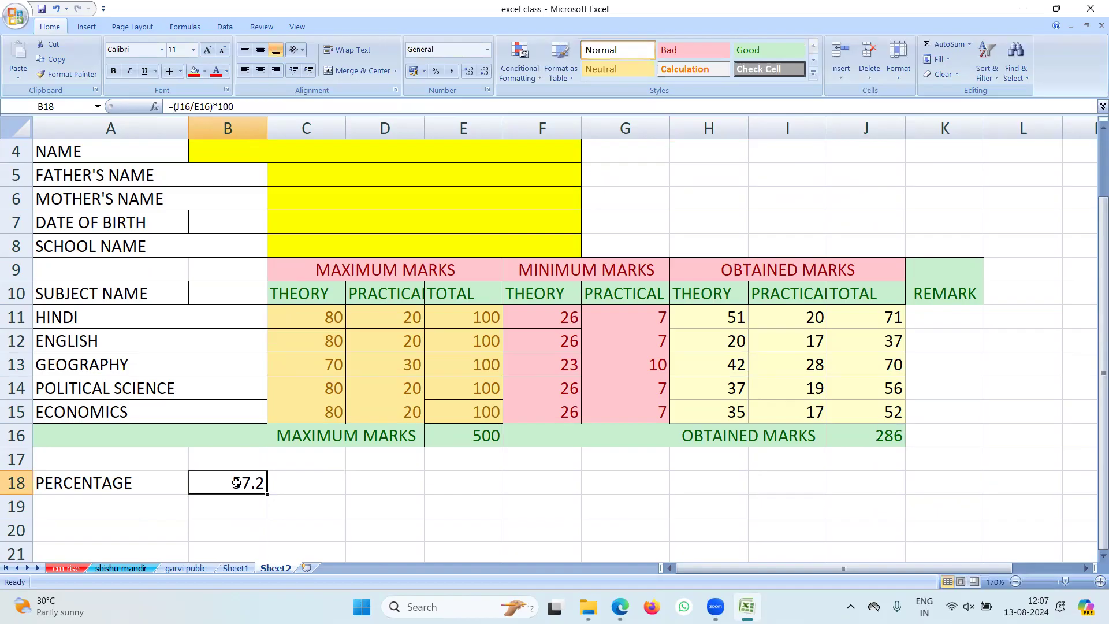
left_click(535, 76)
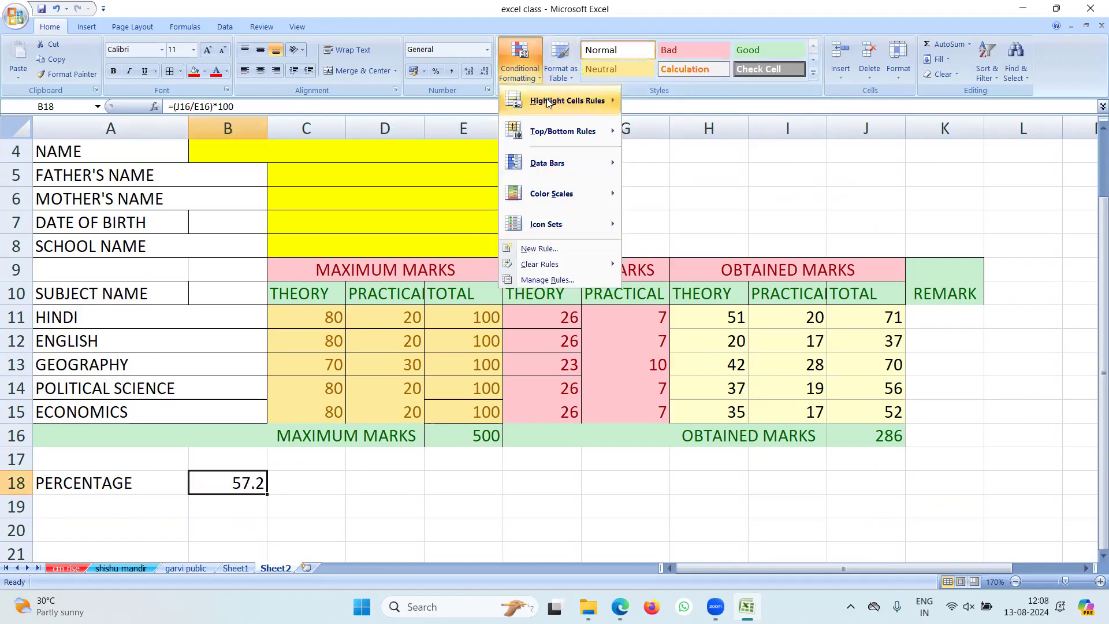
mouse_move(547, 100)
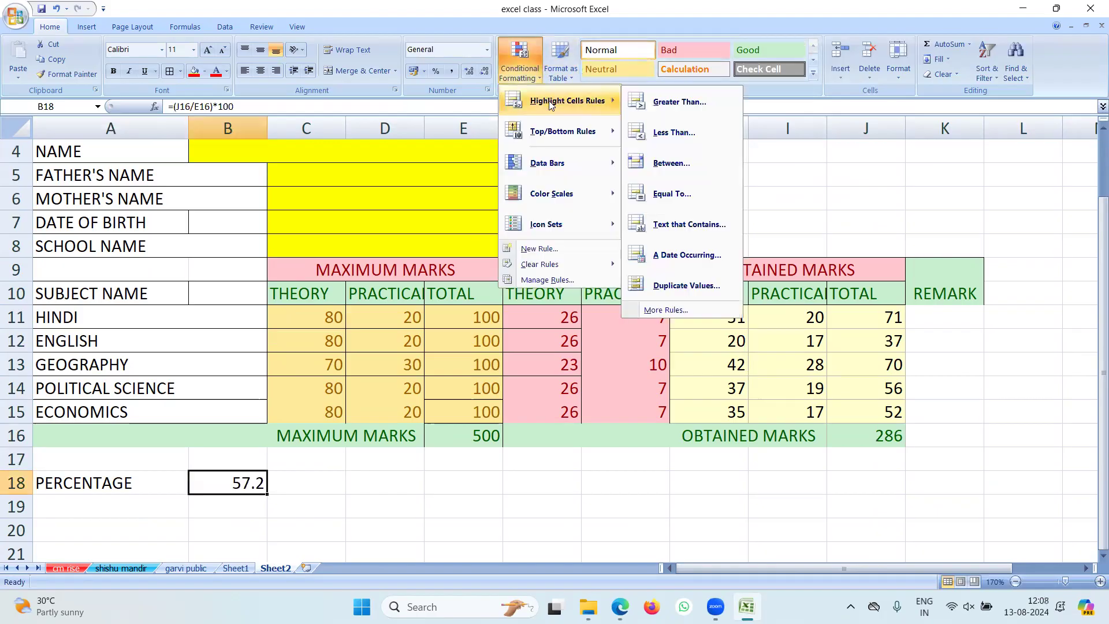
left_click(682, 168)
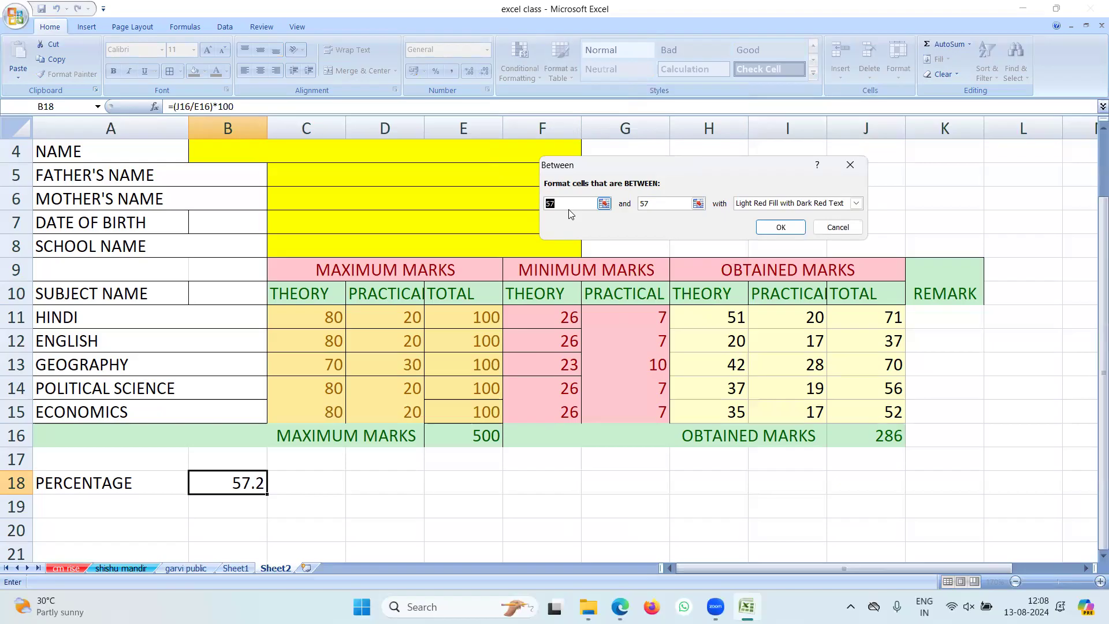
type("3")
key("Tab")
type("59.99")
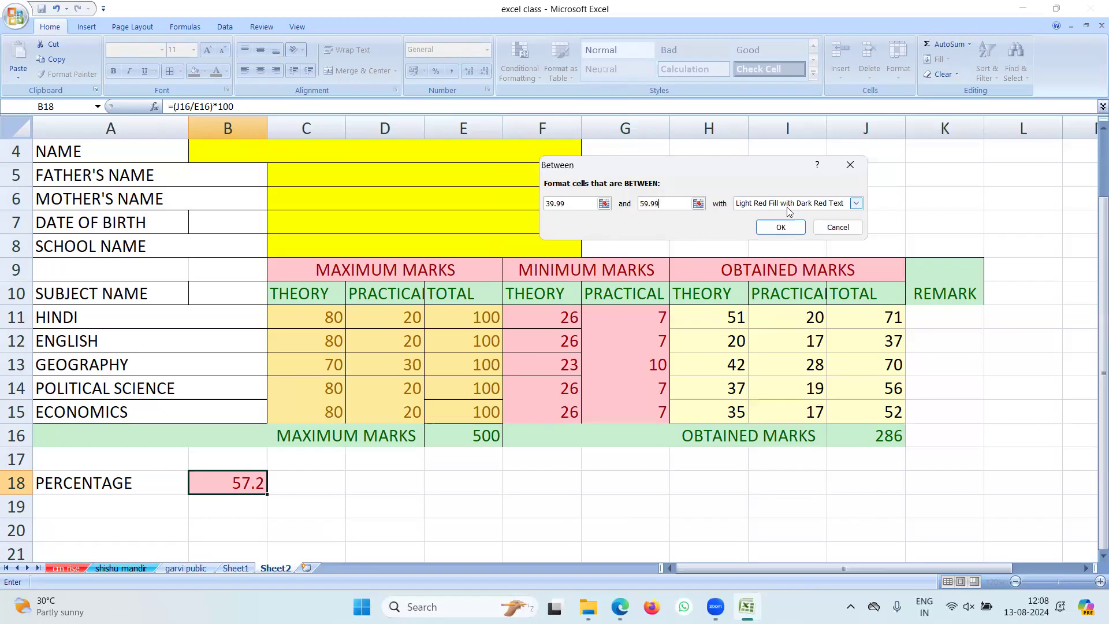
Step: Give the Between rule a custom format with yellow font colour and apply it to B18
left_click(855, 204)
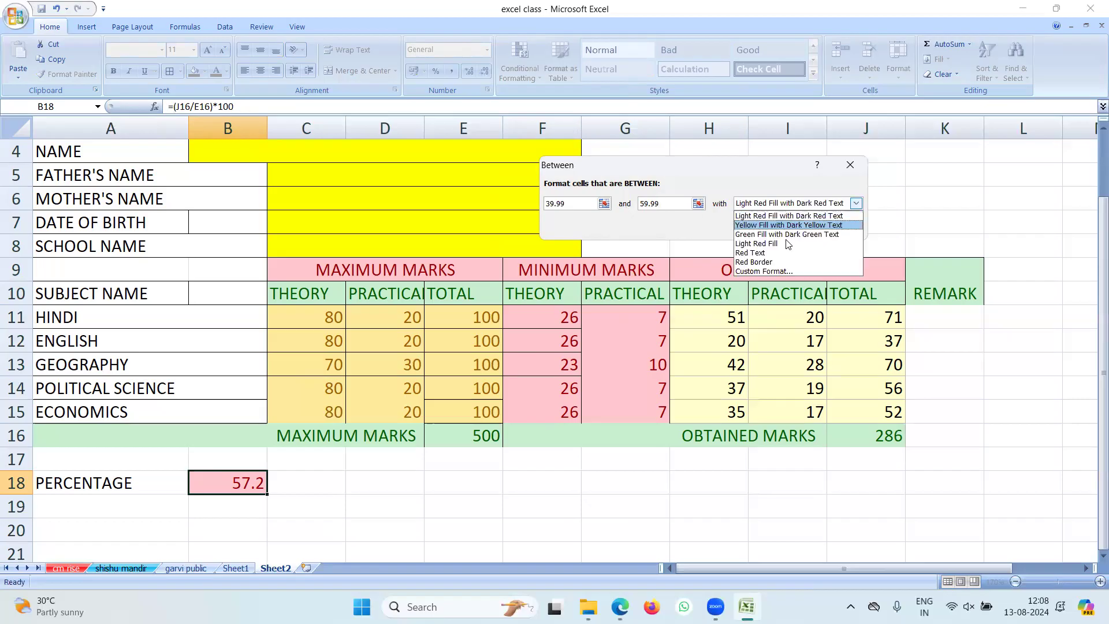
left_click(758, 272)
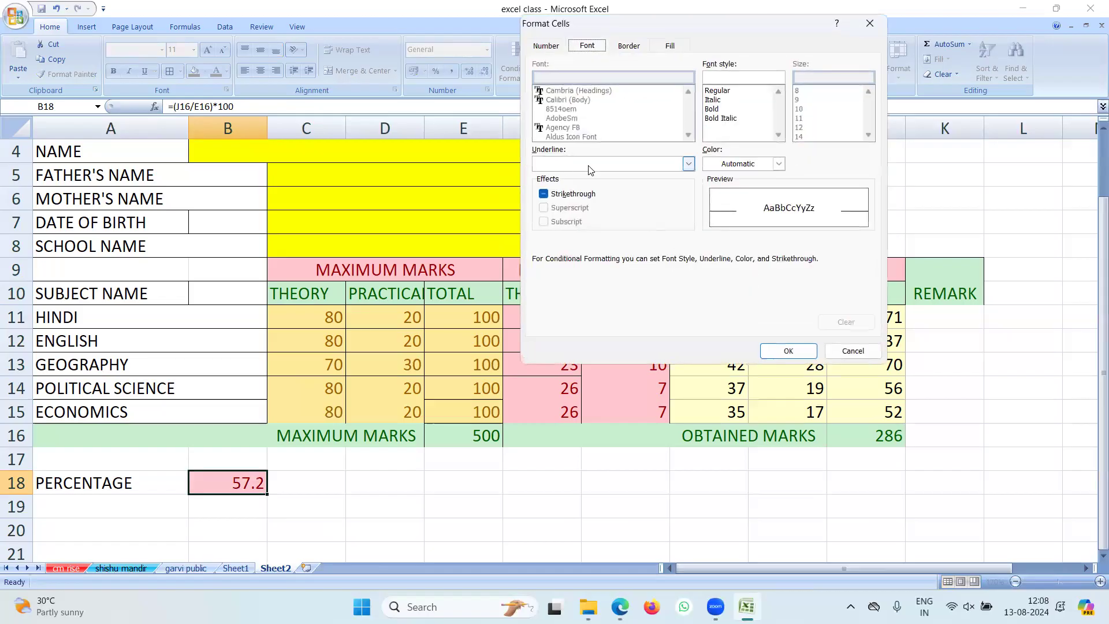
left_click(689, 165)
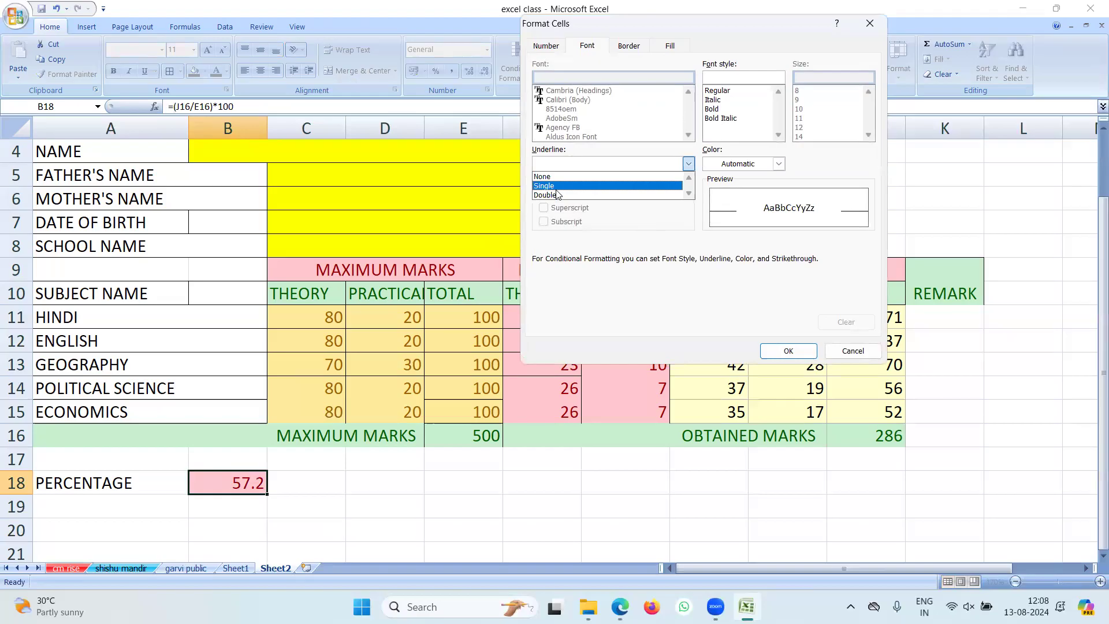
left_click(601, 155)
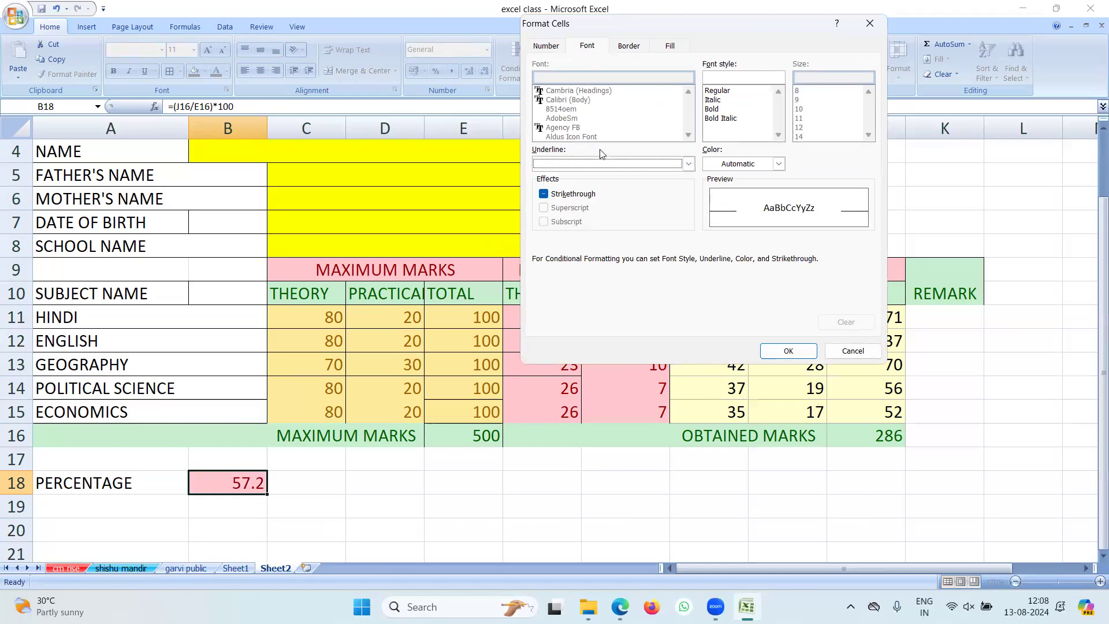
left_click(779, 165)
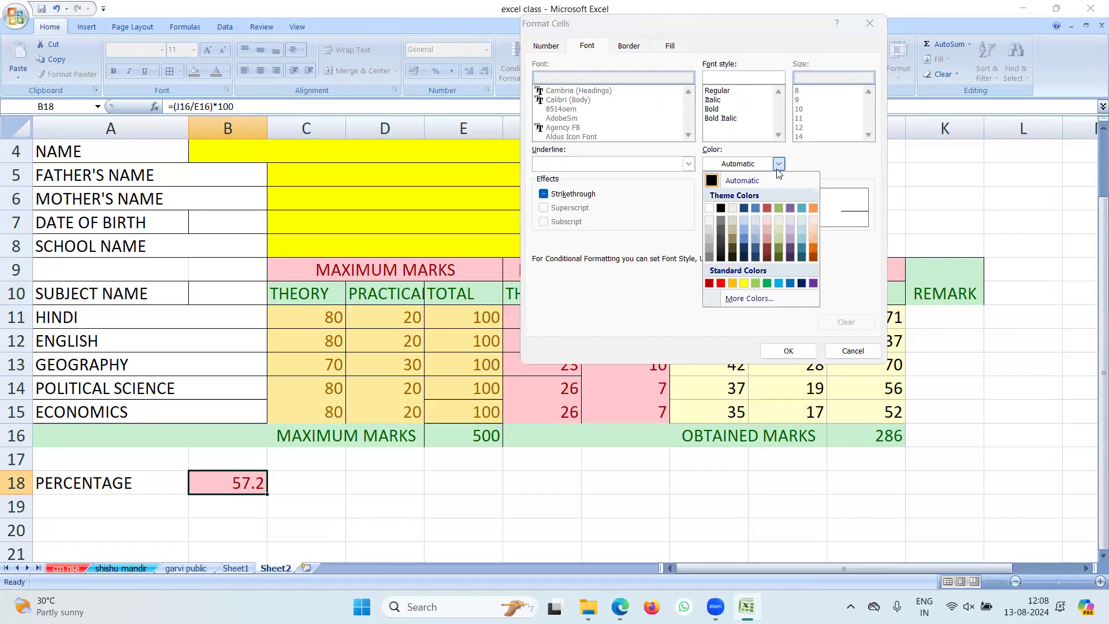
left_click(721, 283)
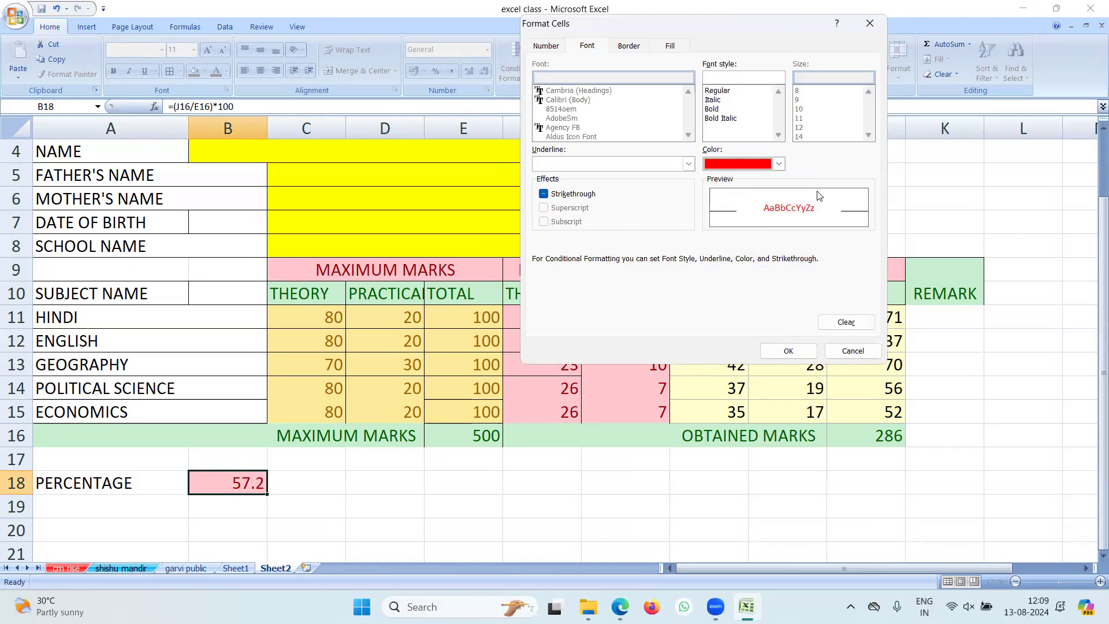
left_click(779, 163)
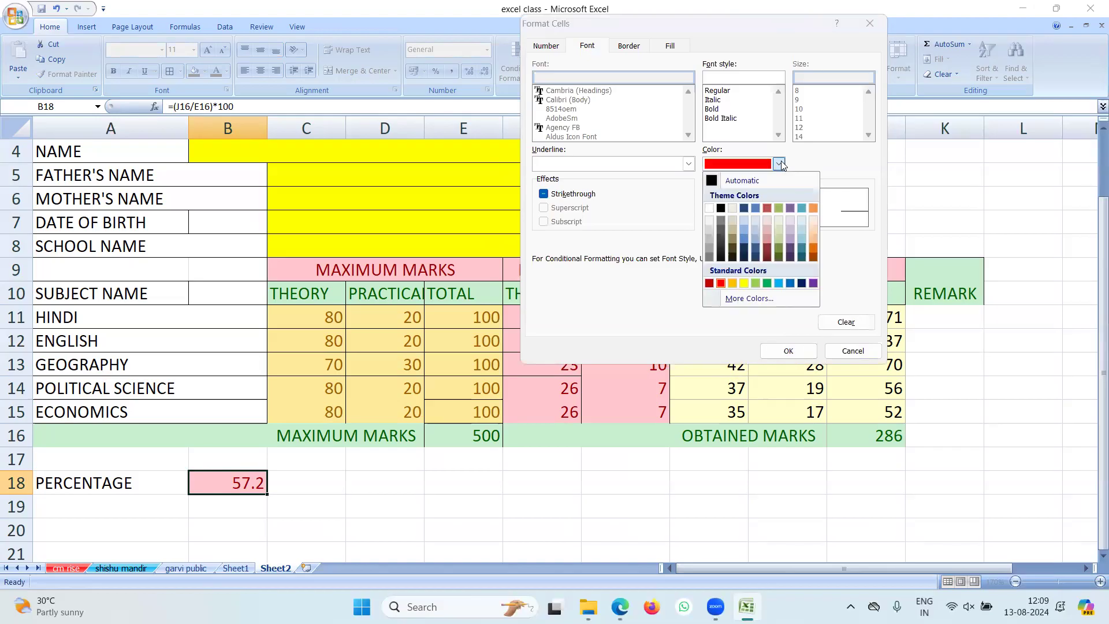
left_click(744, 284)
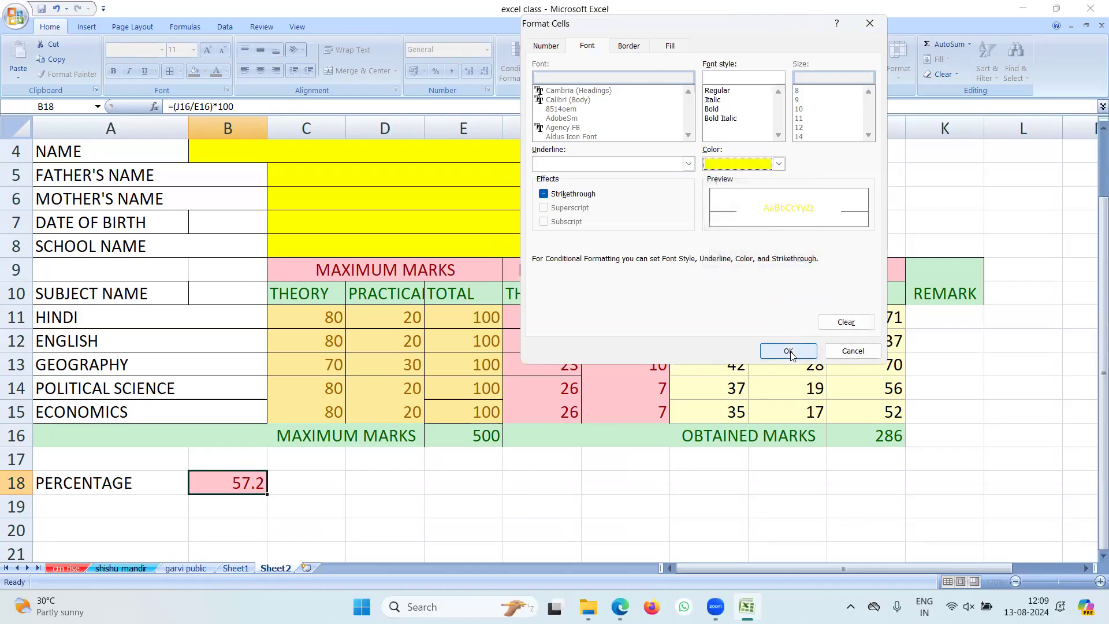
left_click(789, 351)
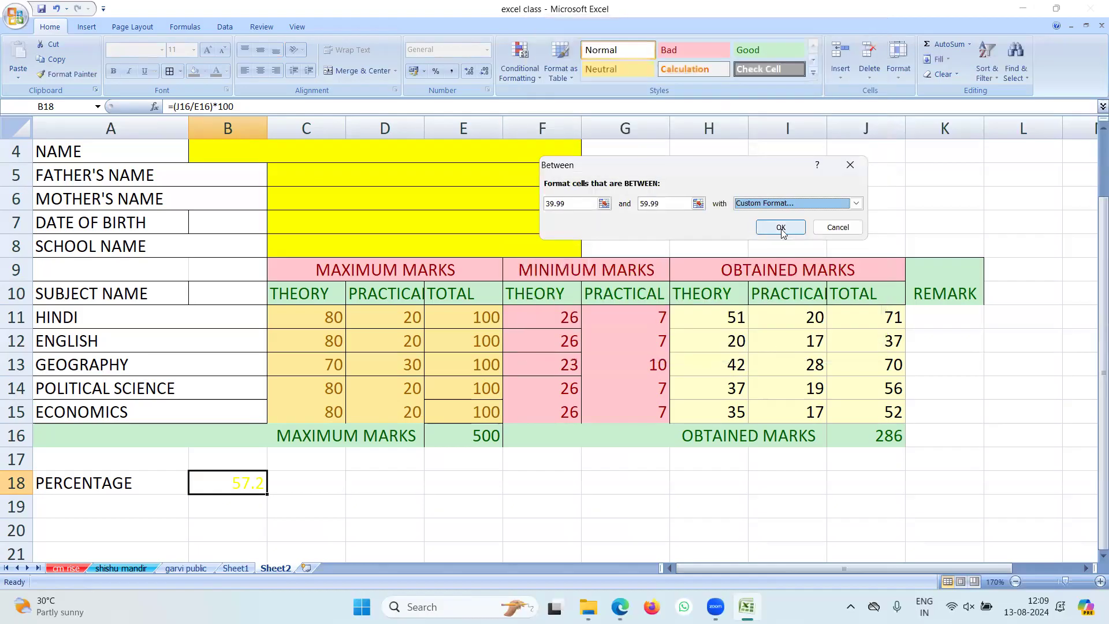
left_click(781, 228)
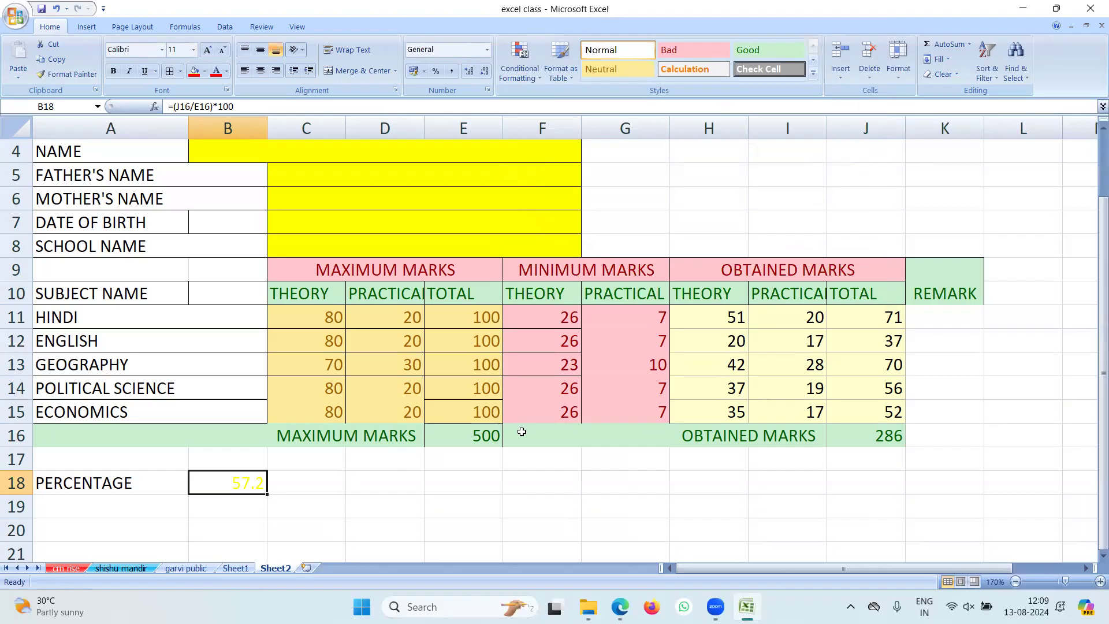
Step: Test the percentage colouring by setting the obtained theory mark for ENGLISH in H12 to 30 and then to 90
left_click(729, 344)
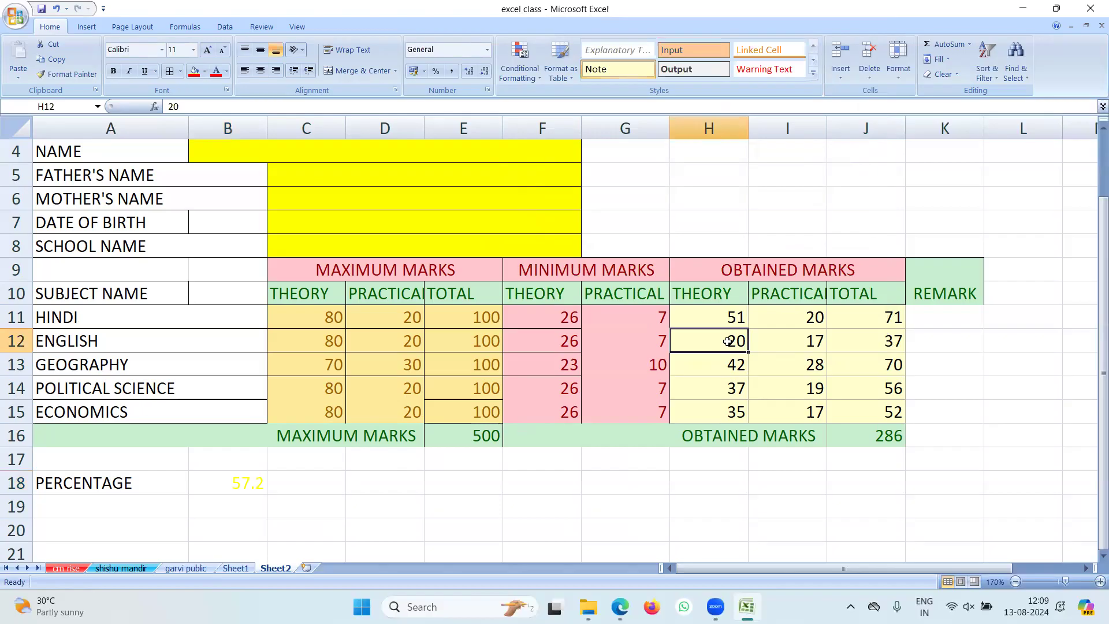
type("30")
key("Return")
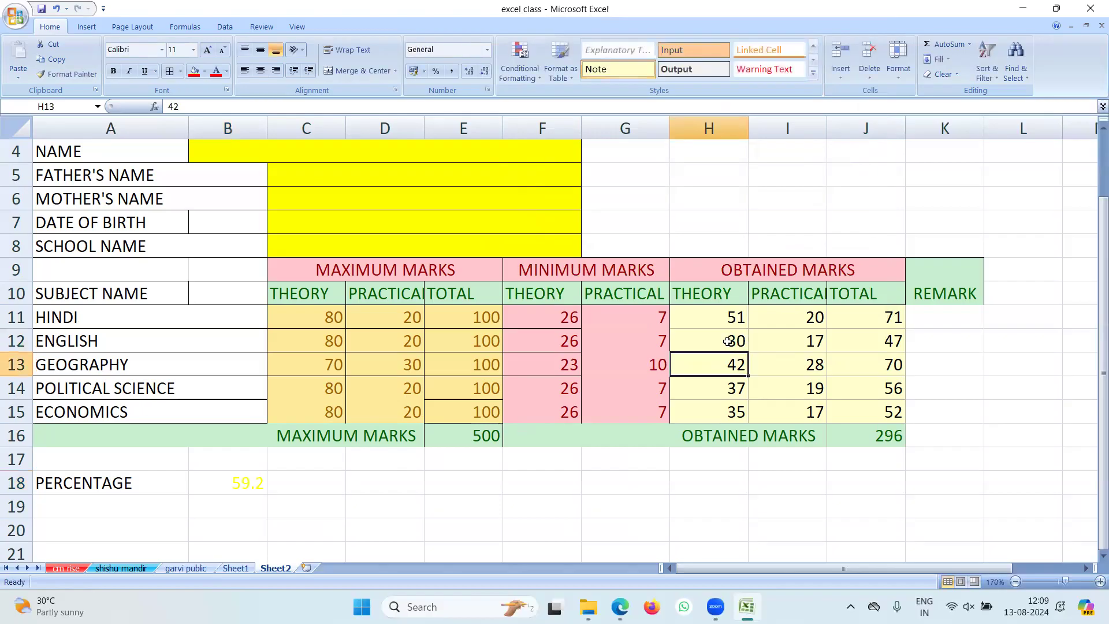
left_click(740, 341)
type("90")
key("Return")
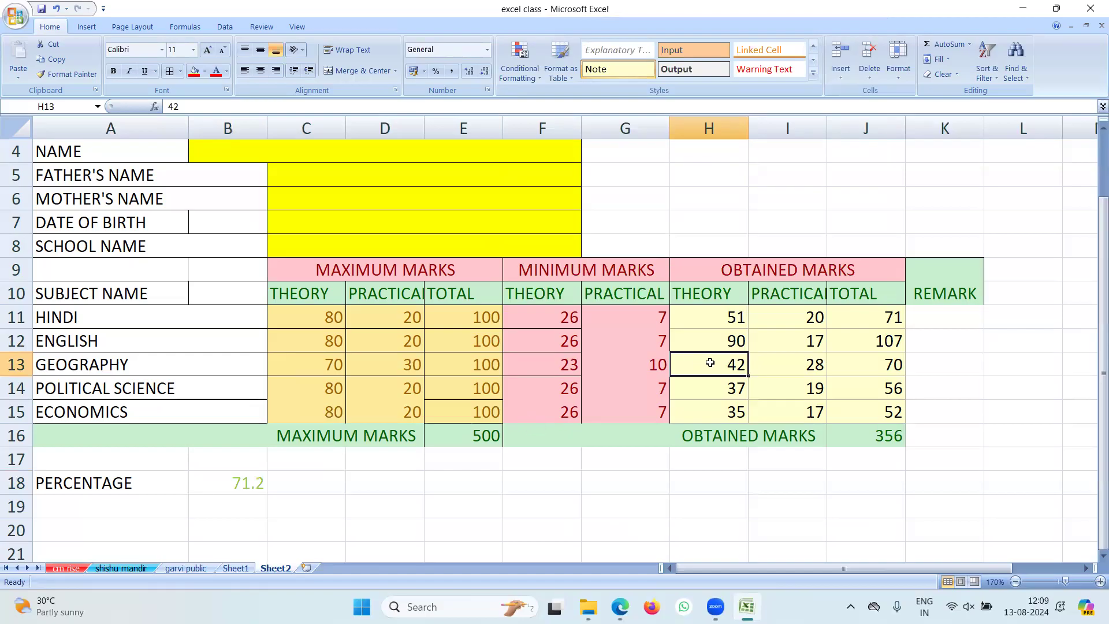
Step: Set the obtained theory marks for GEOGRAPHY in H13 to 50 and POLITICAL SCIENCE in H14 to 20
type("50")
key("Return")
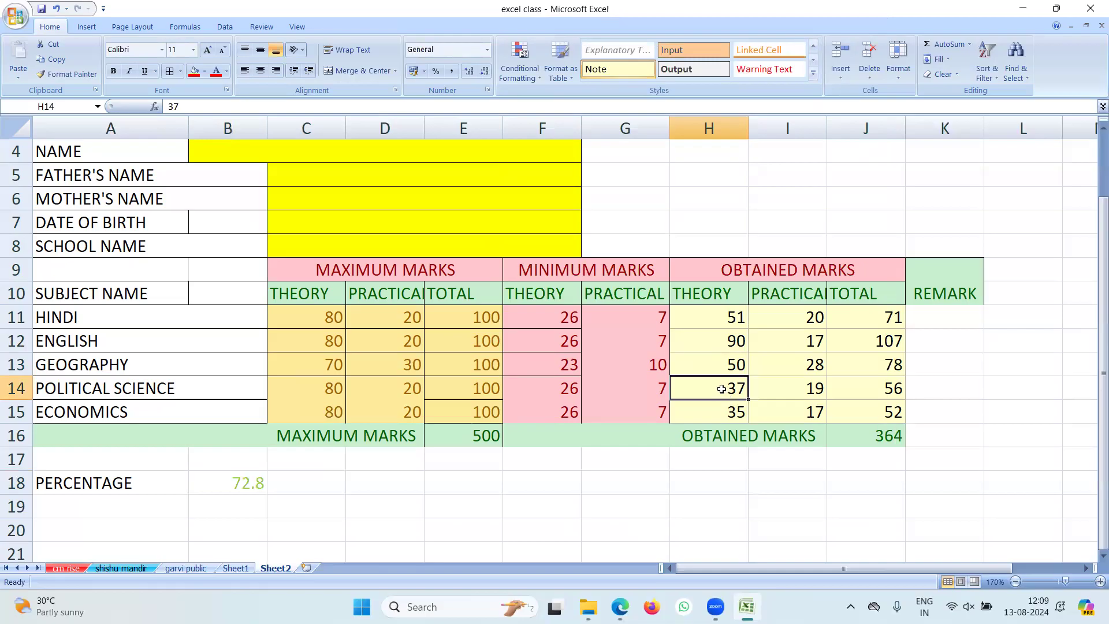
type("20")
key("Return")
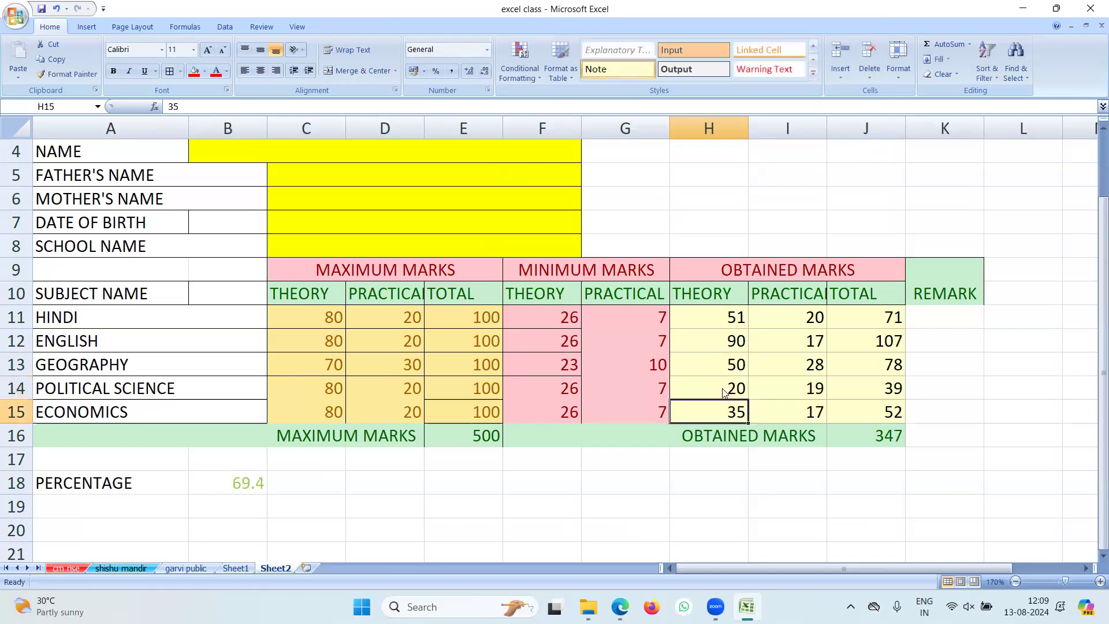
Step: Set the obtained theory mark for ENGLISH in H12 to 20 to test the percentage's mid-range colour
key("Up")
key("Up")
key("Up")
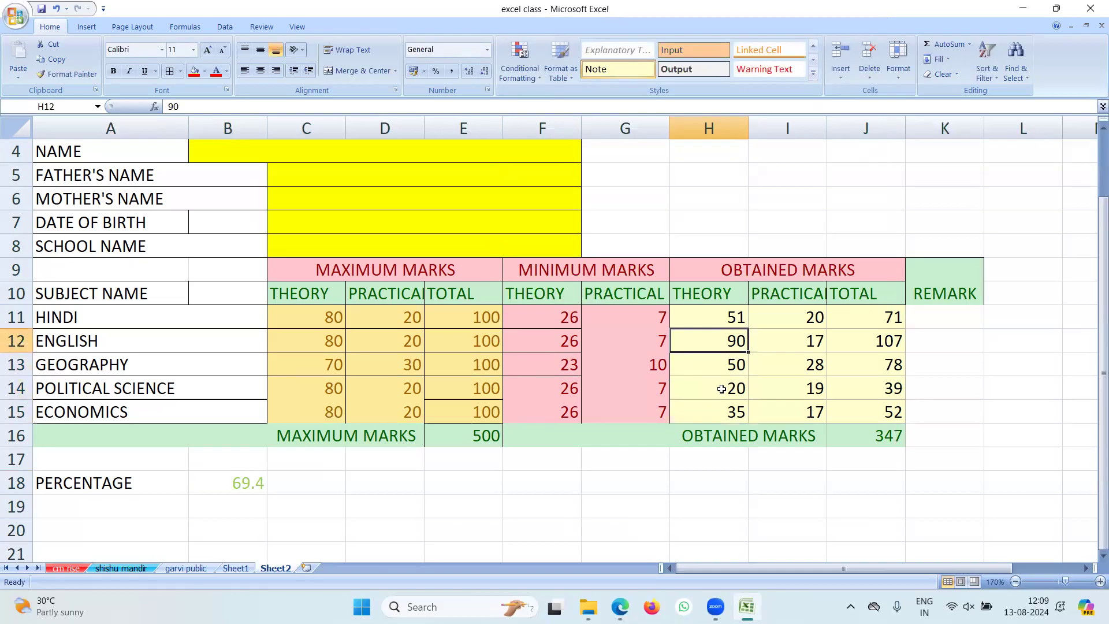
type("20")
key("Return")
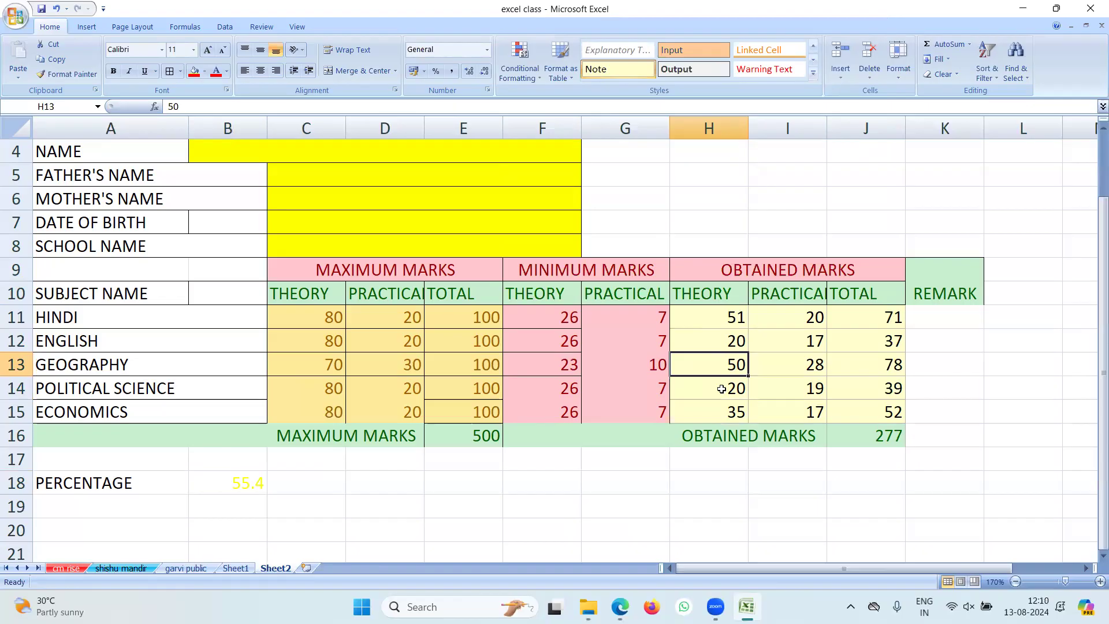
Step: Add a Between highlight rule to the percentage cell B18 for values from 0 to 40 with Red Text
left_click(245, 483)
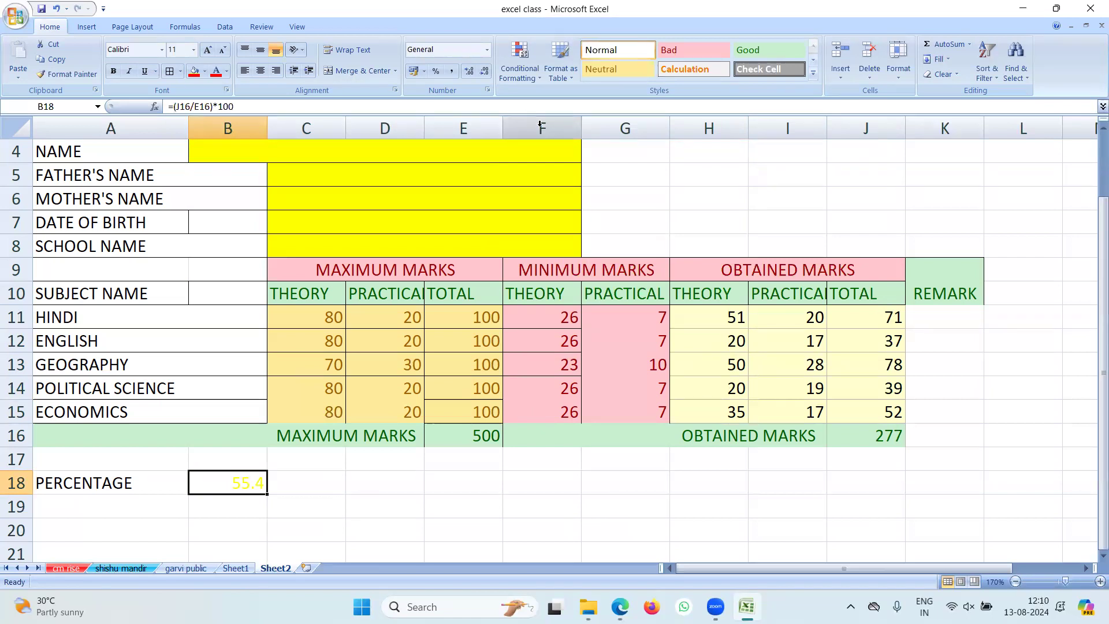
left_click(542, 77)
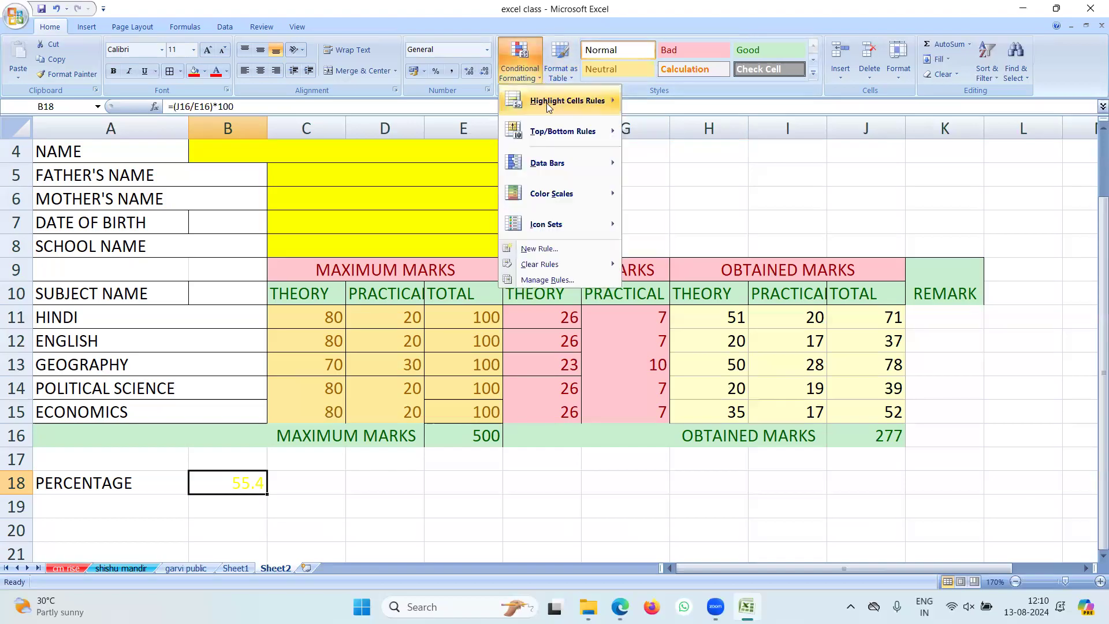
mouse_move(546, 103)
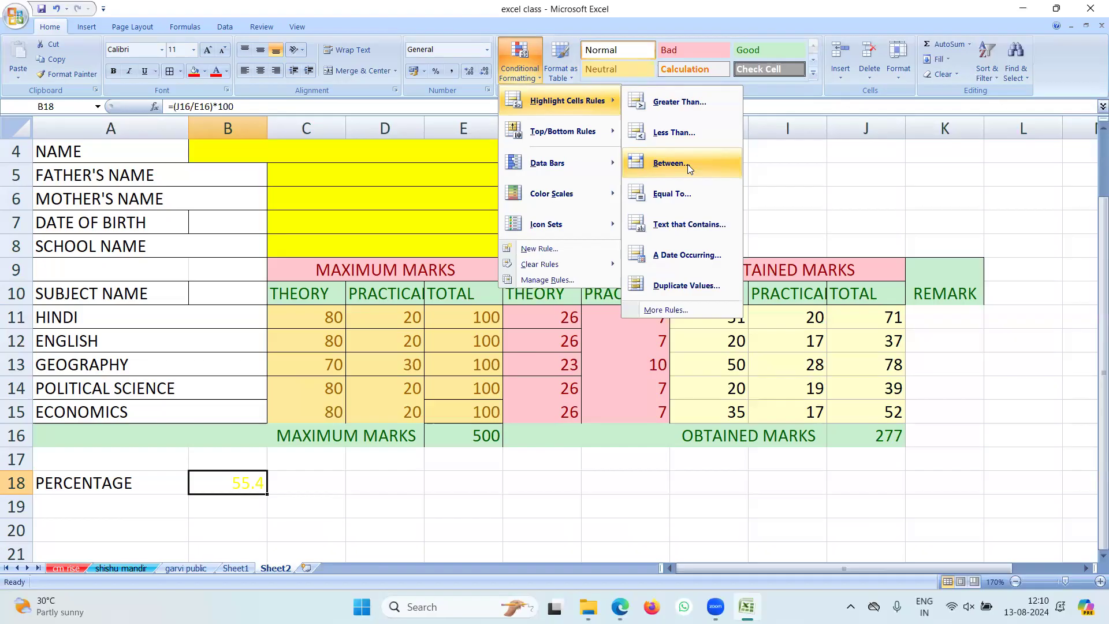
left_click(669, 164)
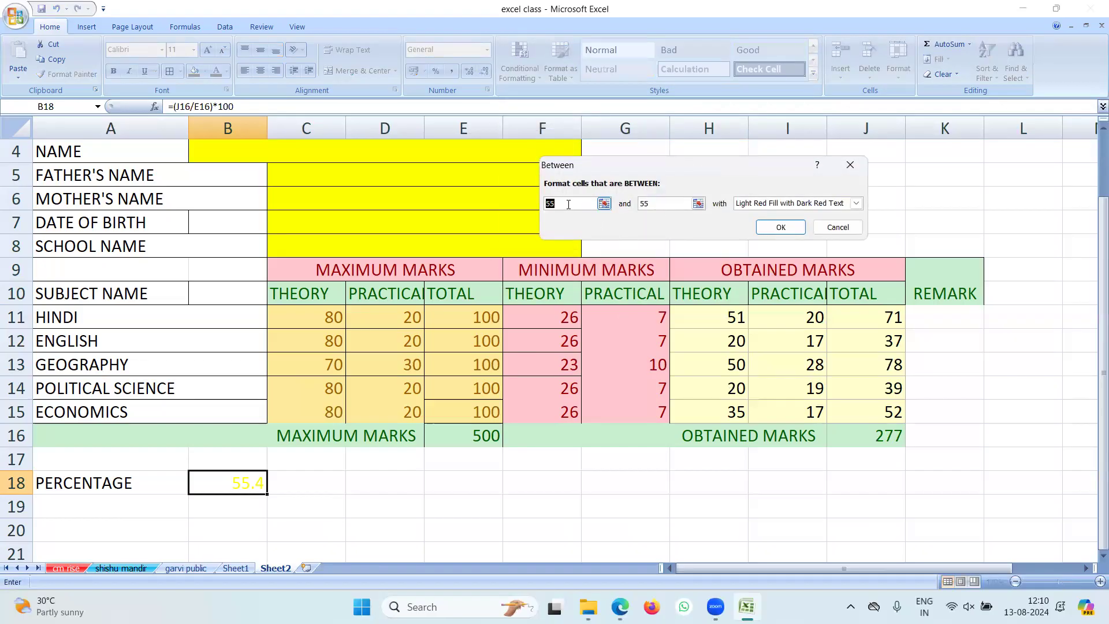
type("0")
left_click_drag(657, 203, 628, 205)
type("40")
left_click(854, 206)
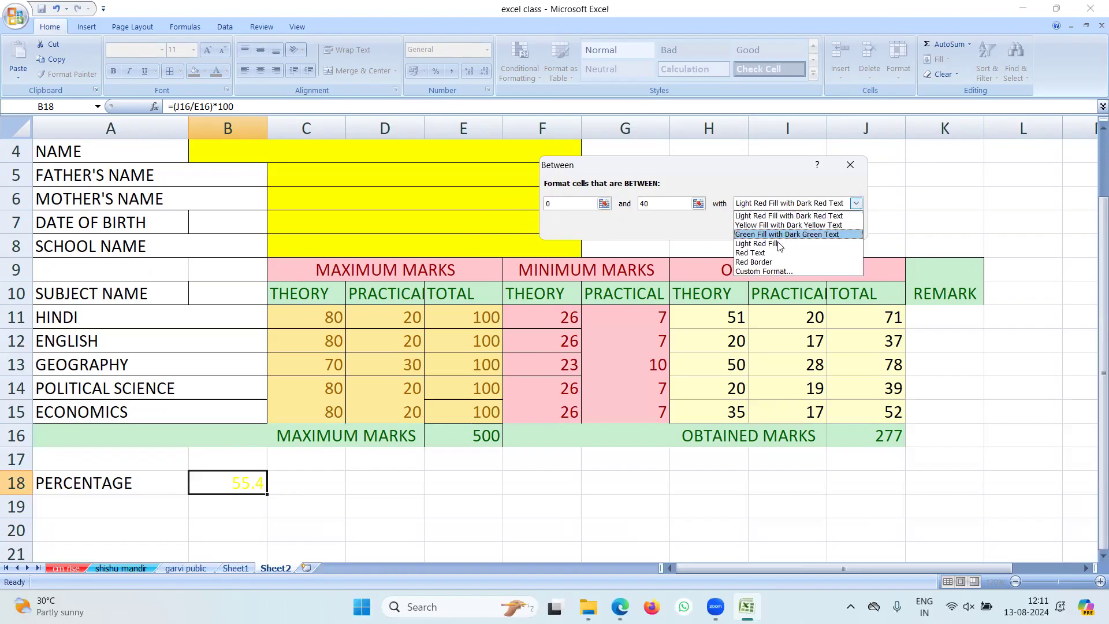
left_click(750, 252)
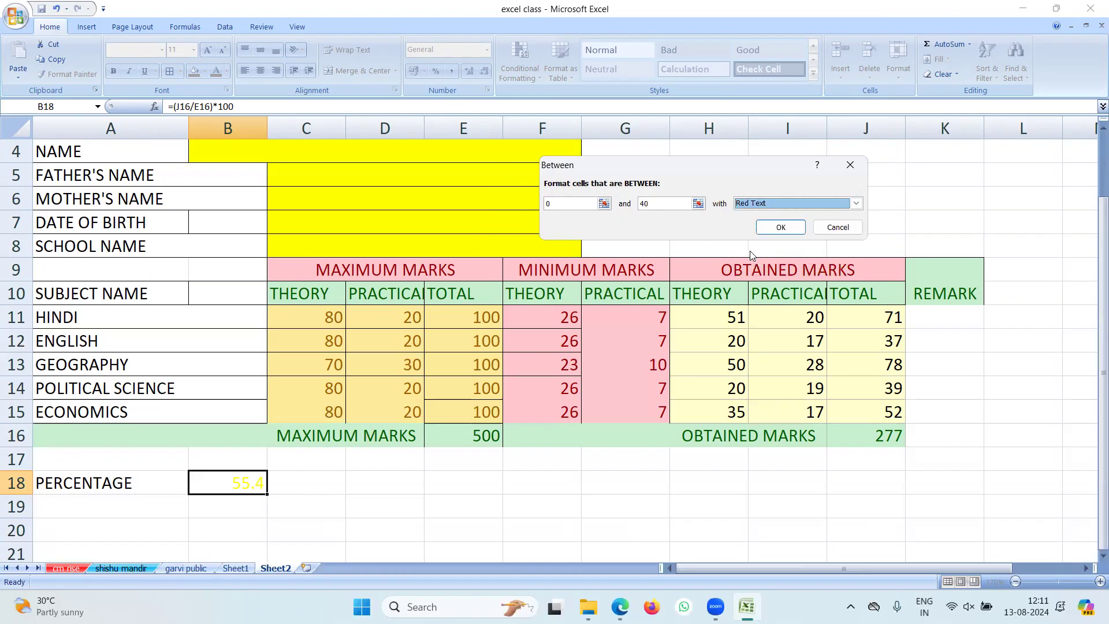
left_click(780, 228)
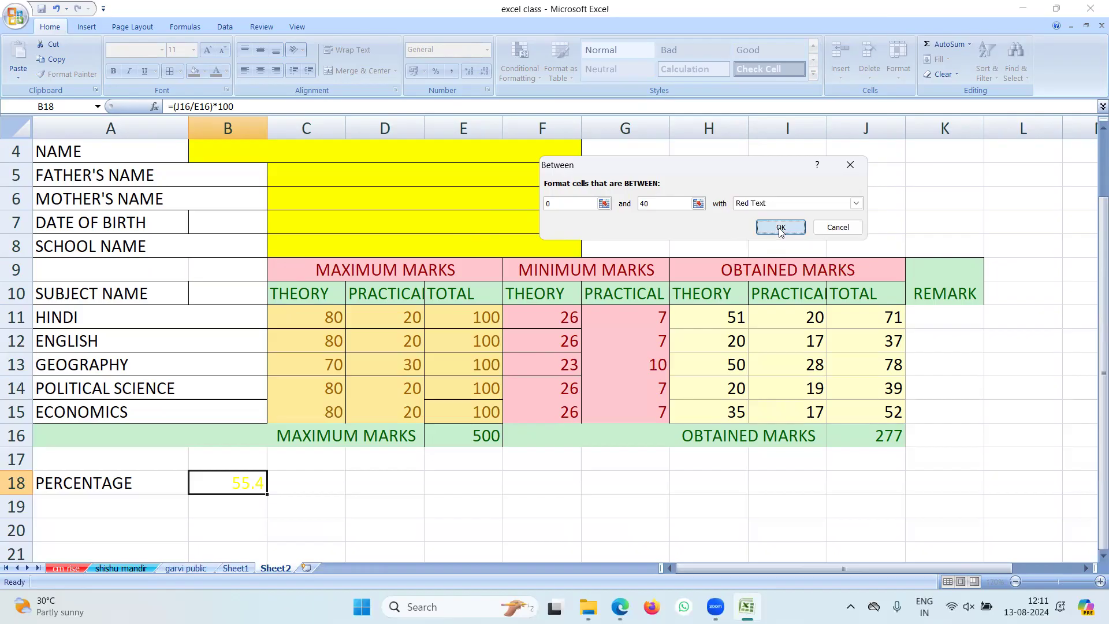
Step: Set the obtained theory marks for HINDI, ENGLISH and GEOGRAPHY in H11:H13 to 0 to test the red text rule
left_click(728, 317)
type("0")
key("Return")
type("0")
key("Return")
type("0")
key("Return")
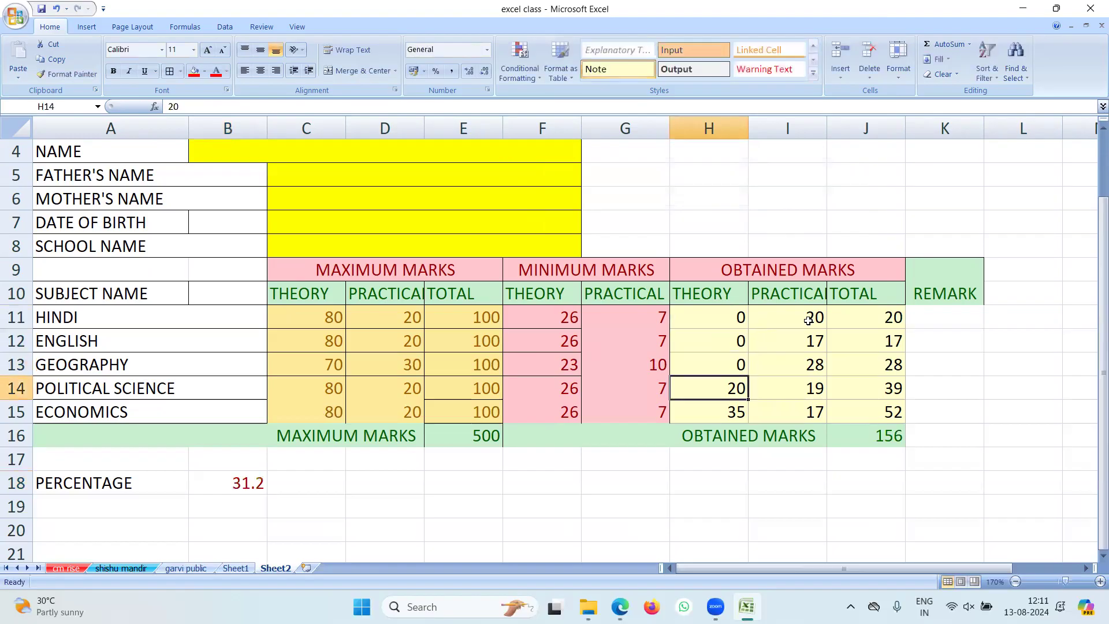